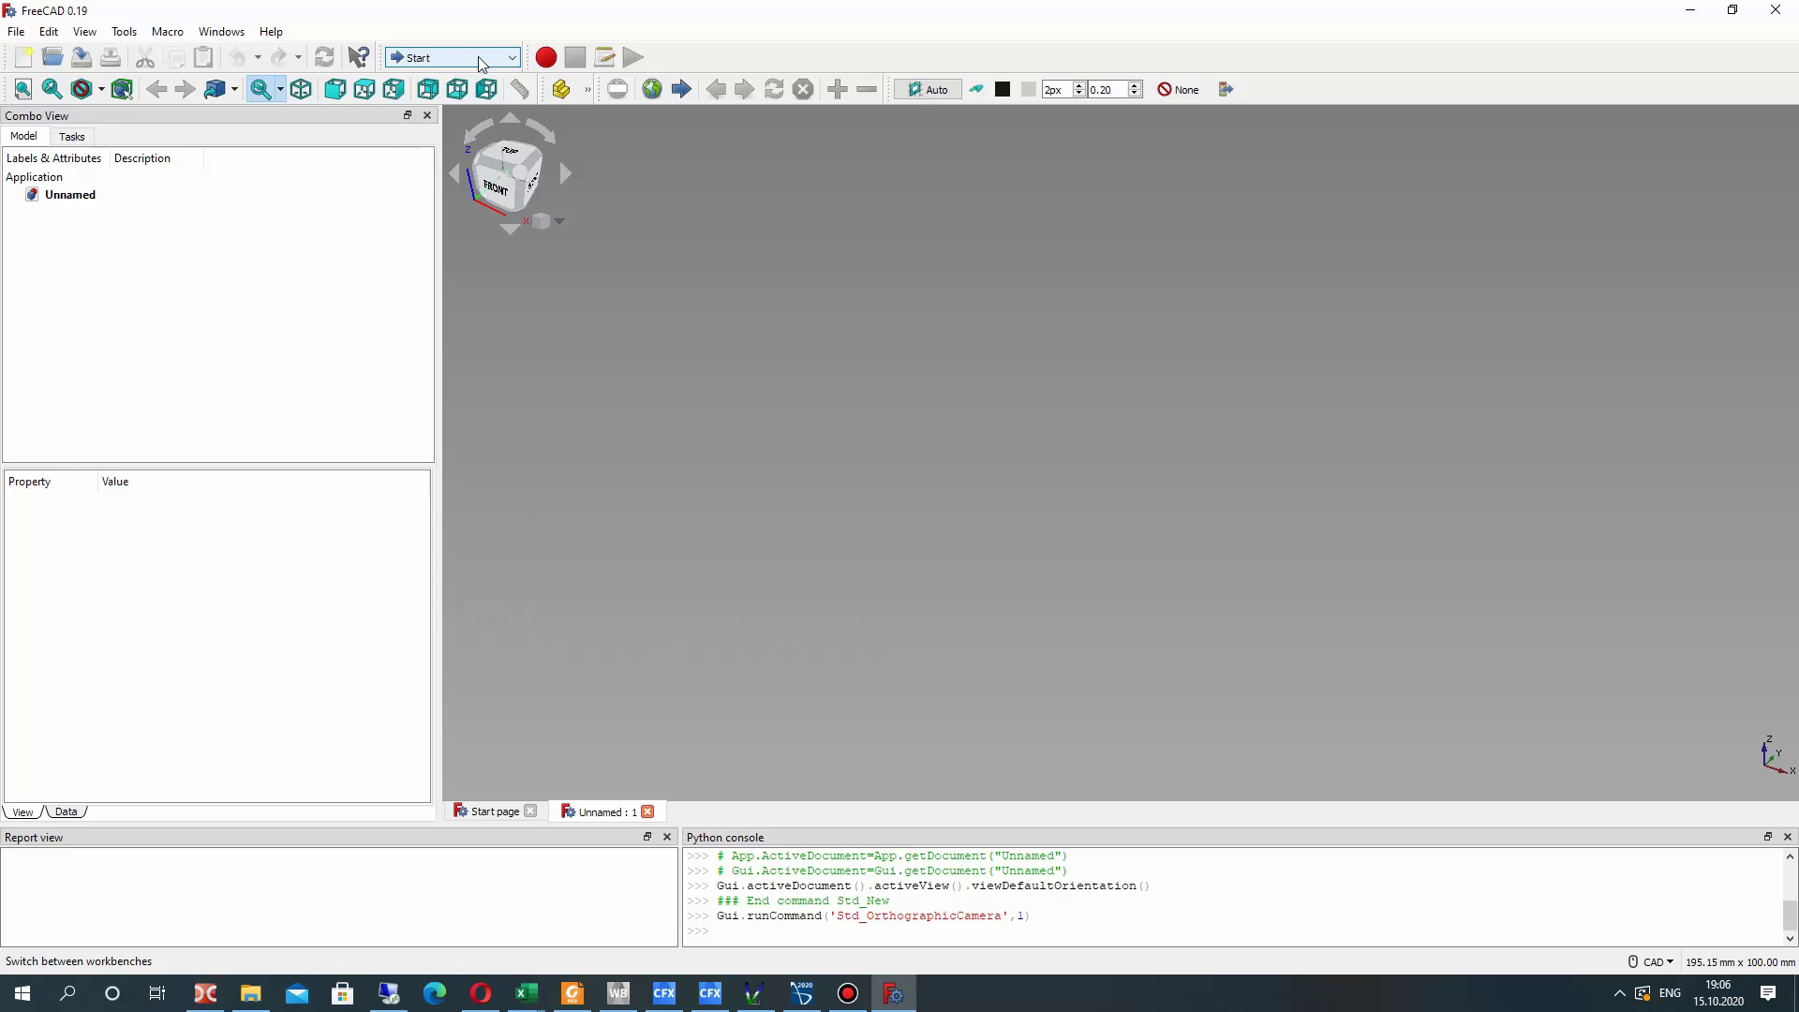
# - Switch to the Part Design workbench
pyautogui.click(478, 57)
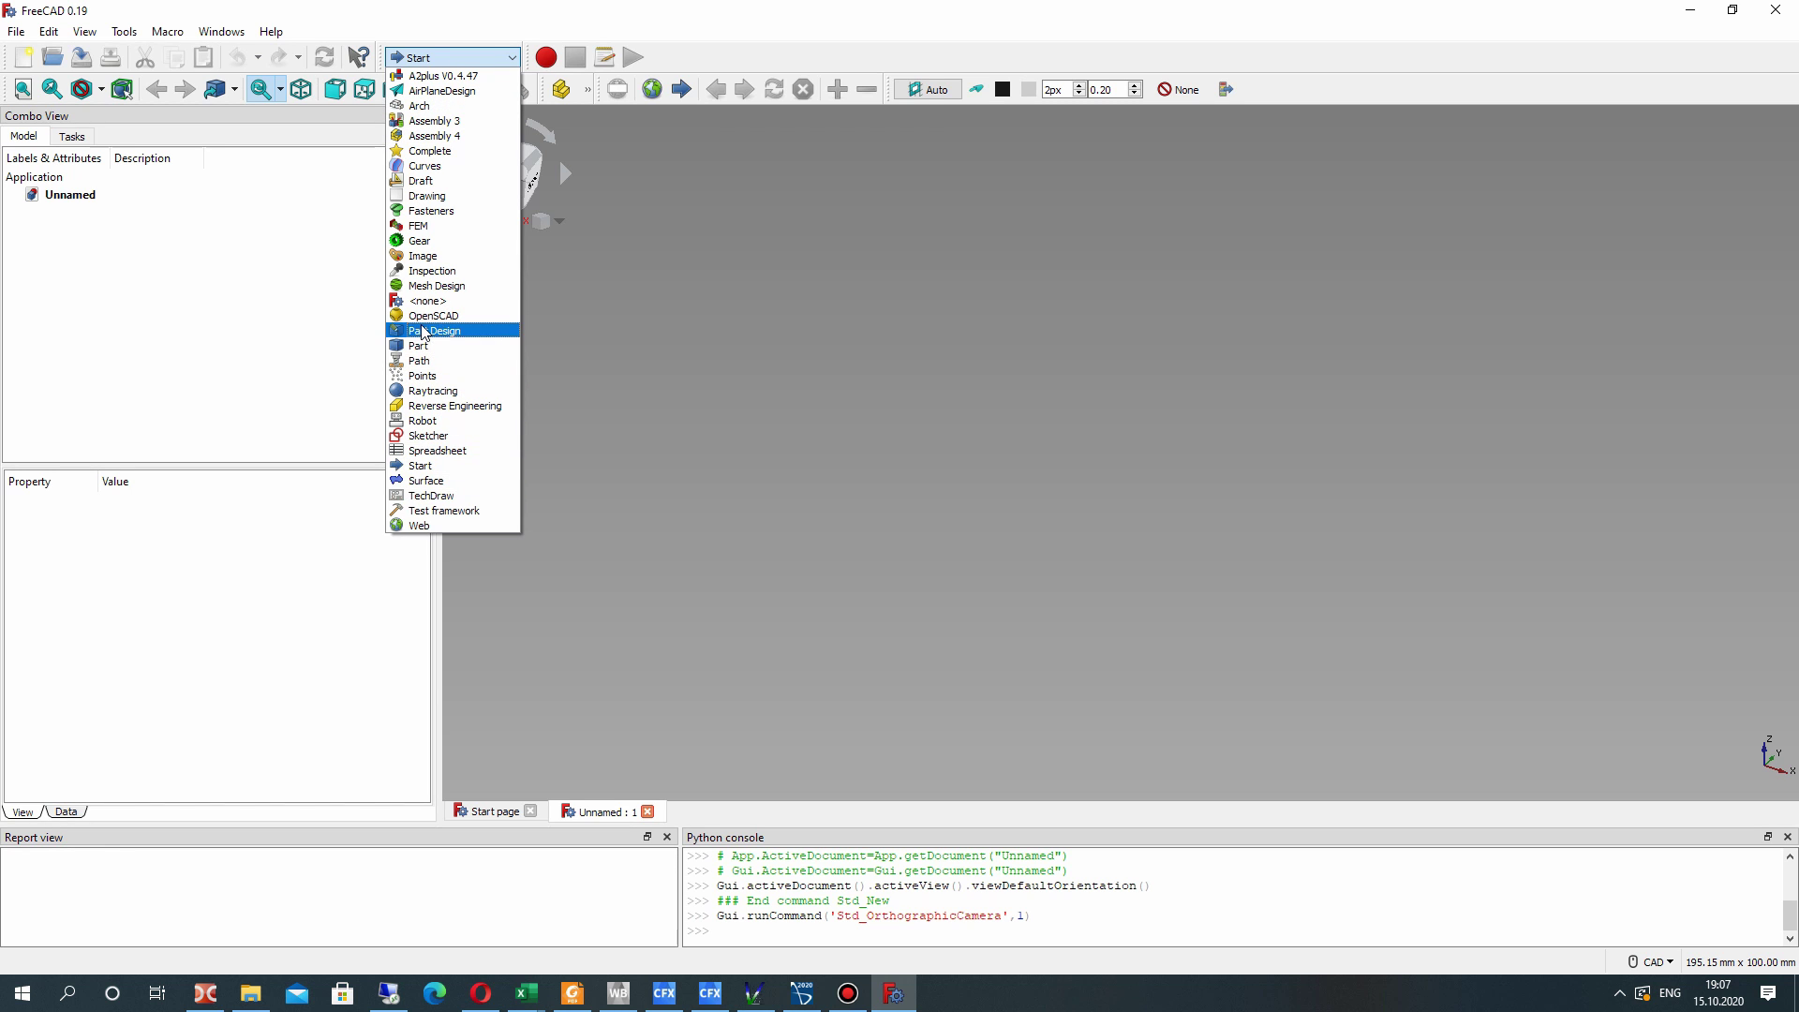
pyautogui.click(453, 334)
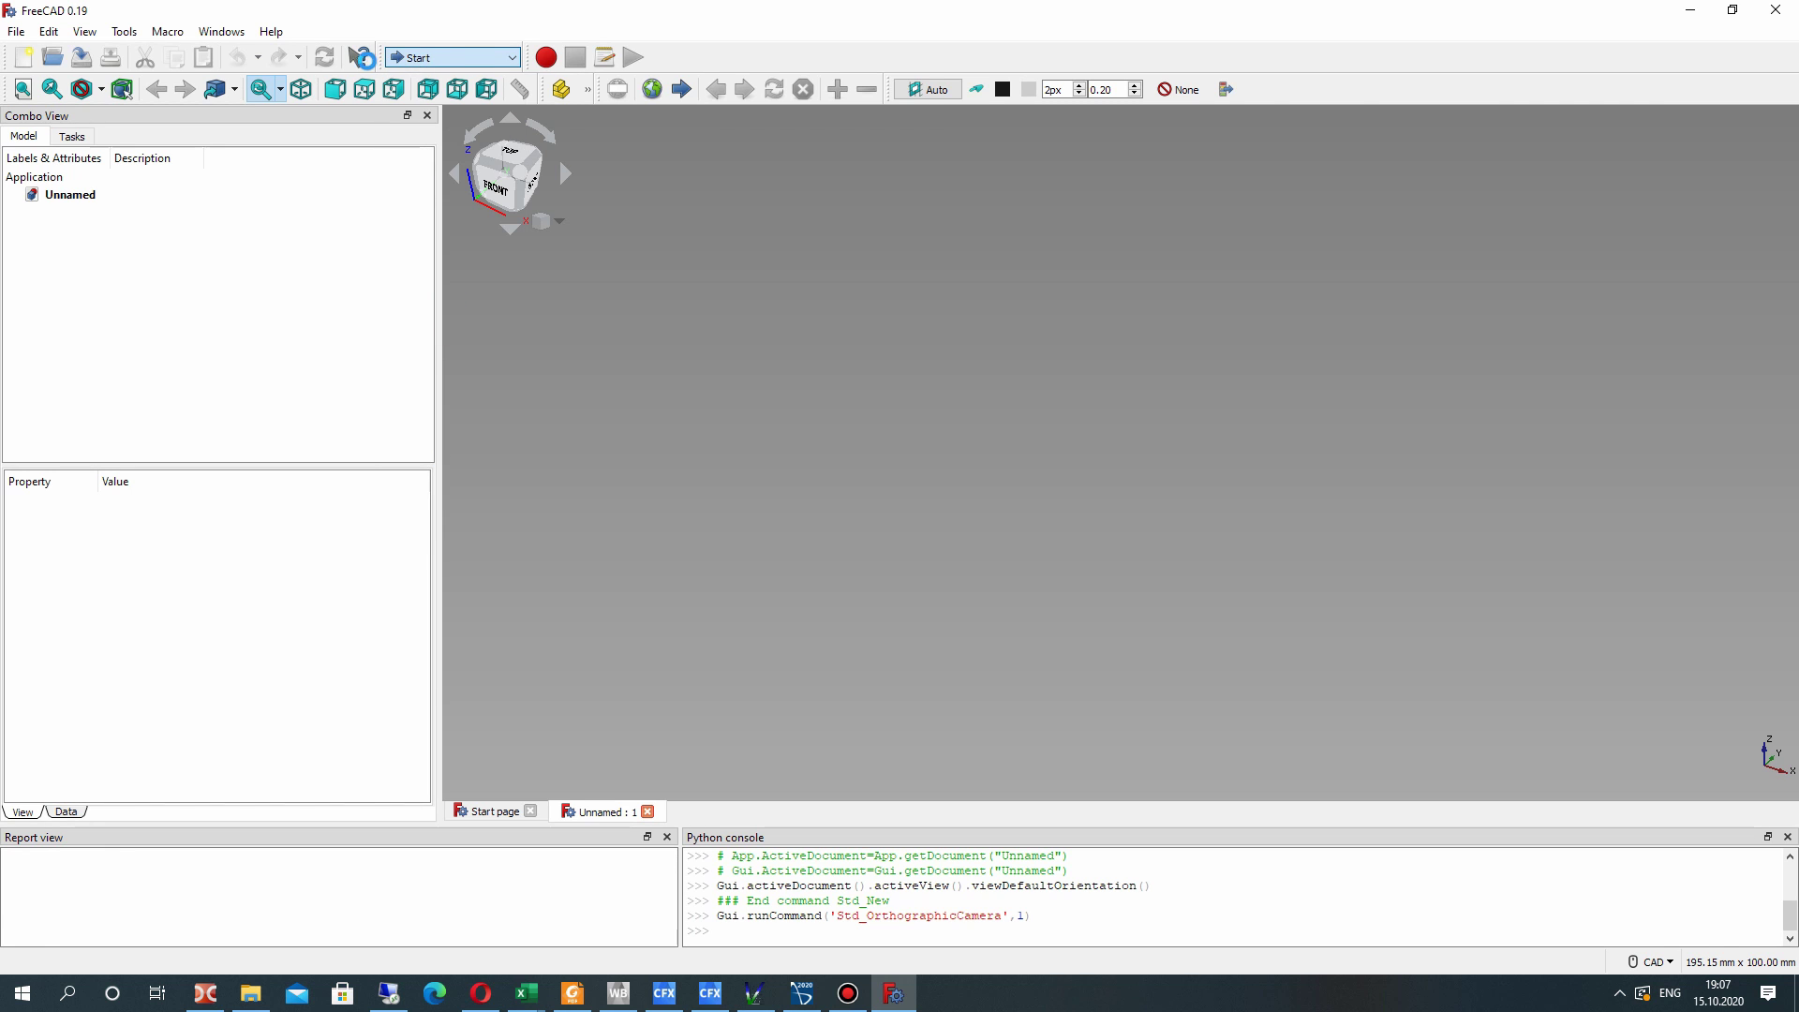
pyautogui.click(23, 136)
pyautogui.click(71, 136)
pyautogui.click(38, 138)
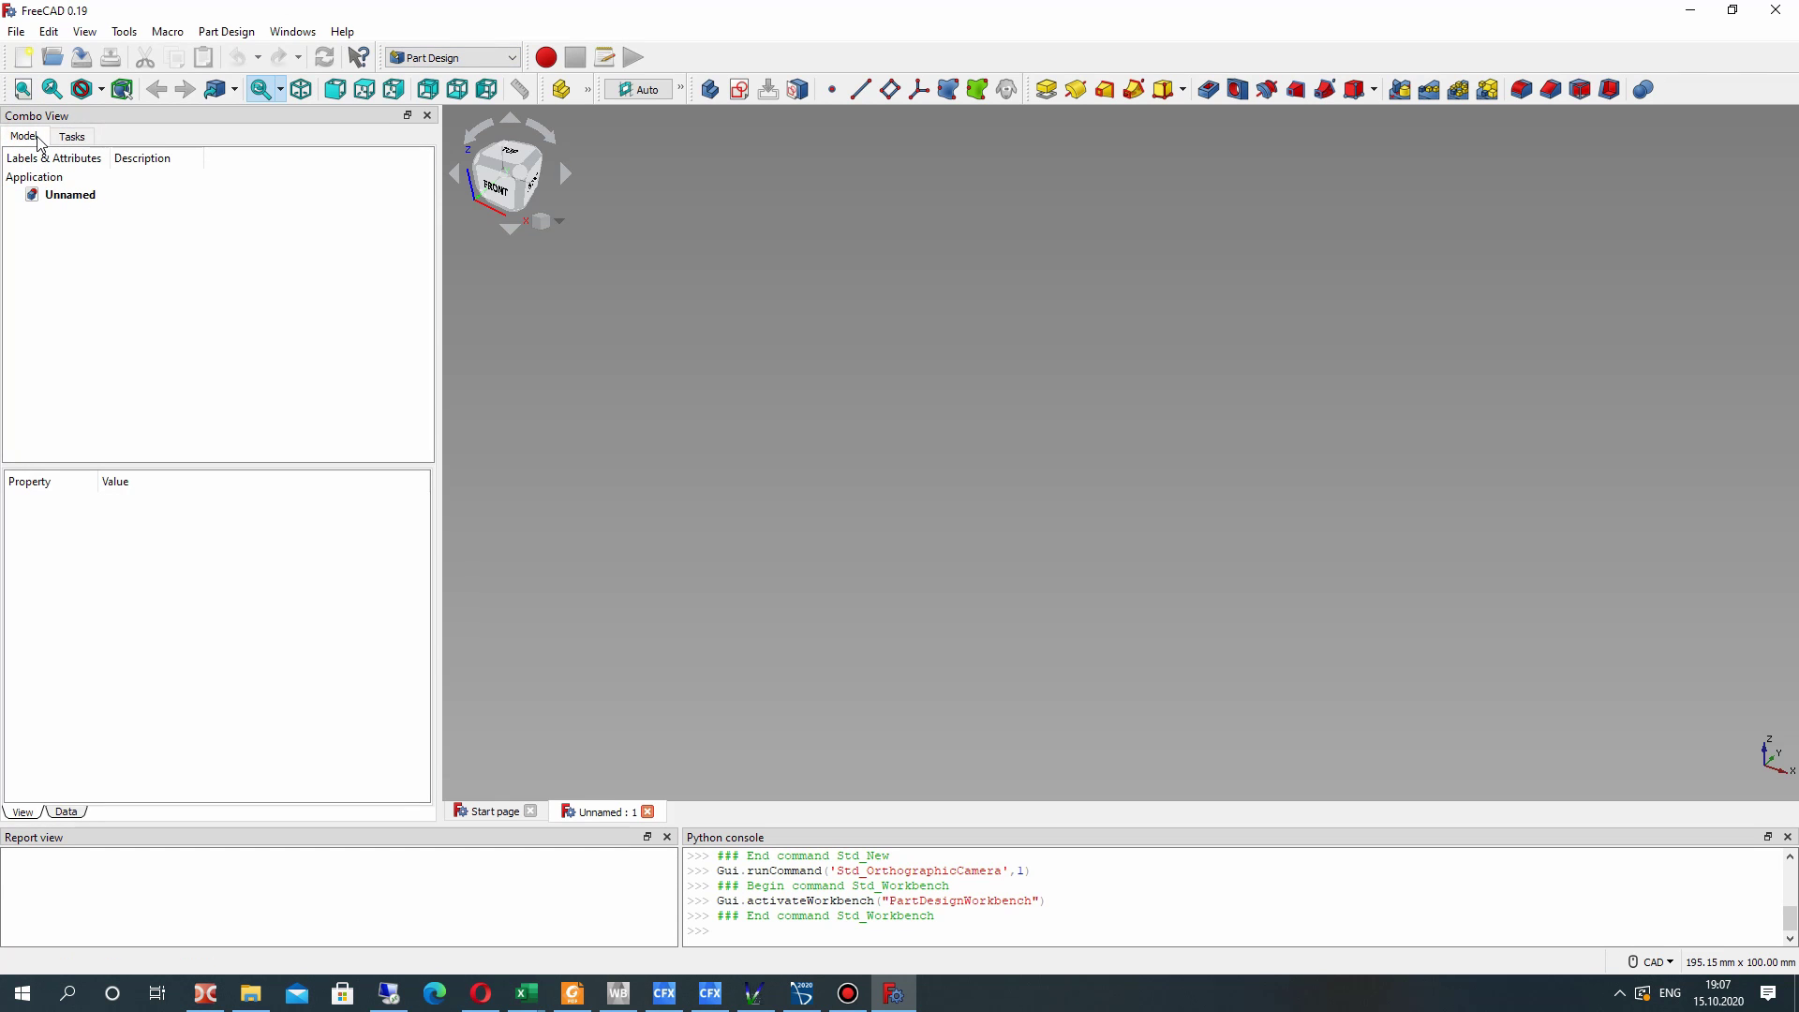
pyautogui.click(68, 140)
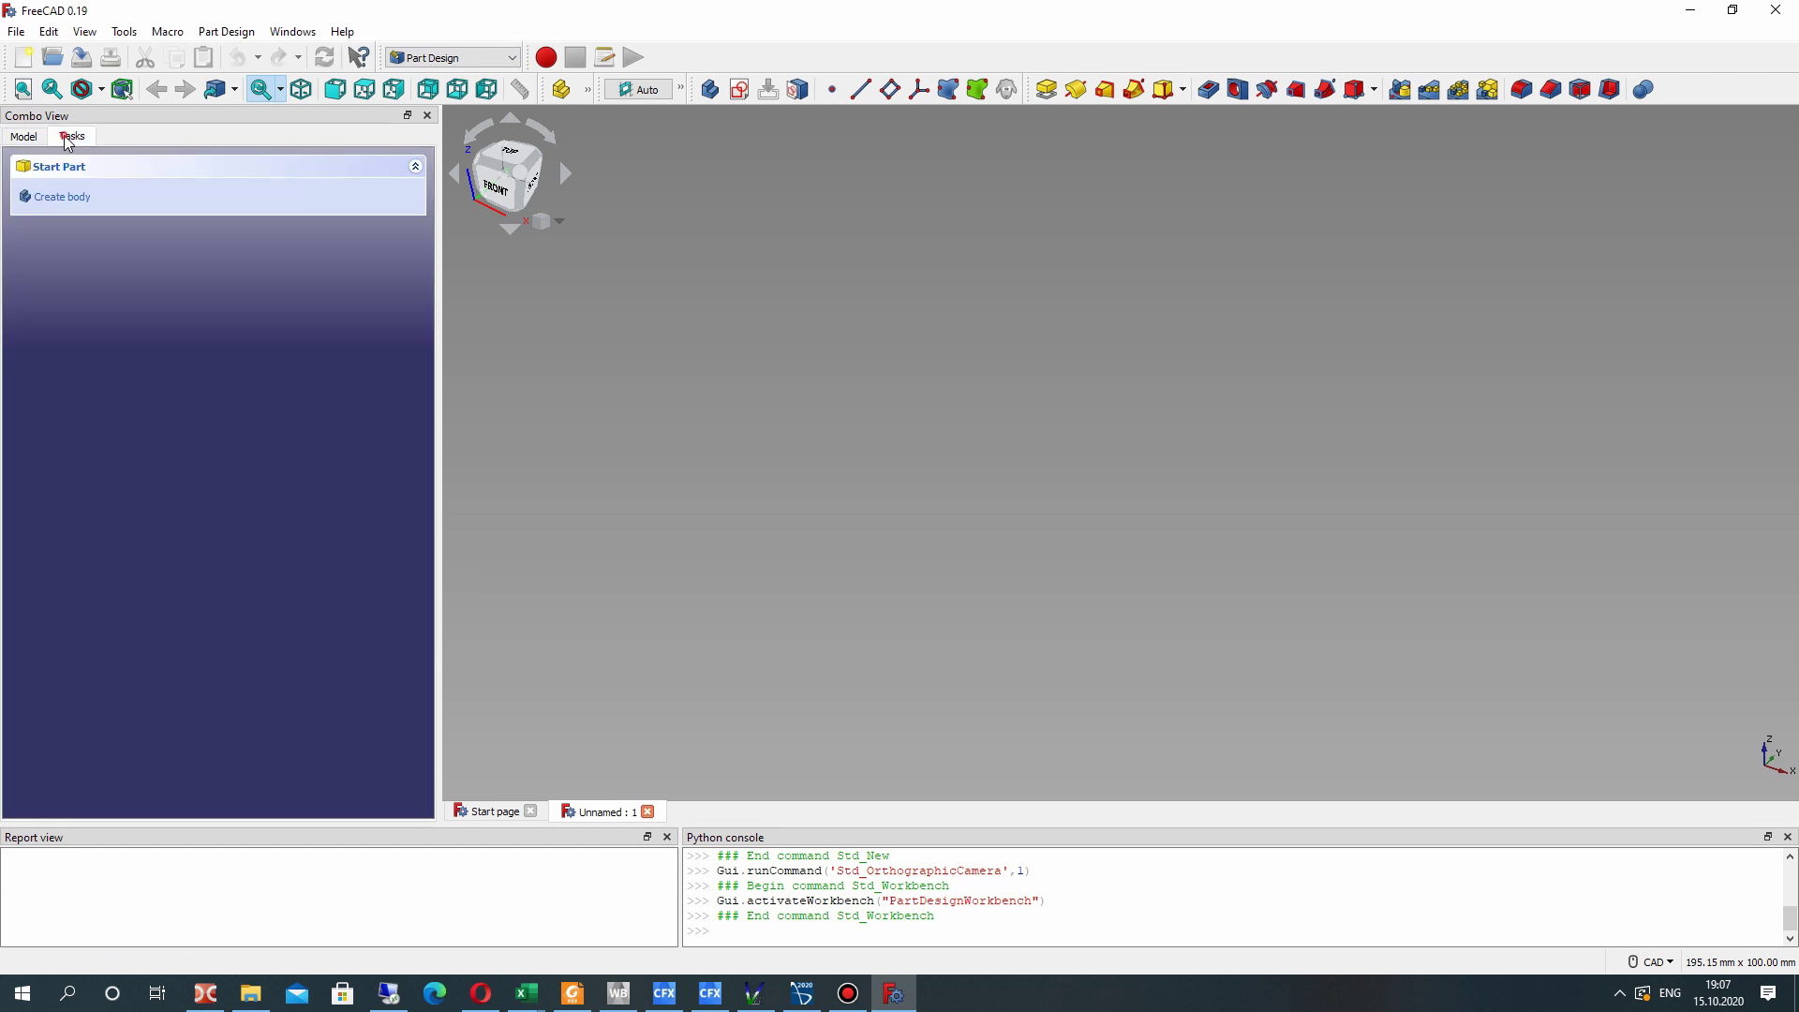
# - Create a new body in the unnamed document and expand its origin in the model tree
pyautogui.click(24, 137)
pyautogui.click(75, 194)
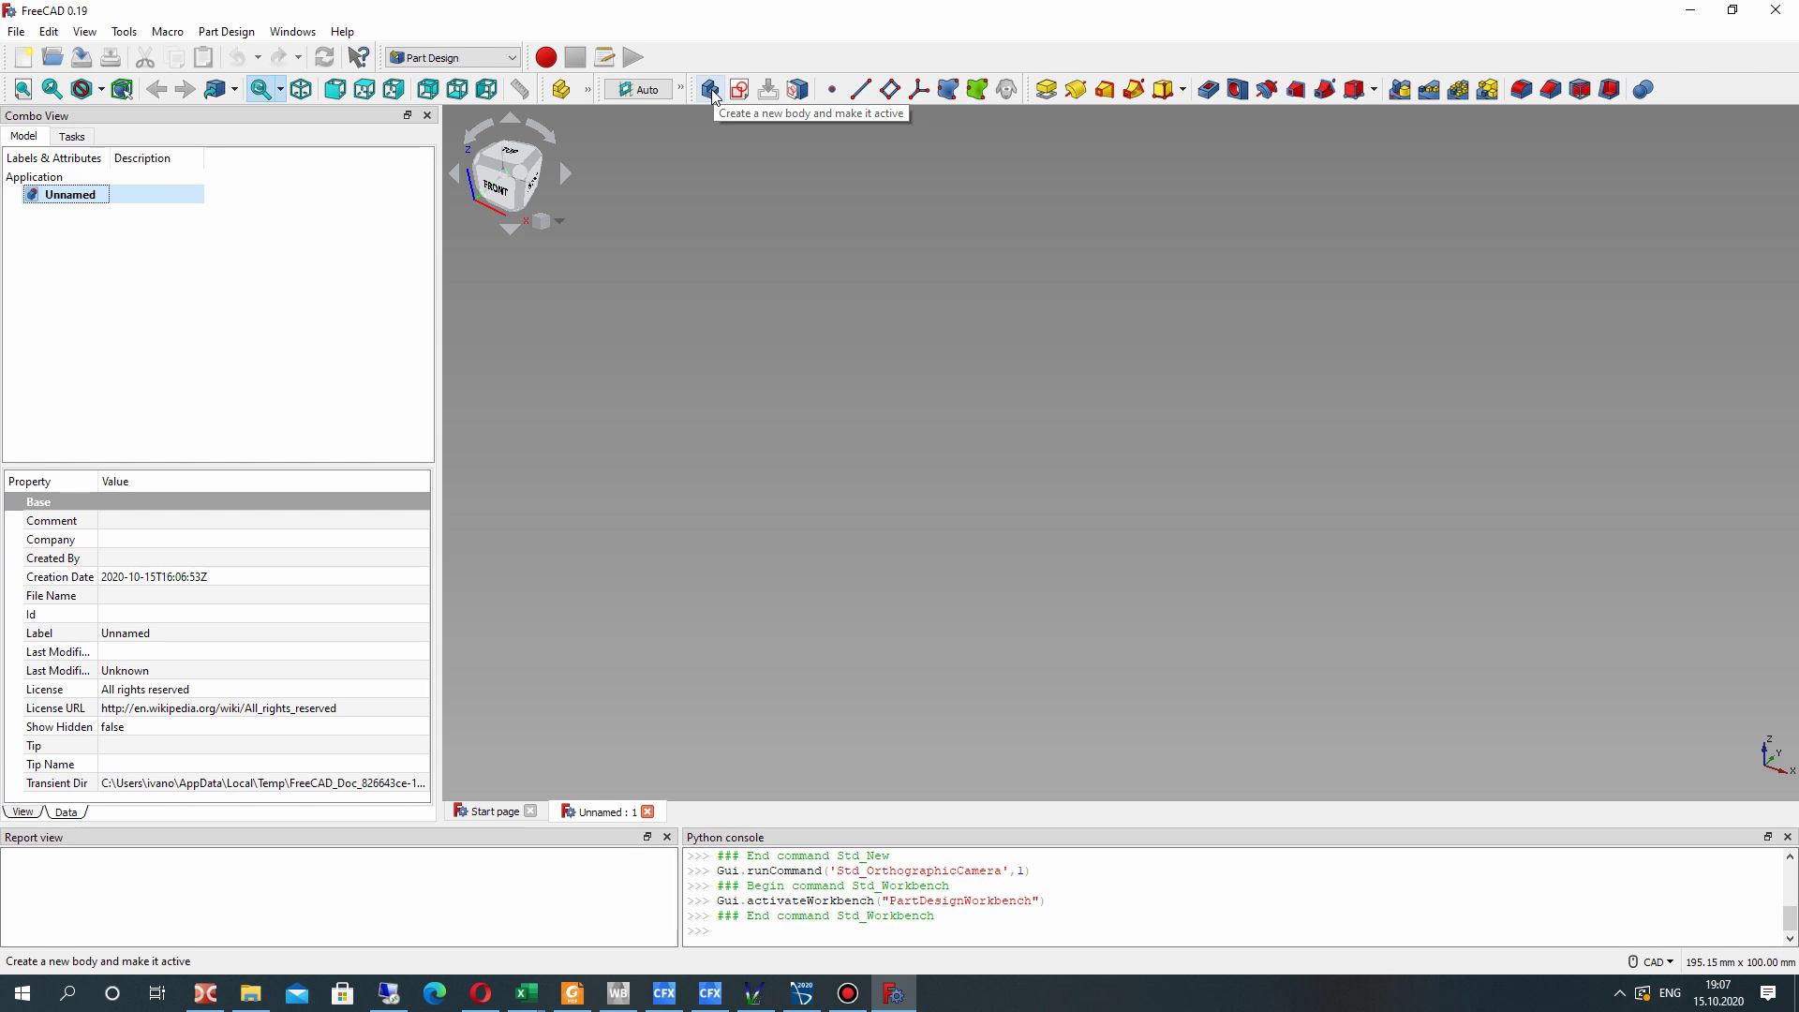
pyautogui.click(710, 90)
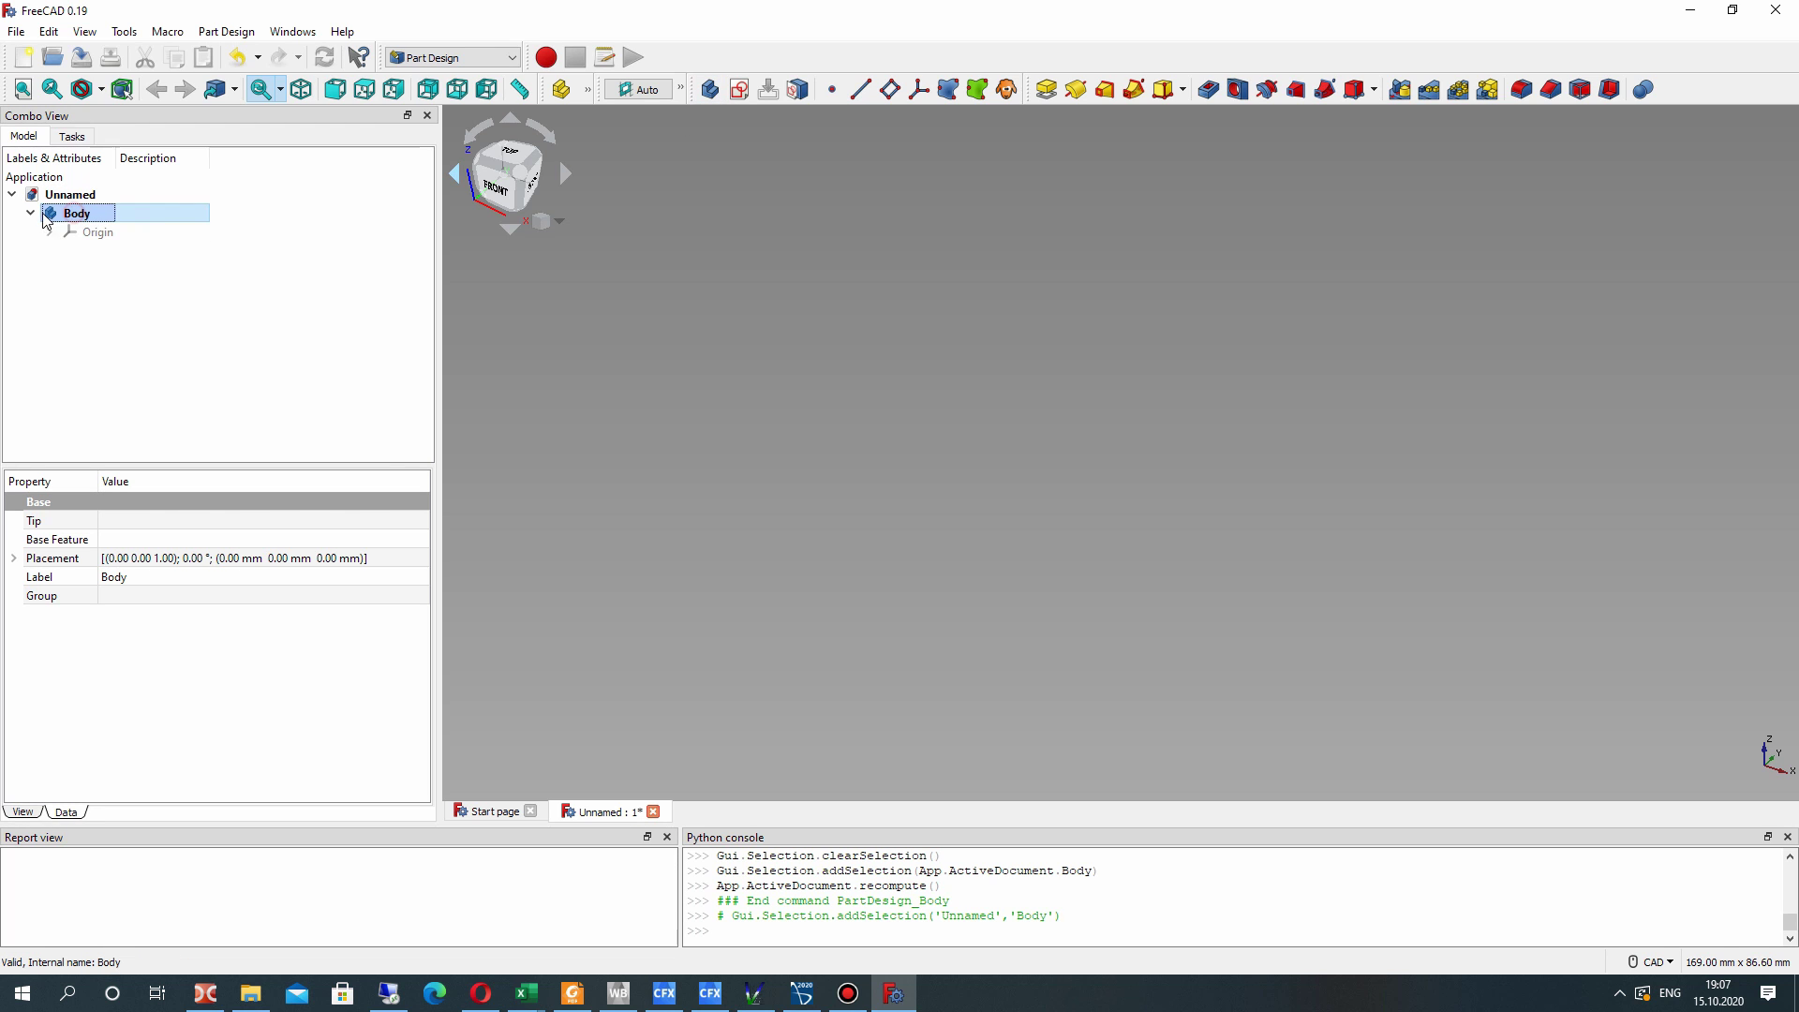
pyautogui.click(48, 233)
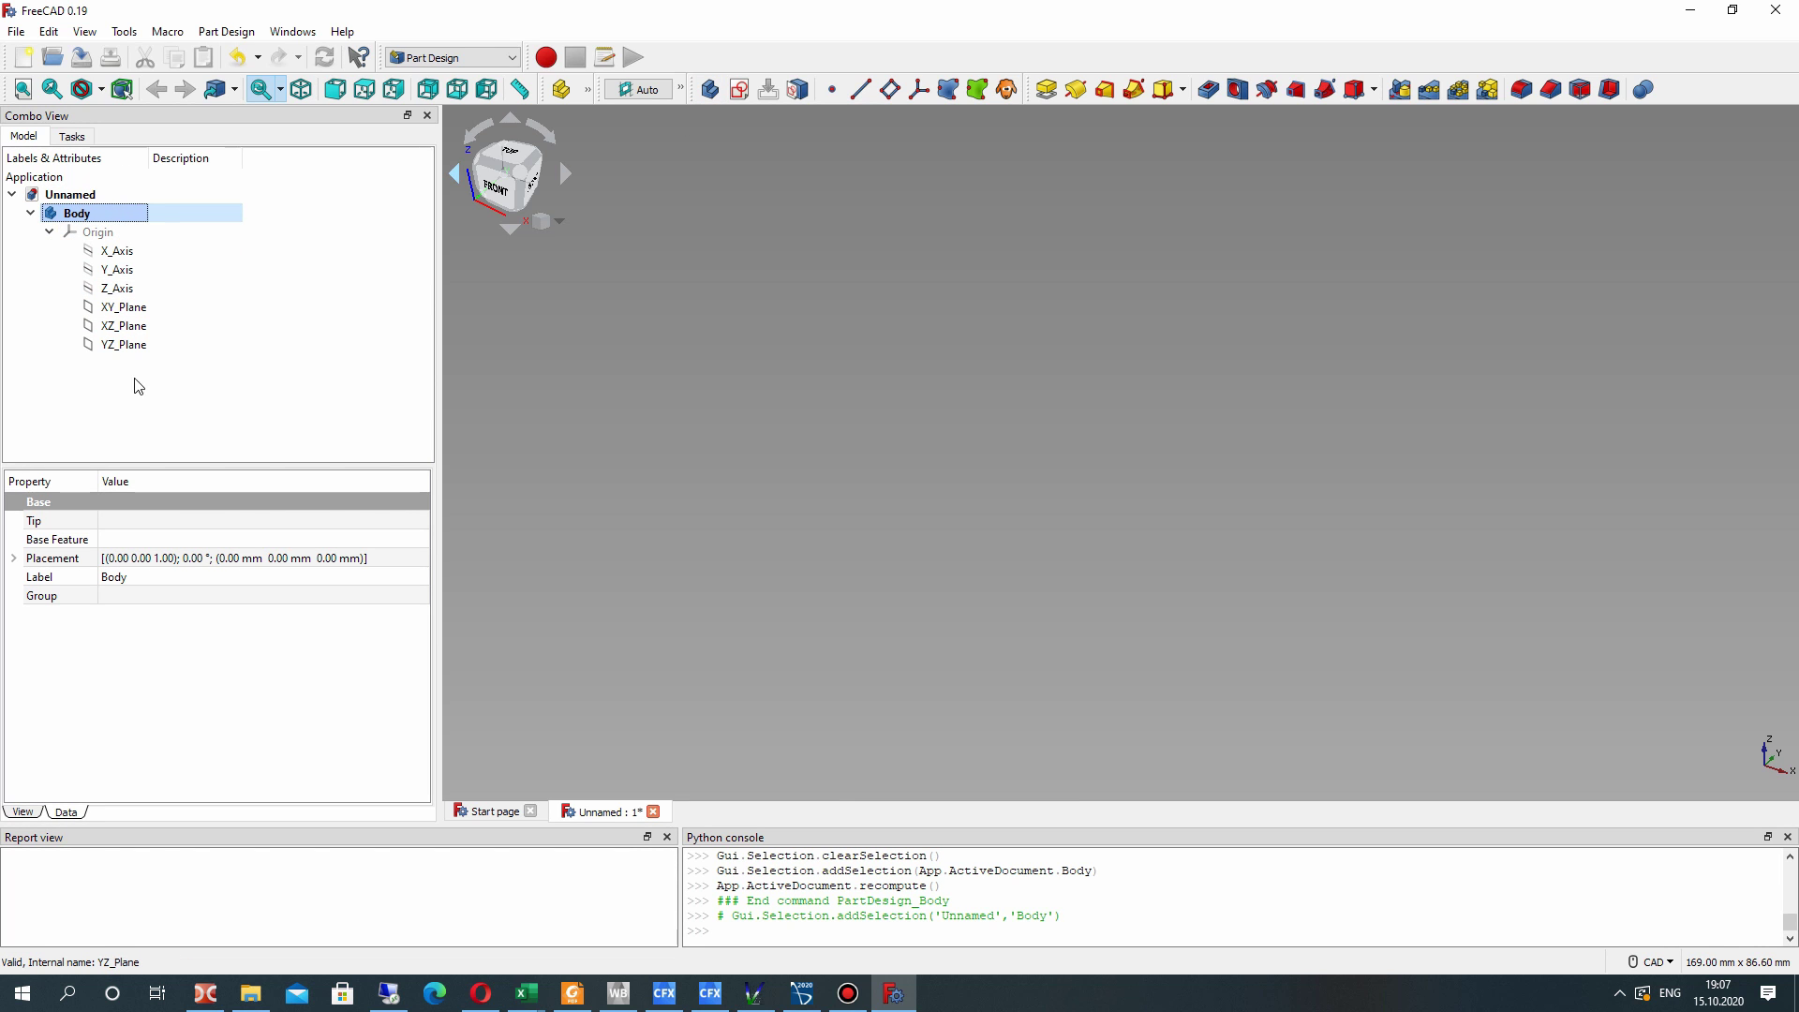
# - Create a new sketch in the body on the XY_Plane
pyautogui.click(739, 94)
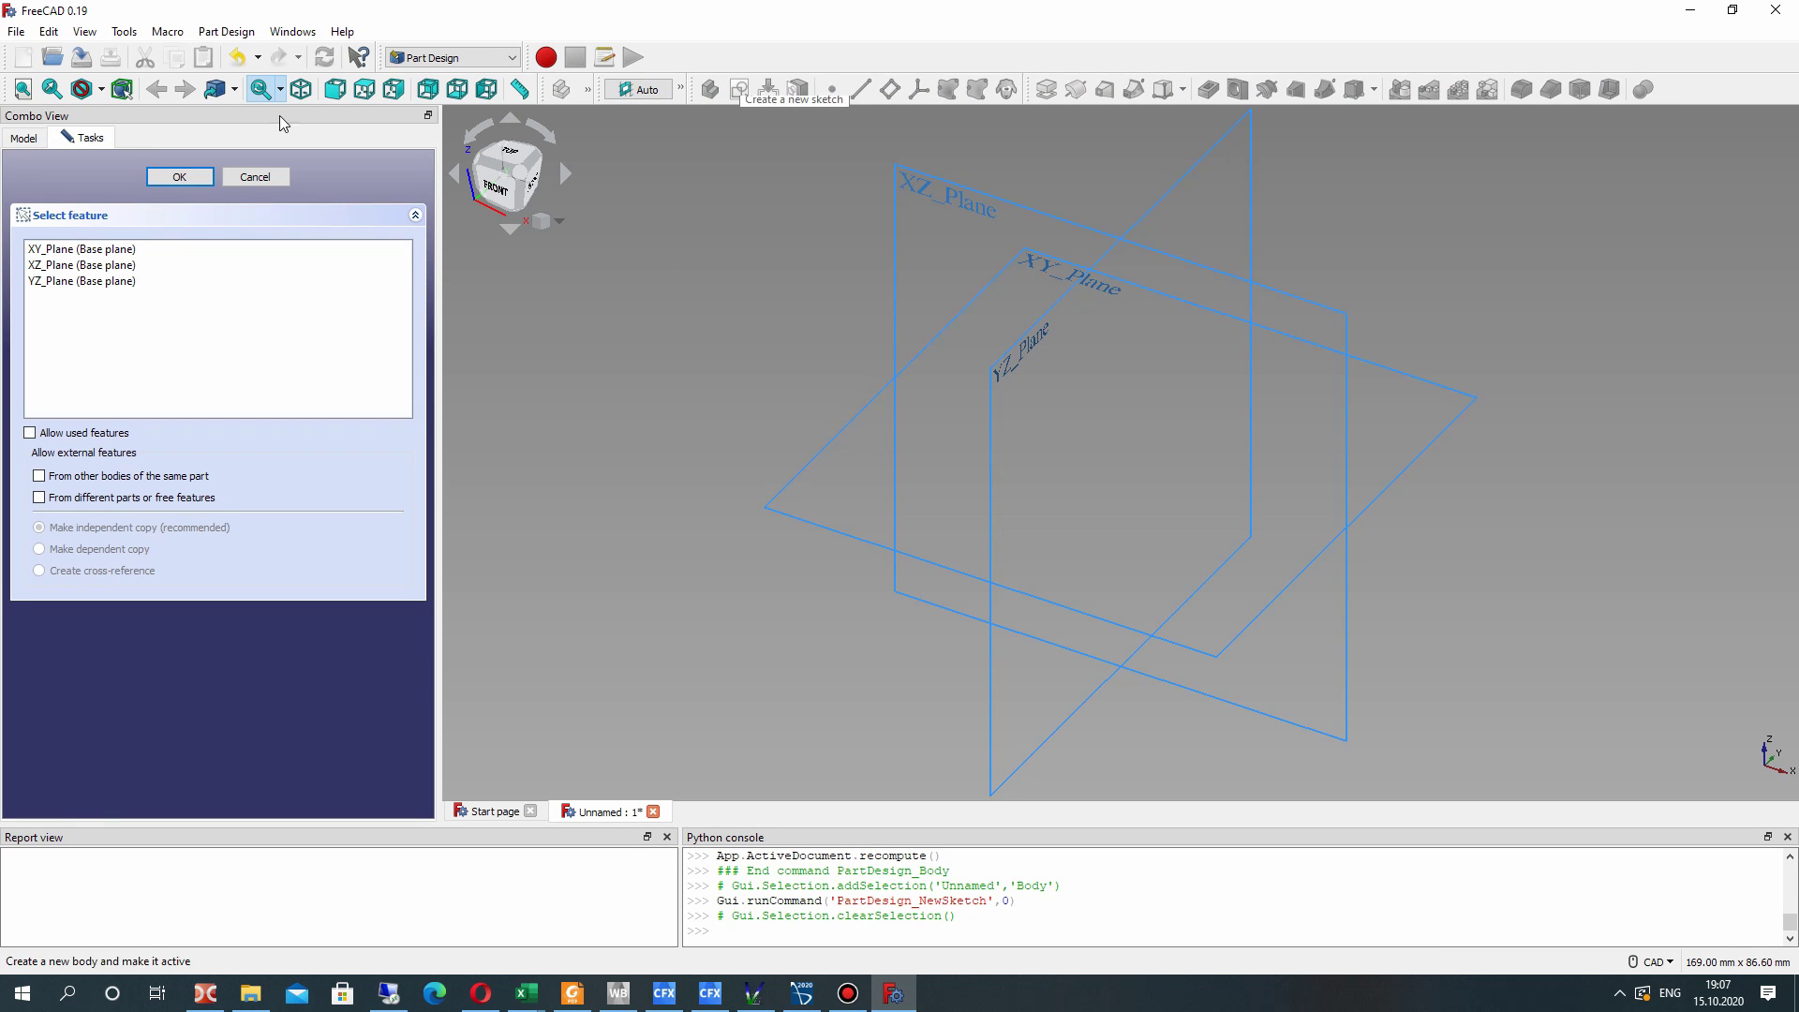
pyautogui.click(70, 249)
pyautogui.click(65, 265)
pyautogui.click(64, 249)
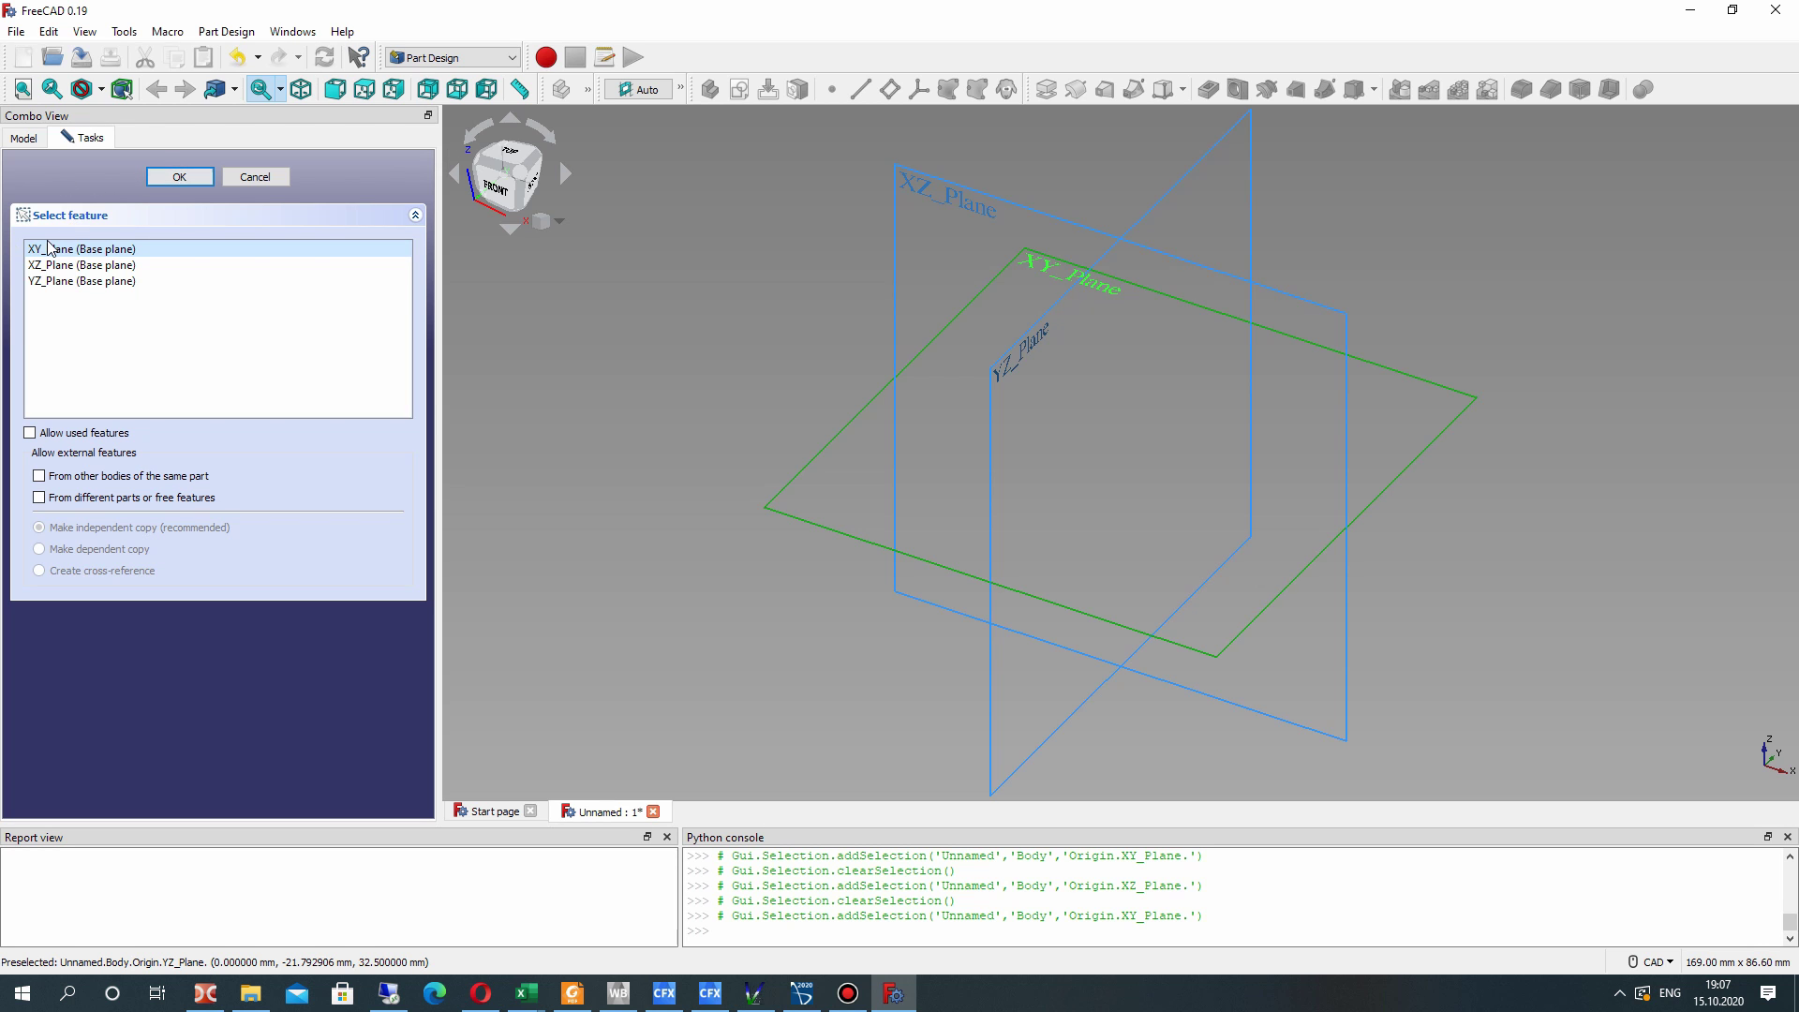
pyautogui.click(180, 178)
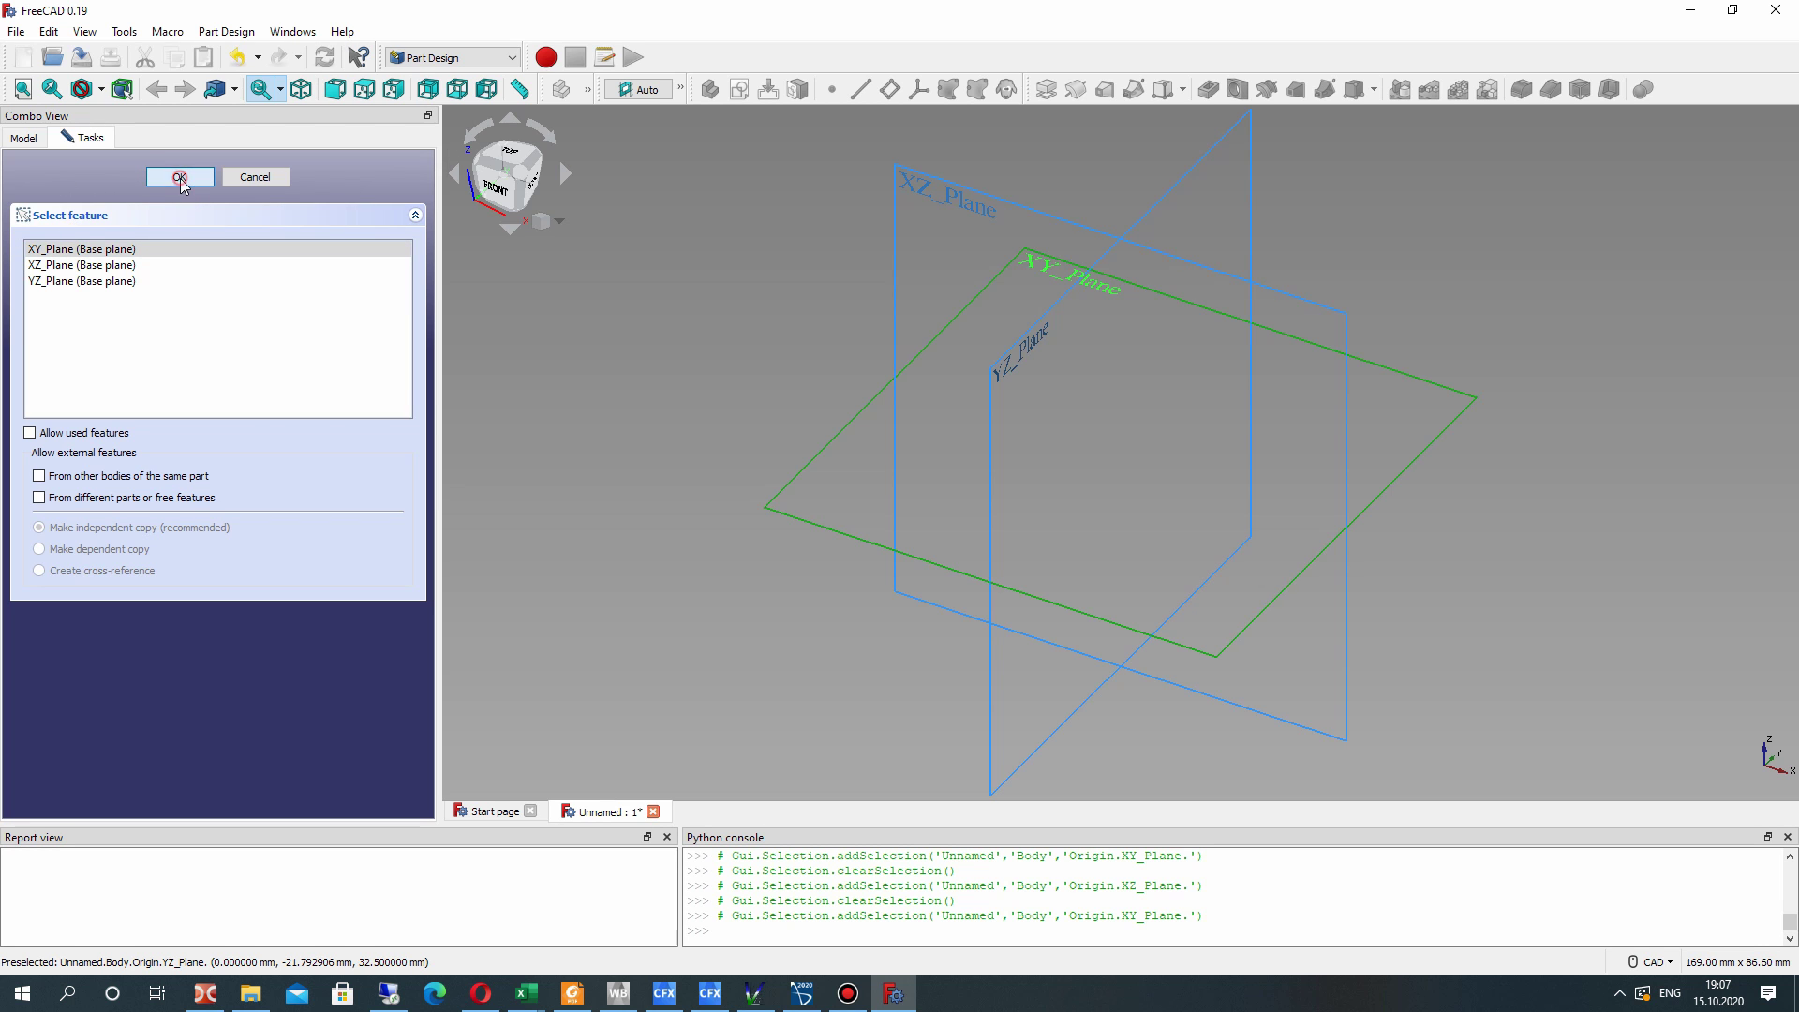
pyautogui.moveTo(1159, 409)
pyautogui.mouseDown(button='middle')
pyautogui.moveTo(1200, 361)
pyautogui.moveTo(1087, 422)
pyautogui.mouseUp(button='middle')
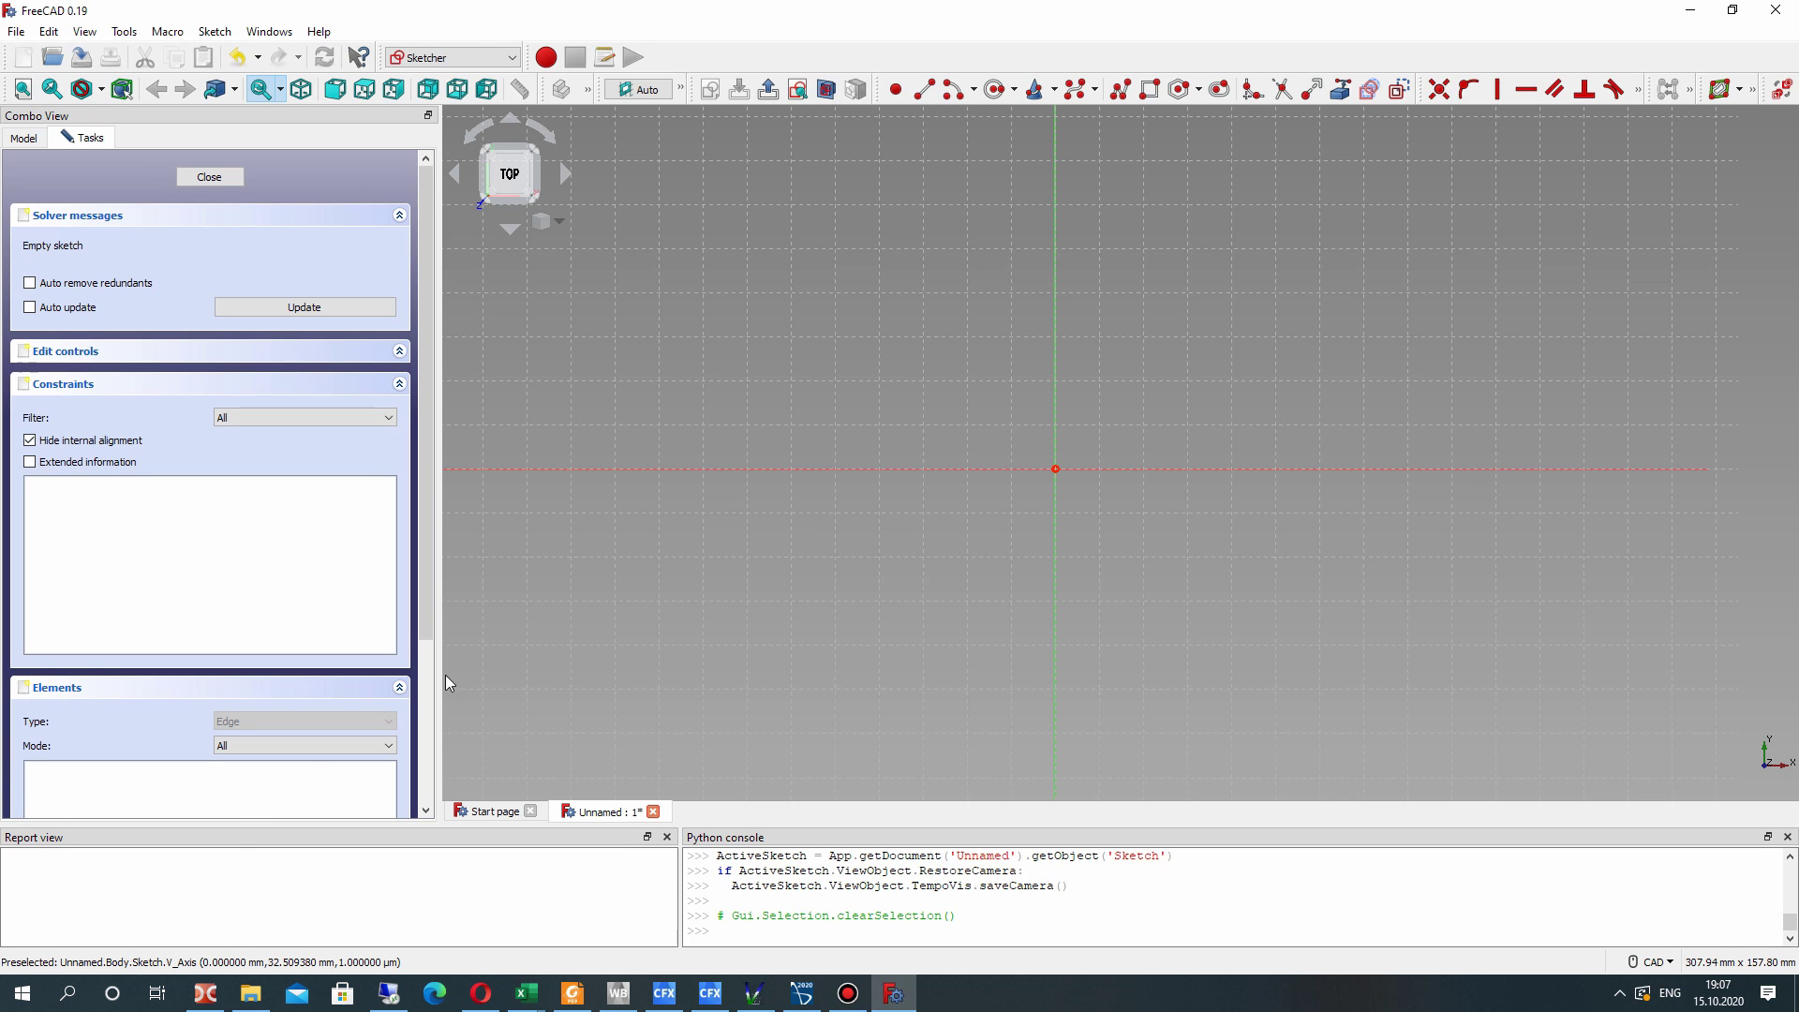
# - Load the reference picture Task.jpg from the Exercise_20 folder, examine the part's shape and return to the sketch
pyautogui.click(235, 996)
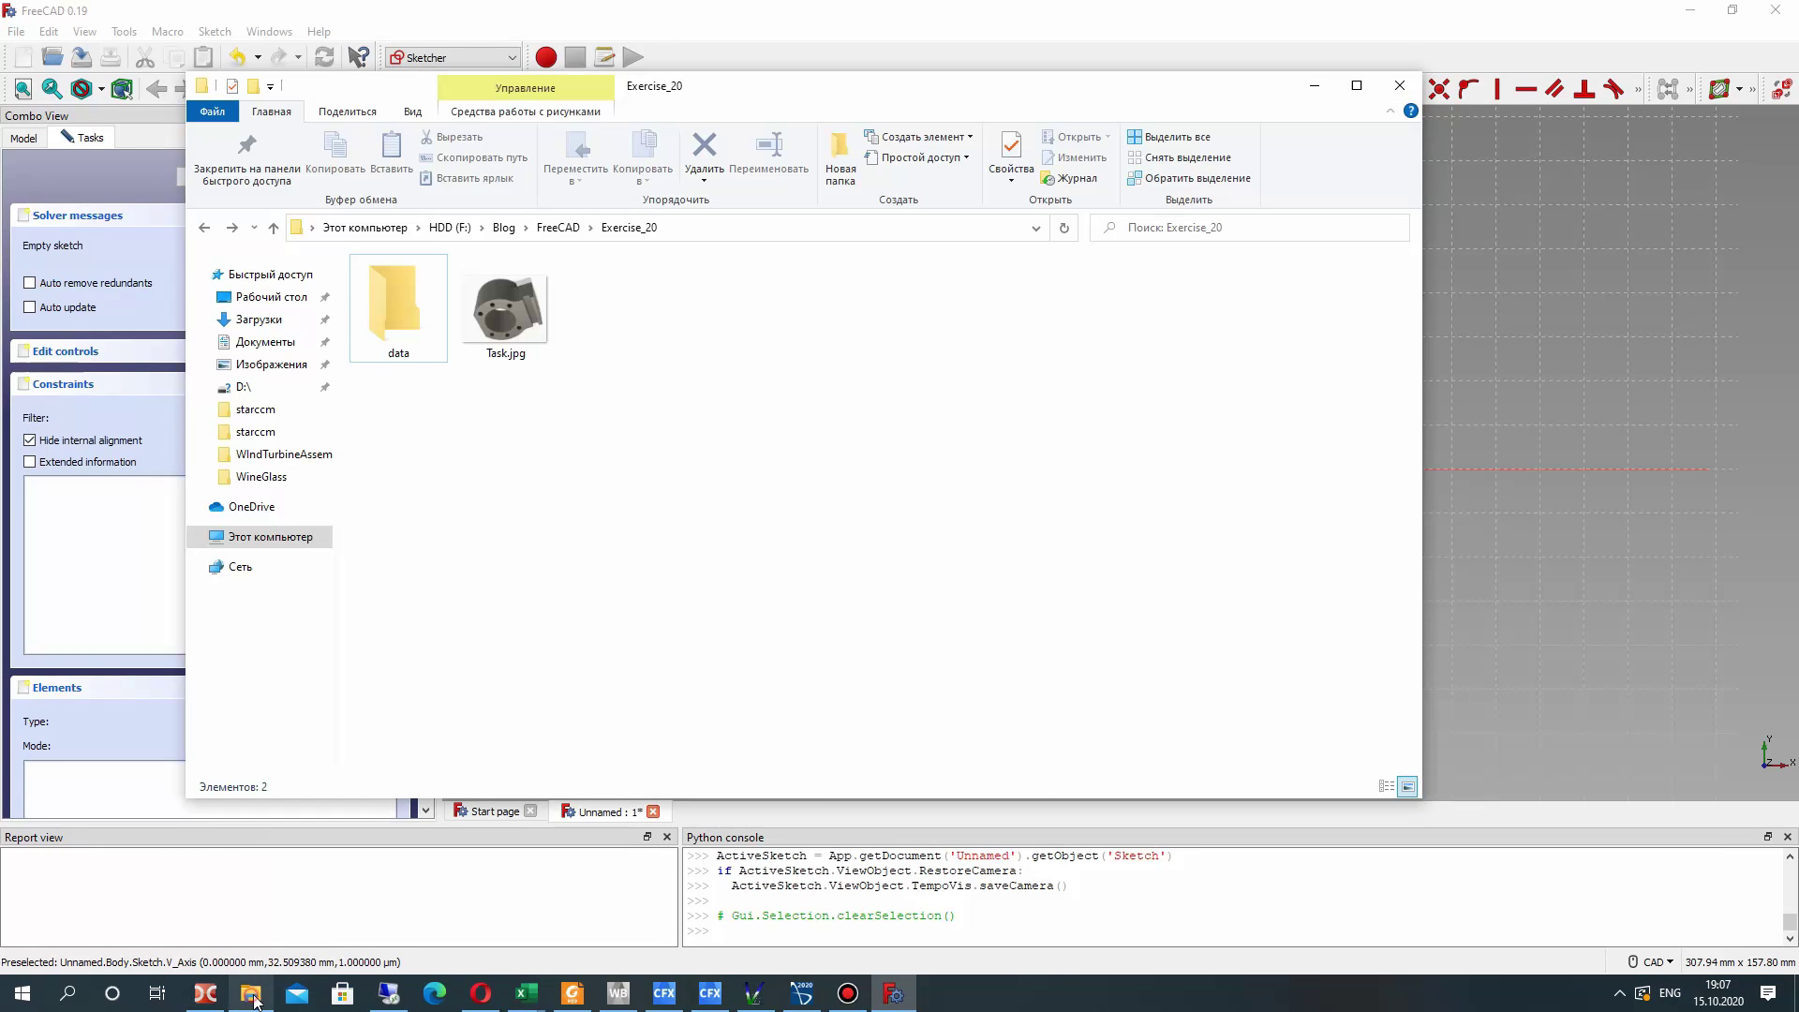
pyautogui.moveTo(514, 300); pyautogui.dragTo(1705, 273)
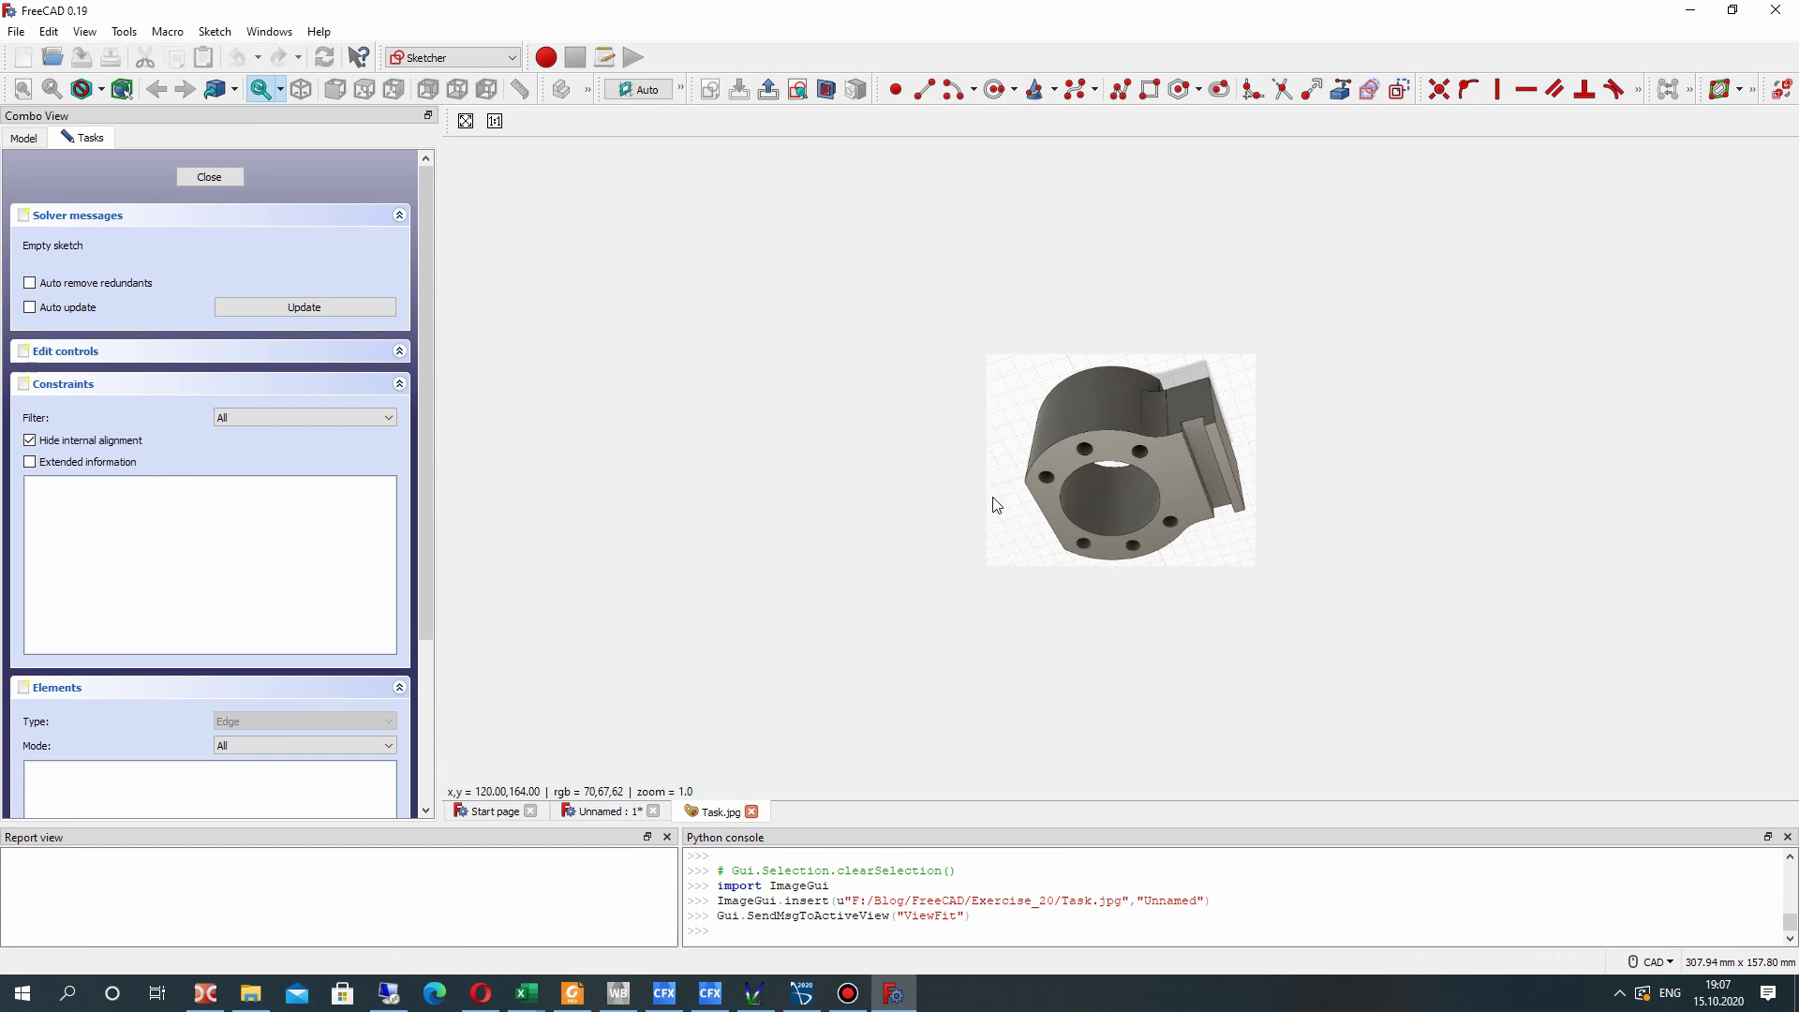
pyautogui.scroll(5, 1124, 378)
pyautogui.scroll(-5, 1124, 382)
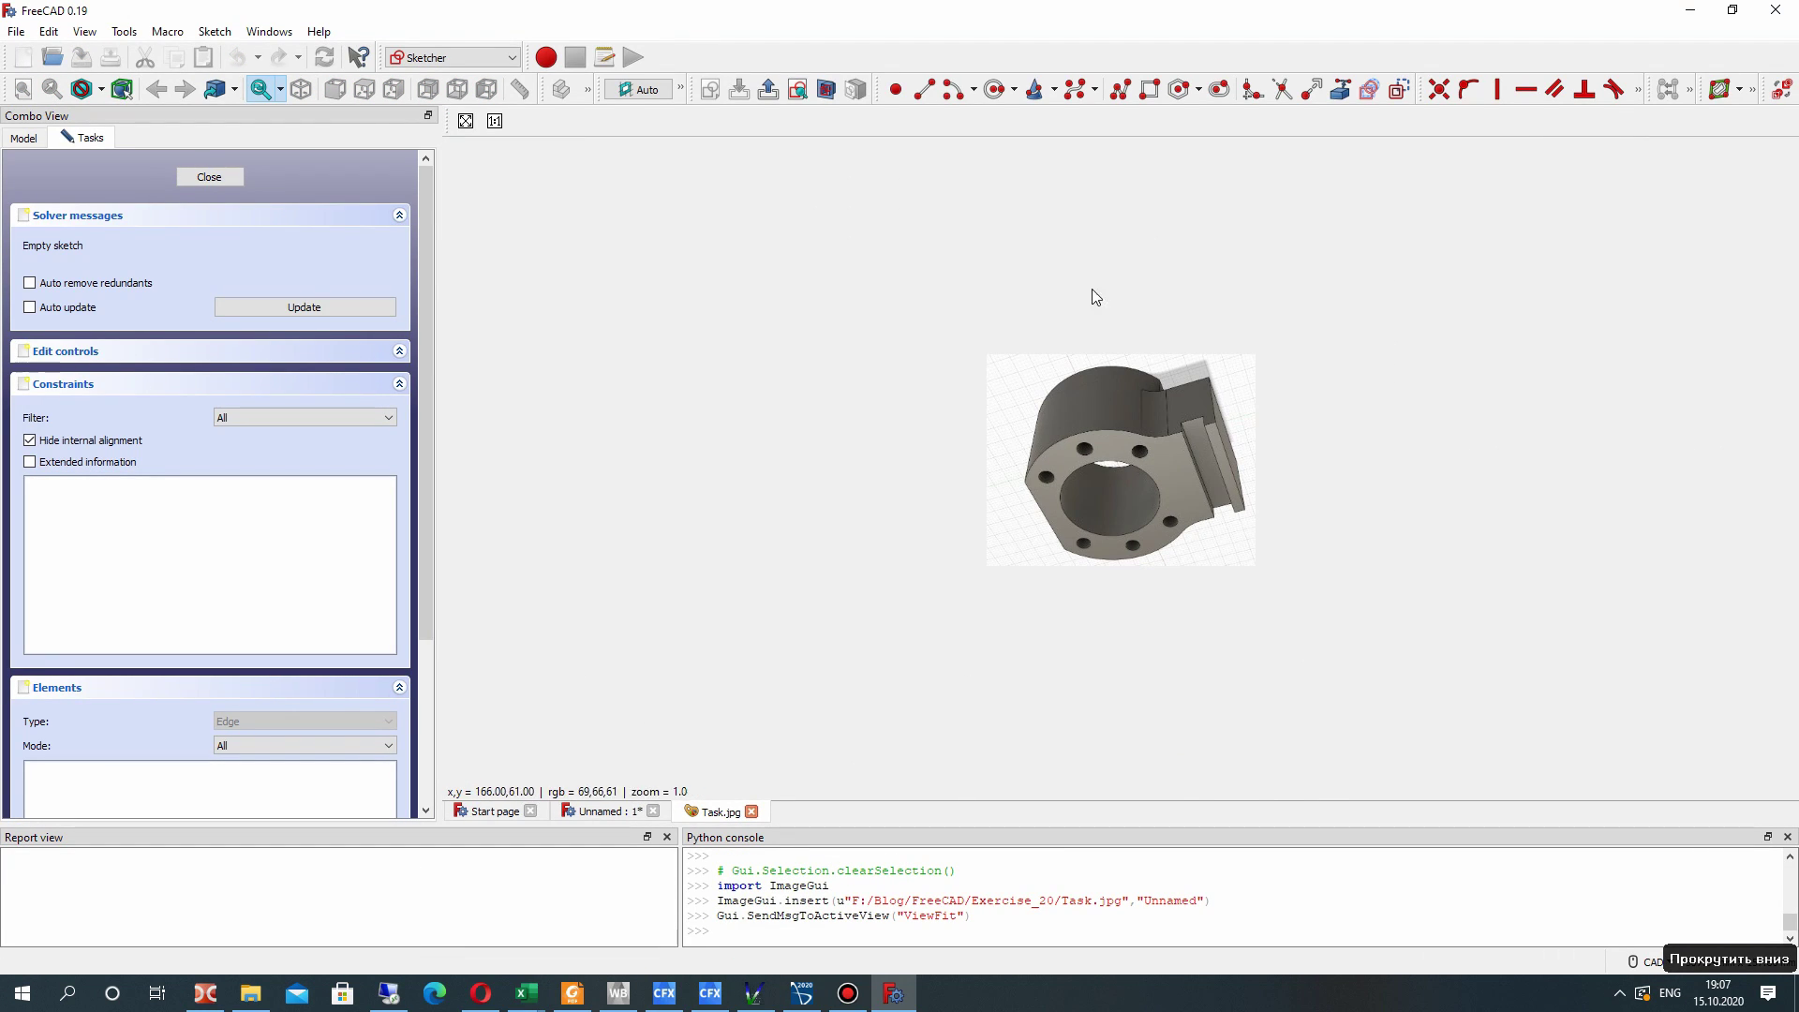
pyautogui.click(600, 810)
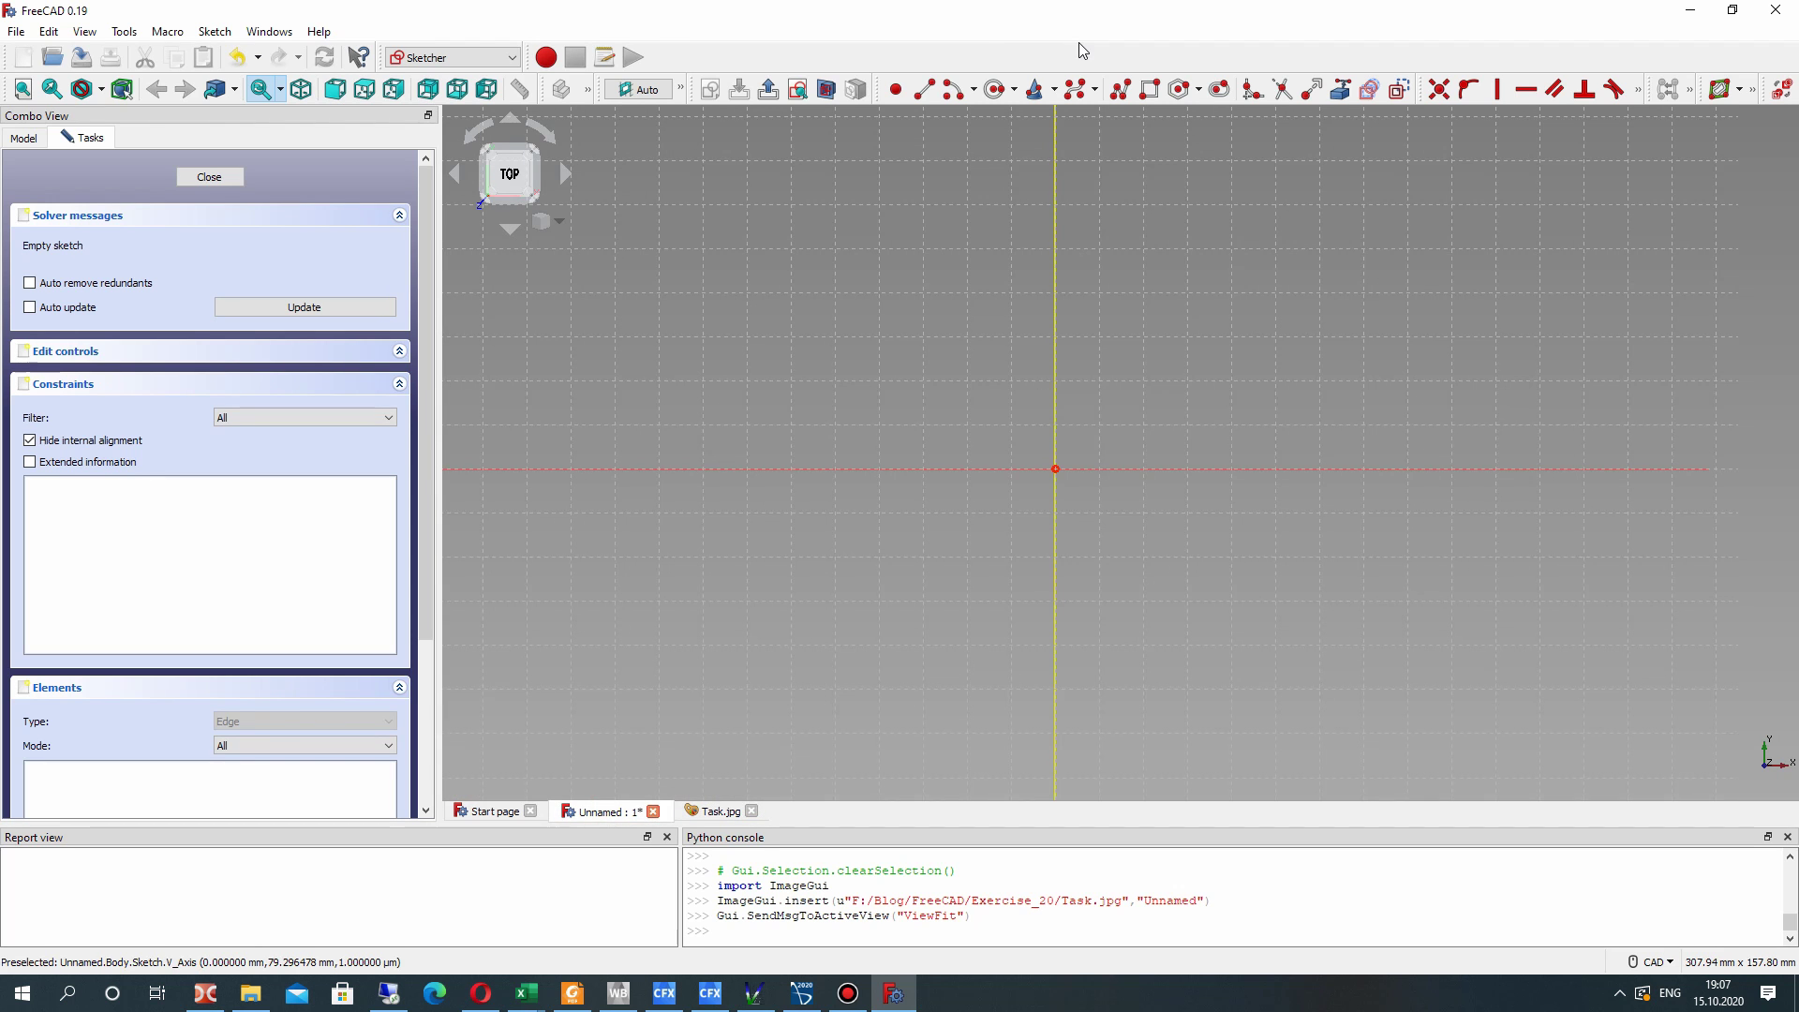
# - Draw a circle centred on the sketch origin and constrain its radius to 10 mm
pyautogui.click(995, 90)
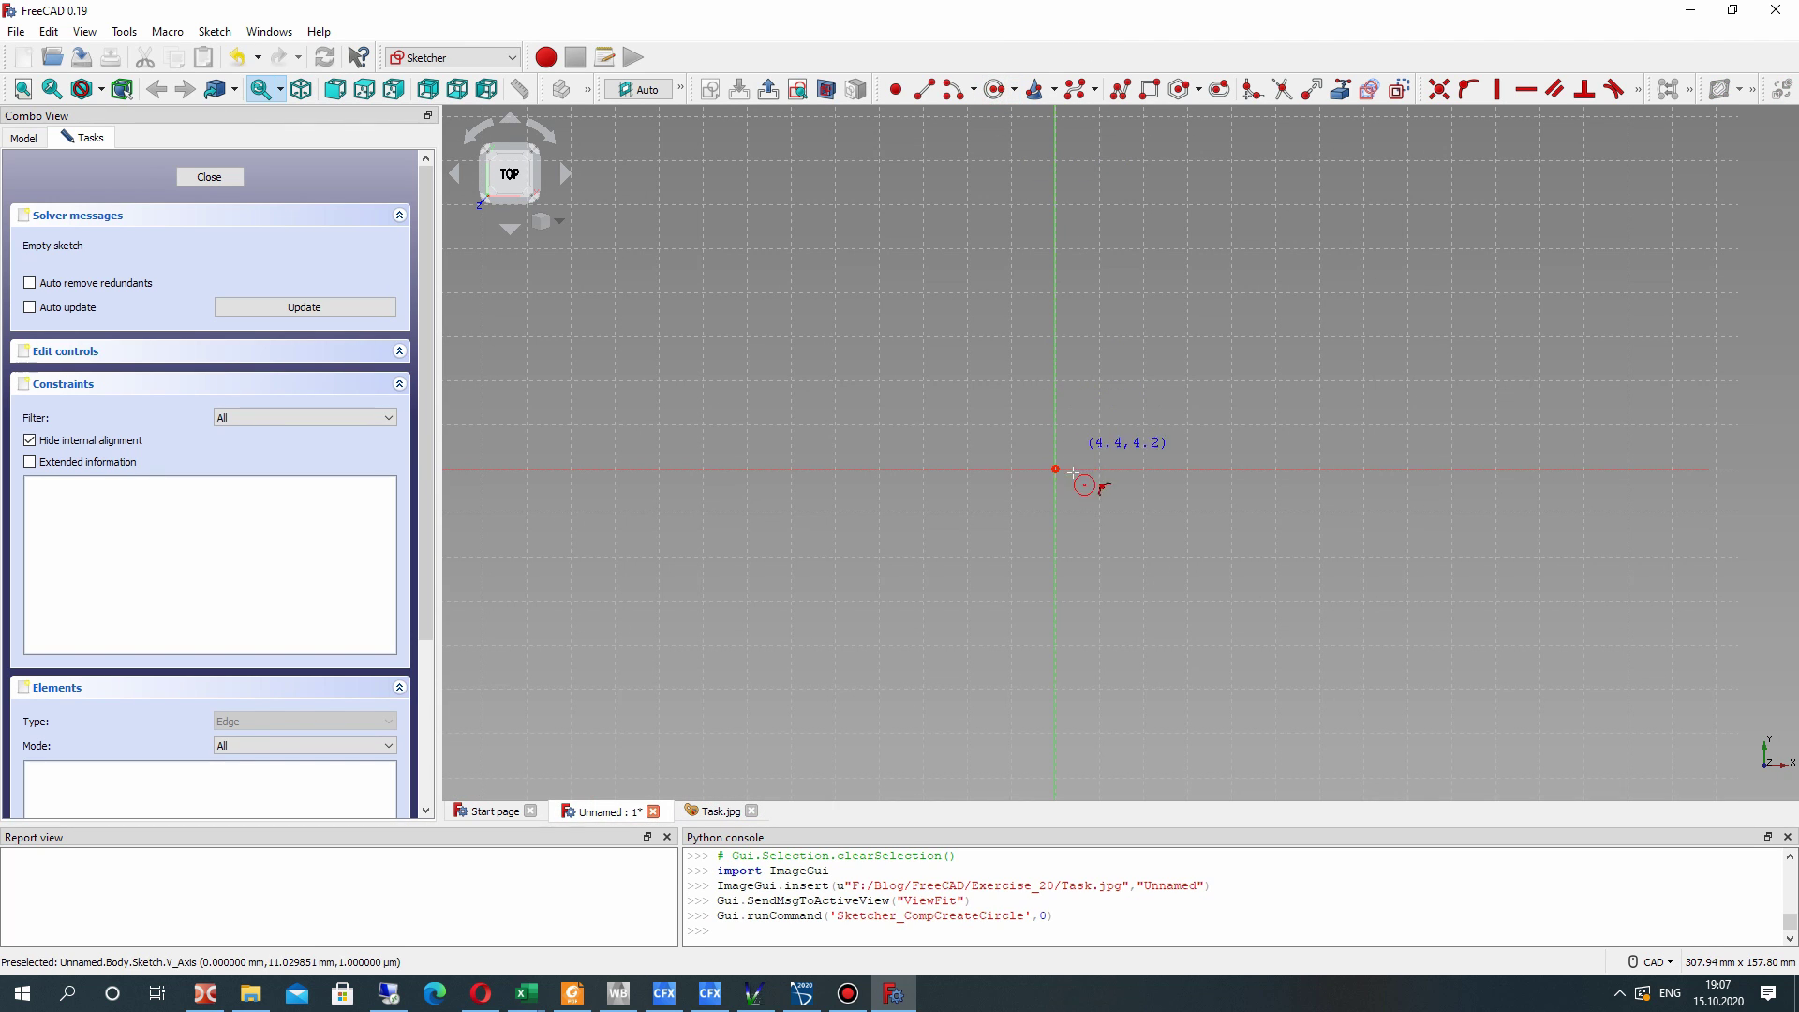
pyautogui.click(1055, 468)
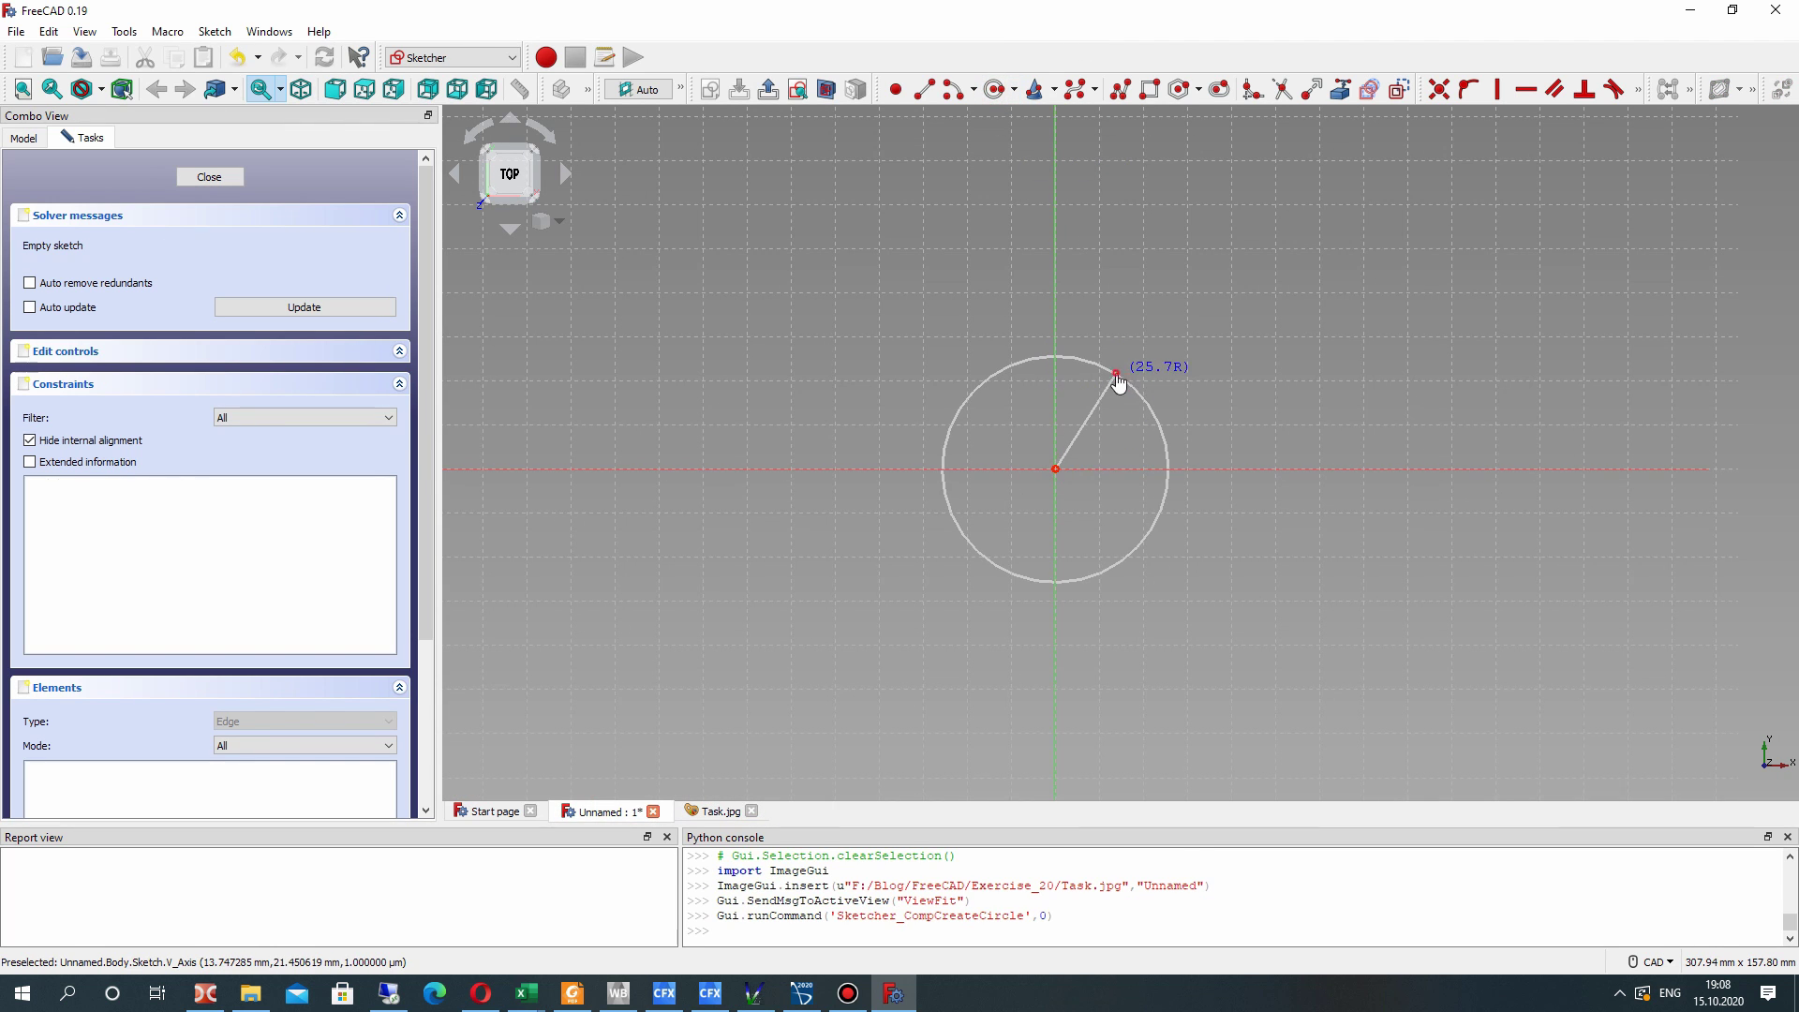
pyautogui.click(1116, 373)
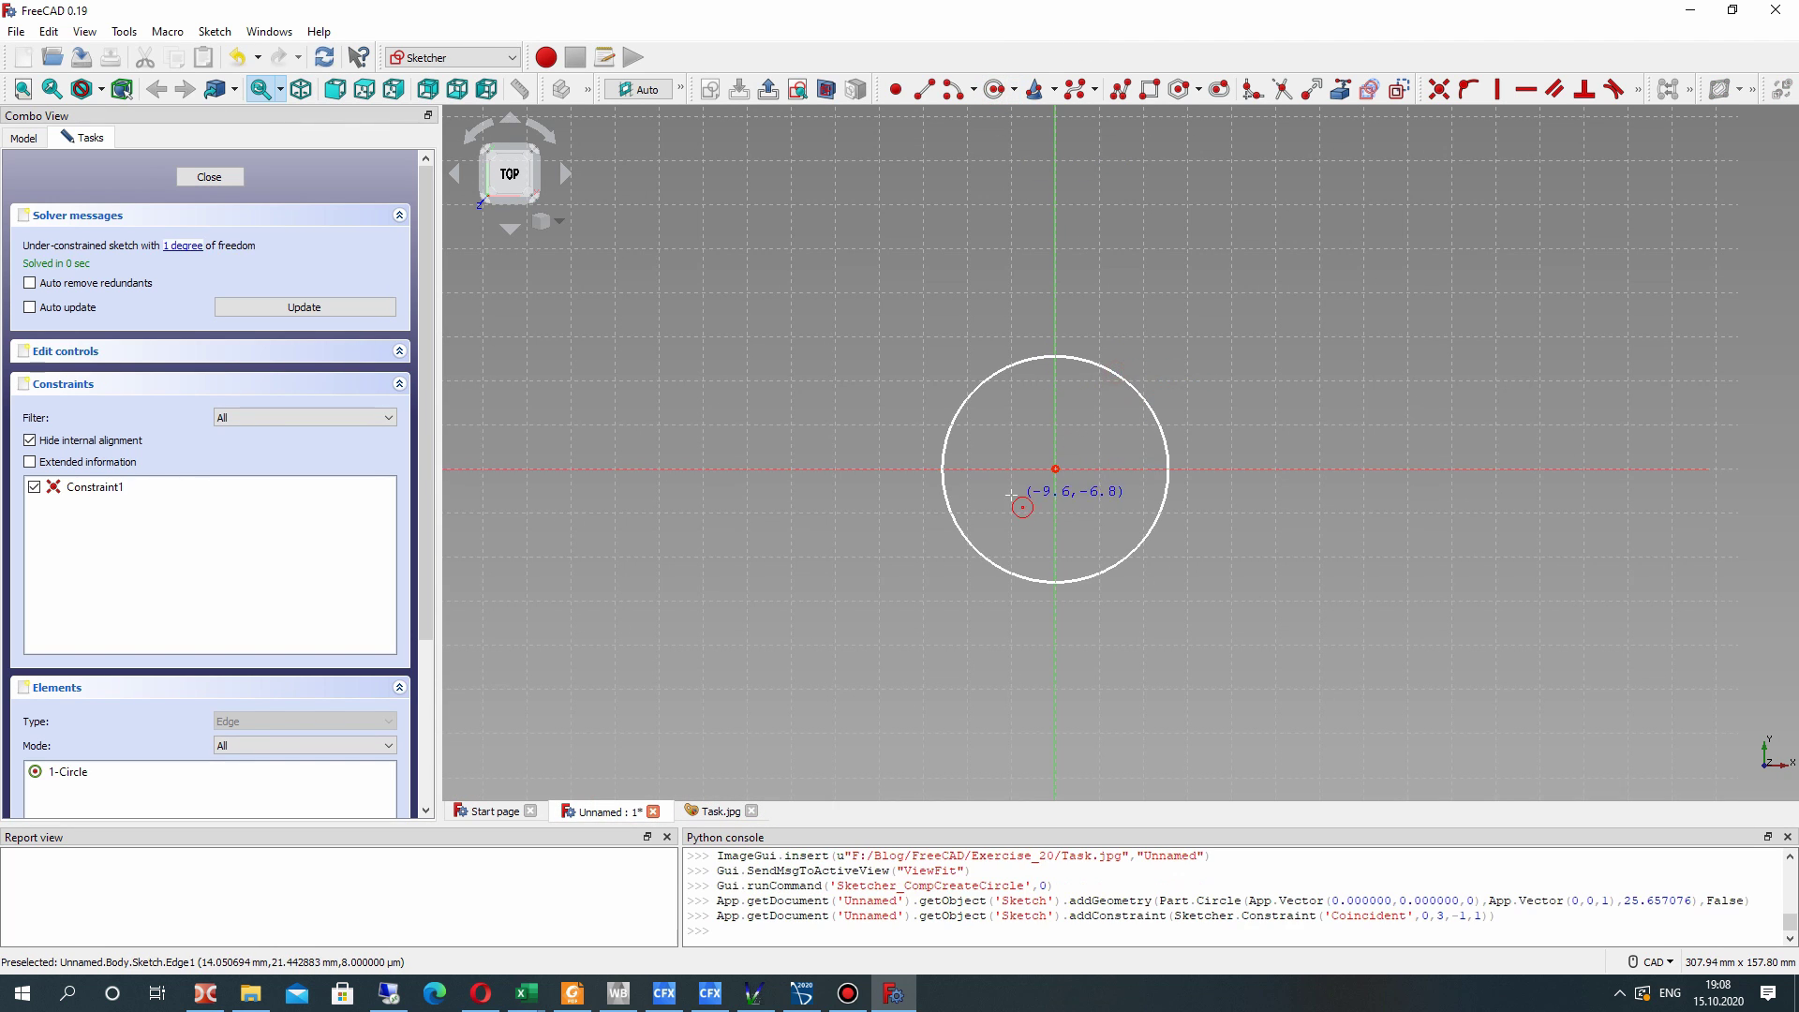
pyautogui.click(1119, 375)
pyautogui.click(1641, 90)
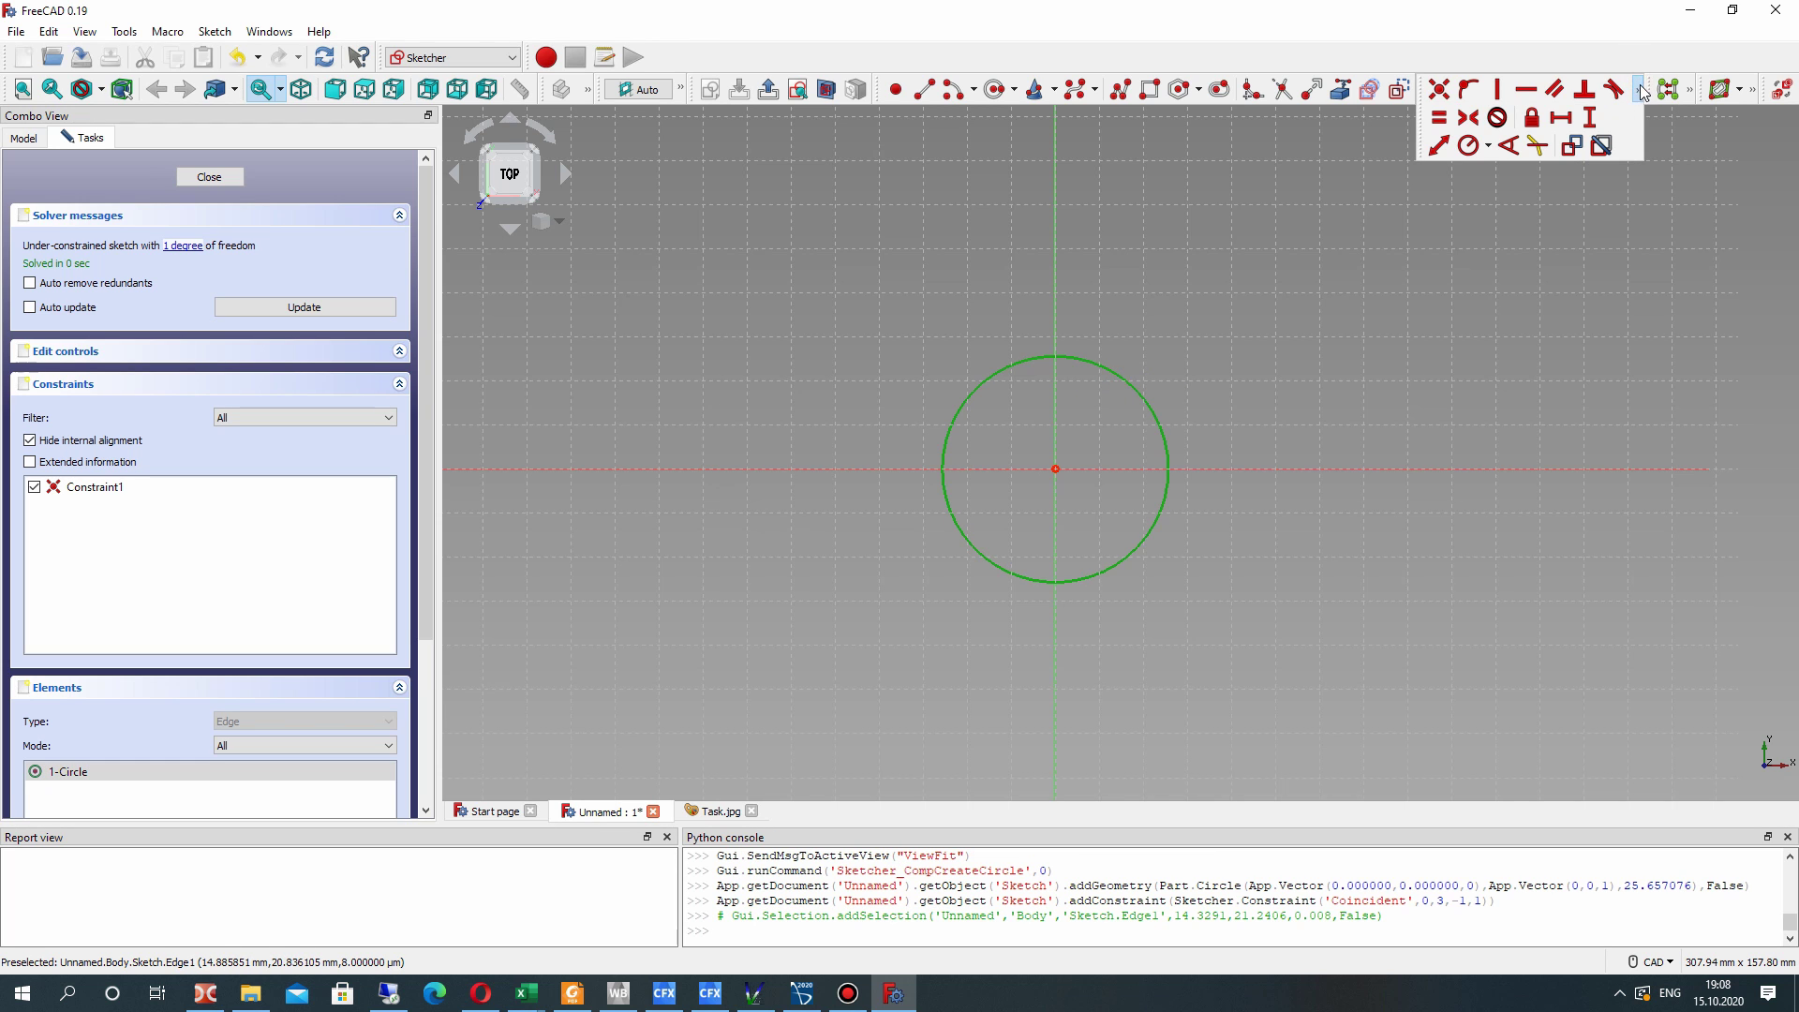
pyautogui.click(1468, 146)
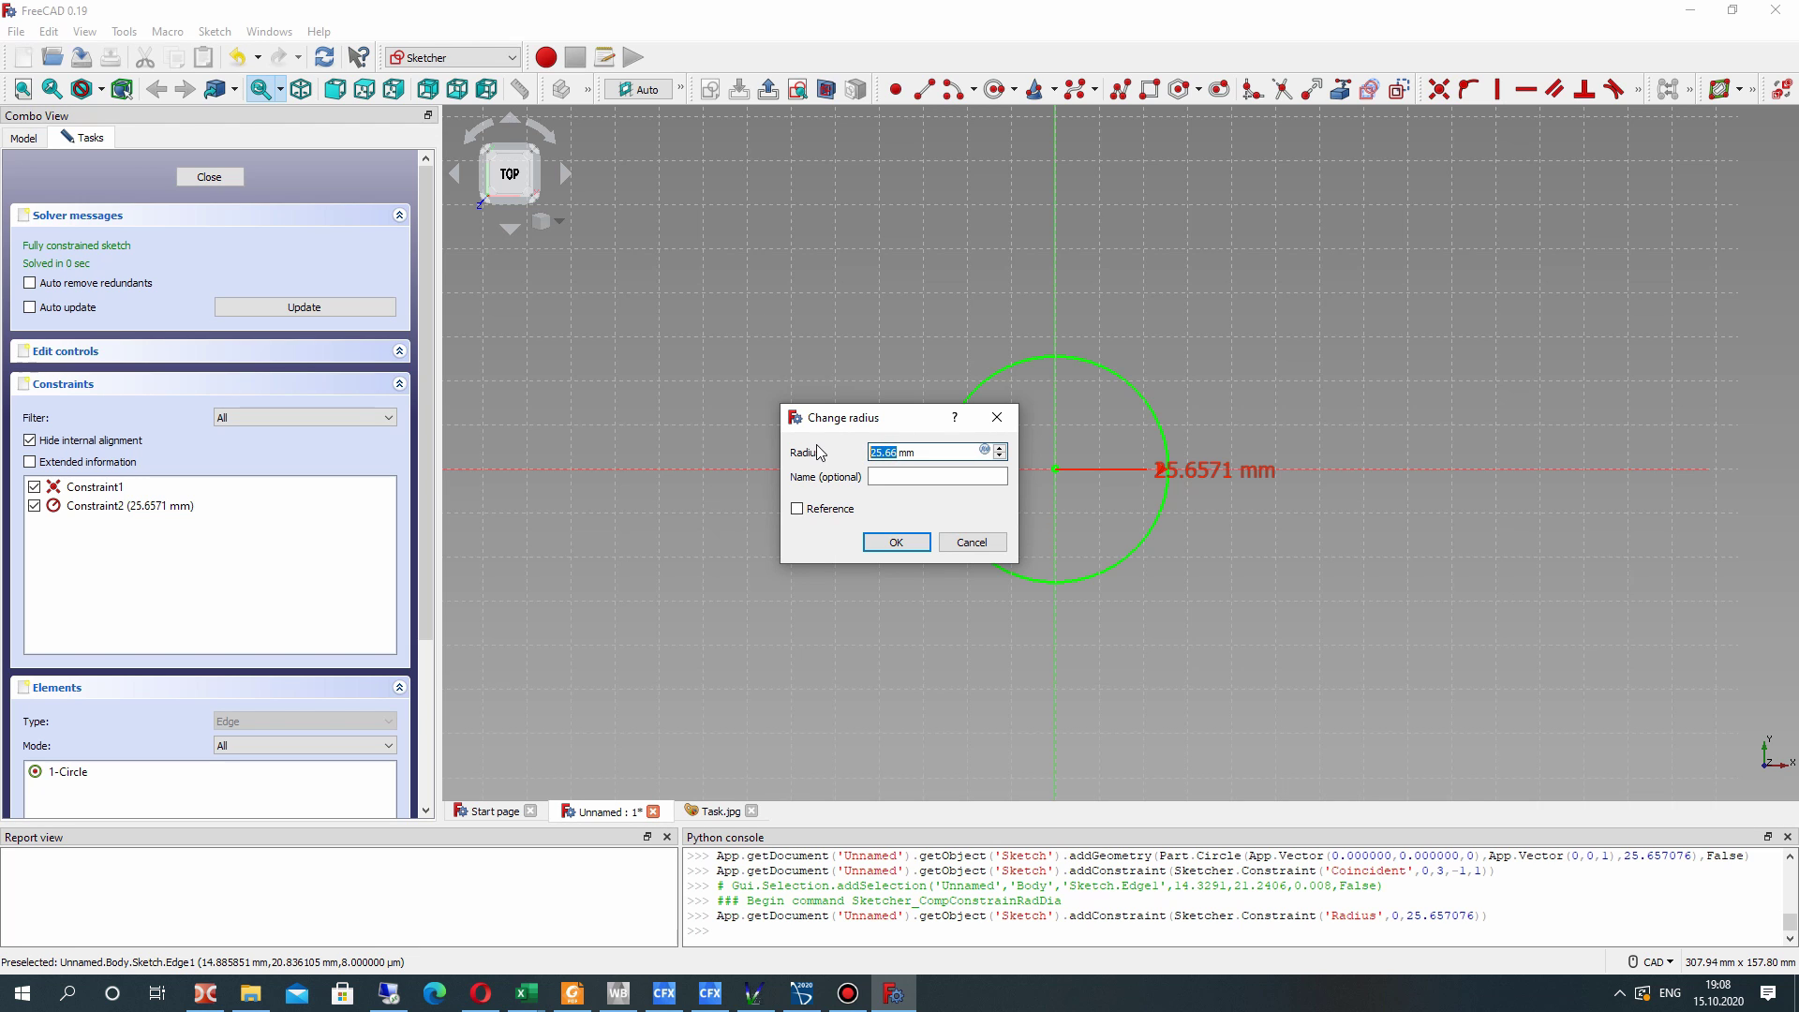
pyautogui.write('10')
pyautogui.press('Return')
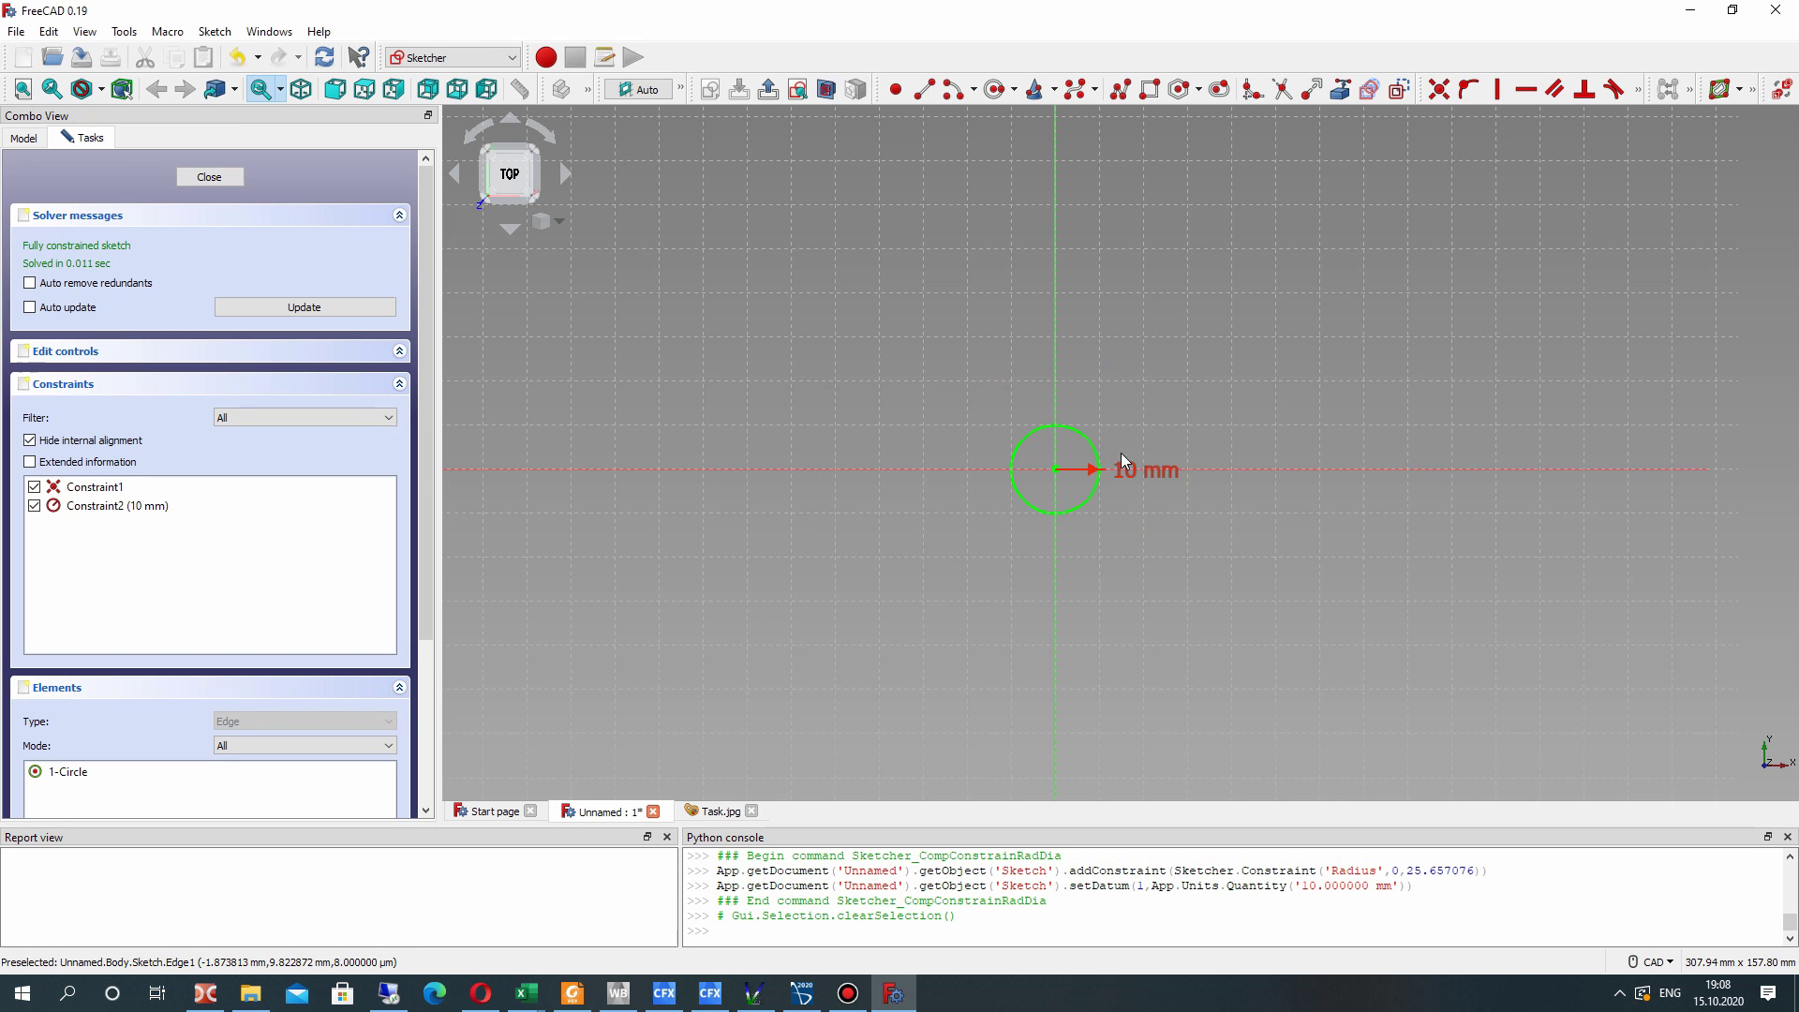
# - Reposition the 10 mm radius dimension label so it sits diagonally below the horizontal axis
pyautogui.scroll(5, 1124, 468)
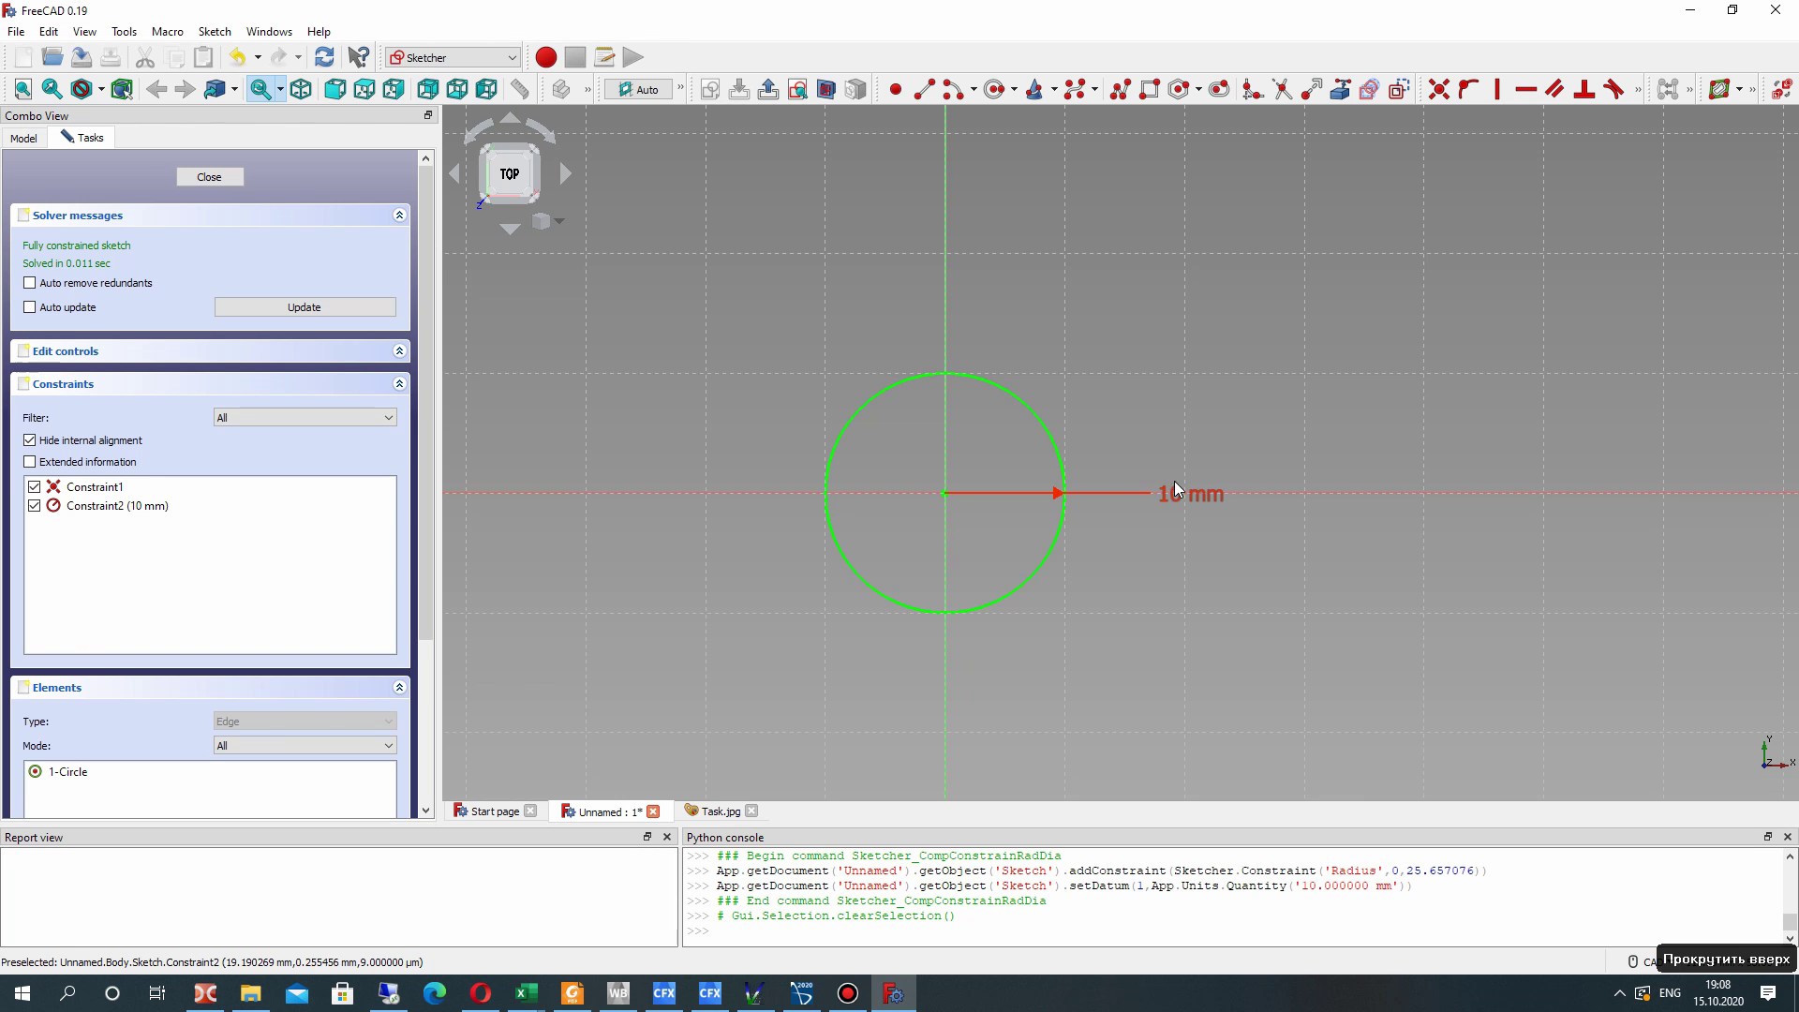
pyautogui.moveTo(1176, 495); pyautogui.dragTo(1159, 597)
pyautogui.scroll(-5, 1095, 552)
pyautogui.moveTo(964, 531); pyautogui.dragTo(985, 454, button='middle')
# - Using the reference picture, draw a larger circle concentric with the first and constrain its radius to 20 mm
pyautogui.click(697, 807)
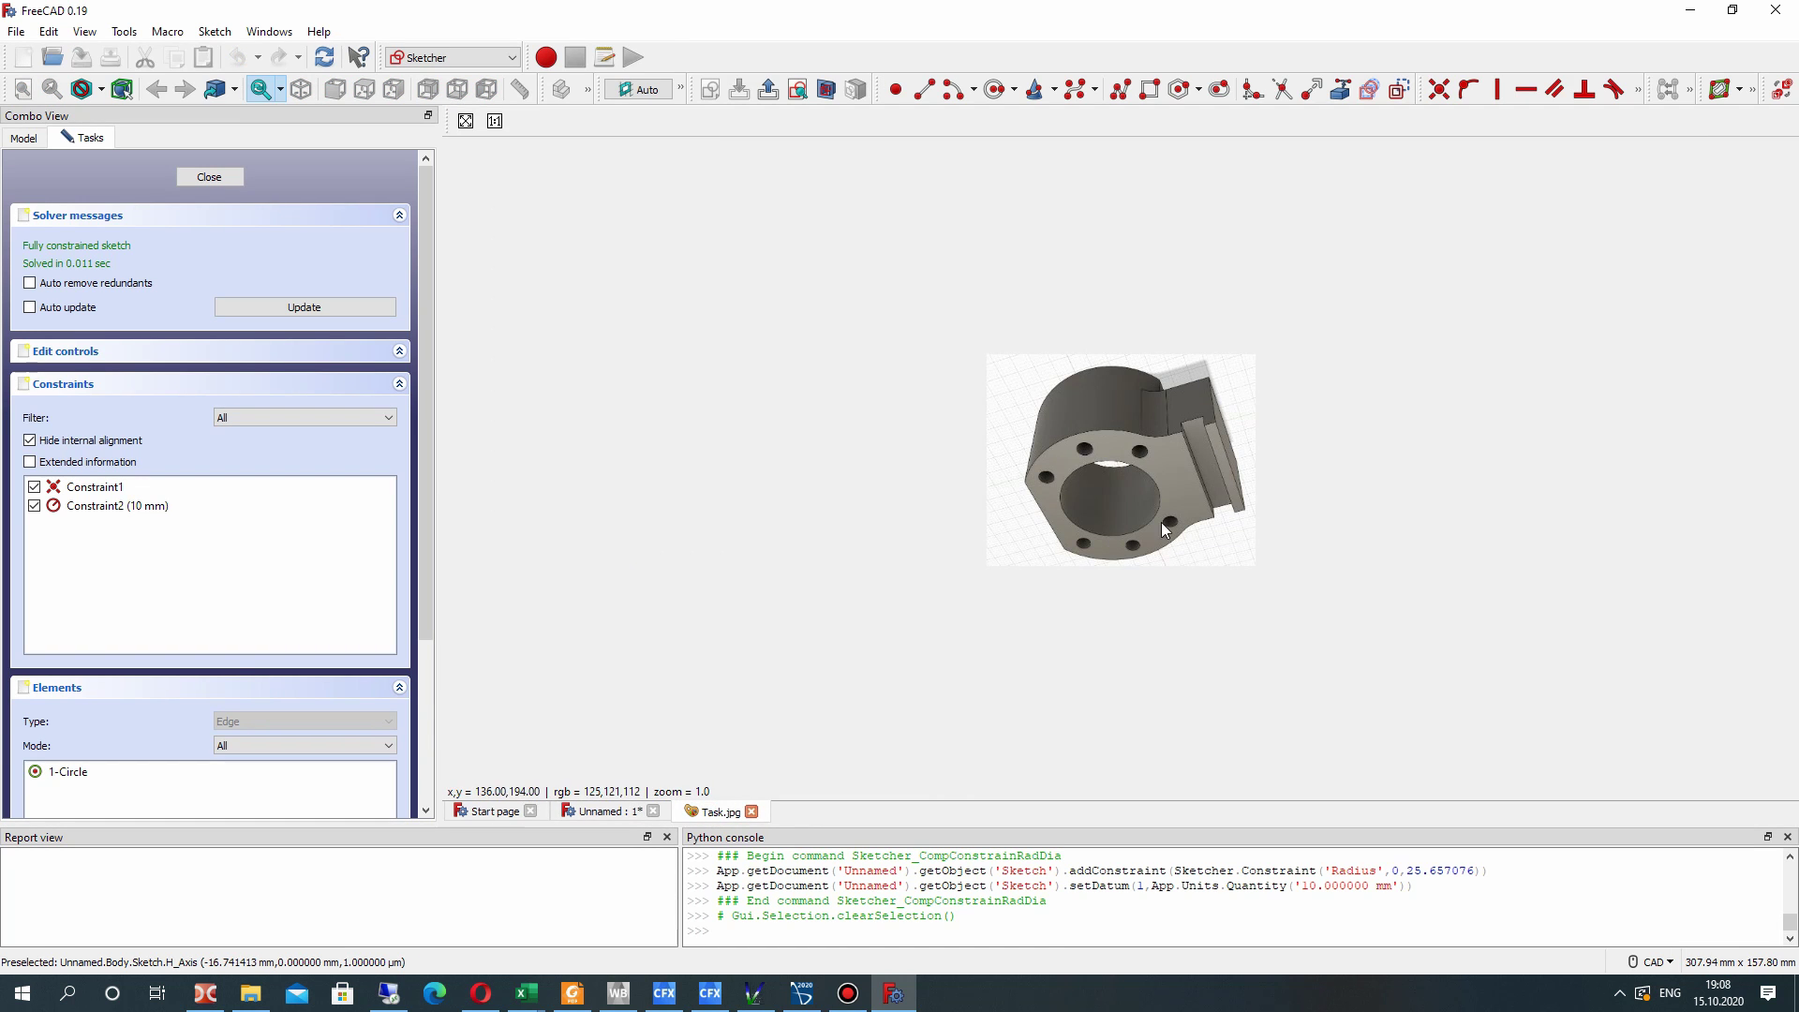
pyautogui.click(616, 811)
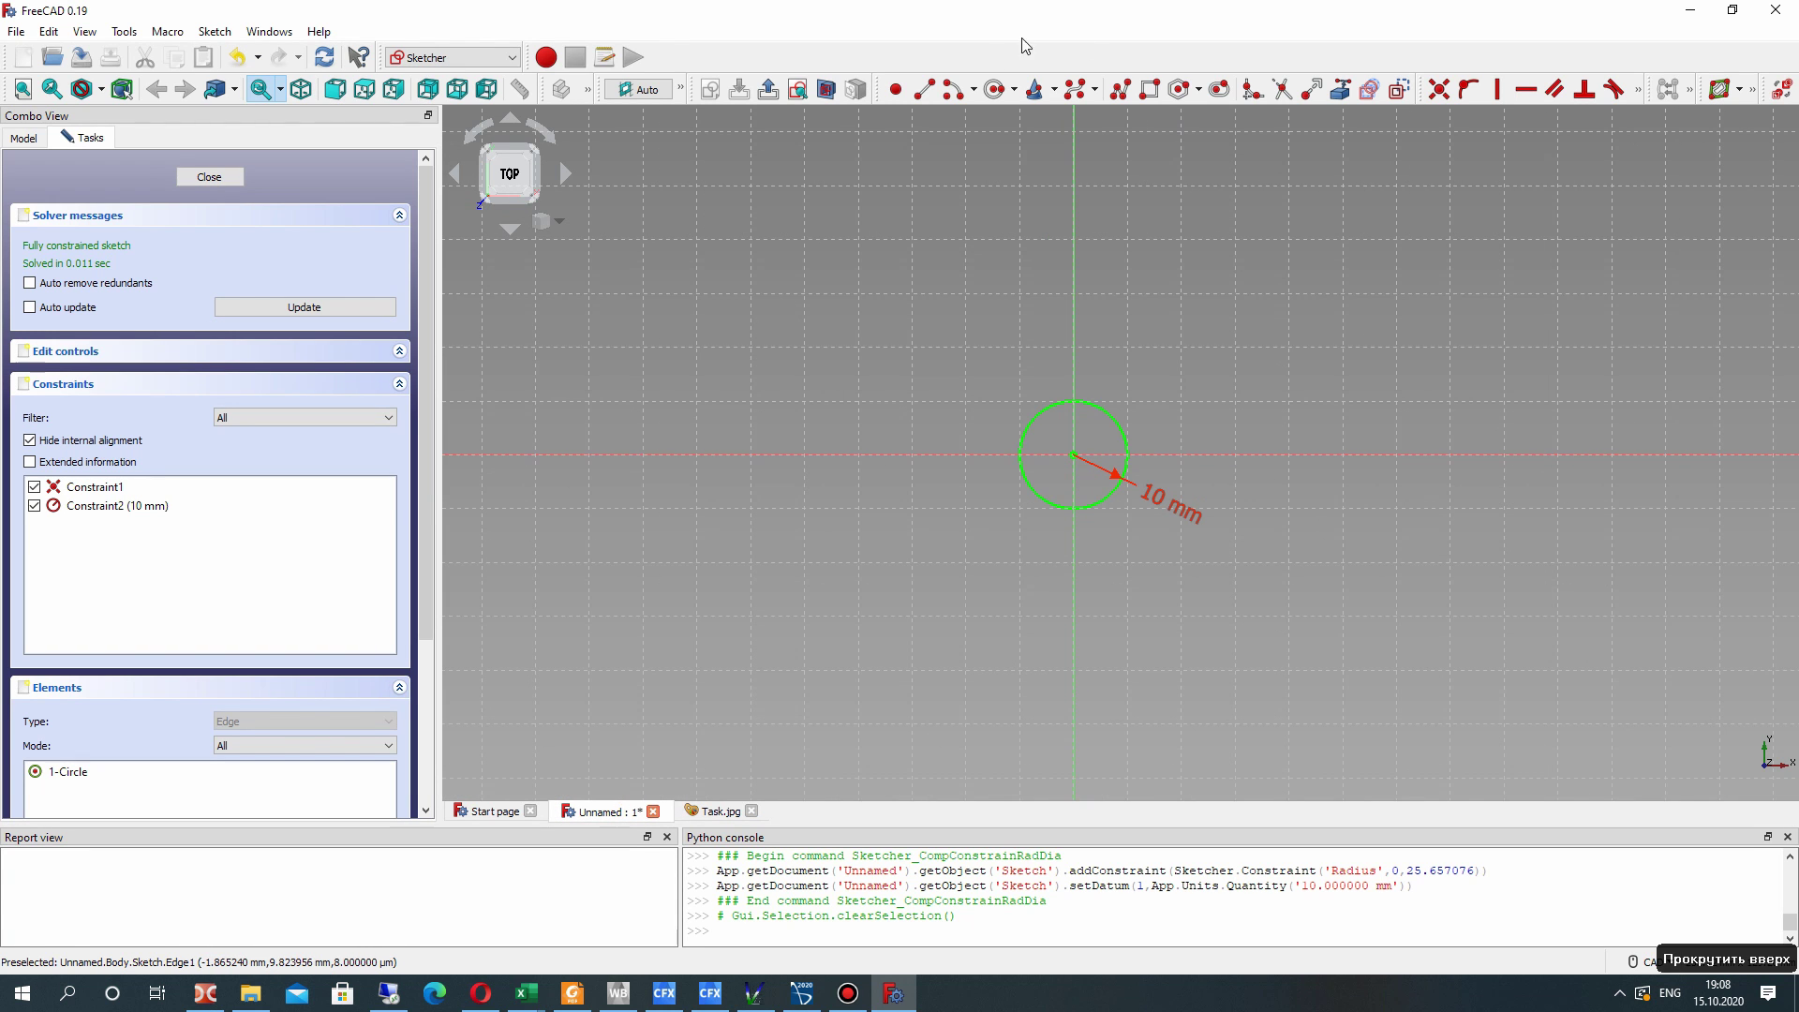
pyautogui.click(995, 89)
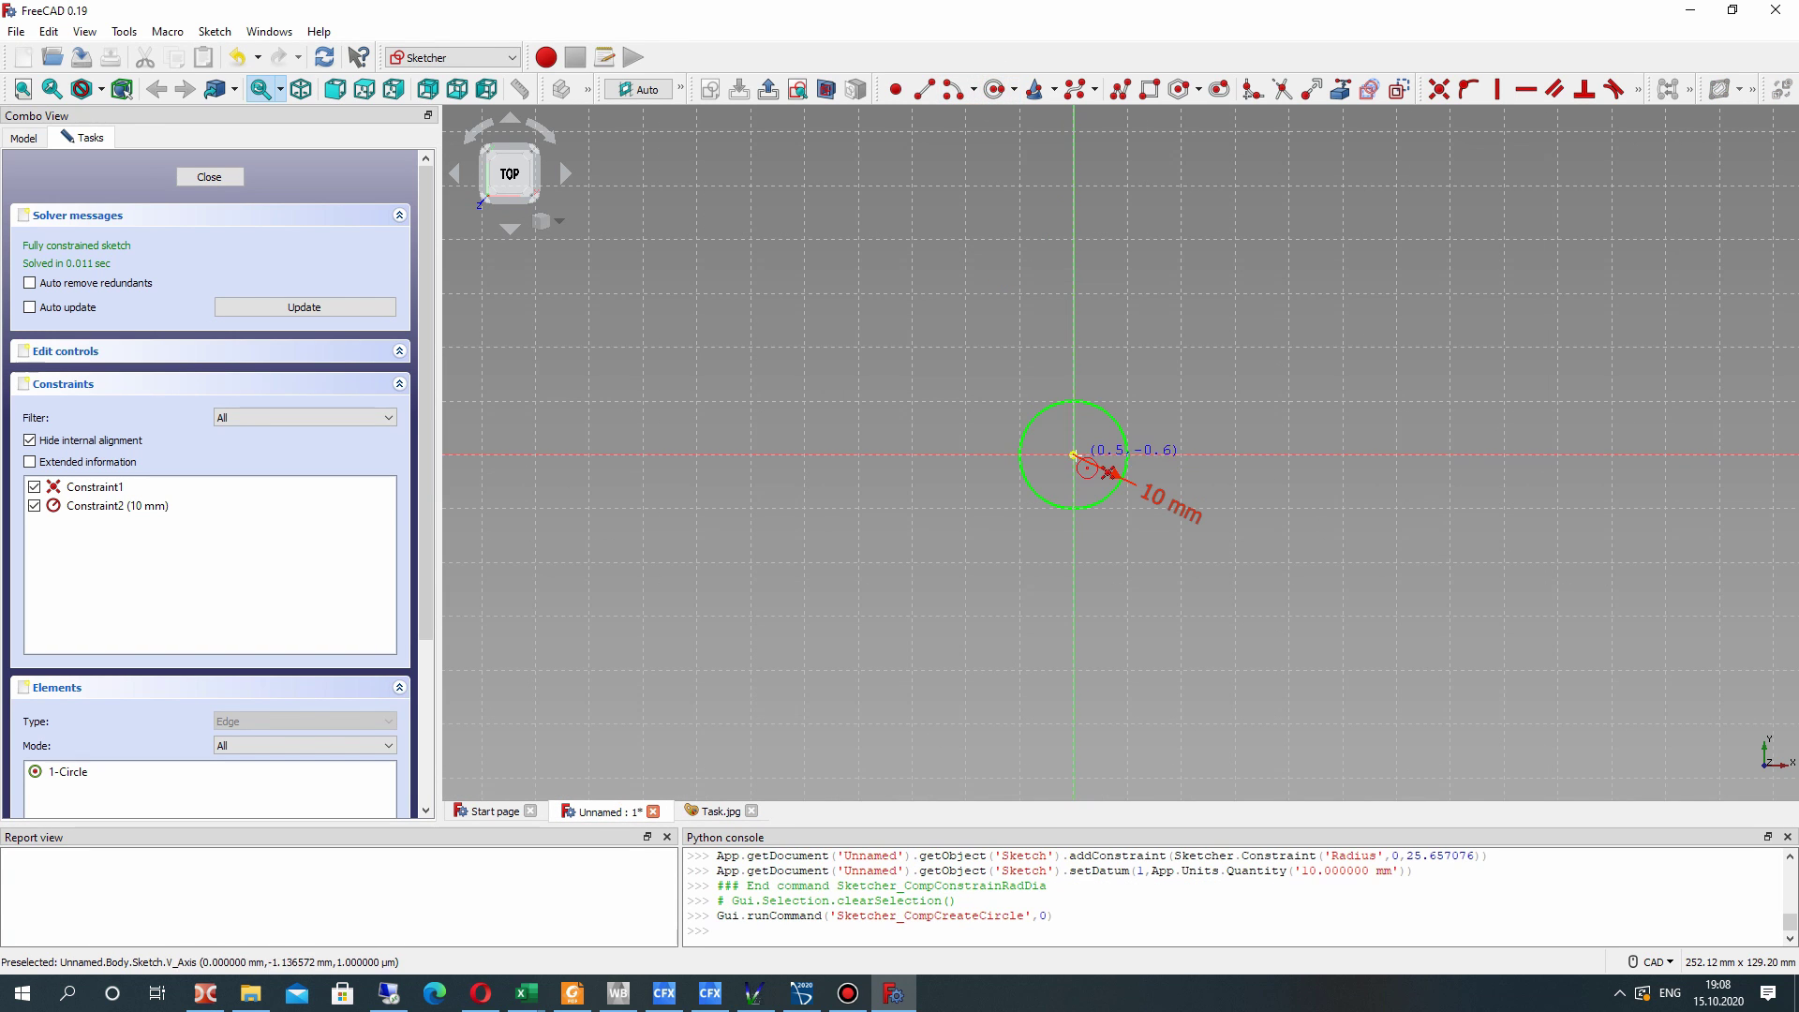
pyautogui.click(1073, 455)
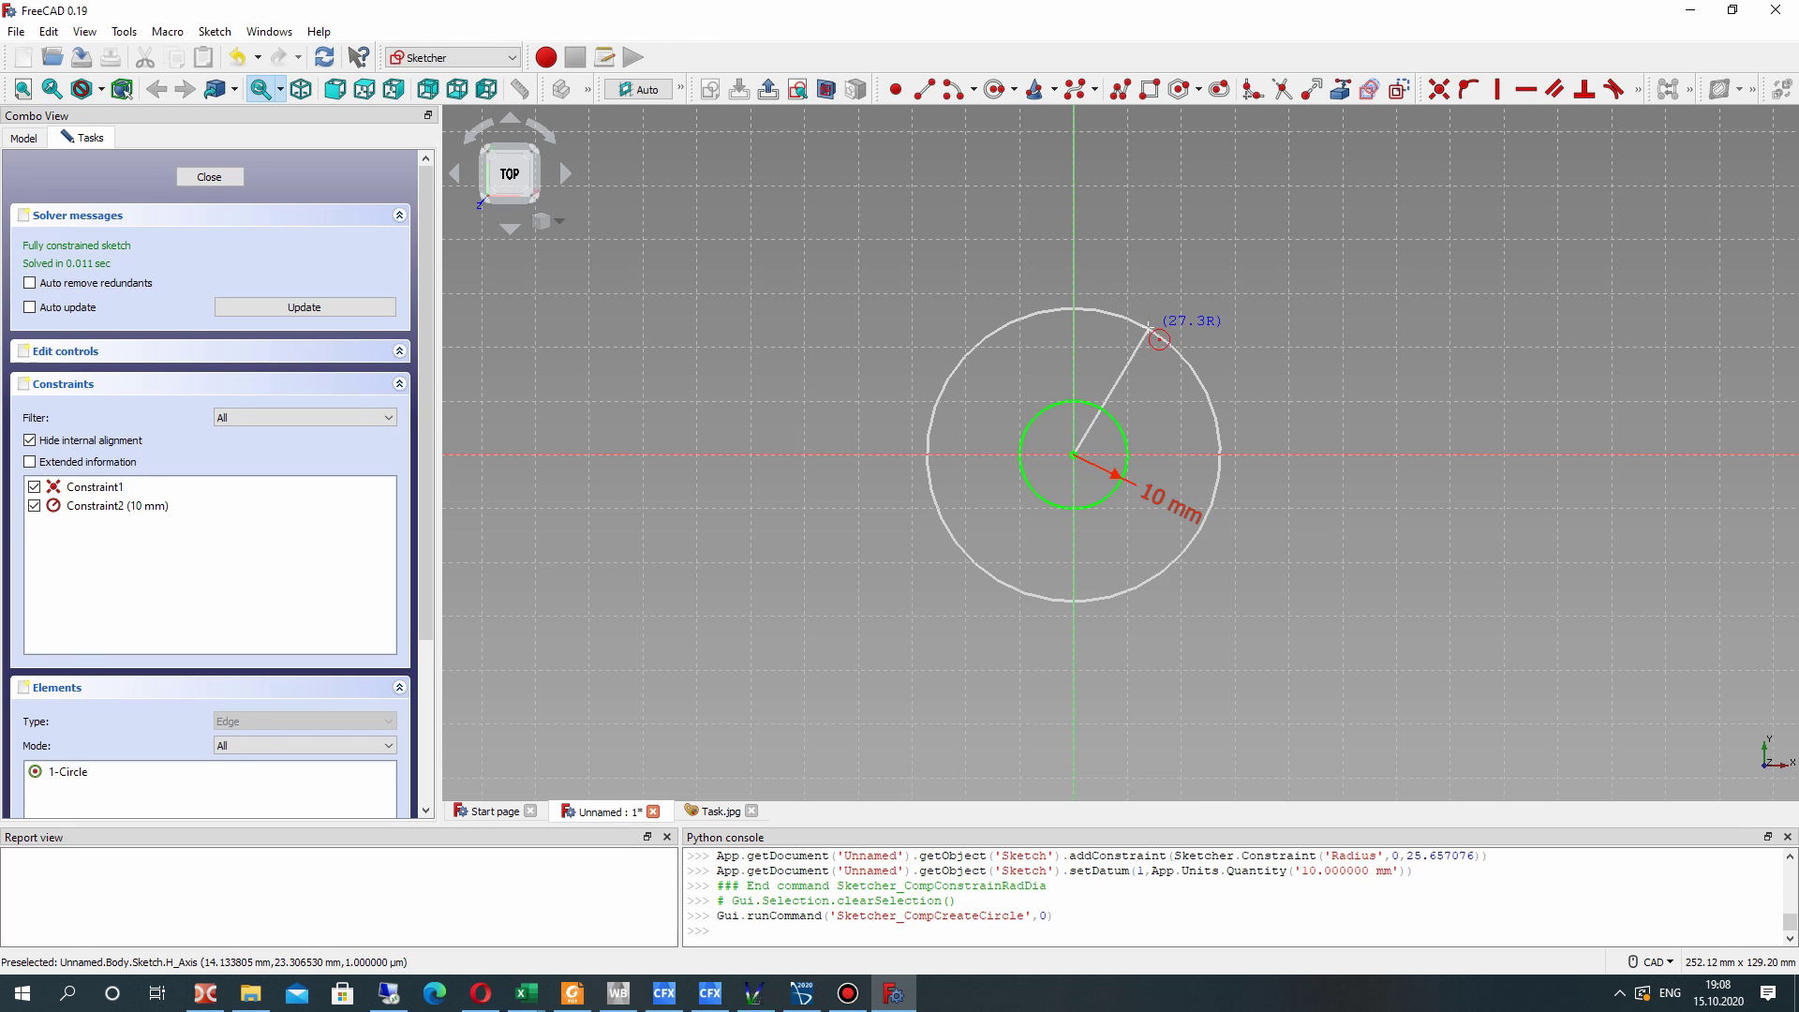
pyautogui.click(1150, 330)
pyautogui.click(717, 812)
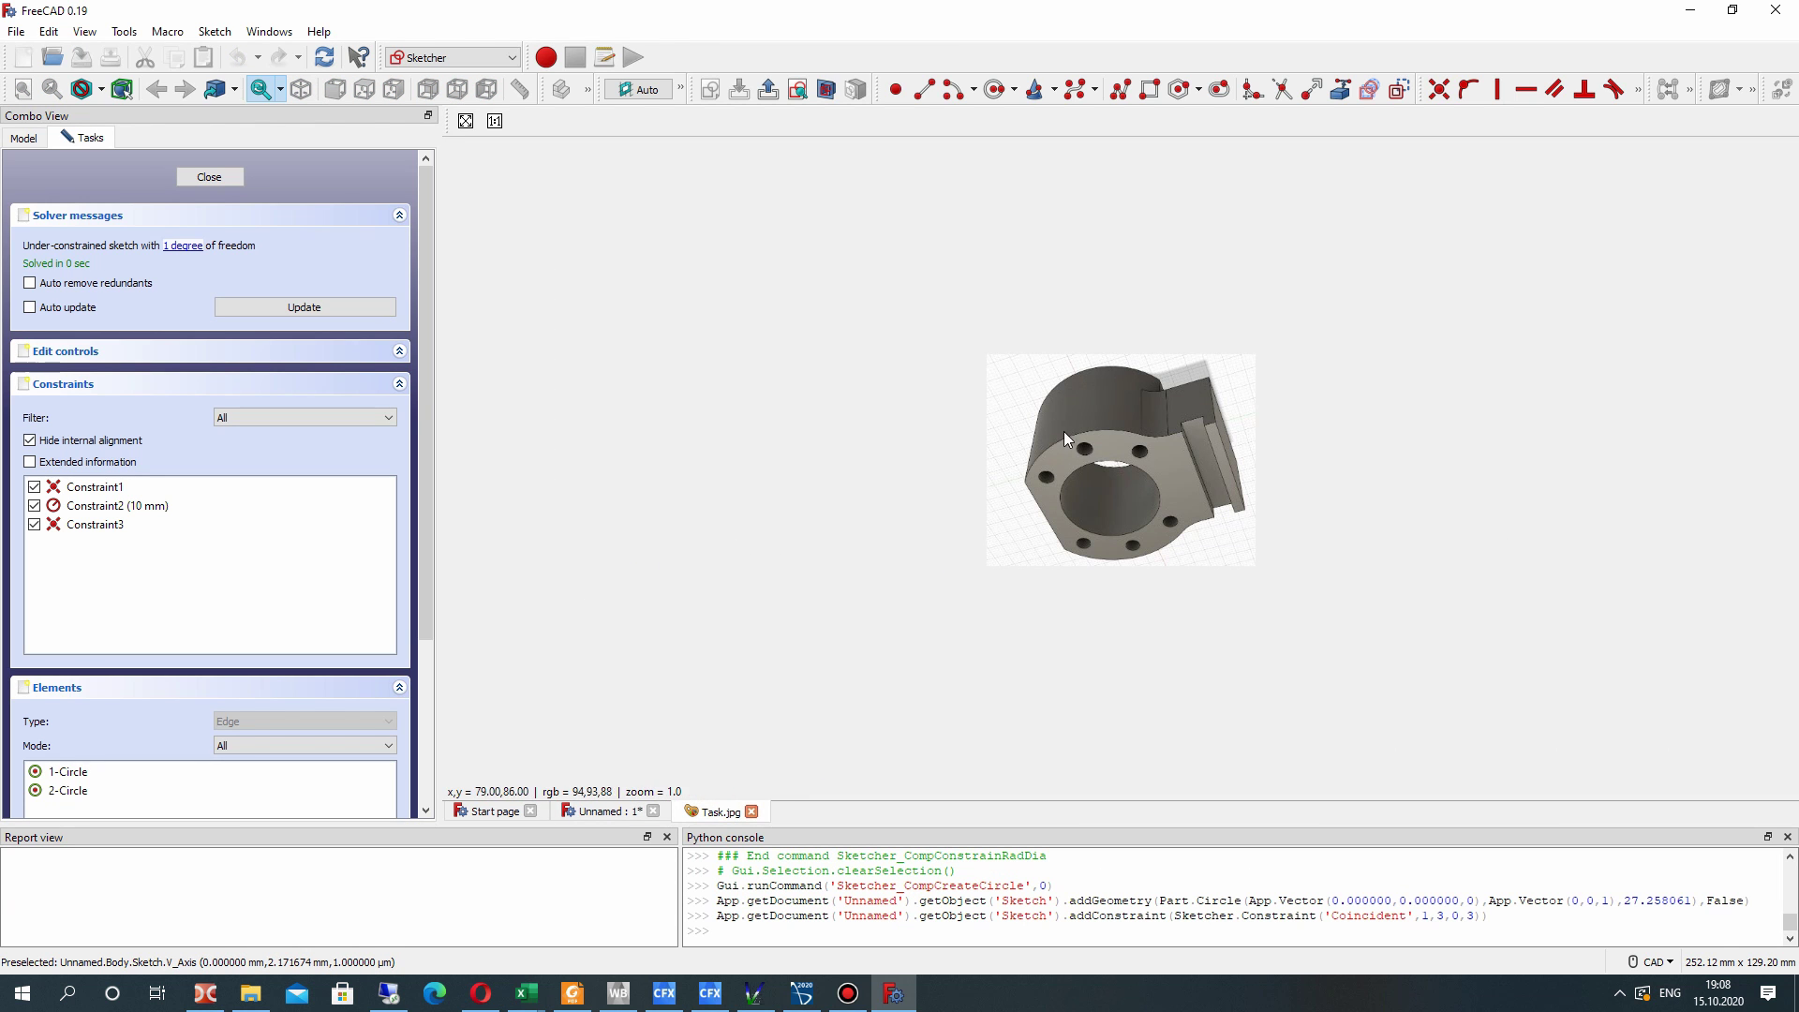
pyautogui.click(599, 811)
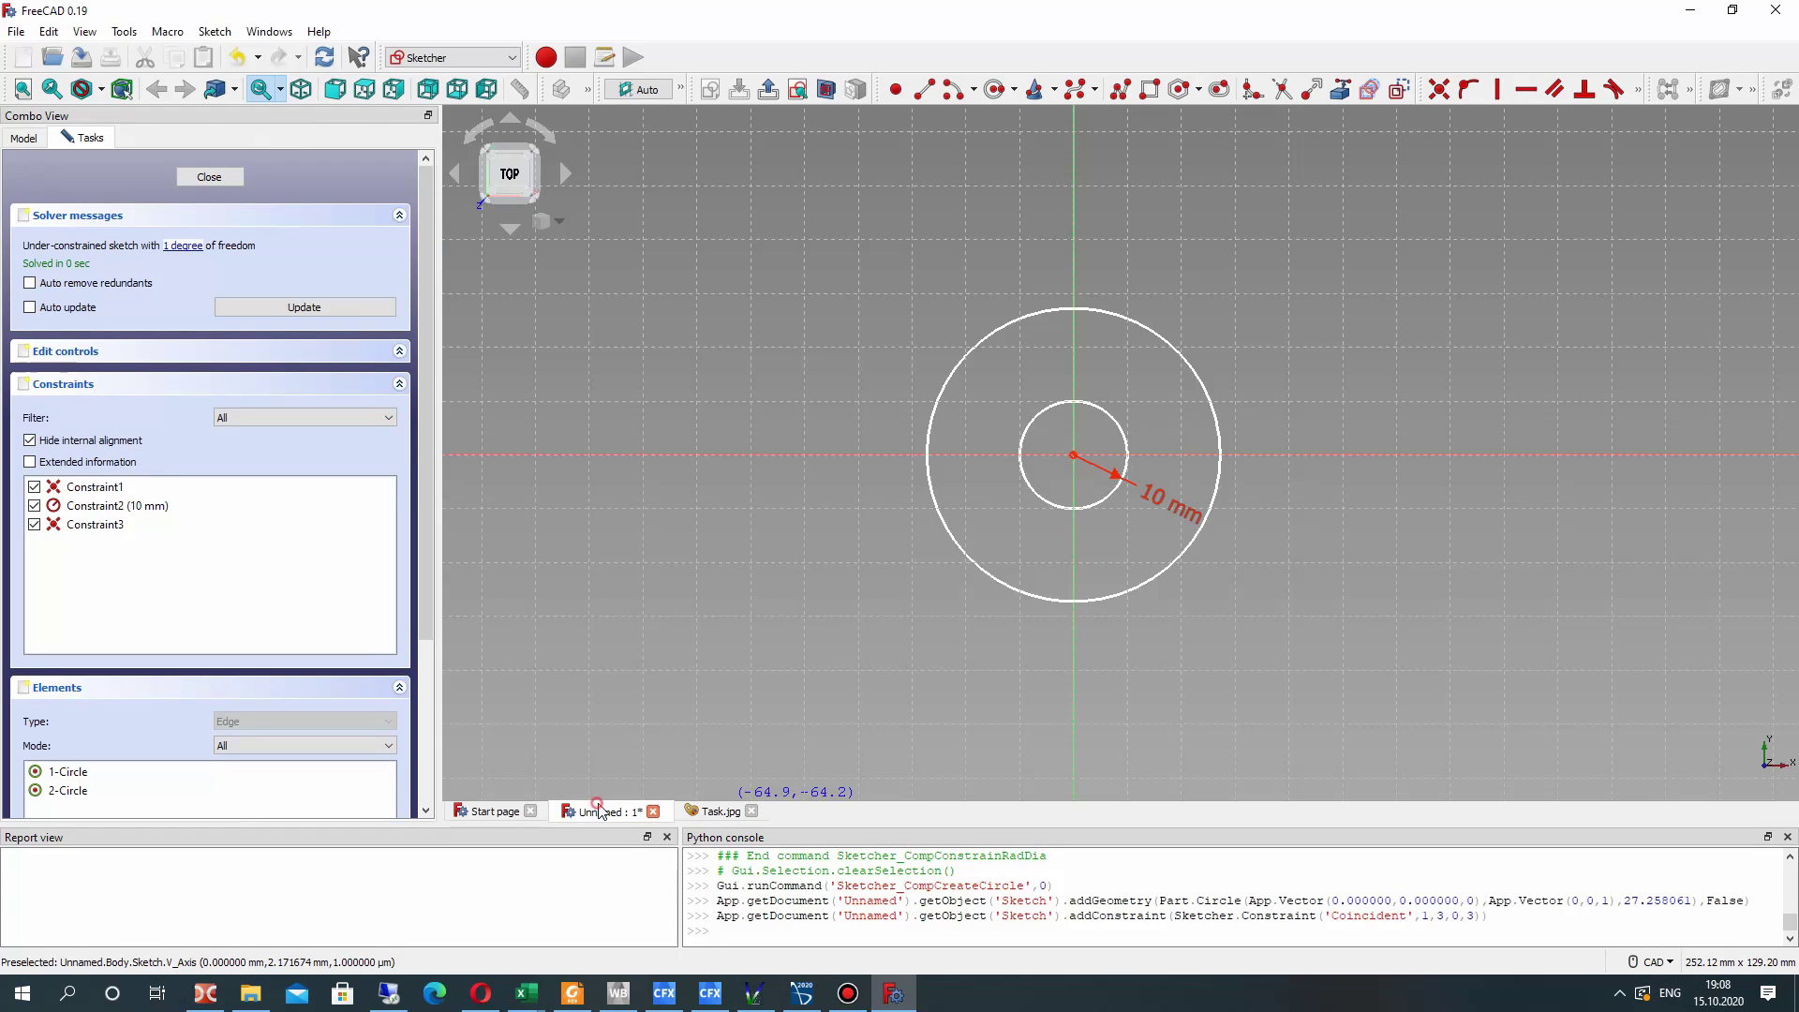
pyautogui.click(1205, 388)
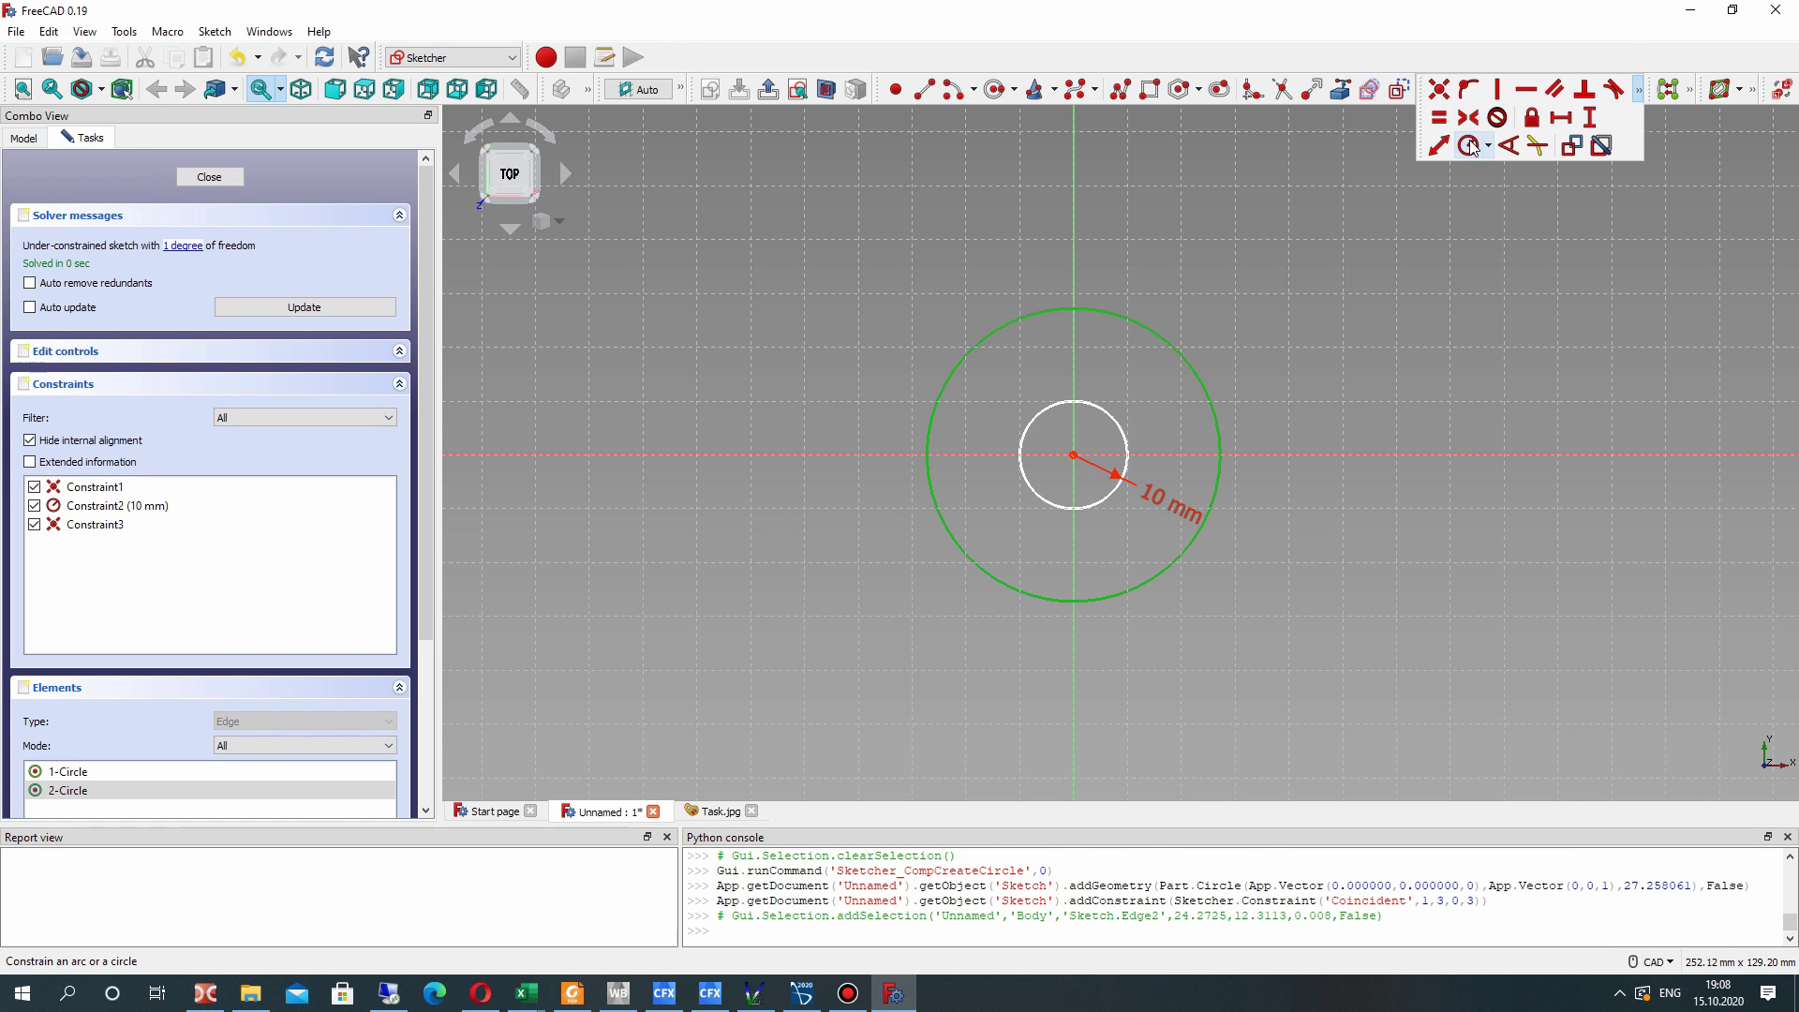
pyautogui.click(1469, 145)
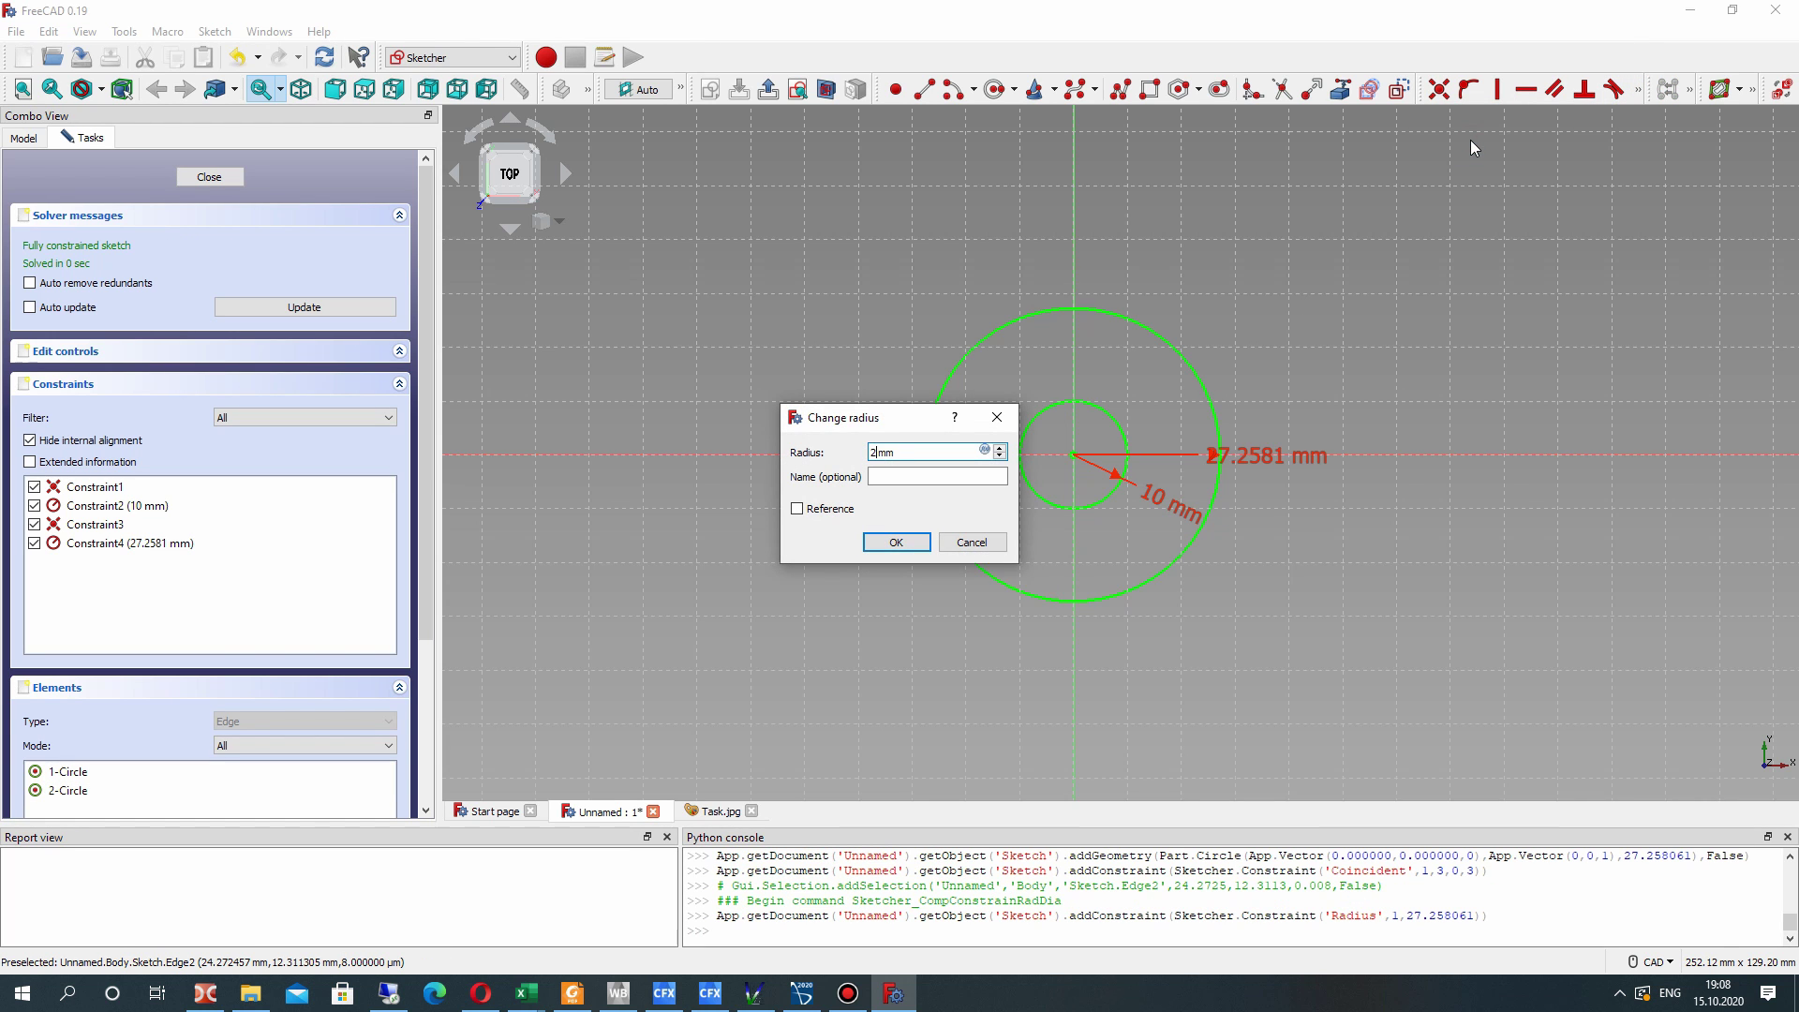
pyautogui.press('Return')
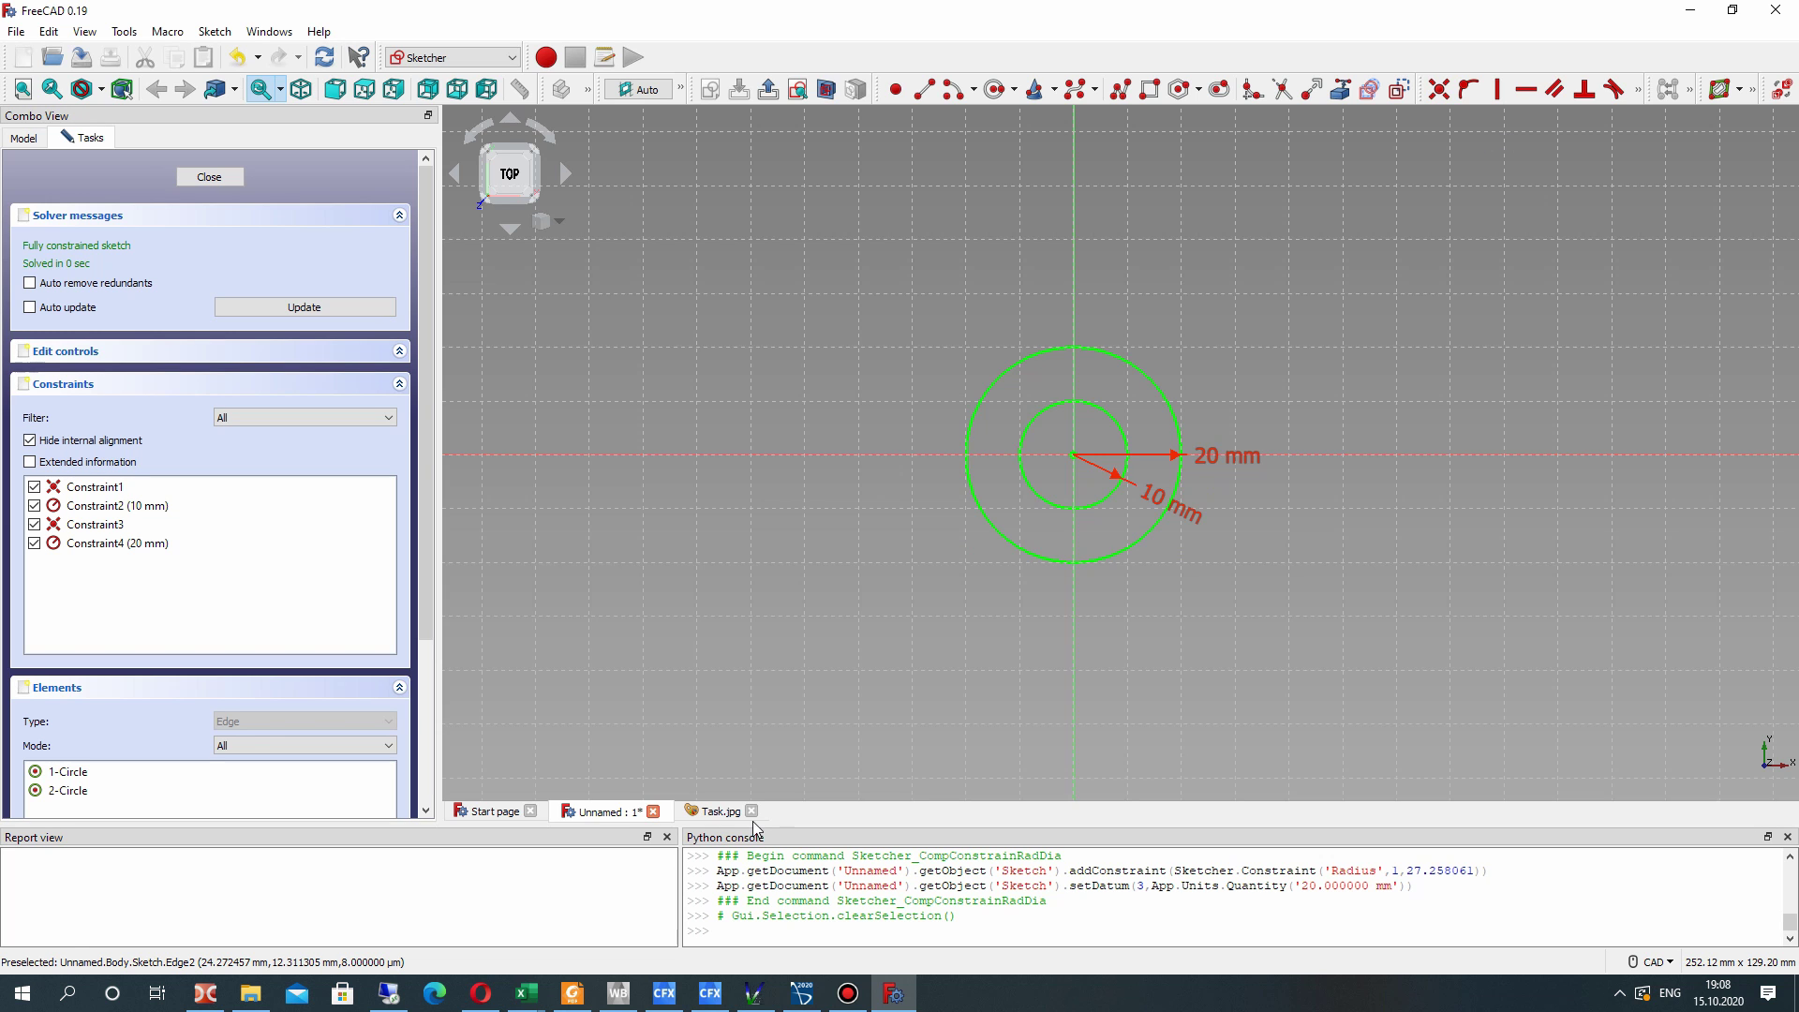
# - Draw a horizontal line about 24 mm long across the outer circle's lower part, both ends on the circle, and shift it slightly upward
pyautogui.click(712, 811)
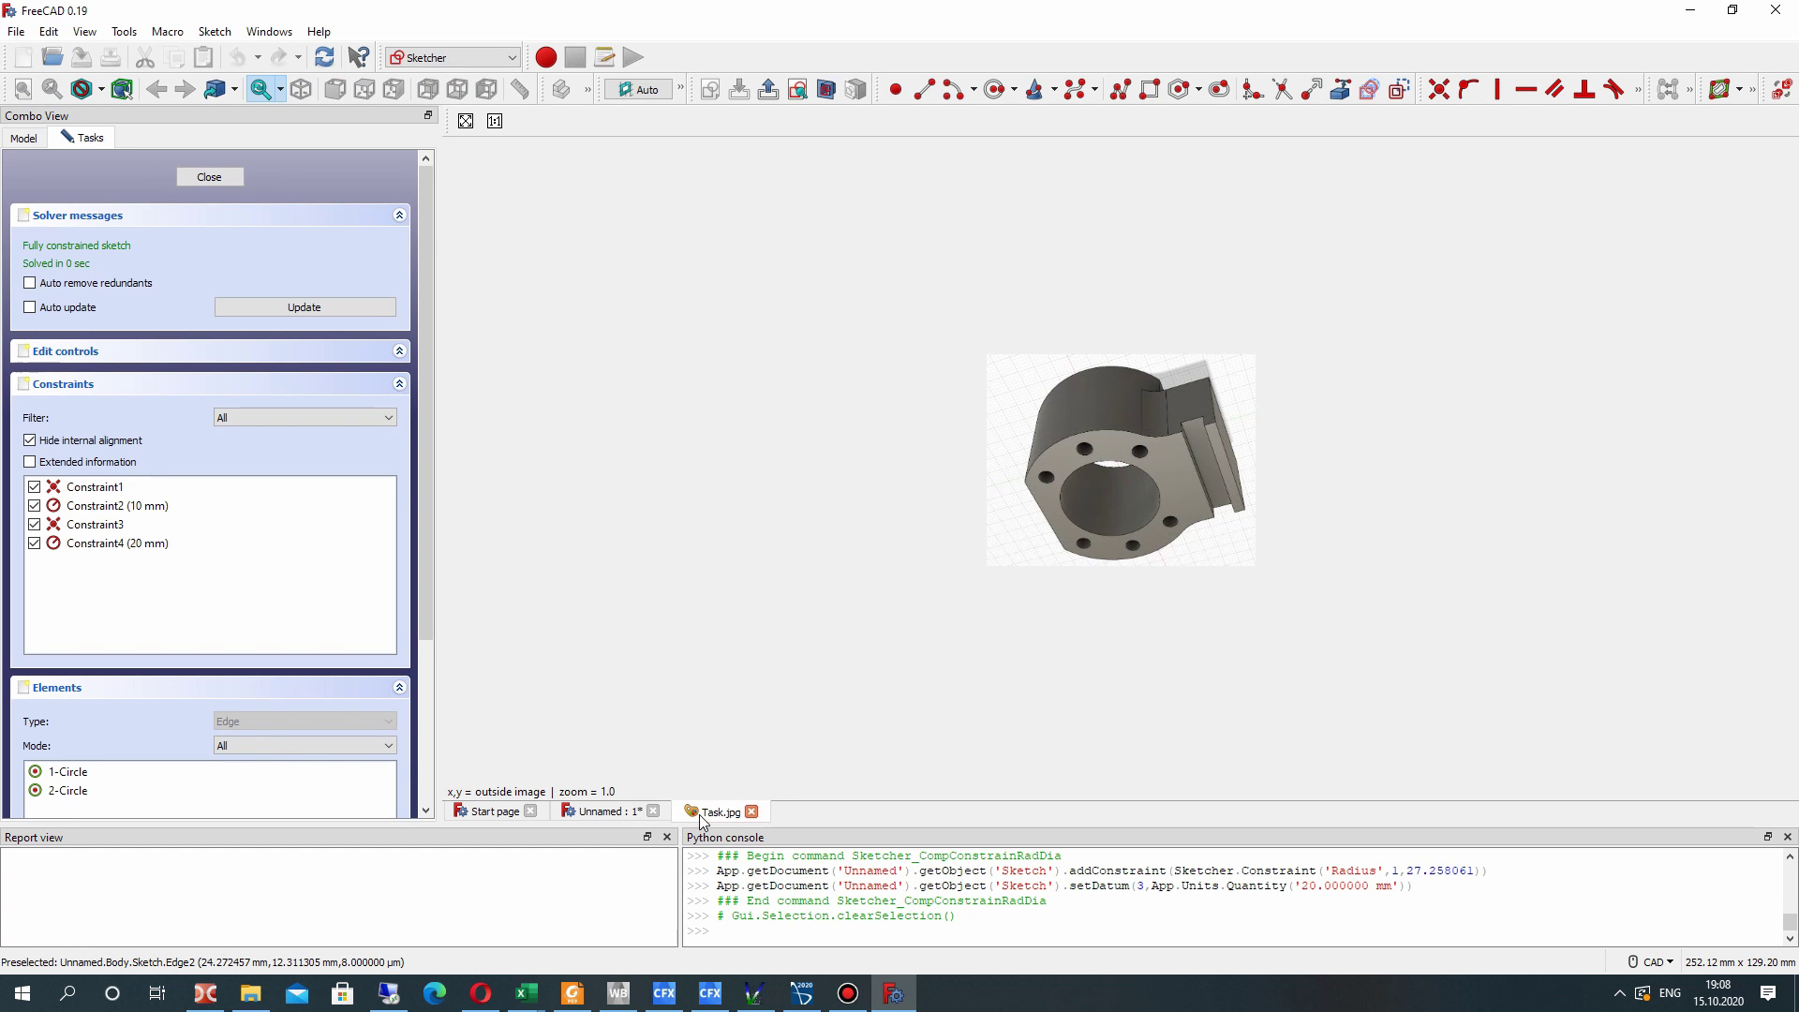
pyautogui.click(558, 813)
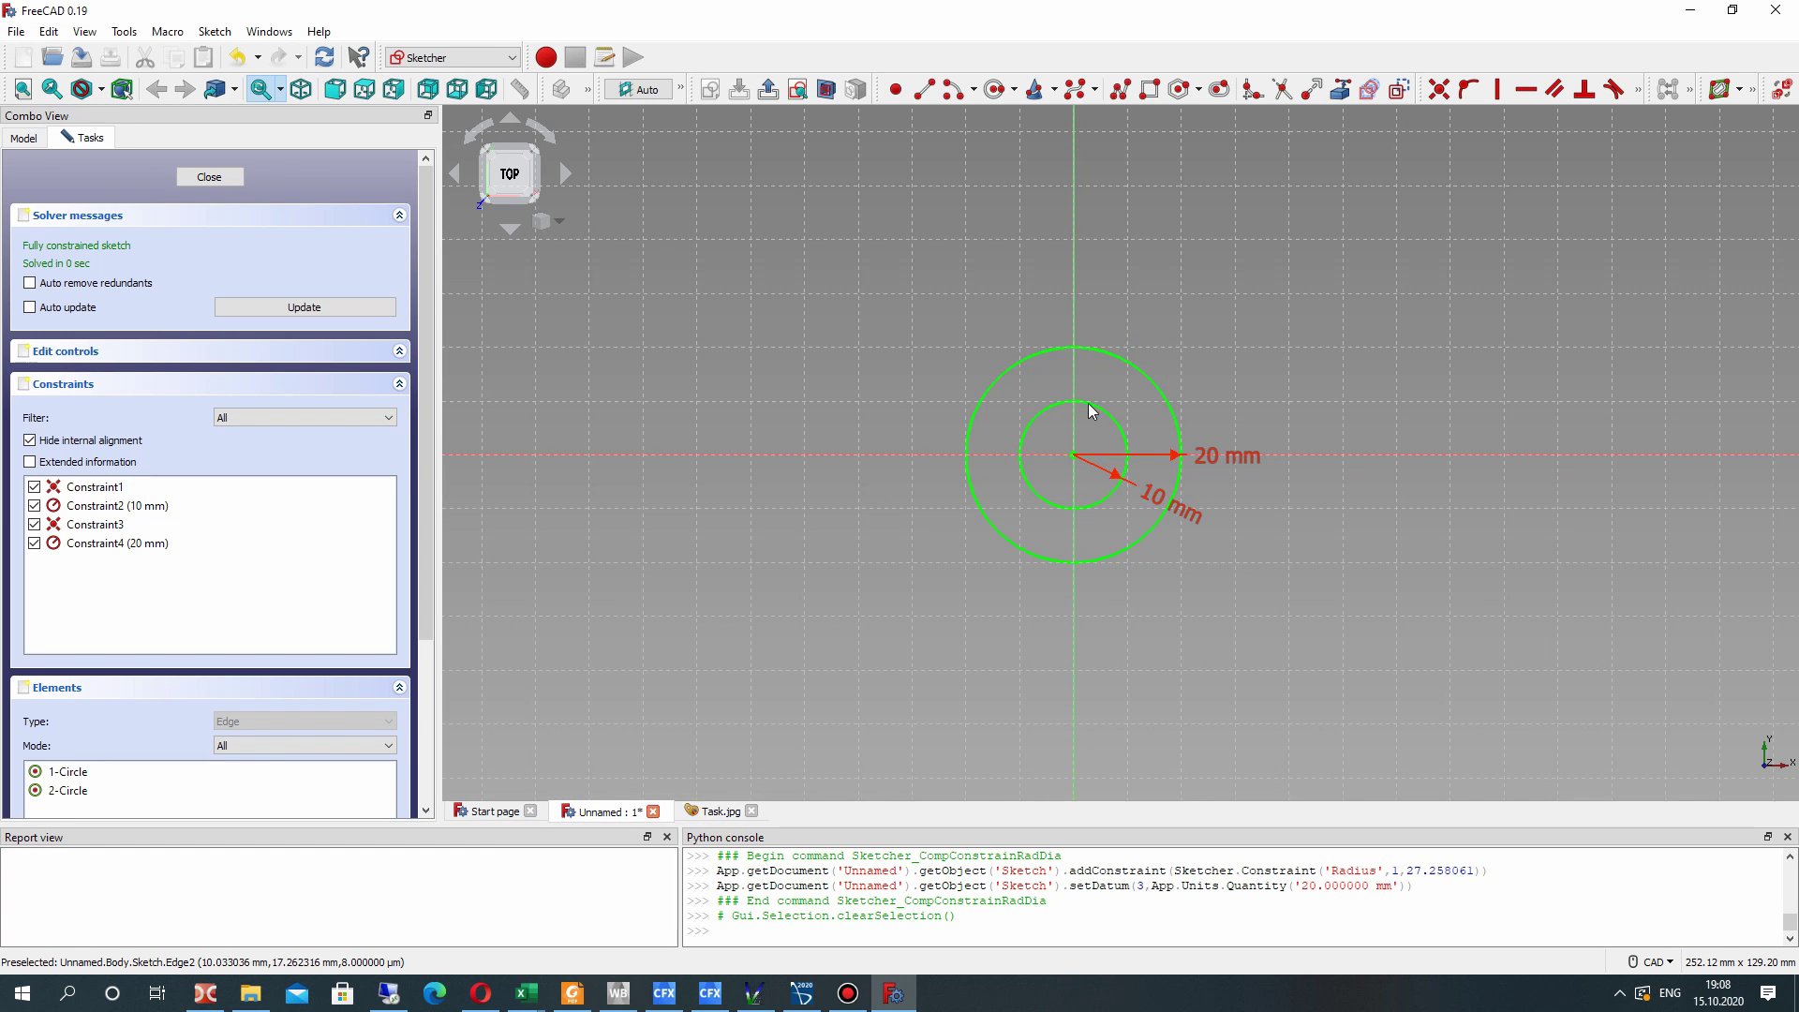
pyautogui.click(923, 94)
pyautogui.click(977, 604)
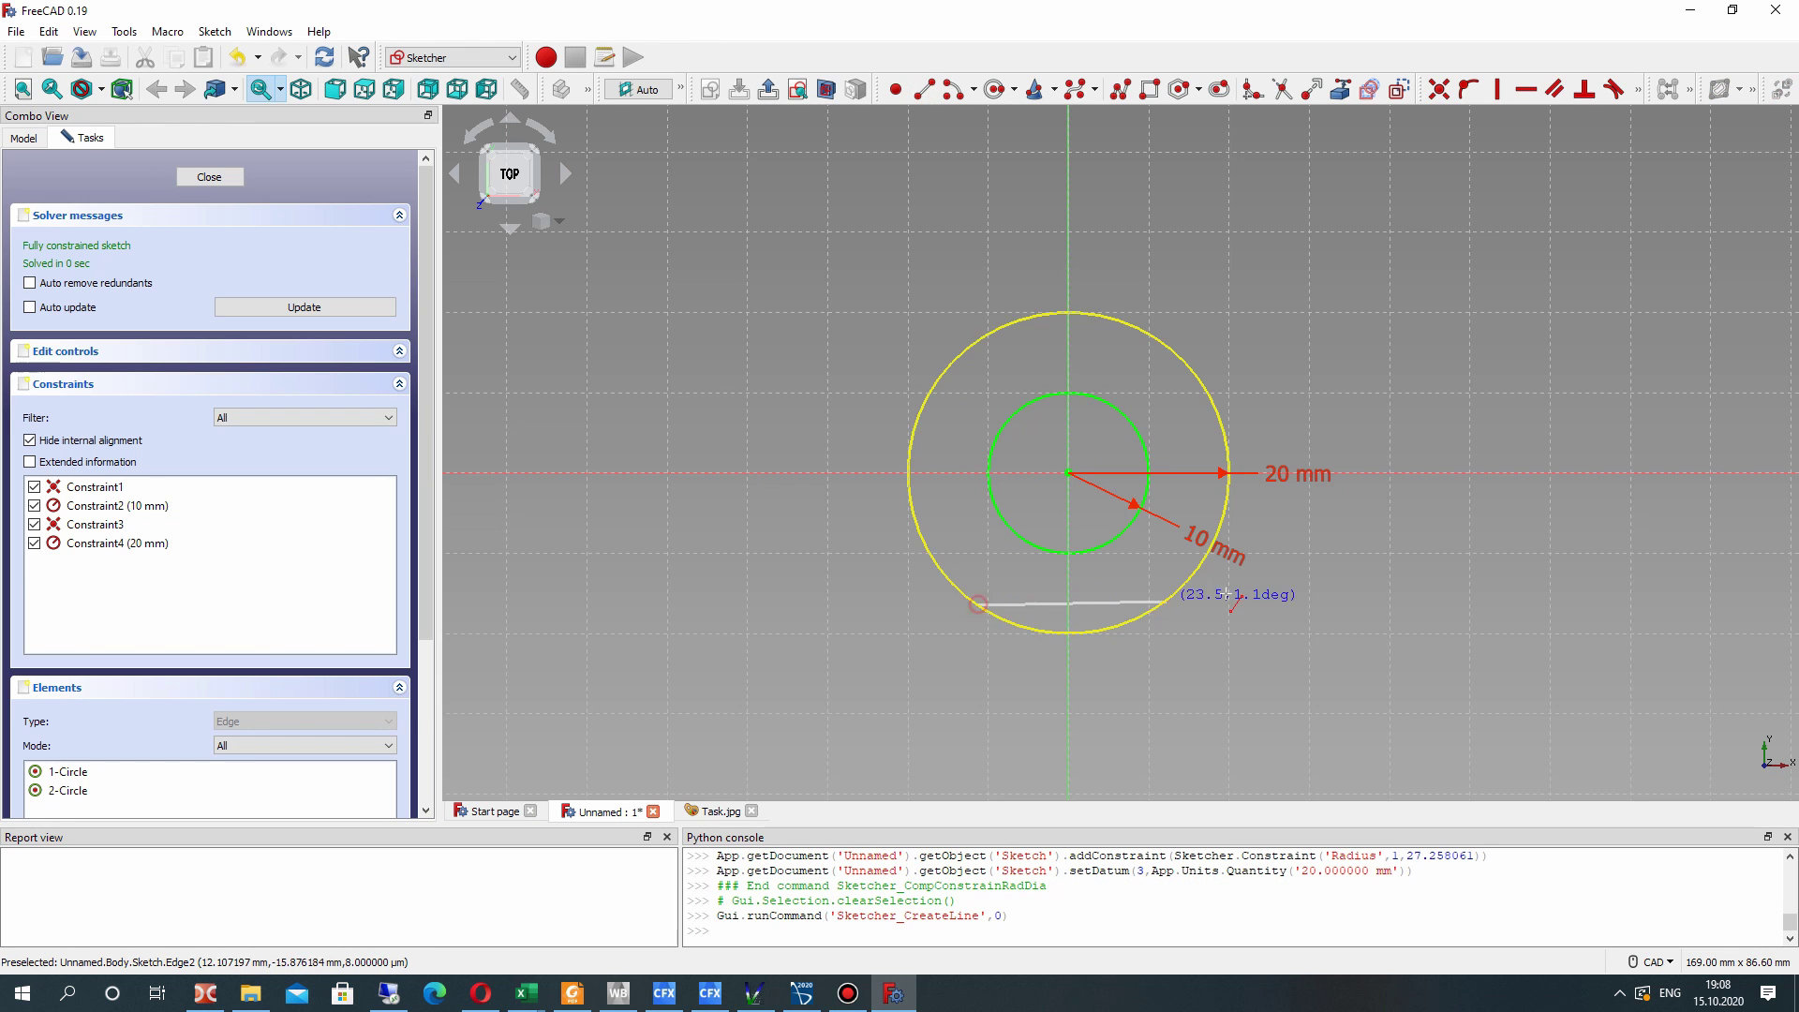
pyautogui.click(1167, 599)
pyautogui.moveTo(1165, 598); pyautogui.dragTo(1056, 600)
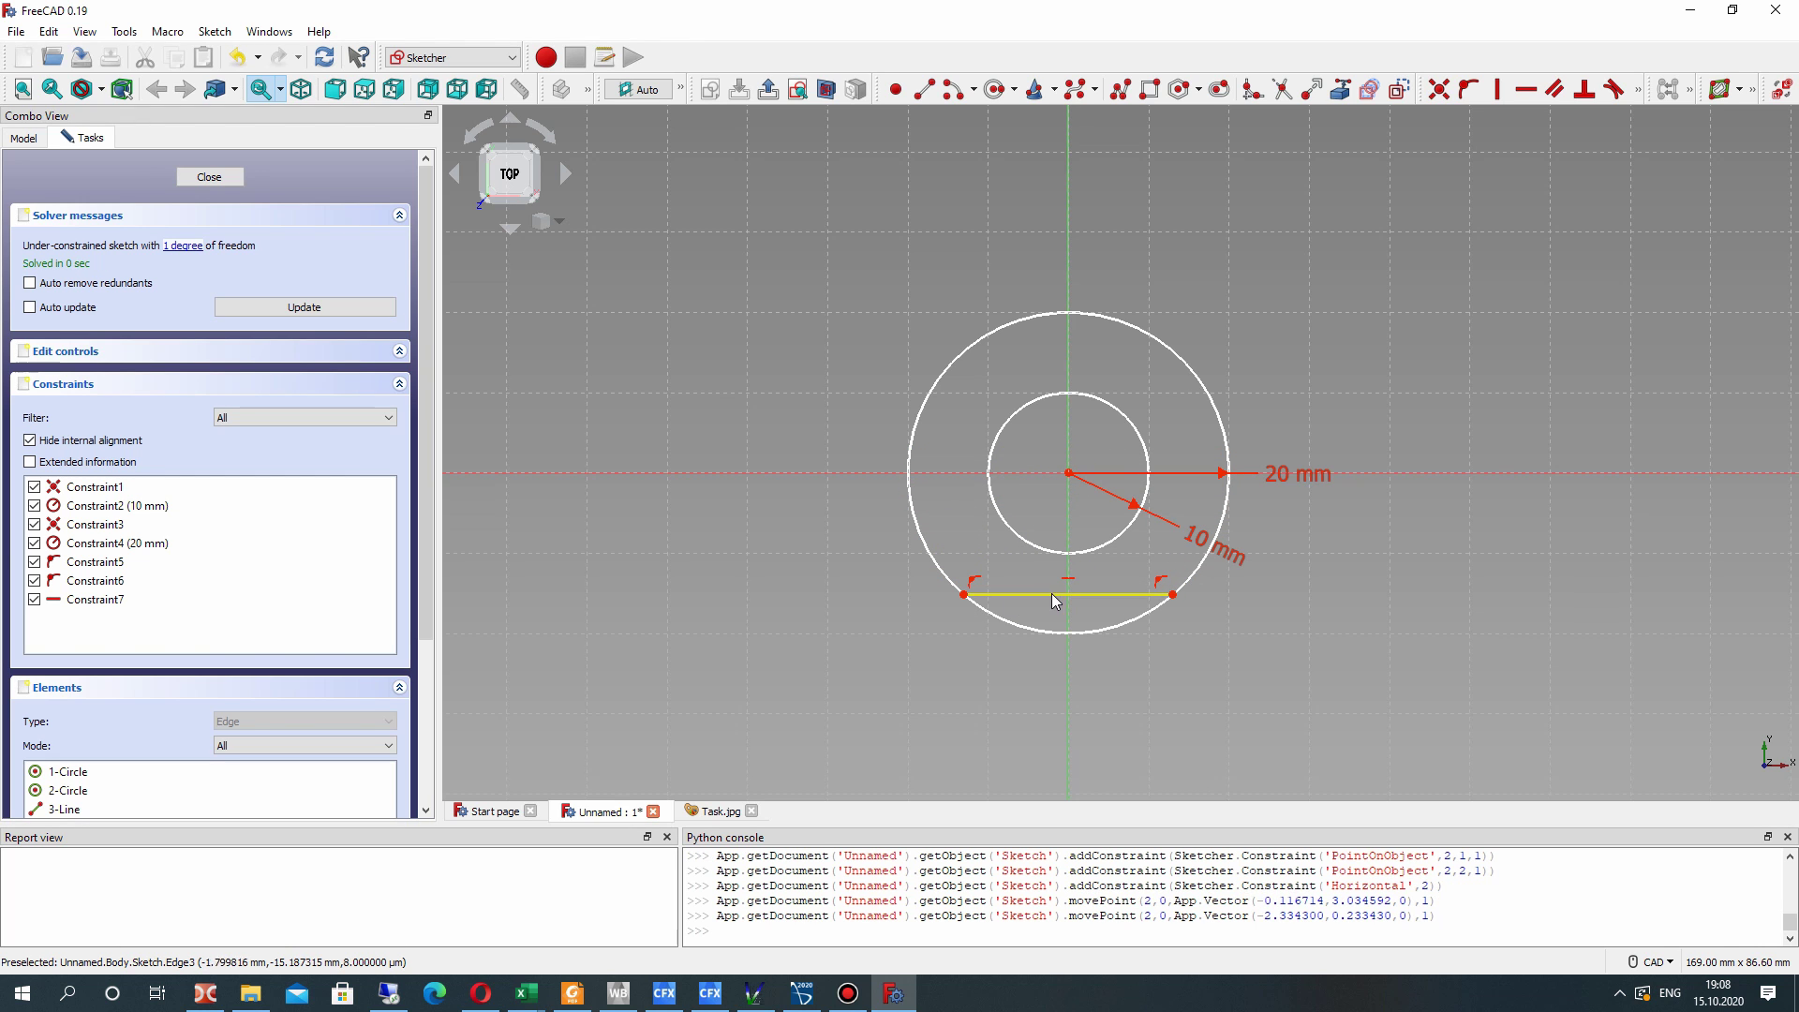
# - Move the horizontal line slightly downward and try to constrain its vertical distance from the sketch origin
pyautogui.click(1055, 601)
pyautogui.click(1027, 474)
pyautogui.click(823, 655)
pyautogui.moveTo(1094, 599); pyautogui.dragTo(1084, 608)
pyautogui.click(1083, 604)
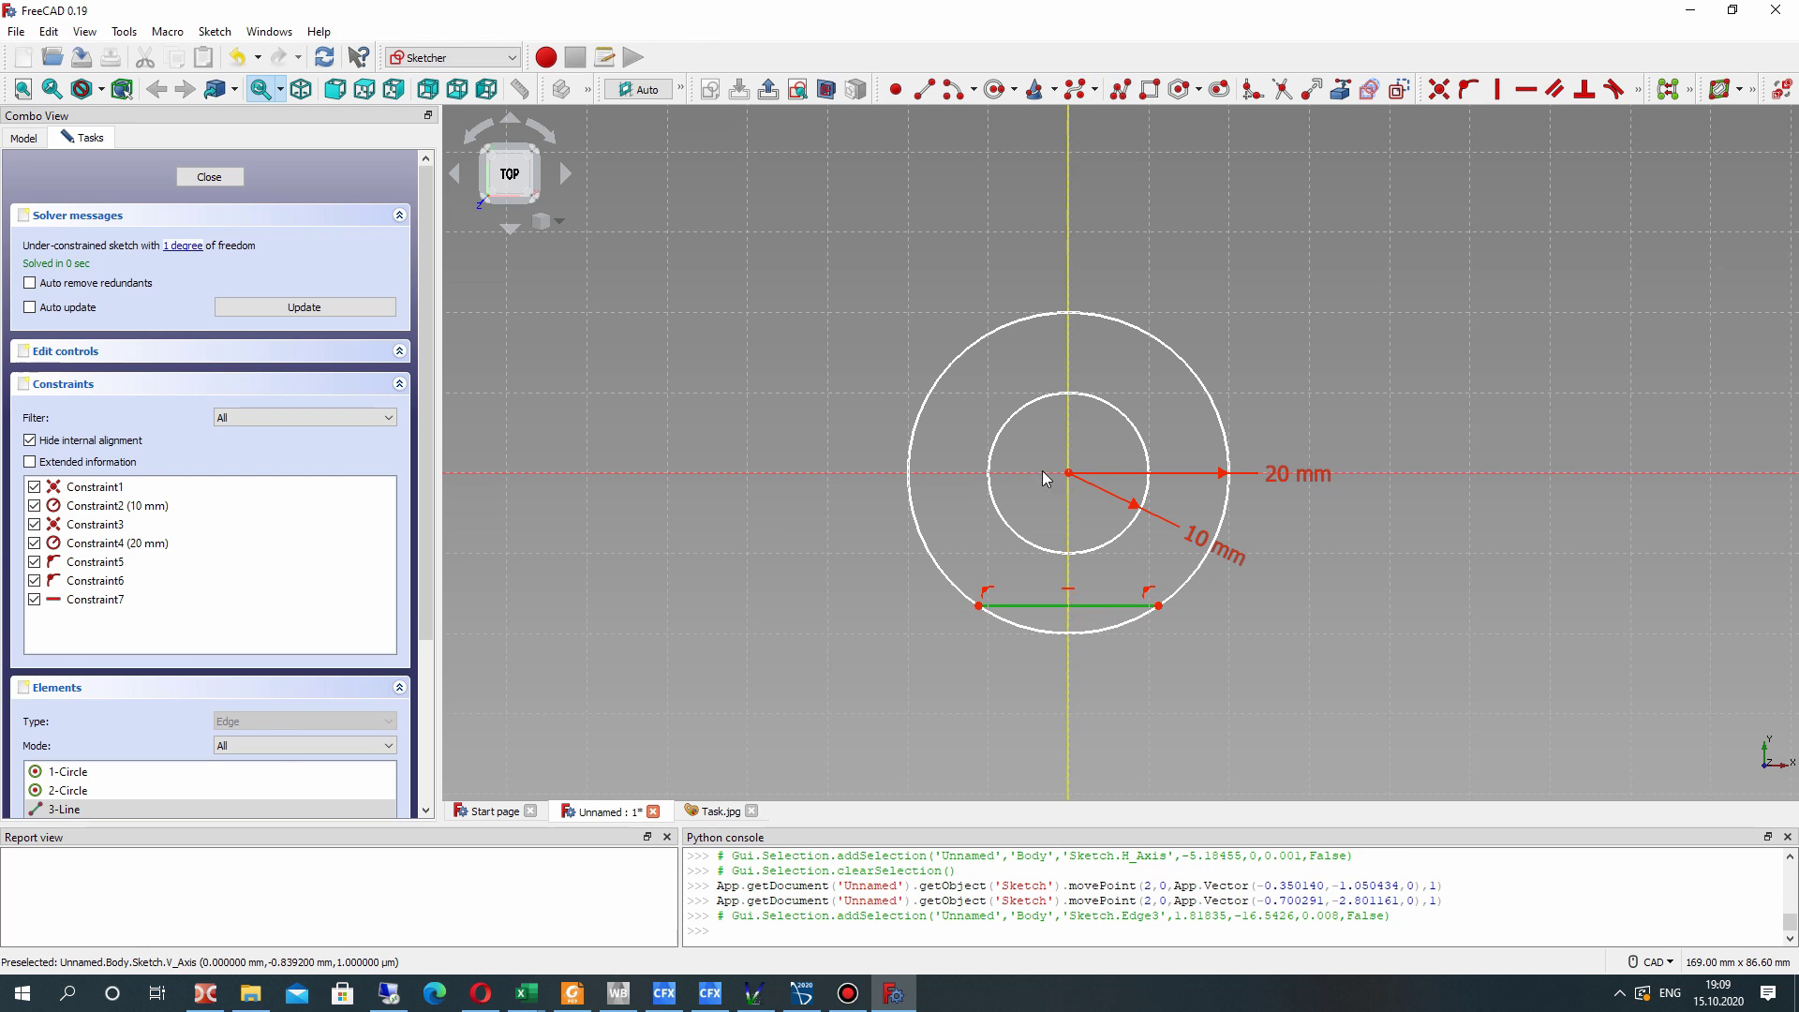
pyautogui.click(1068, 473)
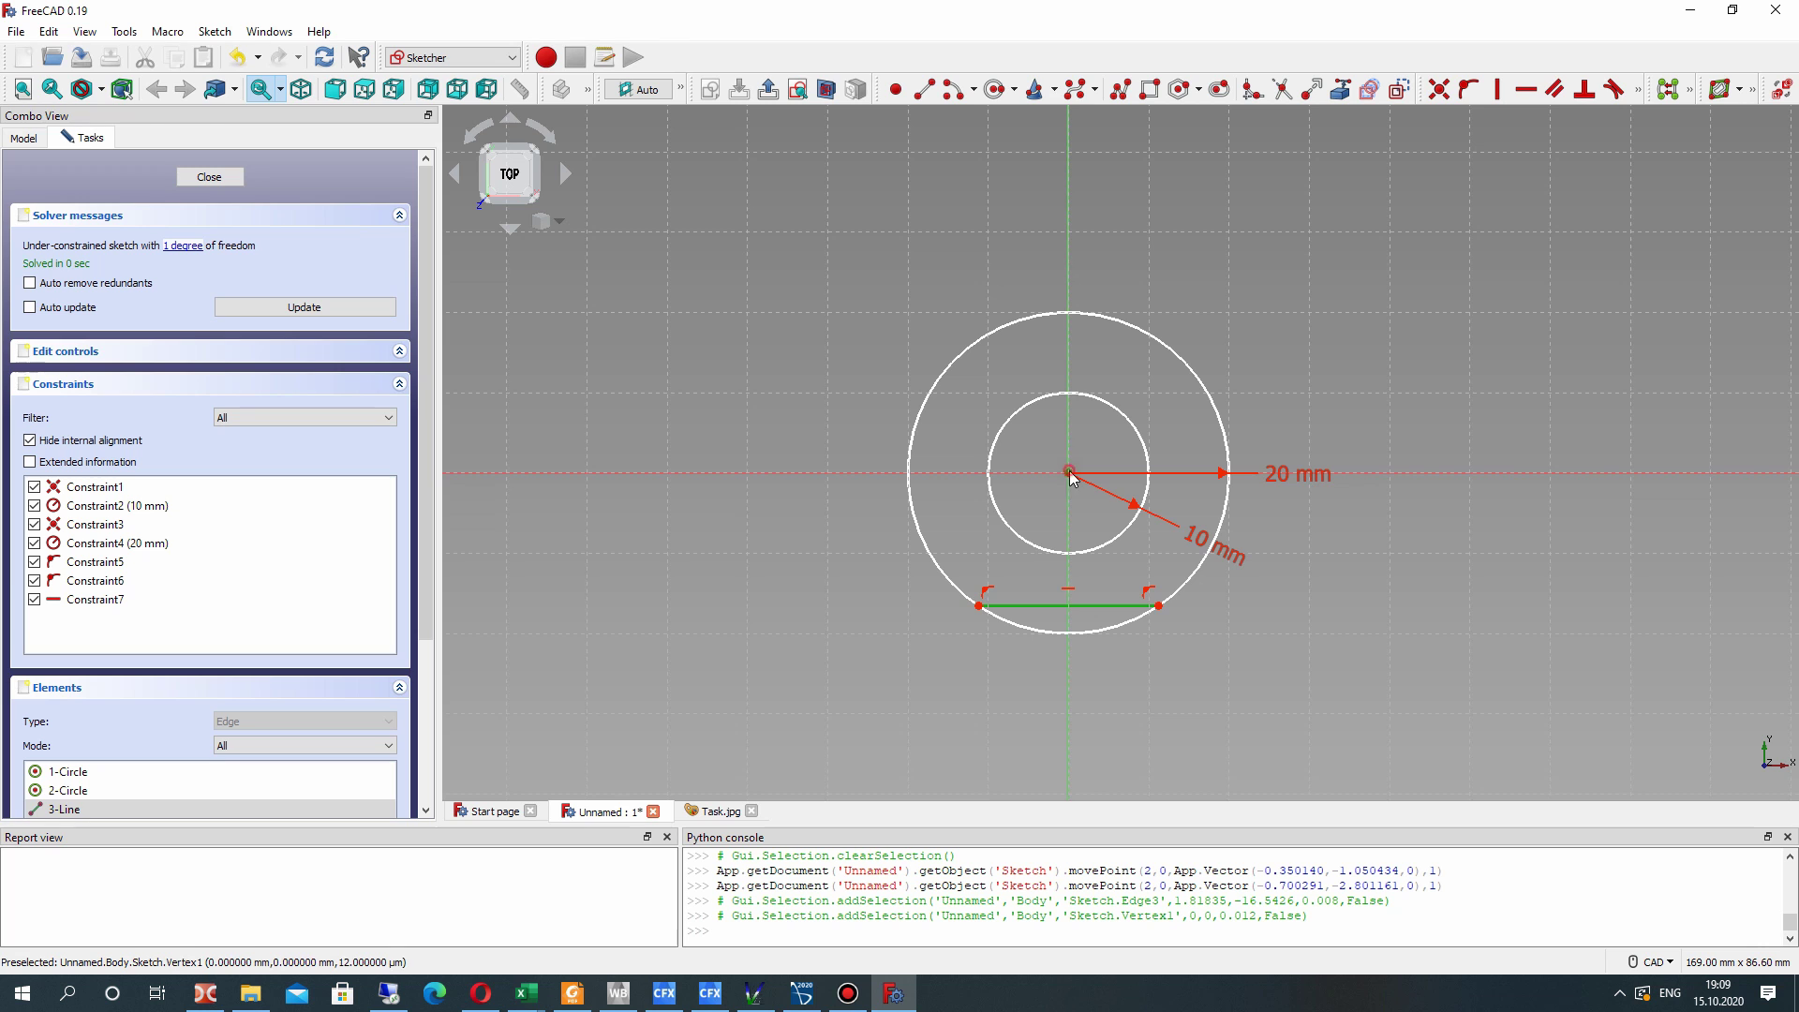
pyautogui.click(1637, 90)
pyautogui.click(1590, 121)
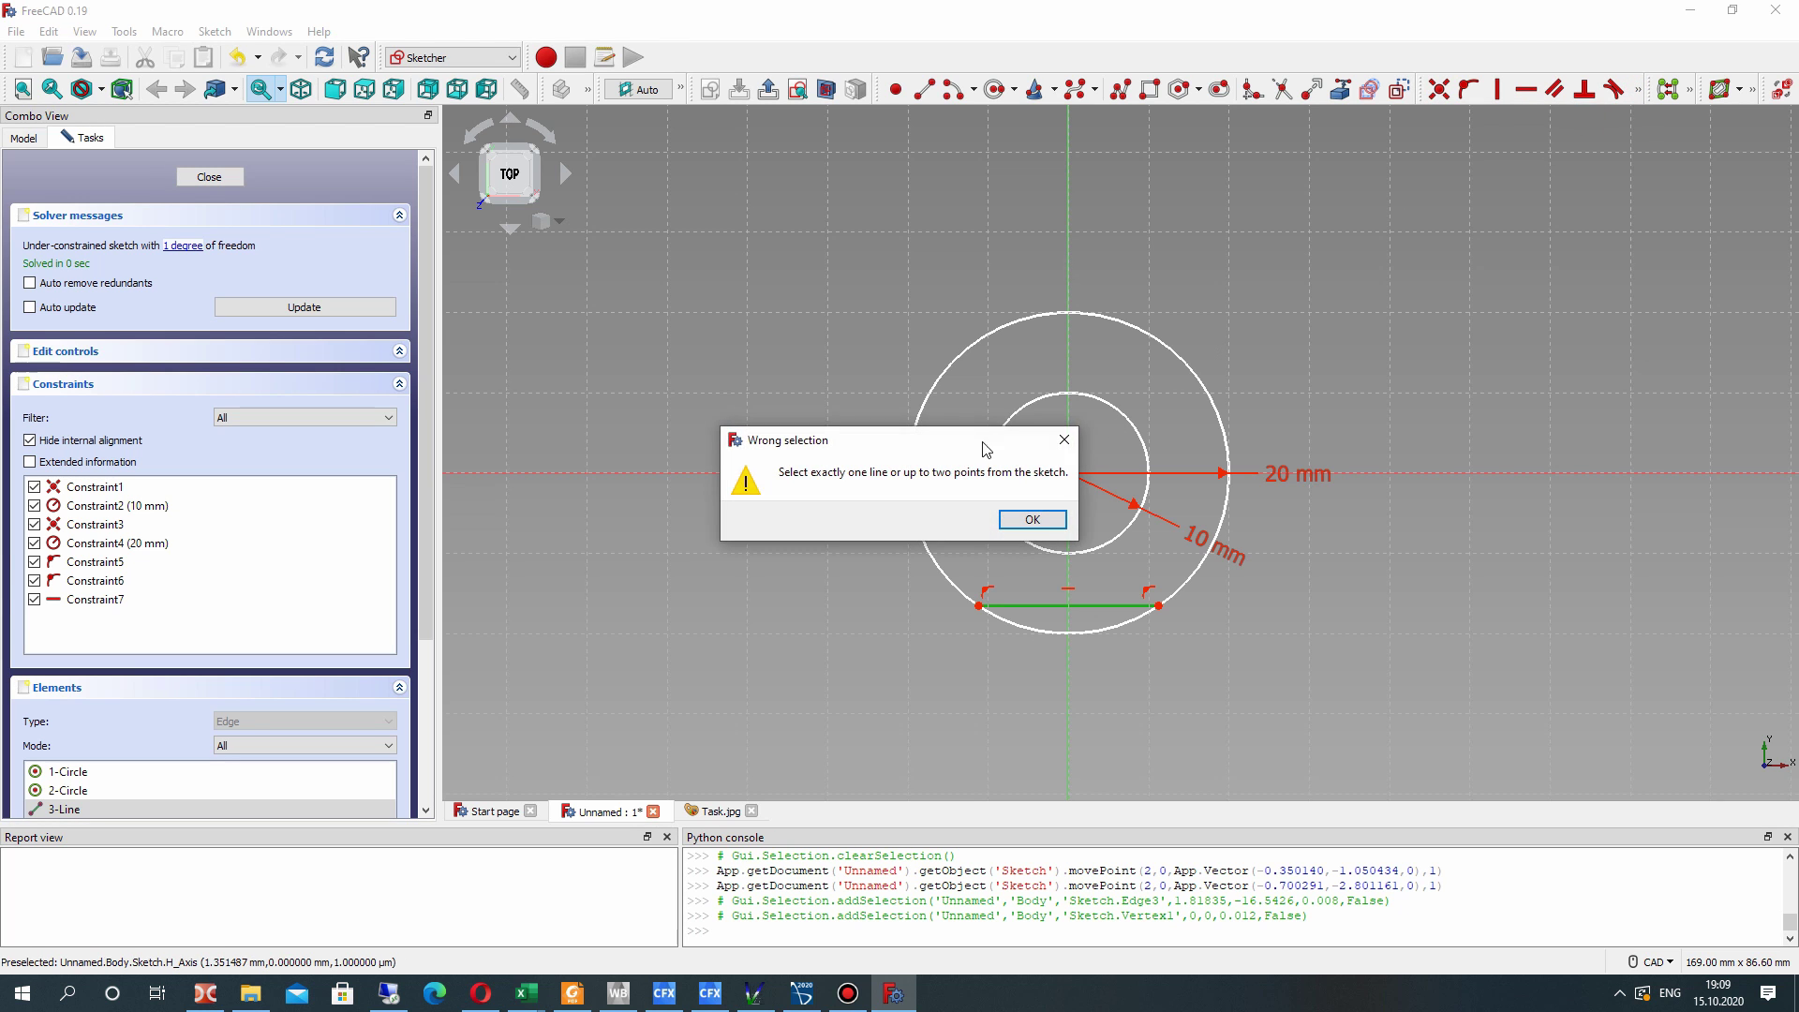
pyautogui.click(1031, 520)
pyautogui.click(691, 550)
# - Constrain the vertical distance between the horizontal line's left endpoint and the sketch origin to 15 mm
pyautogui.click(979, 606)
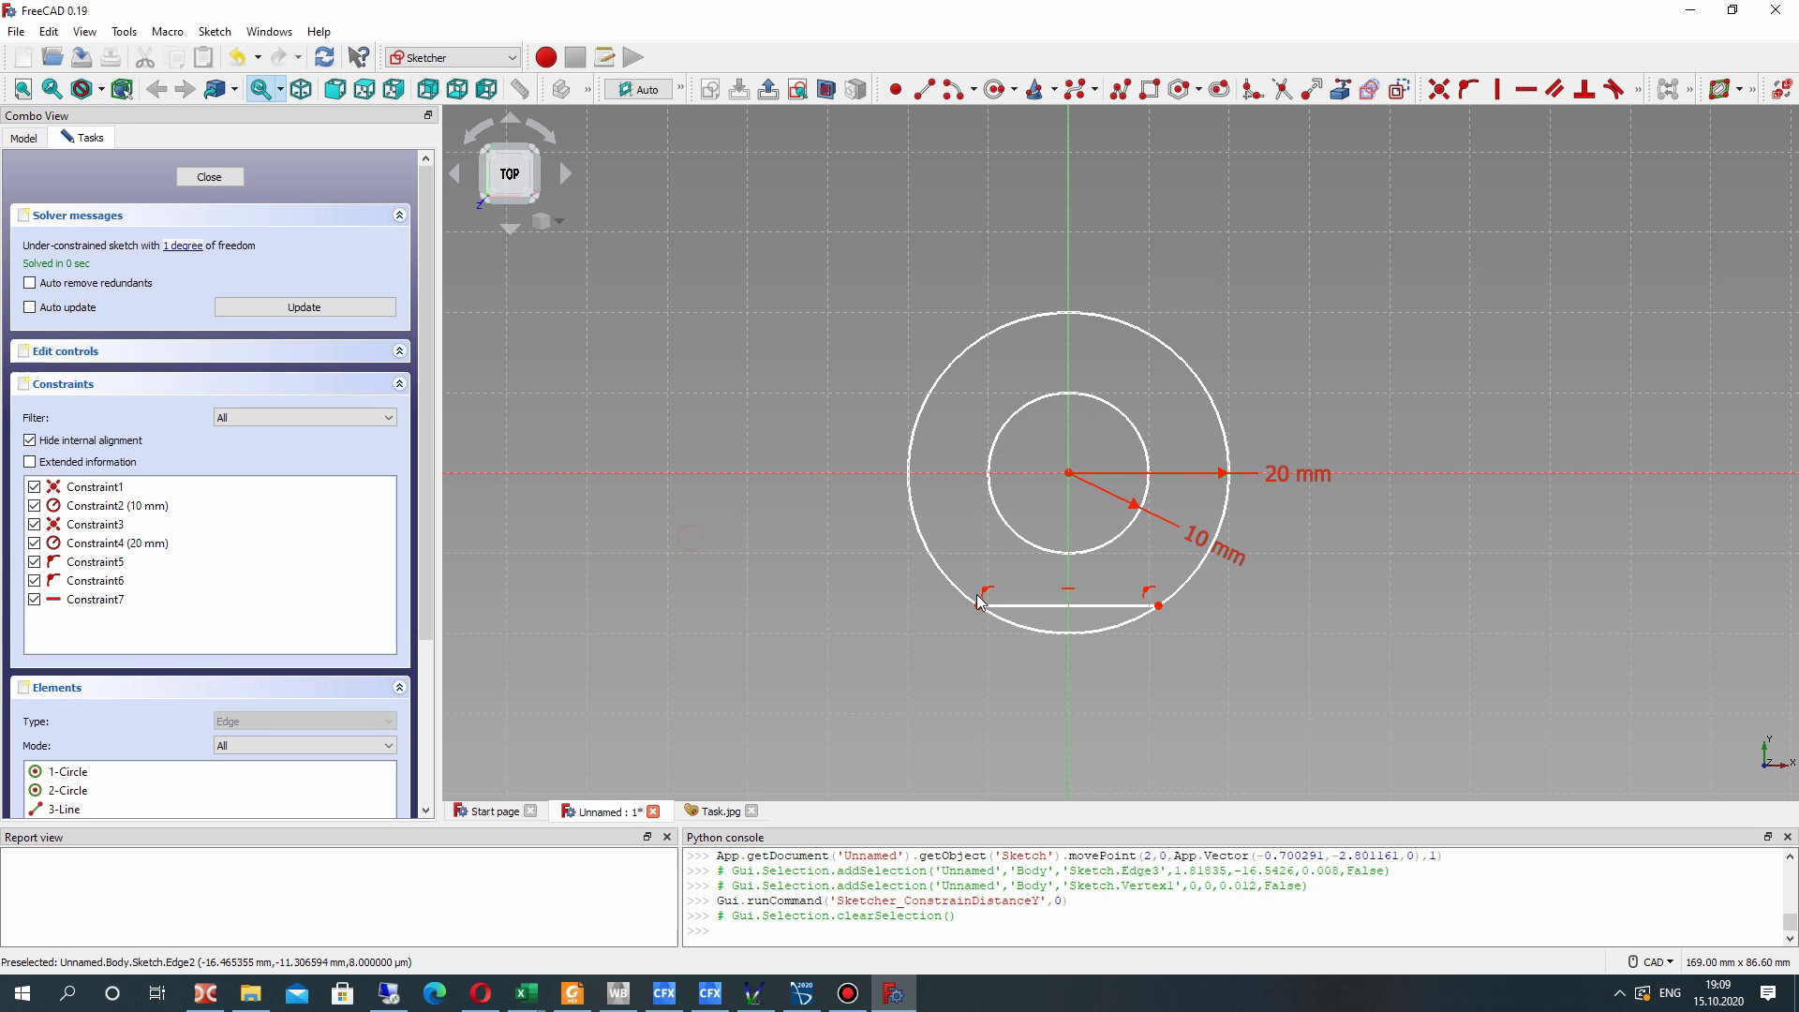
pyautogui.click(1068, 472)
pyautogui.click(1644, 91)
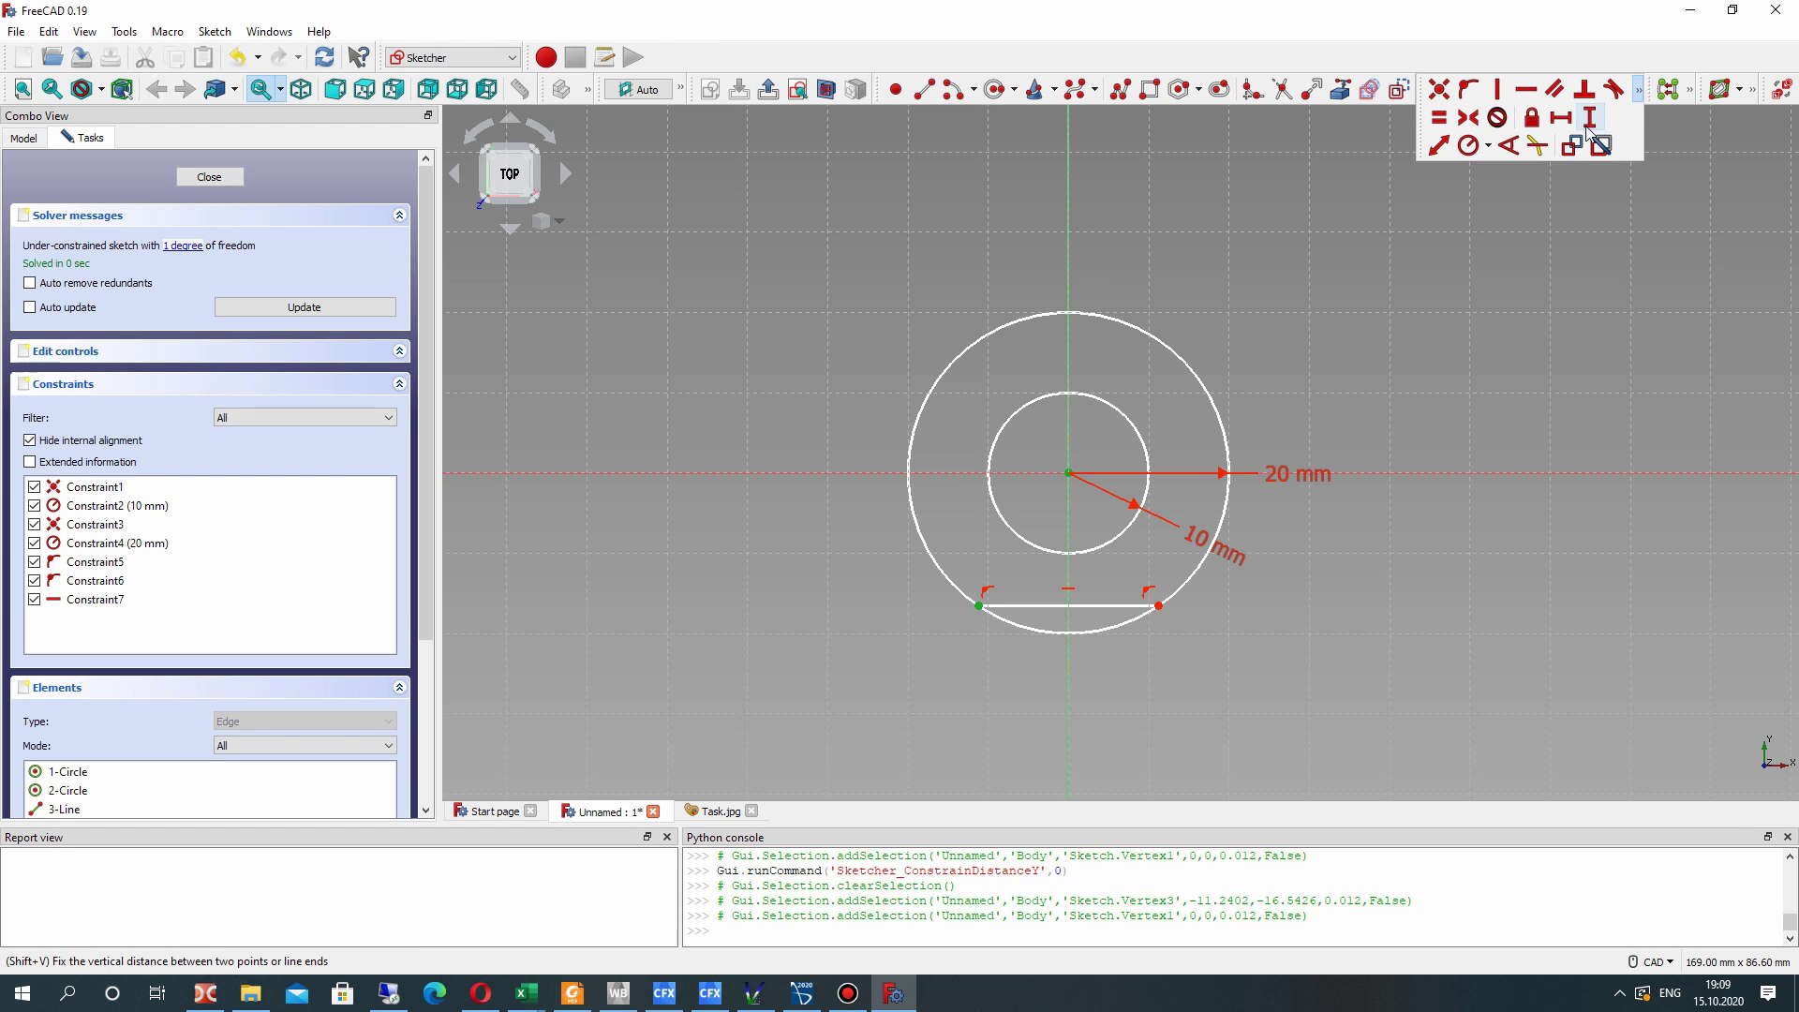
pyautogui.click(1590, 121)
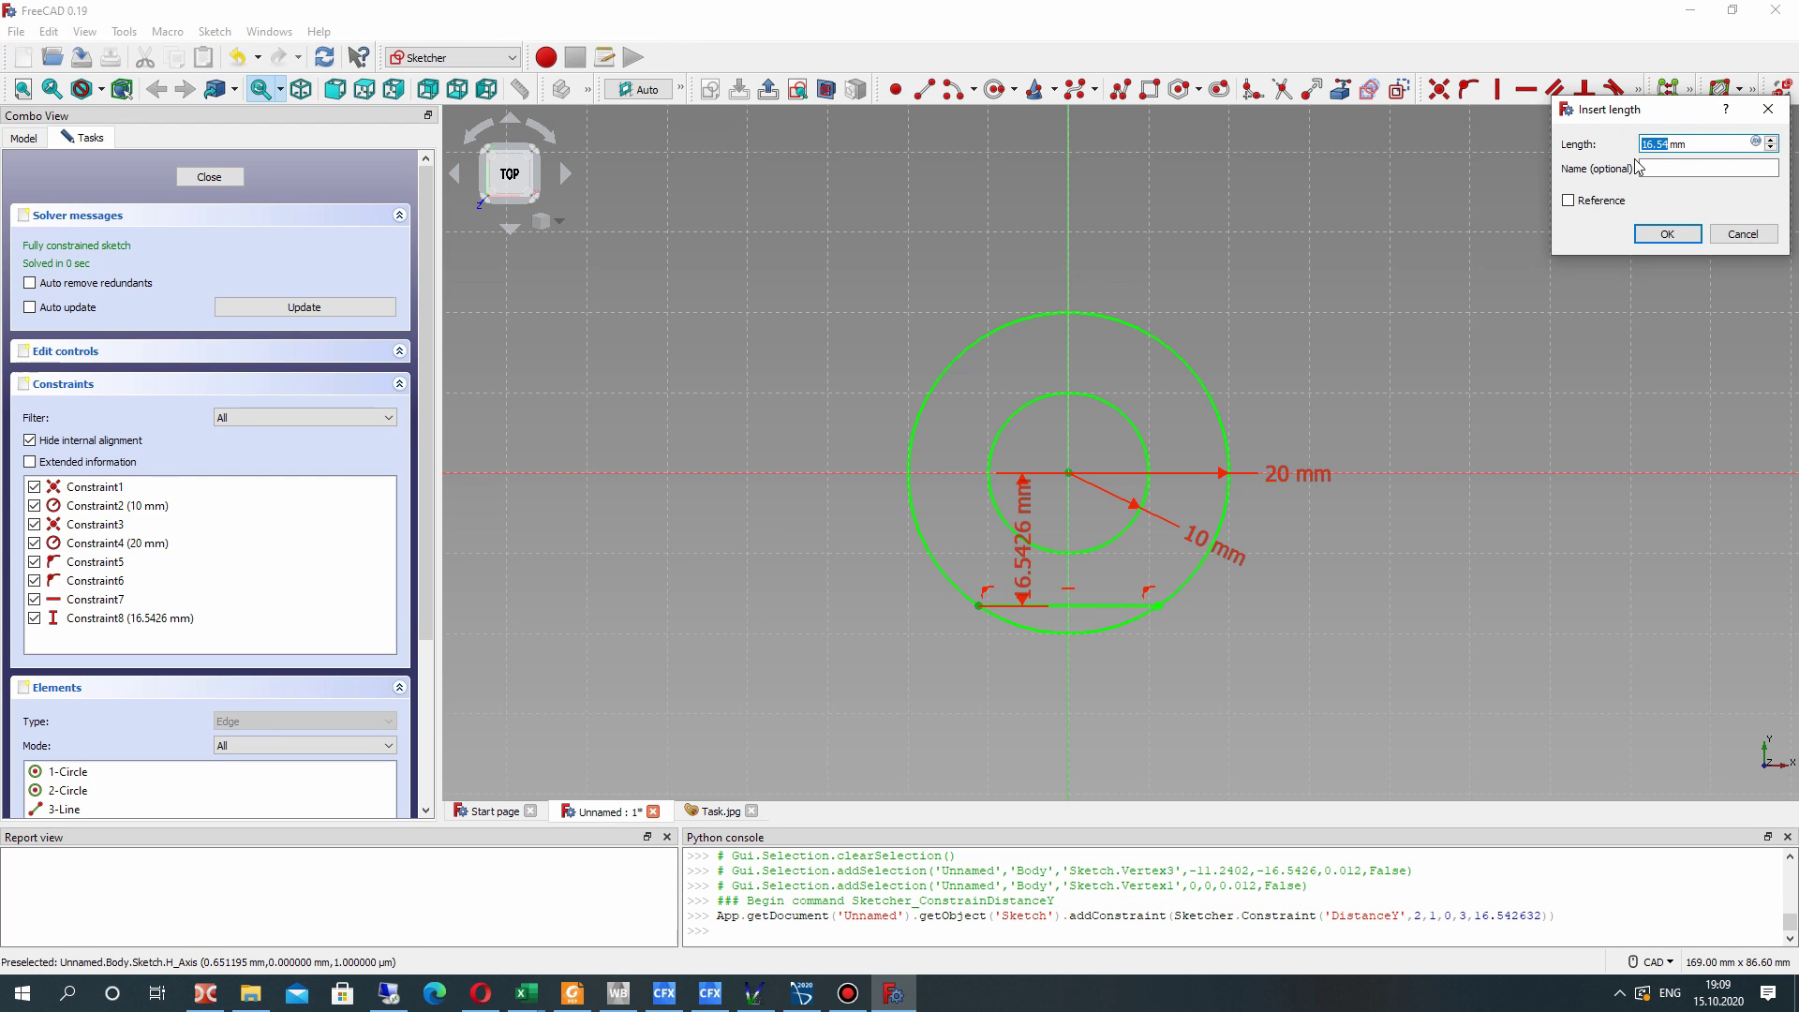
pyautogui.press('Return')
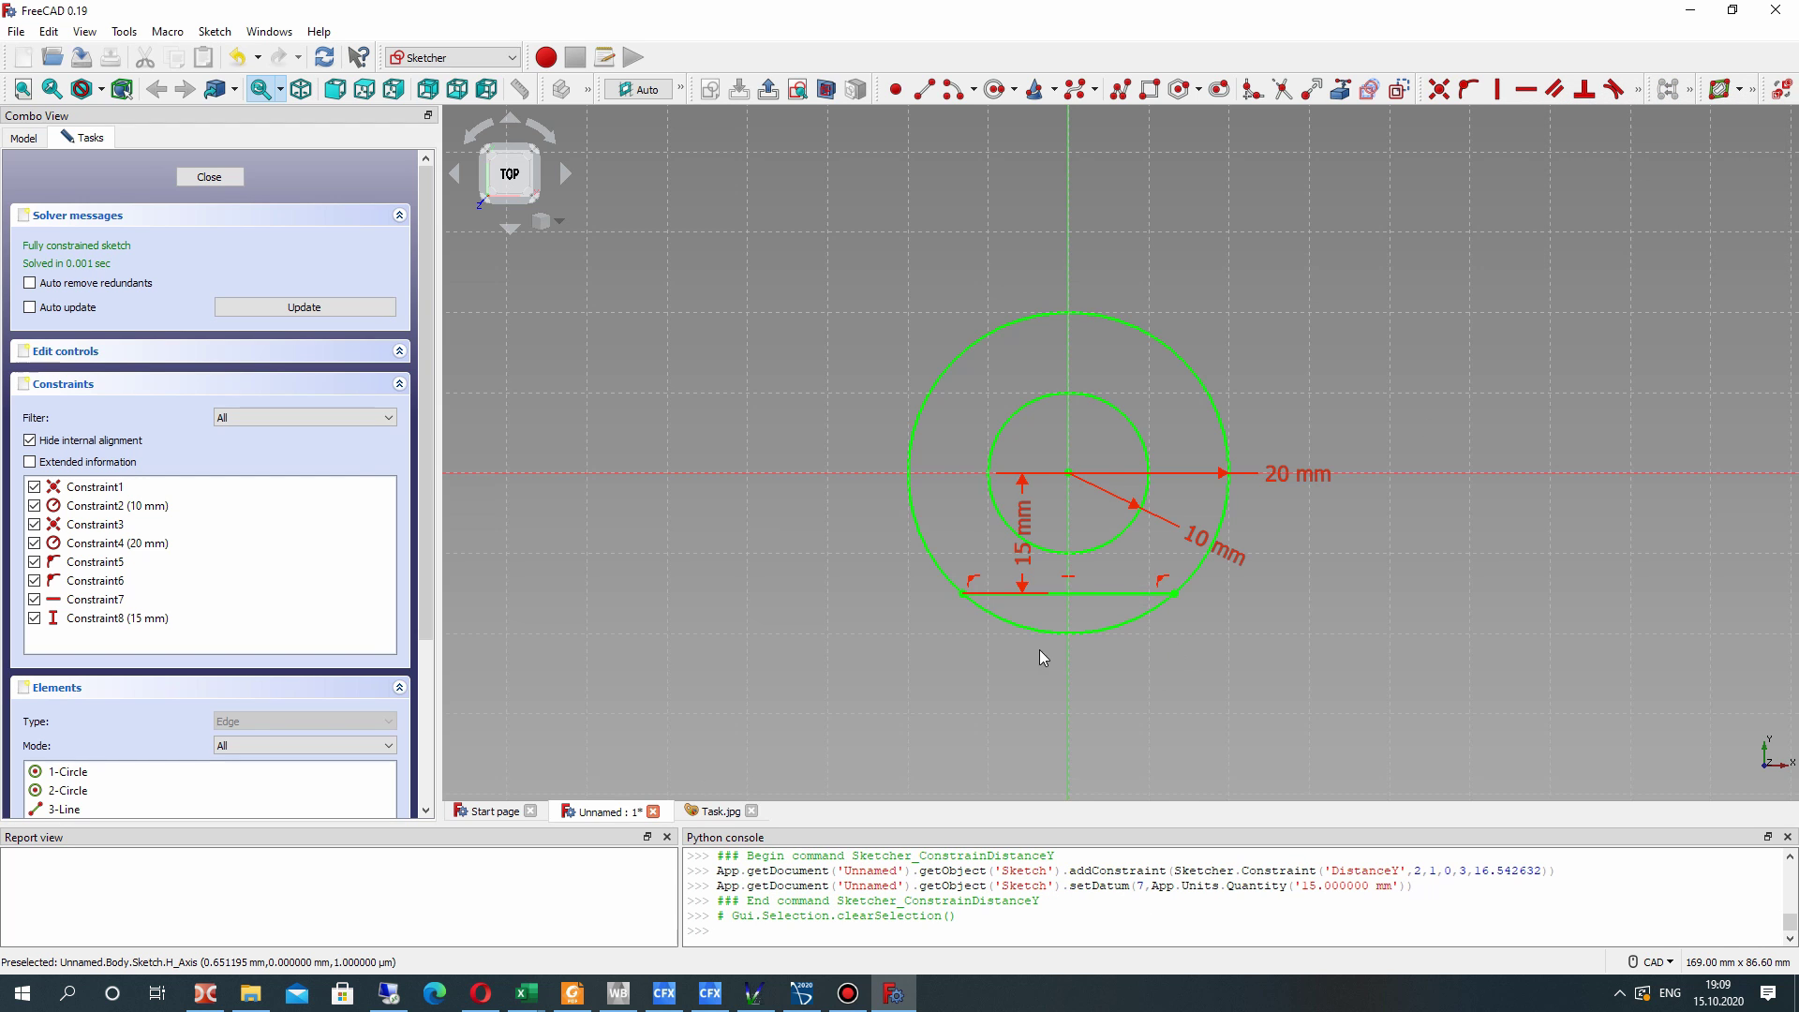
# - Trim away the outer circle's arc below the horizontal line and move both radius labels outside the profile
pyautogui.click(714, 811)
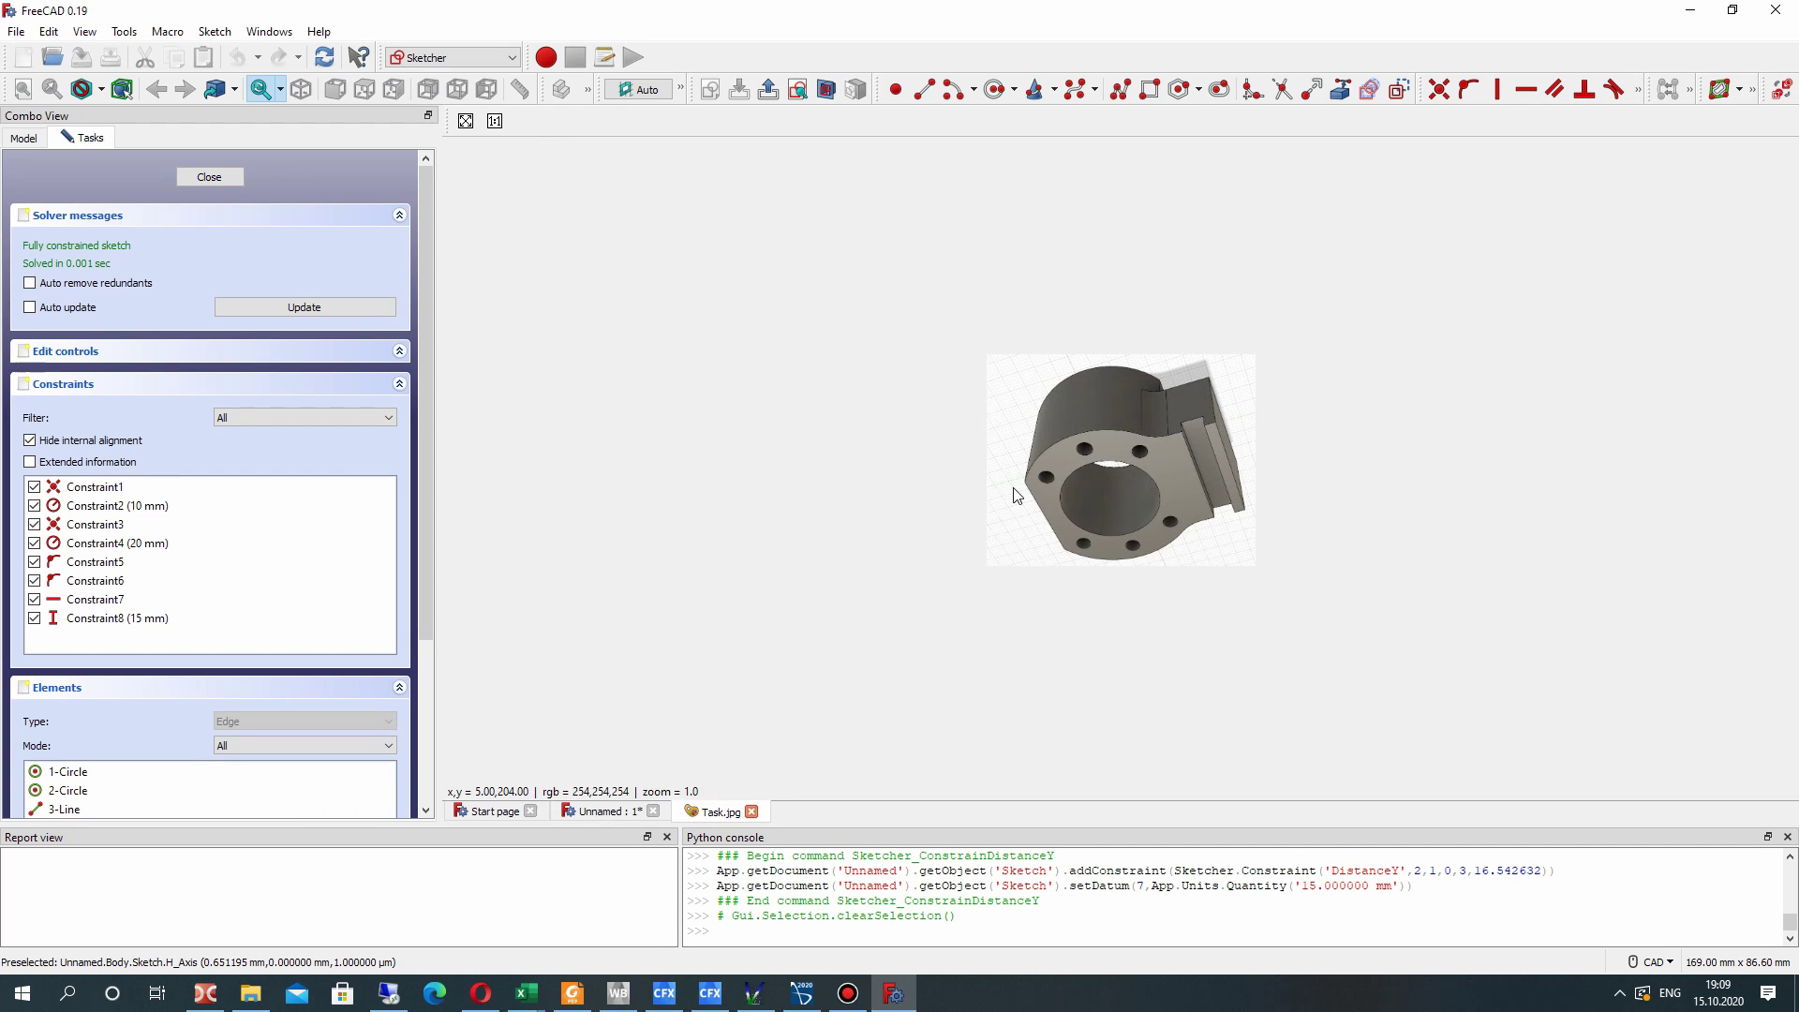
pyautogui.click(609, 808)
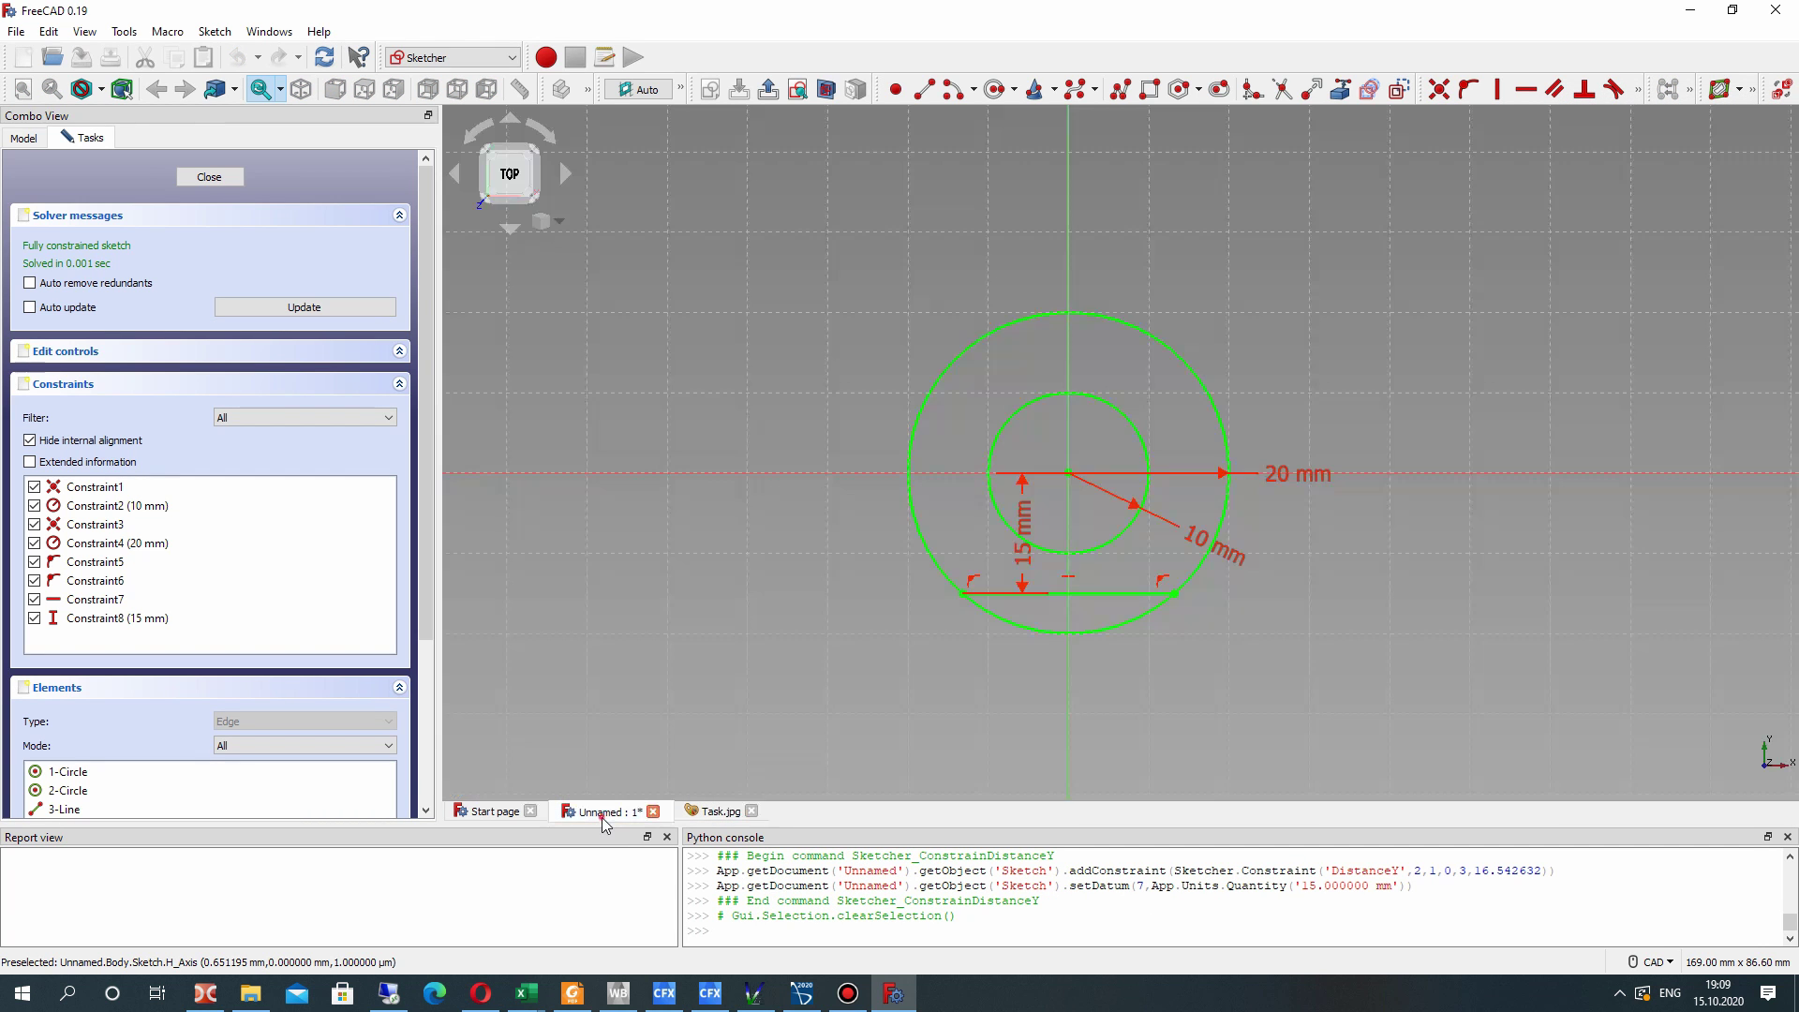
pyautogui.click(1283, 89)
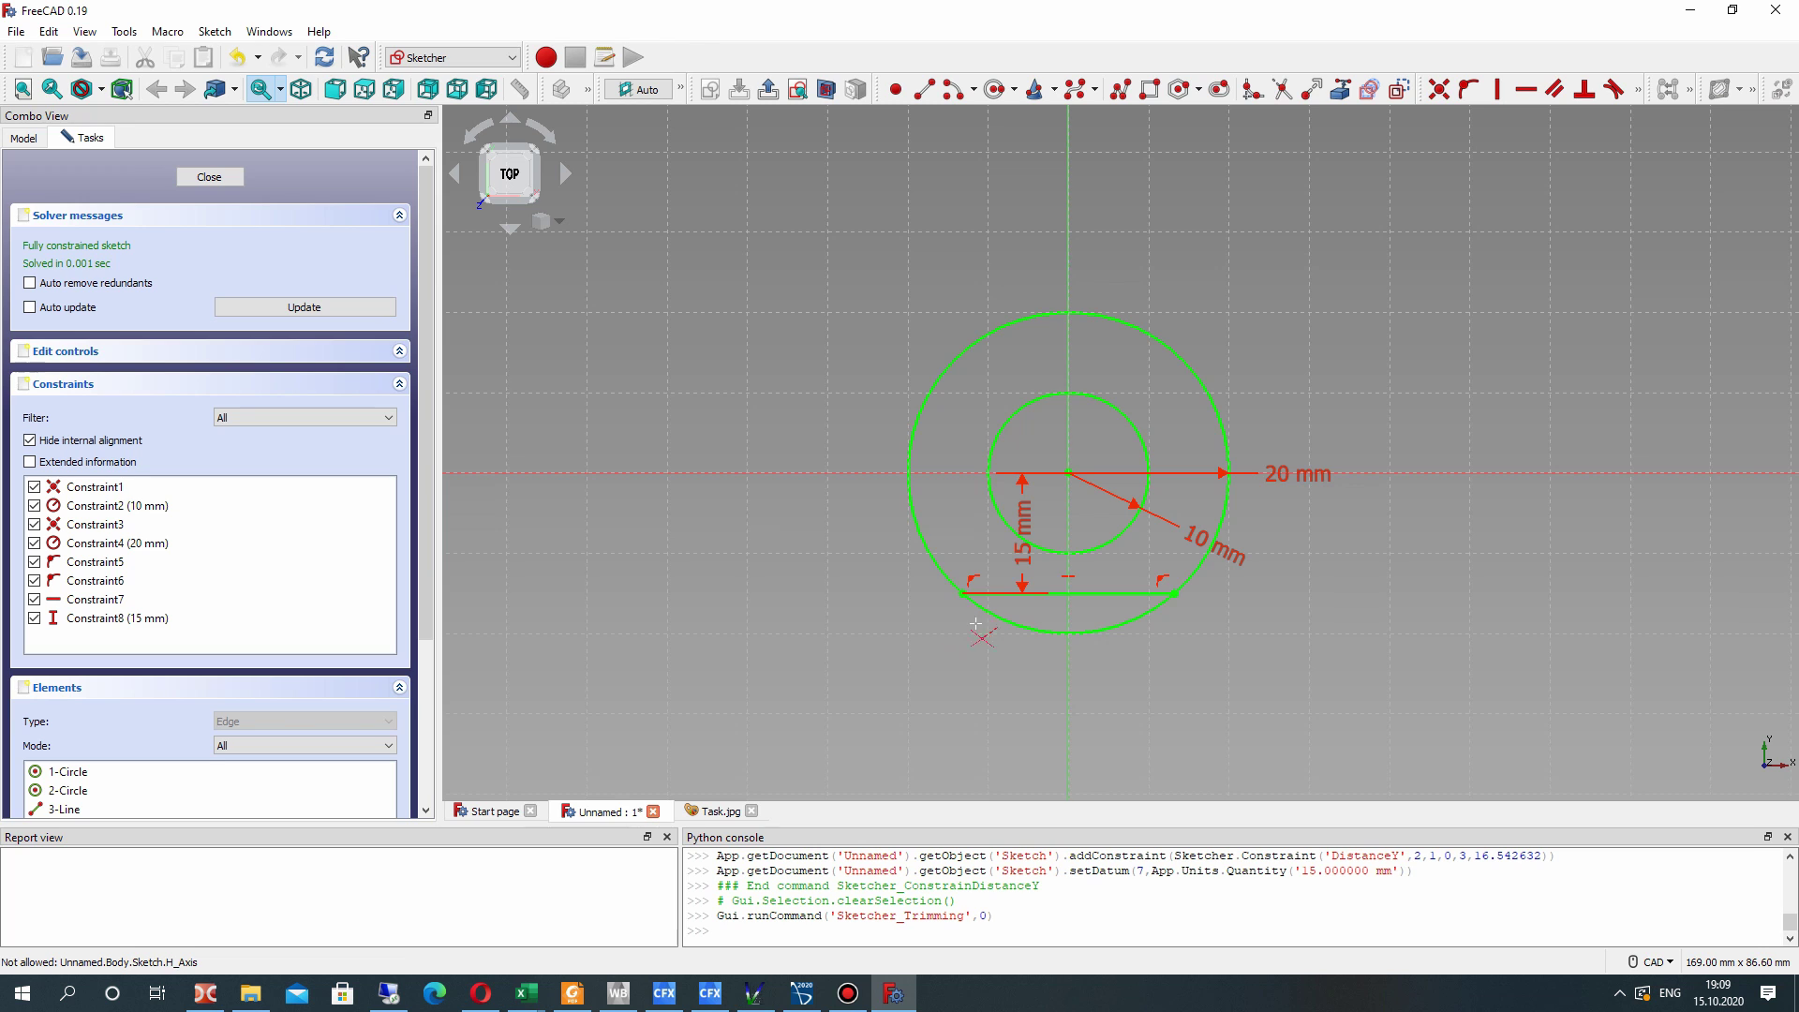
pyautogui.click(1034, 626)
pyautogui.press('Escape')
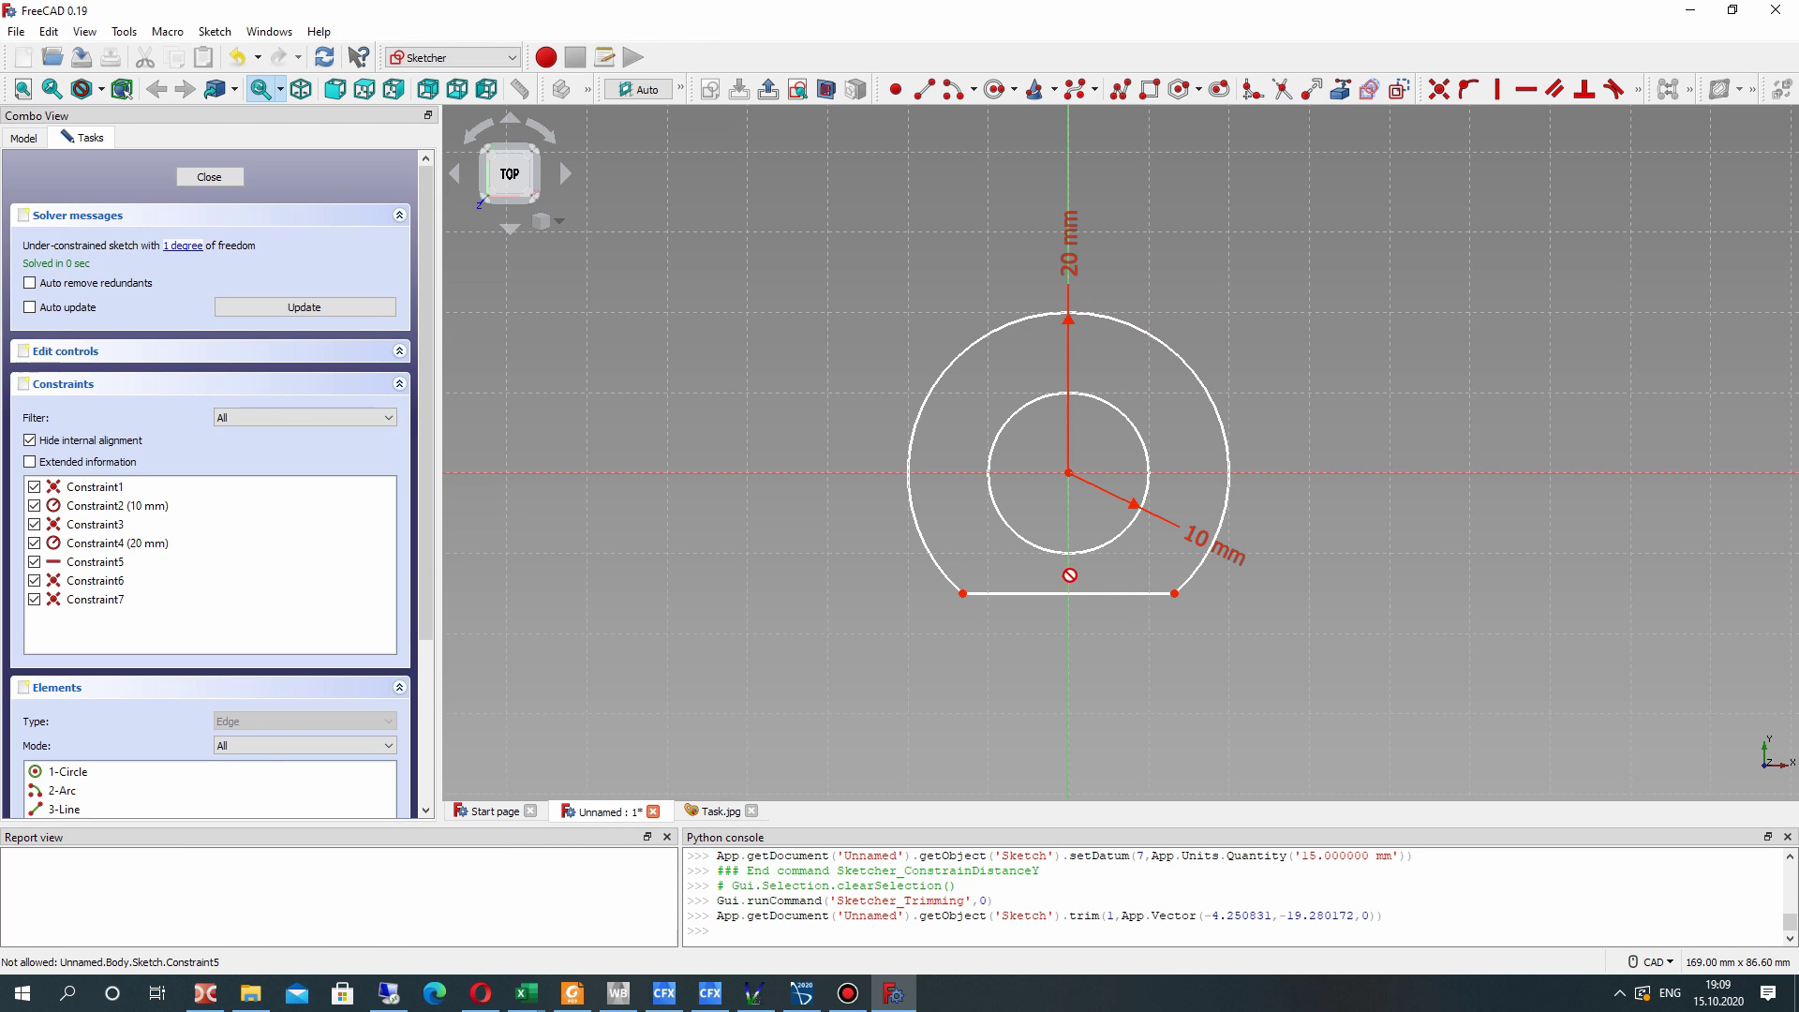
pyautogui.moveTo(1070, 247); pyautogui.dragTo(1387, 310)
pyautogui.moveTo(1233, 560); pyautogui.dragTo(1371, 573)
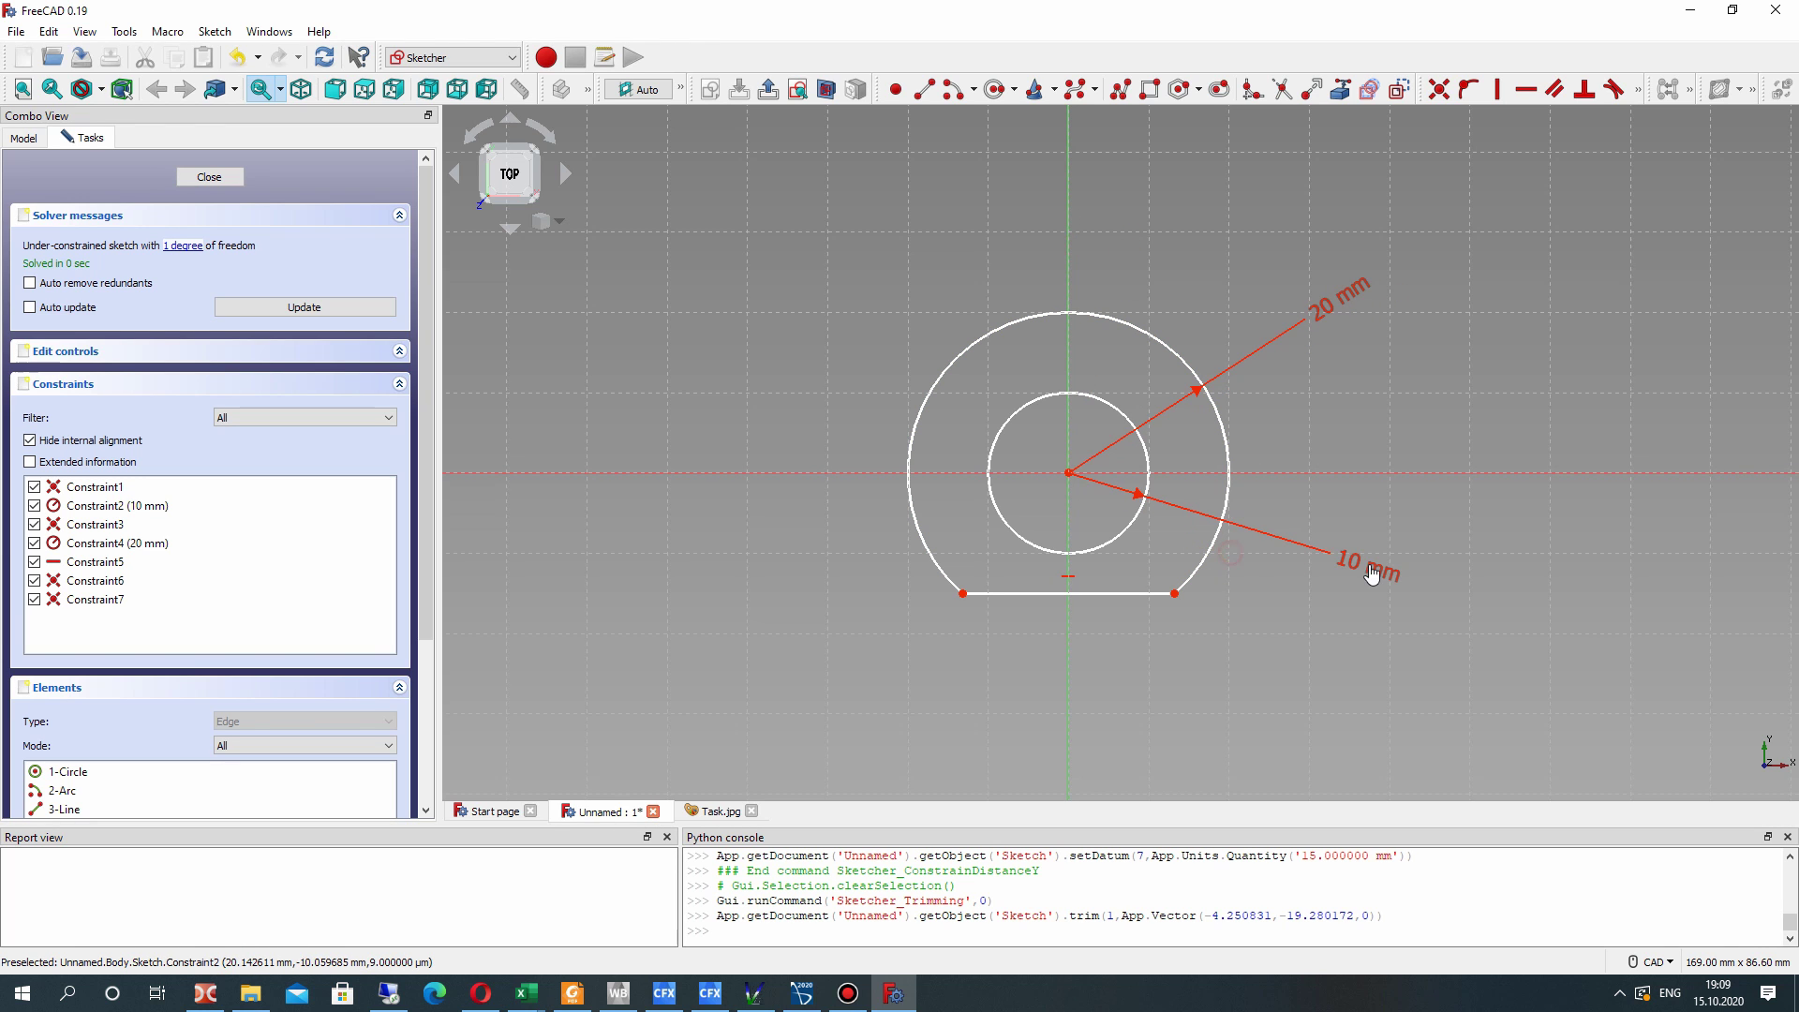
# - Add a 15 mm vertical distance between the flat edge's left endpoint and the origin, with its label left of the profile
pyautogui.click(963, 594)
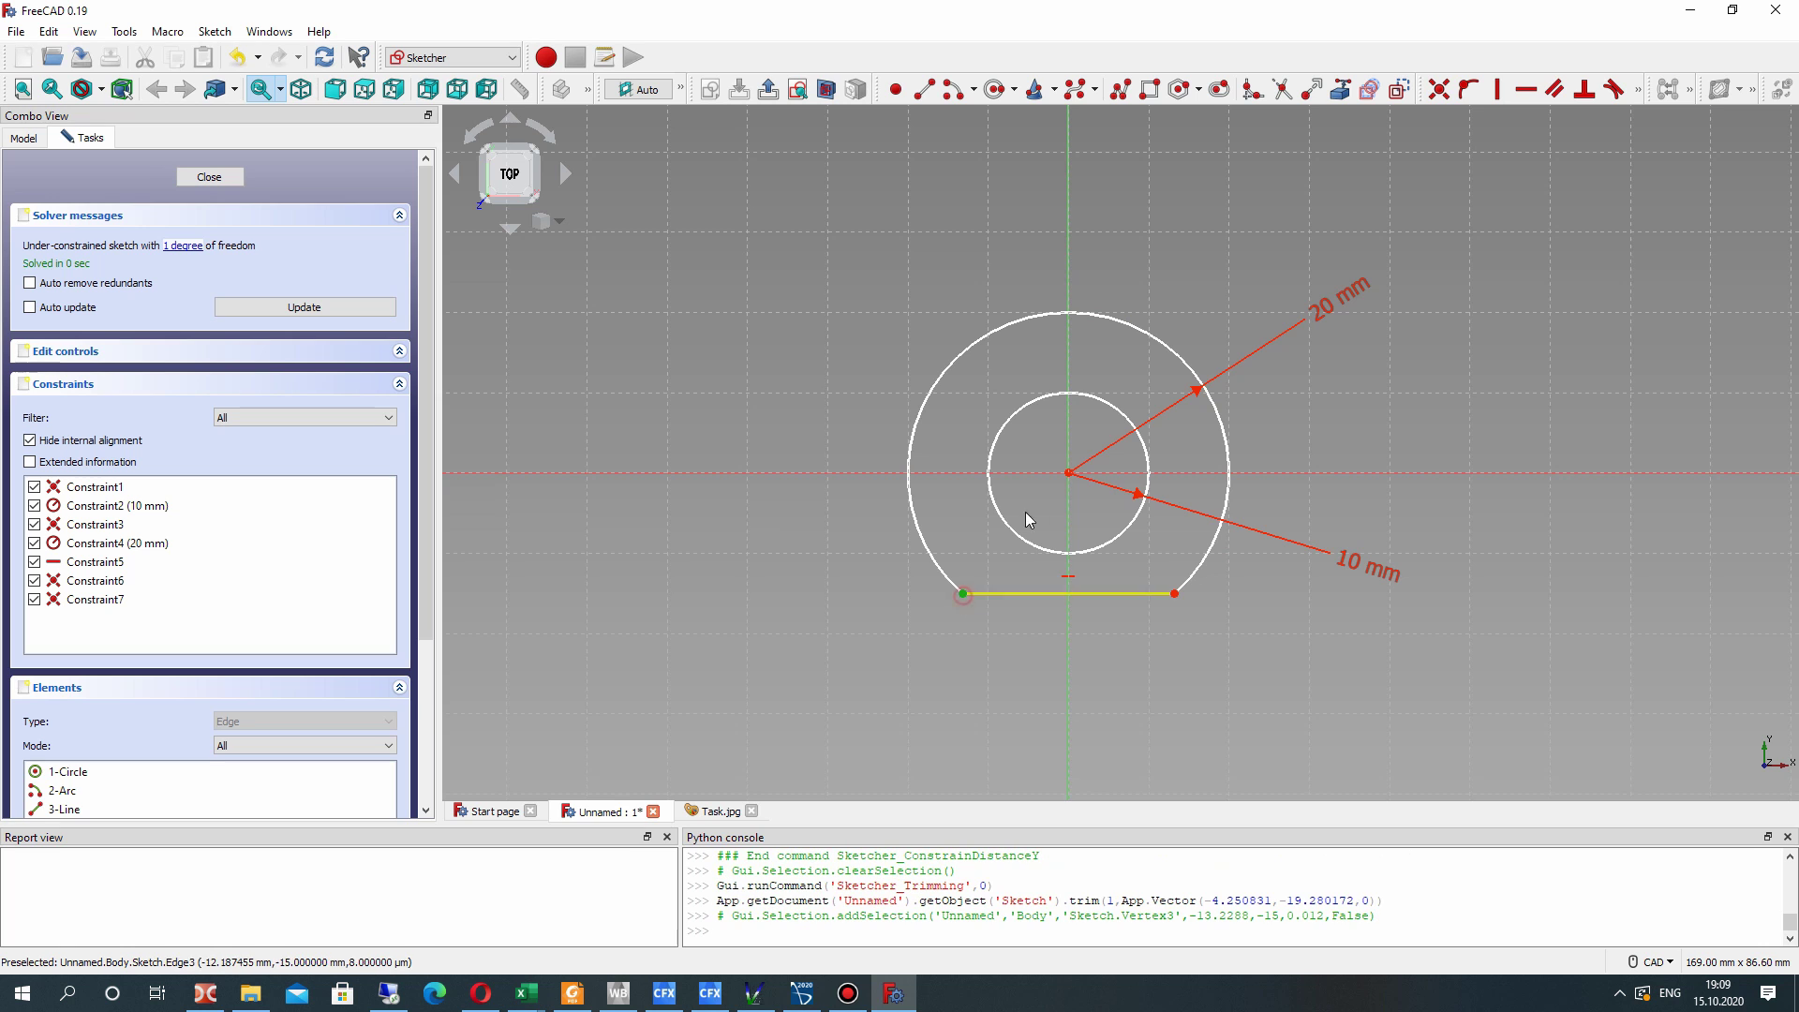
pyautogui.click(1070, 473)
pyautogui.click(1638, 90)
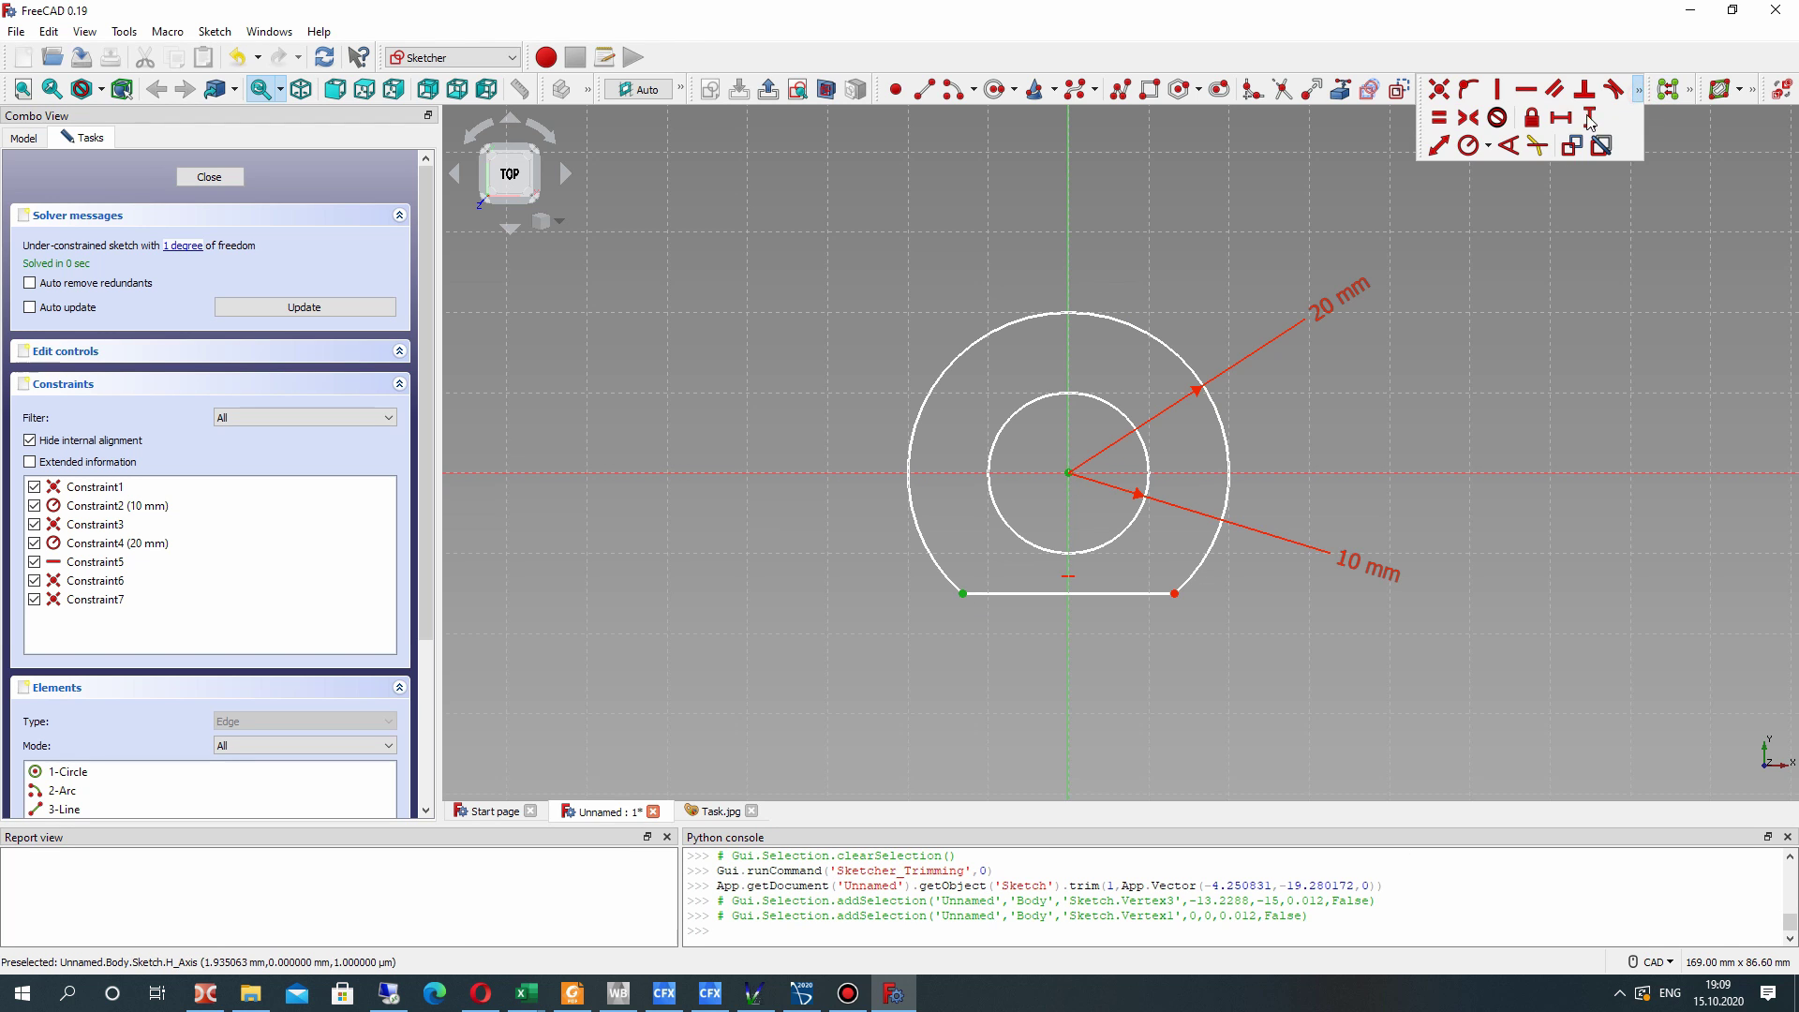
pyautogui.click(1590, 117)
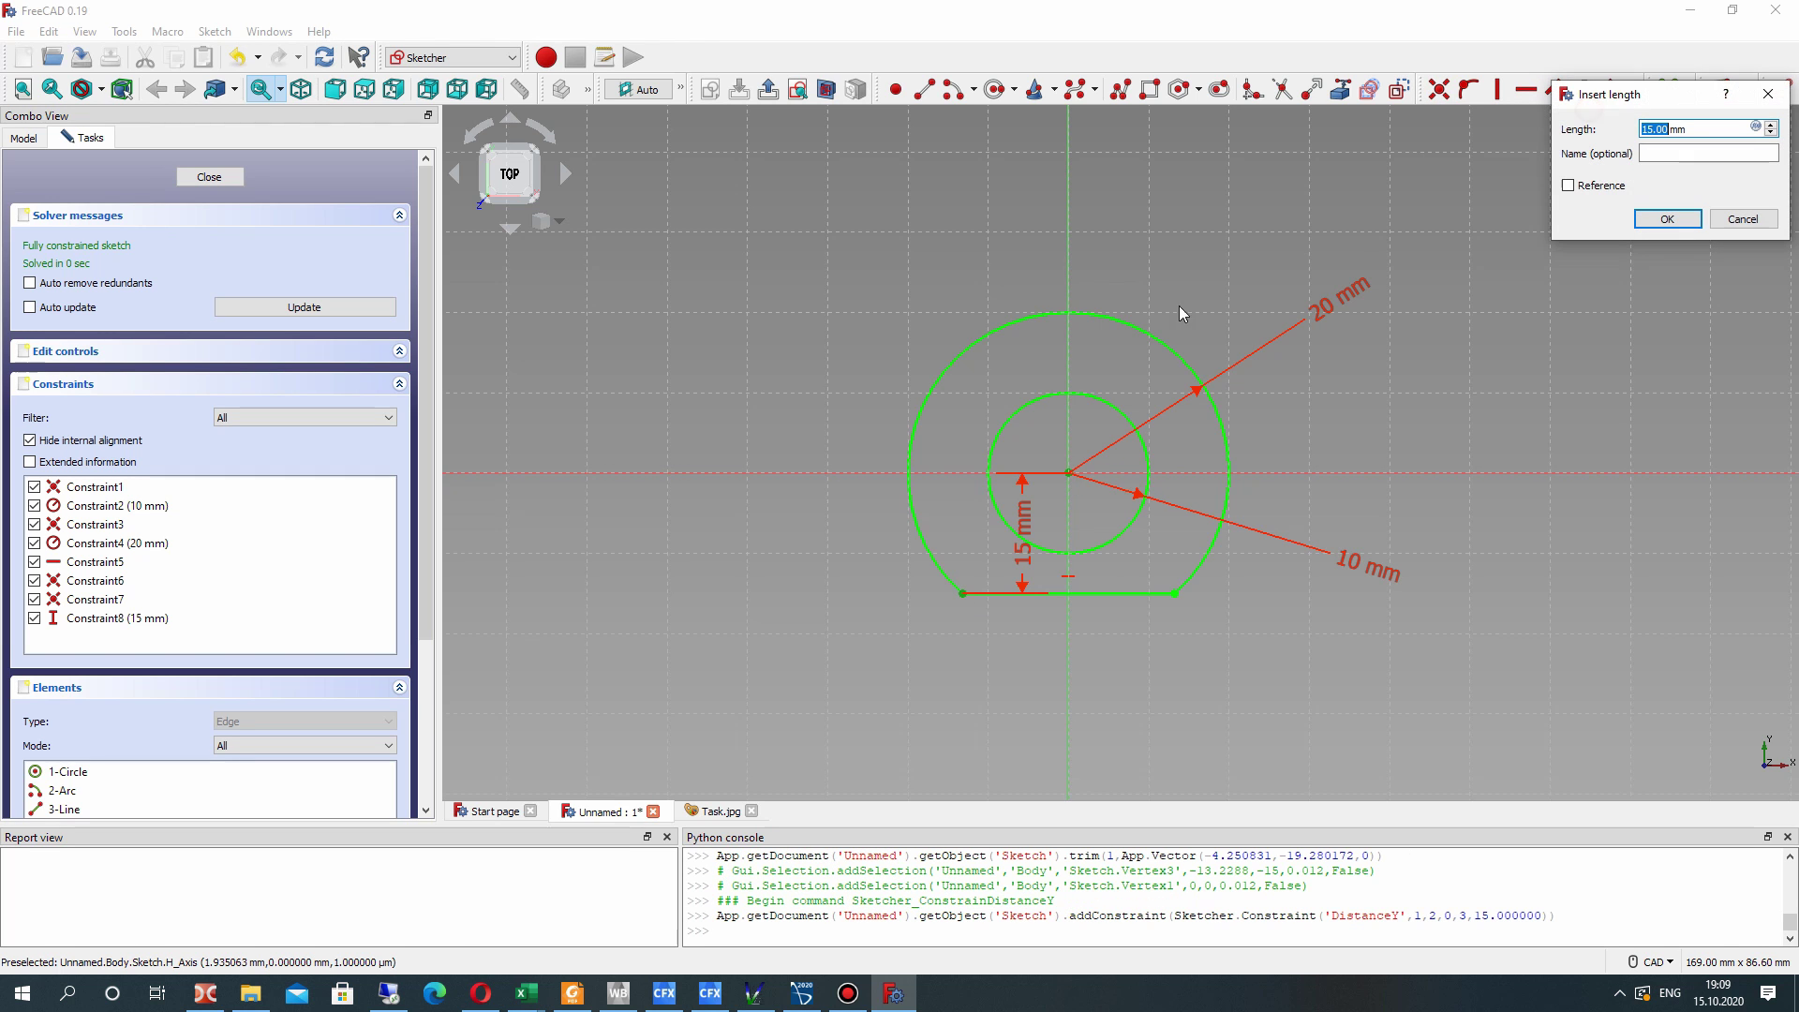
pyautogui.click(1666, 219)
pyautogui.moveTo(1024, 516)
pyautogui.mouseDown()
pyautogui.moveTo(1356, 532)
pyautogui.moveTo(791, 522)
pyautogui.mouseUp()
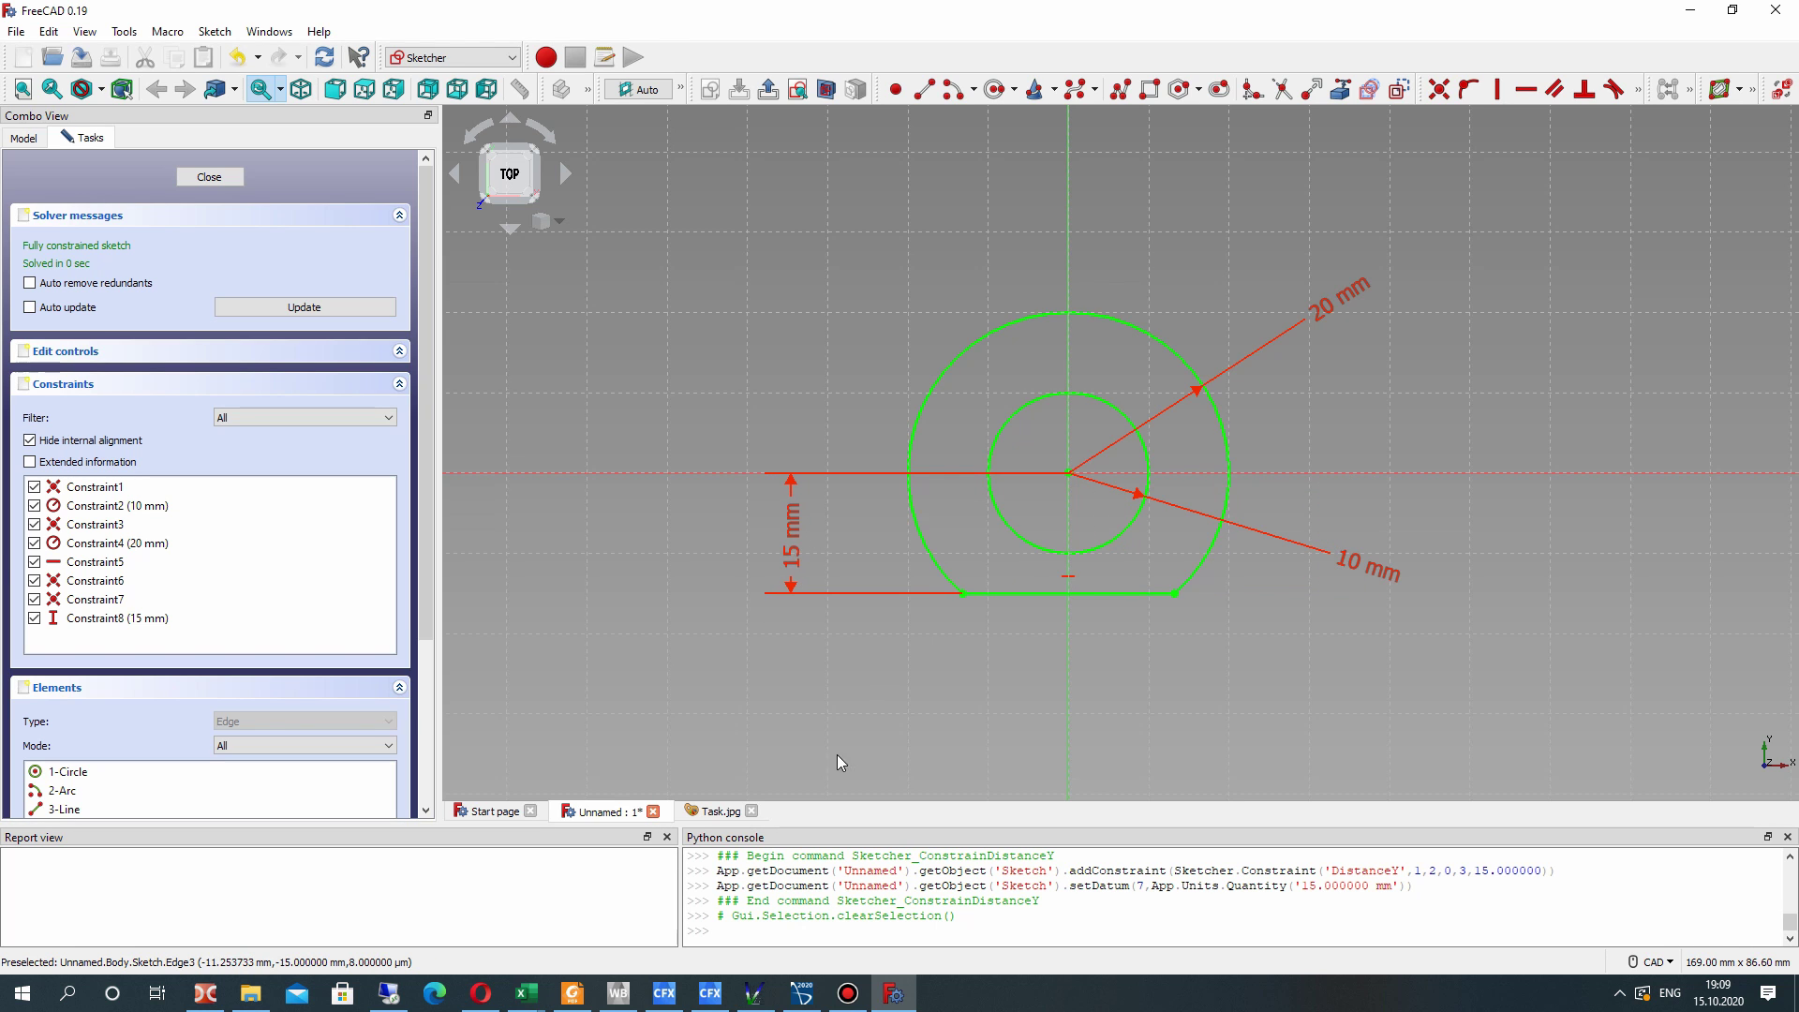
# - Using the reference picture, draw a rectangle about 14.7 mm wide across the outer arc's top, spanning the vertical axis
pyautogui.click(712, 812)
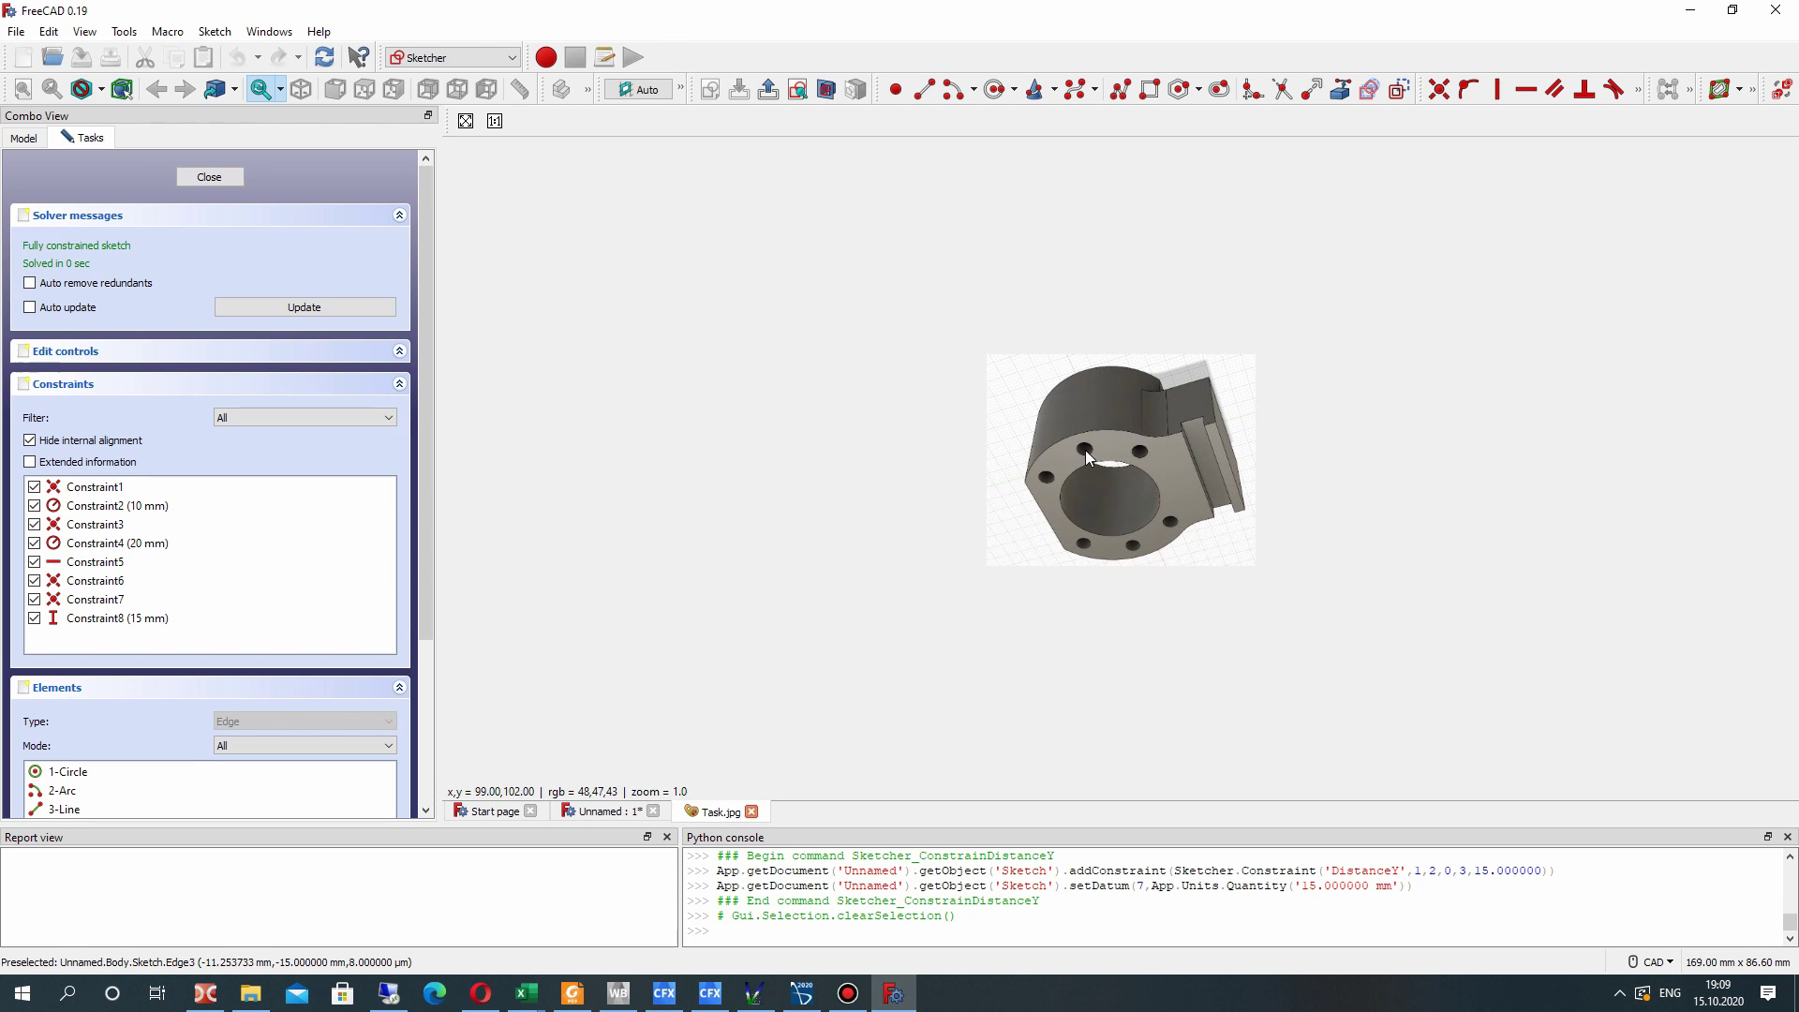
pyautogui.click(604, 811)
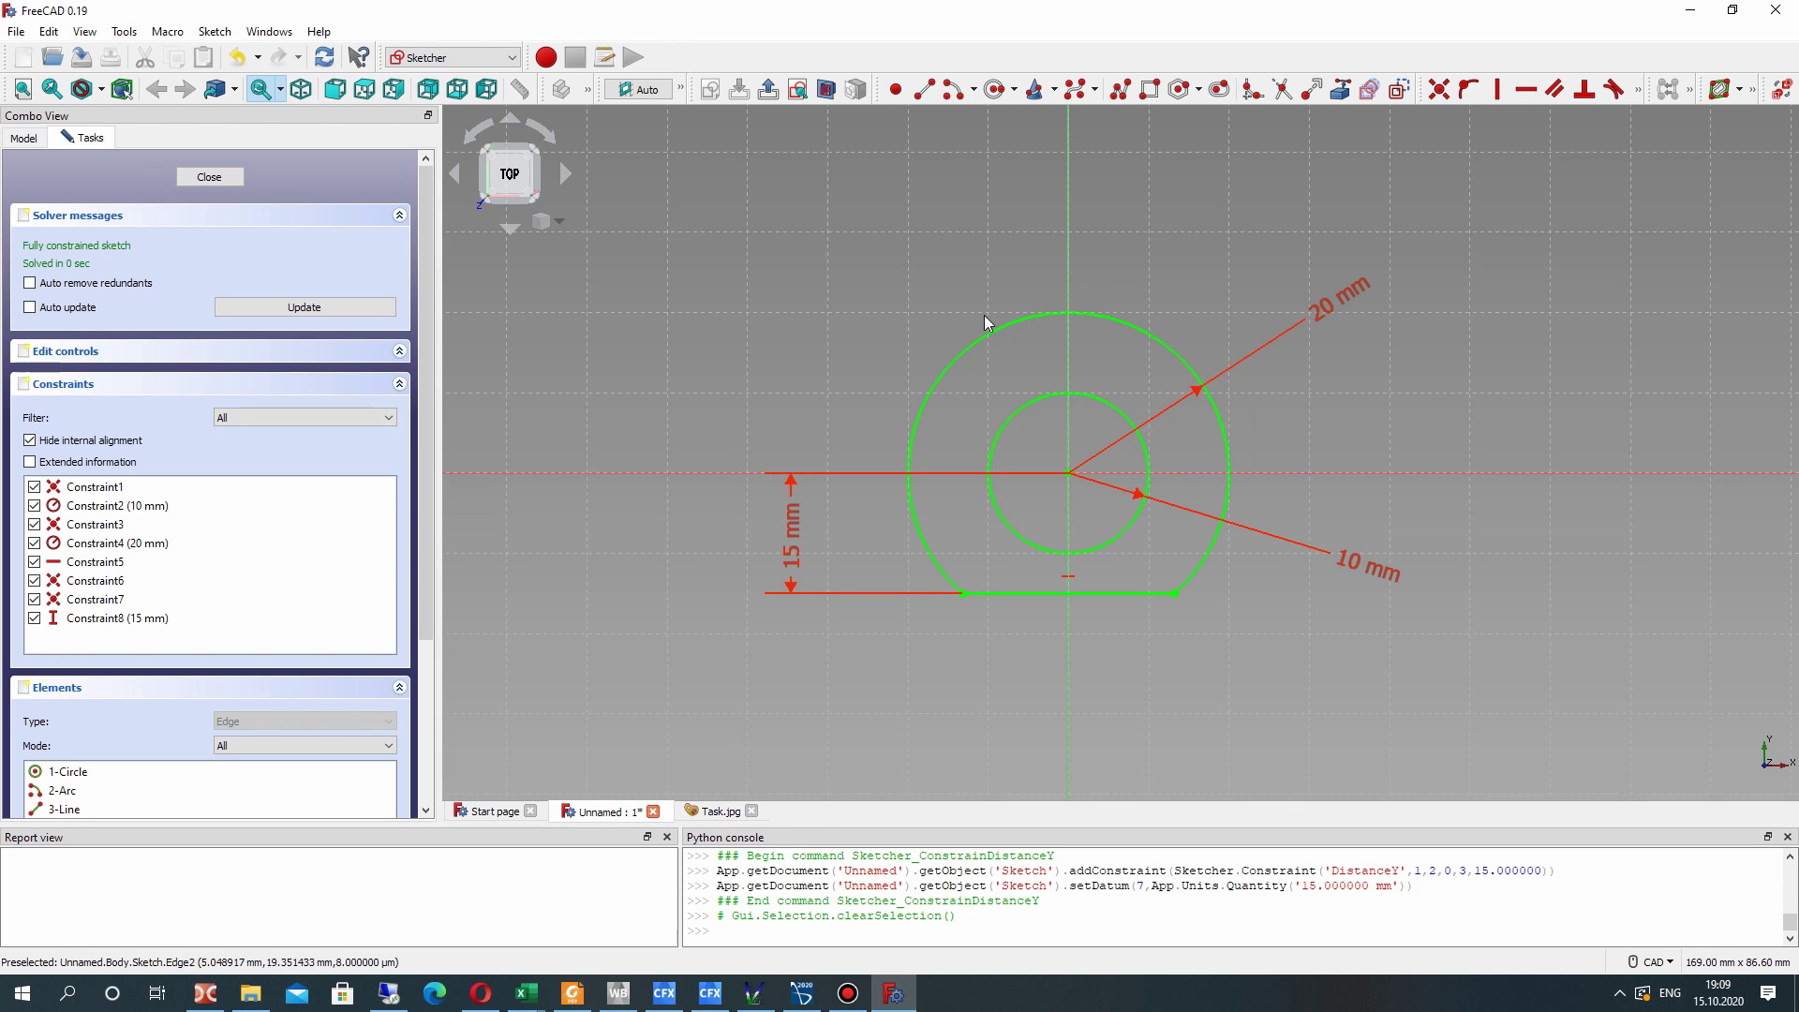
pyautogui.moveTo(1083, 306); pyautogui.dragTo(1012, 368, button='middle')
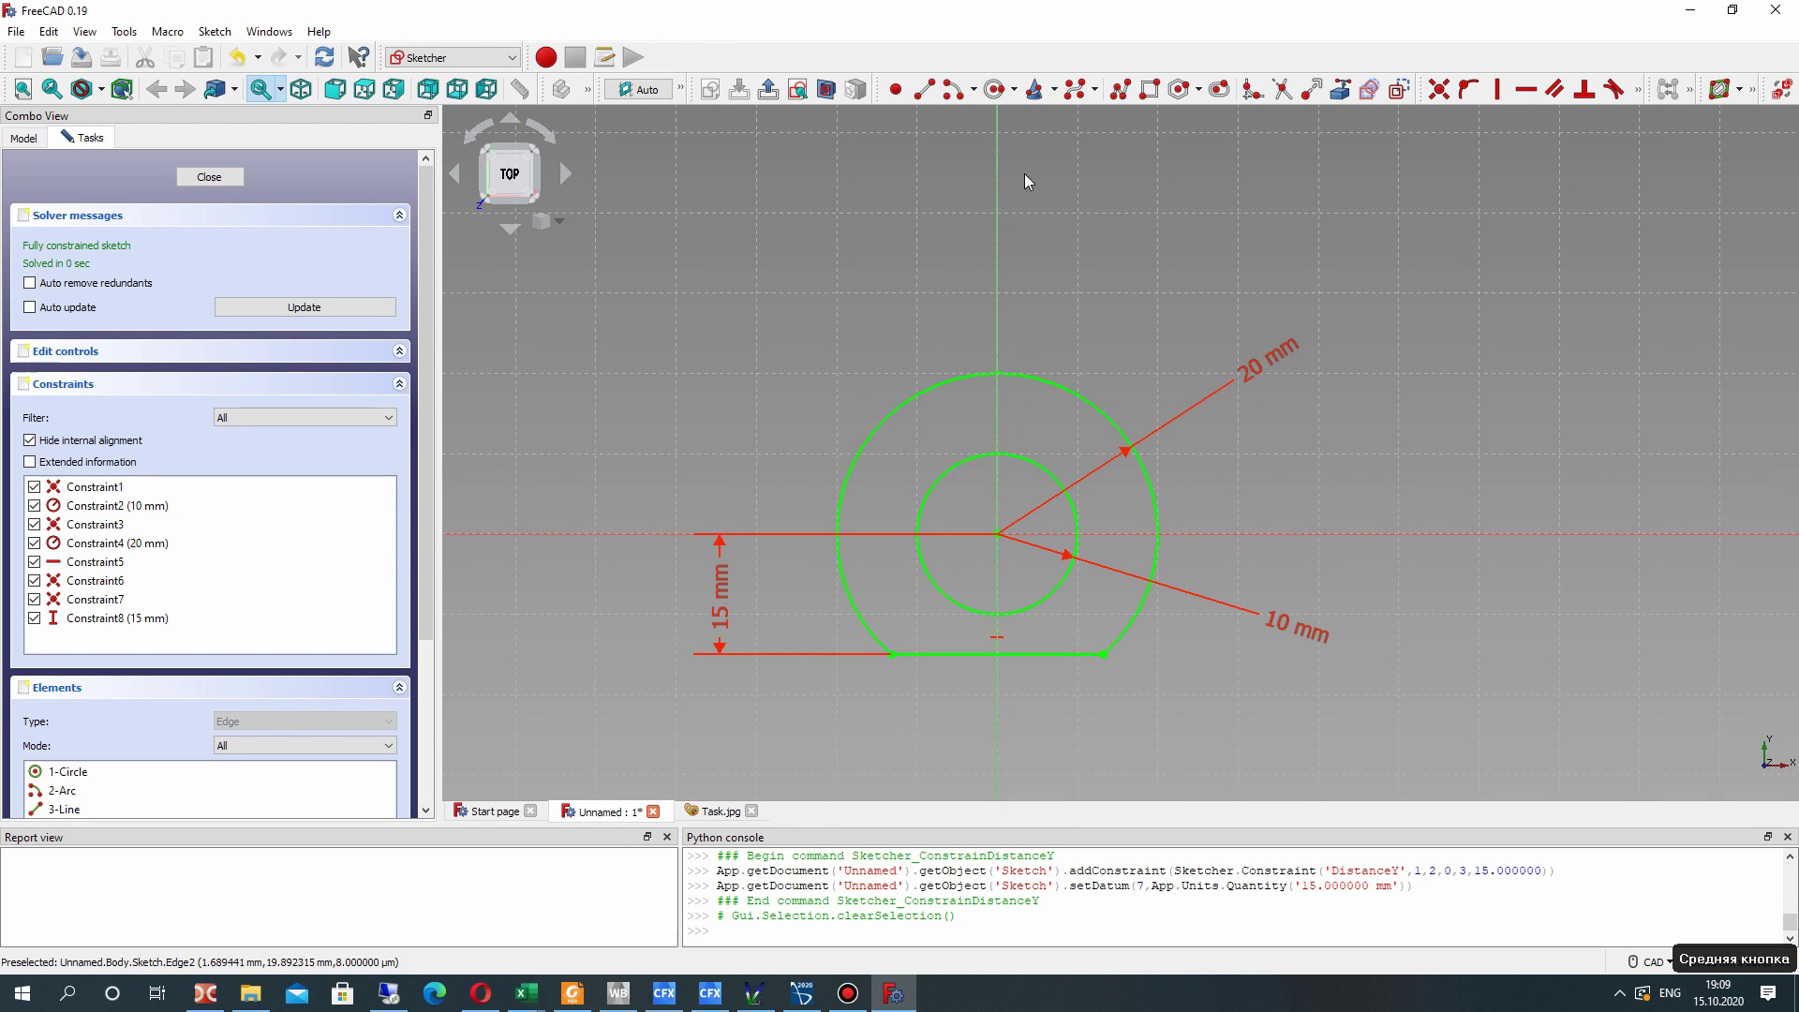
pyautogui.click(1149, 90)
pyautogui.click(939, 415)
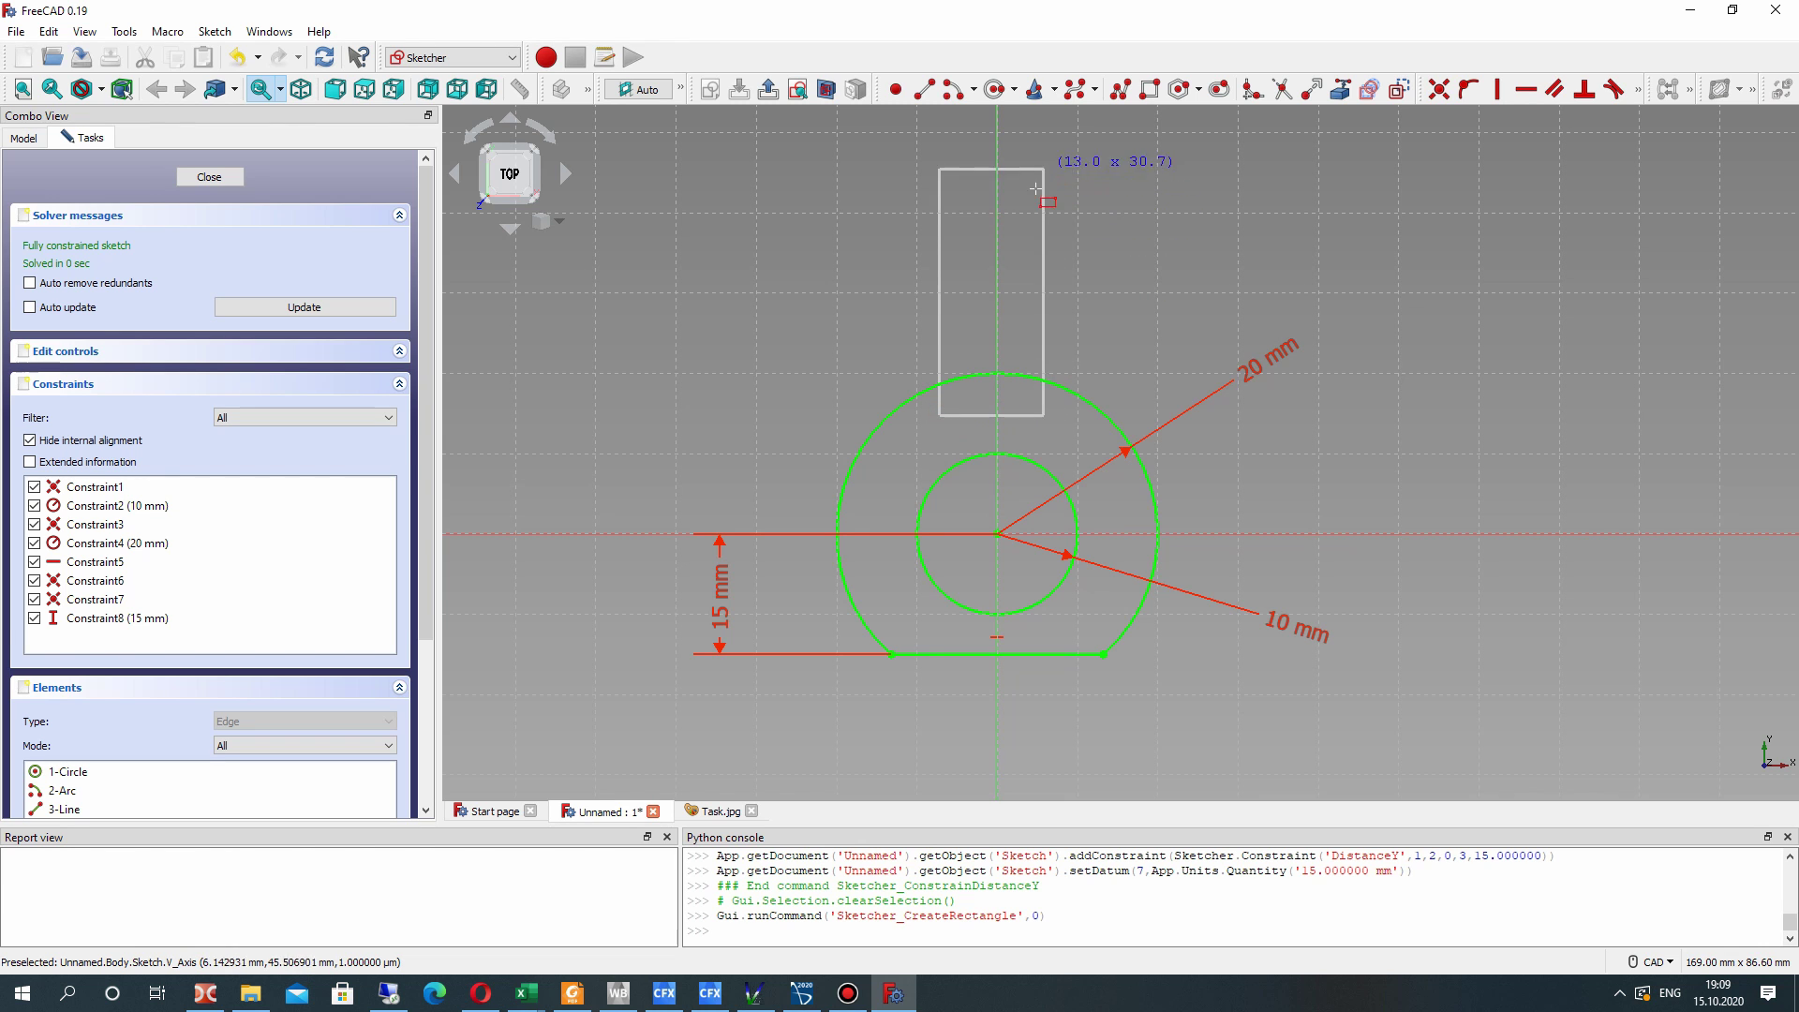
pyautogui.click(1059, 269)
# - Check the reference picture and constrain the rectangle's width to 20 mm on its upper edge
pyautogui.click(718, 812)
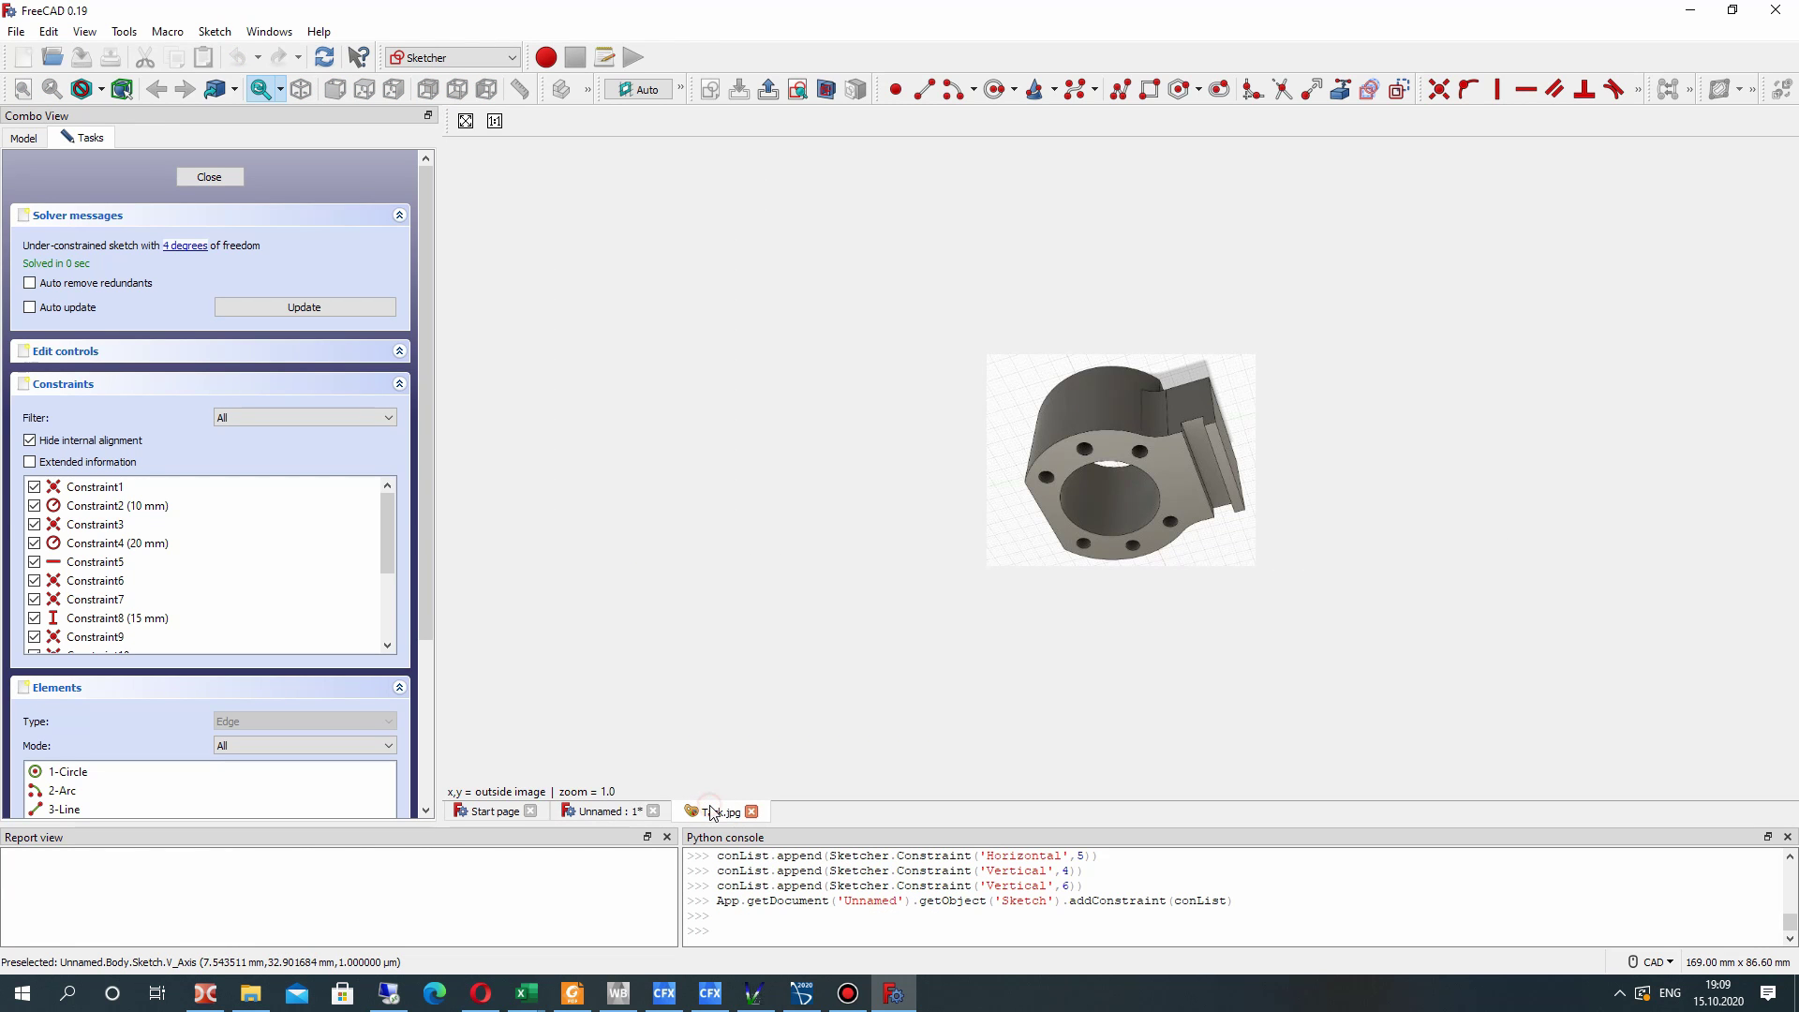
pyautogui.click(620, 813)
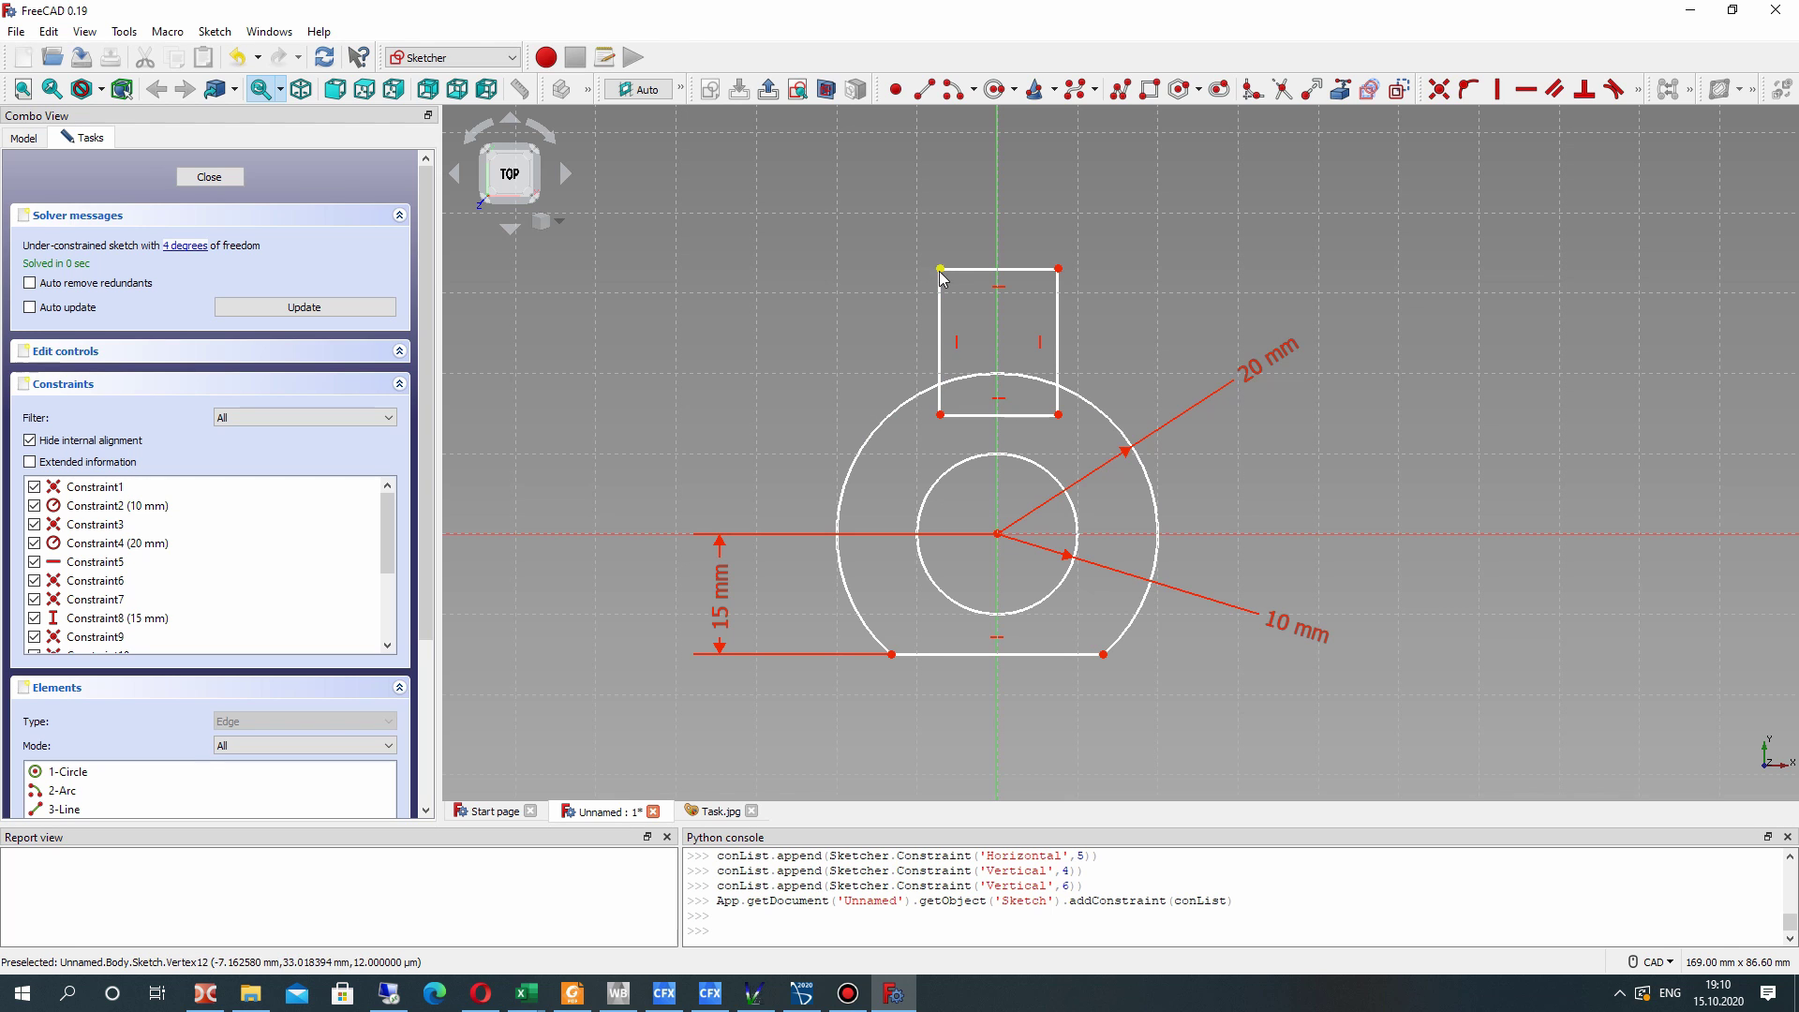
pyautogui.click(963, 269)
pyautogui.click(1639, 90)
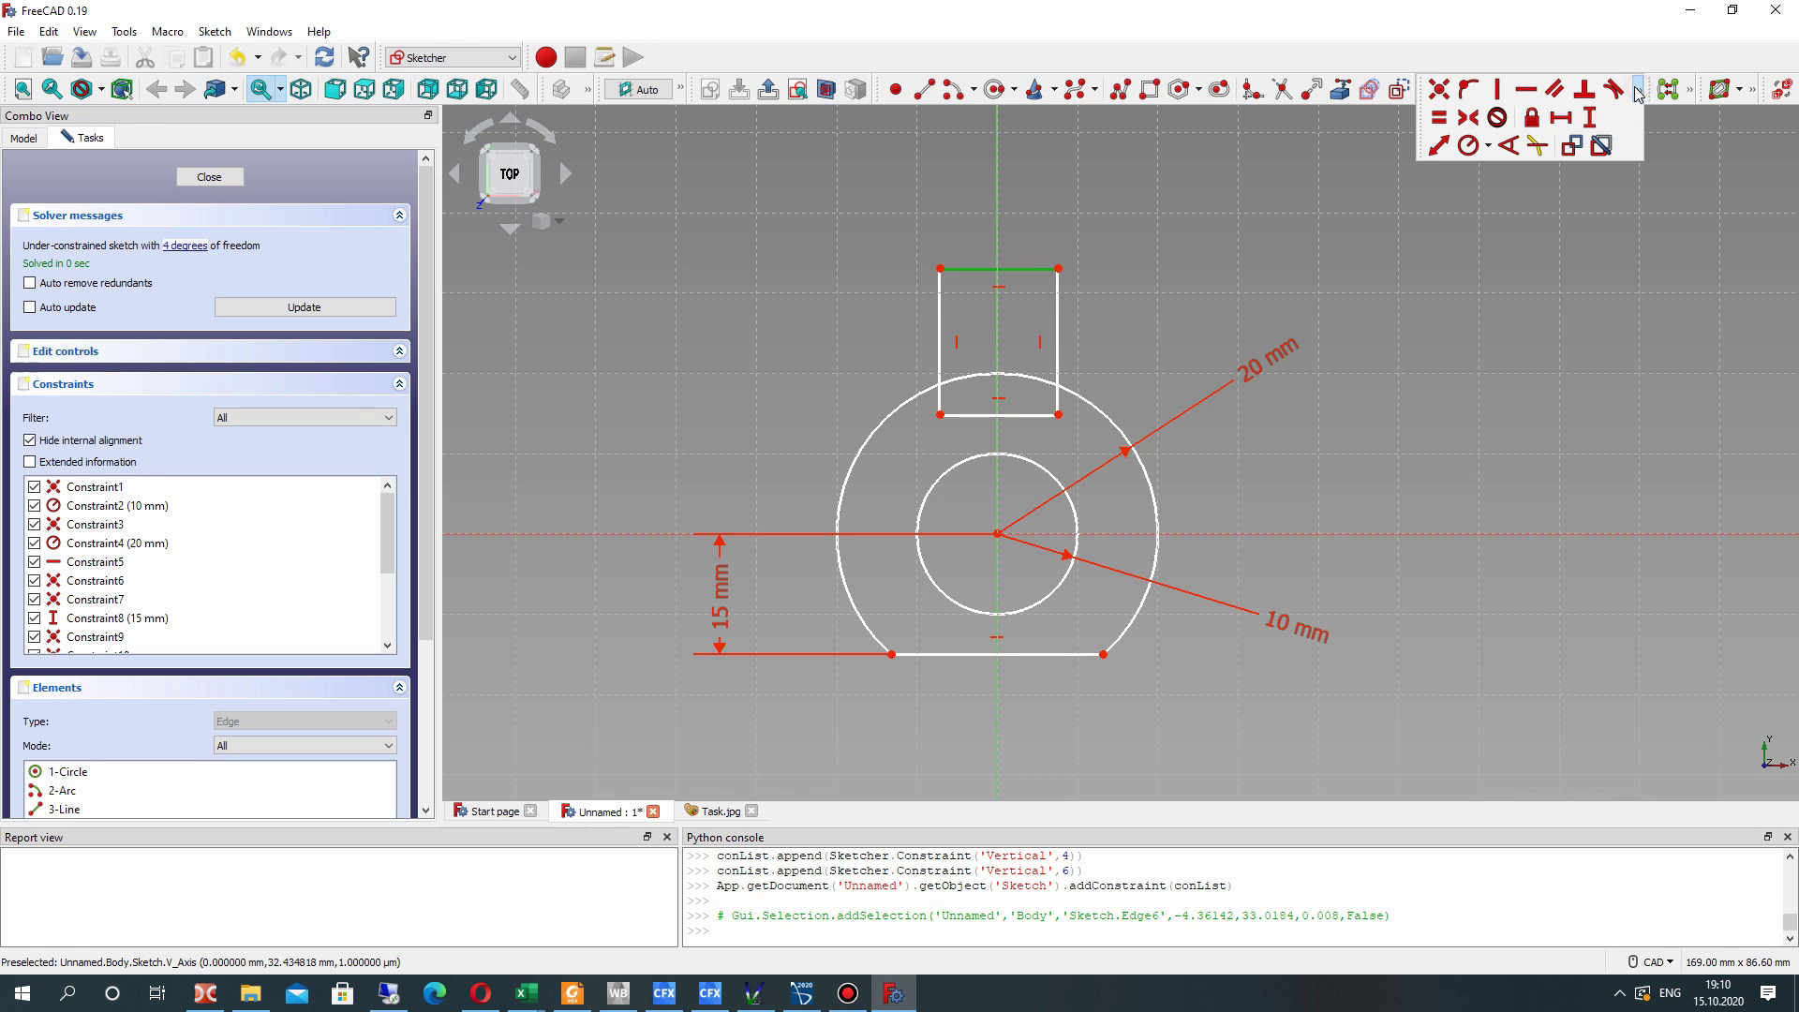
pyautogui.click(1559, 120)
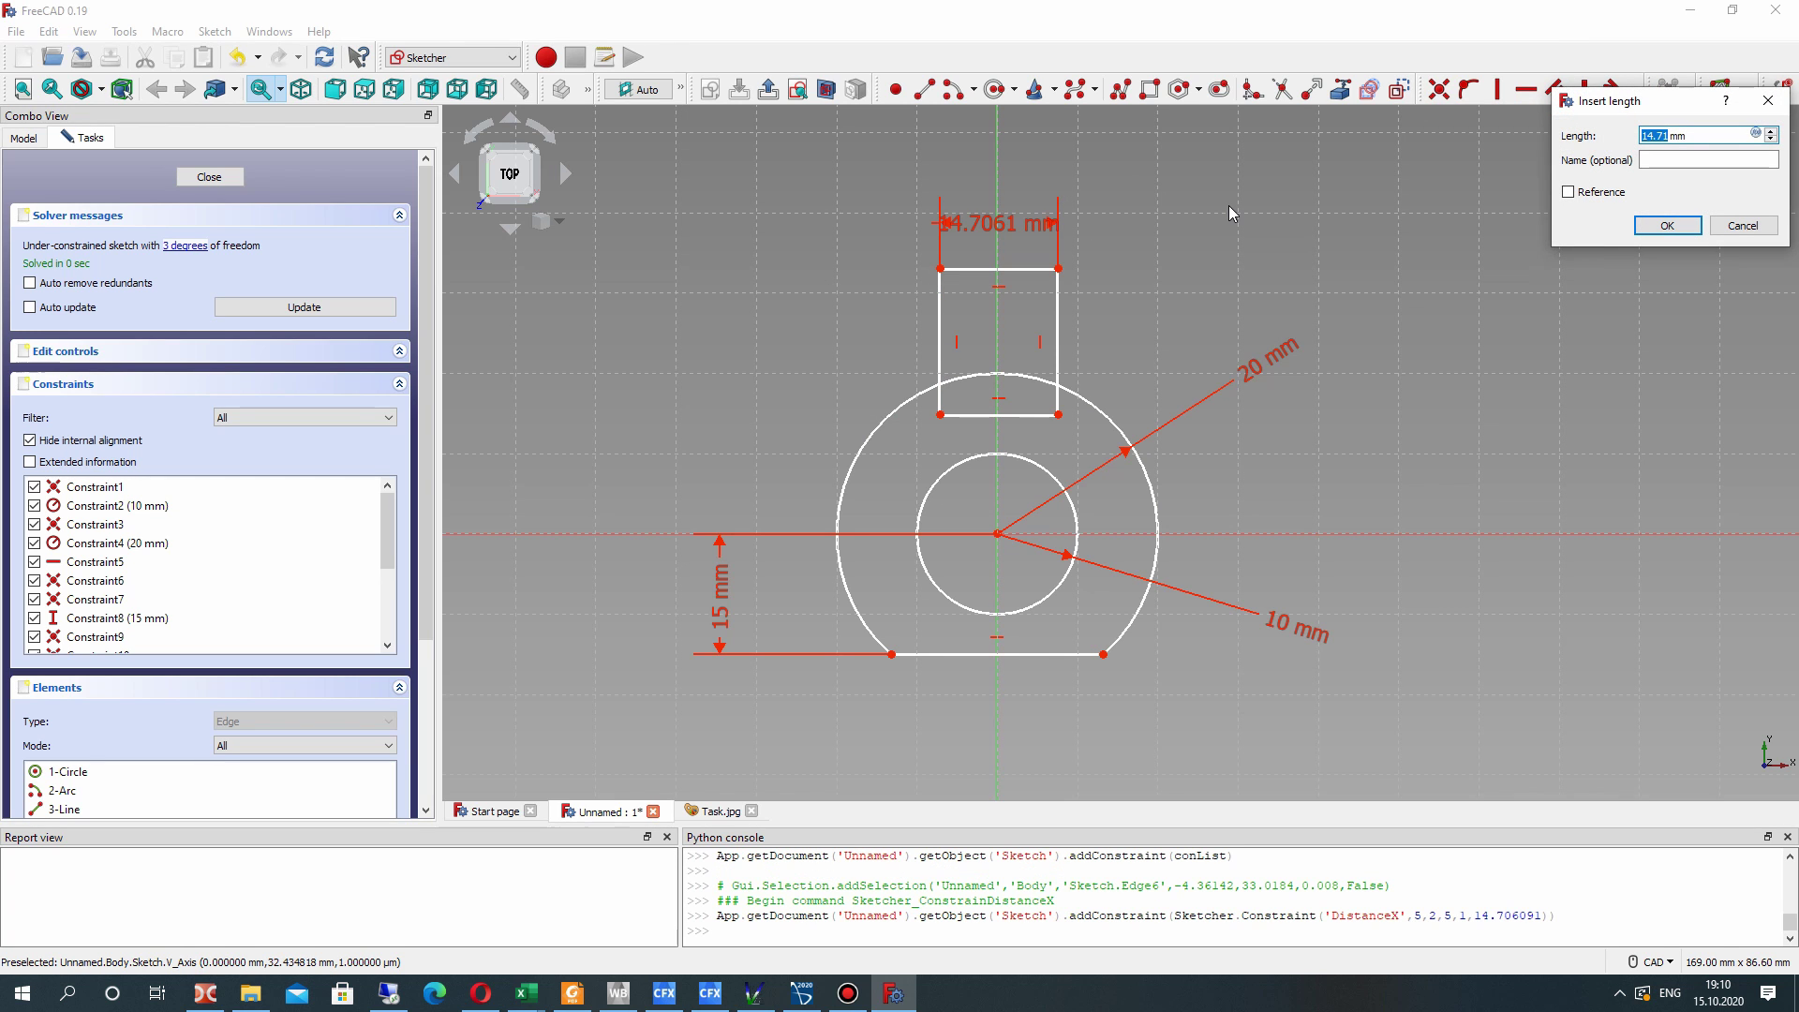
pyautogui.press('Return')
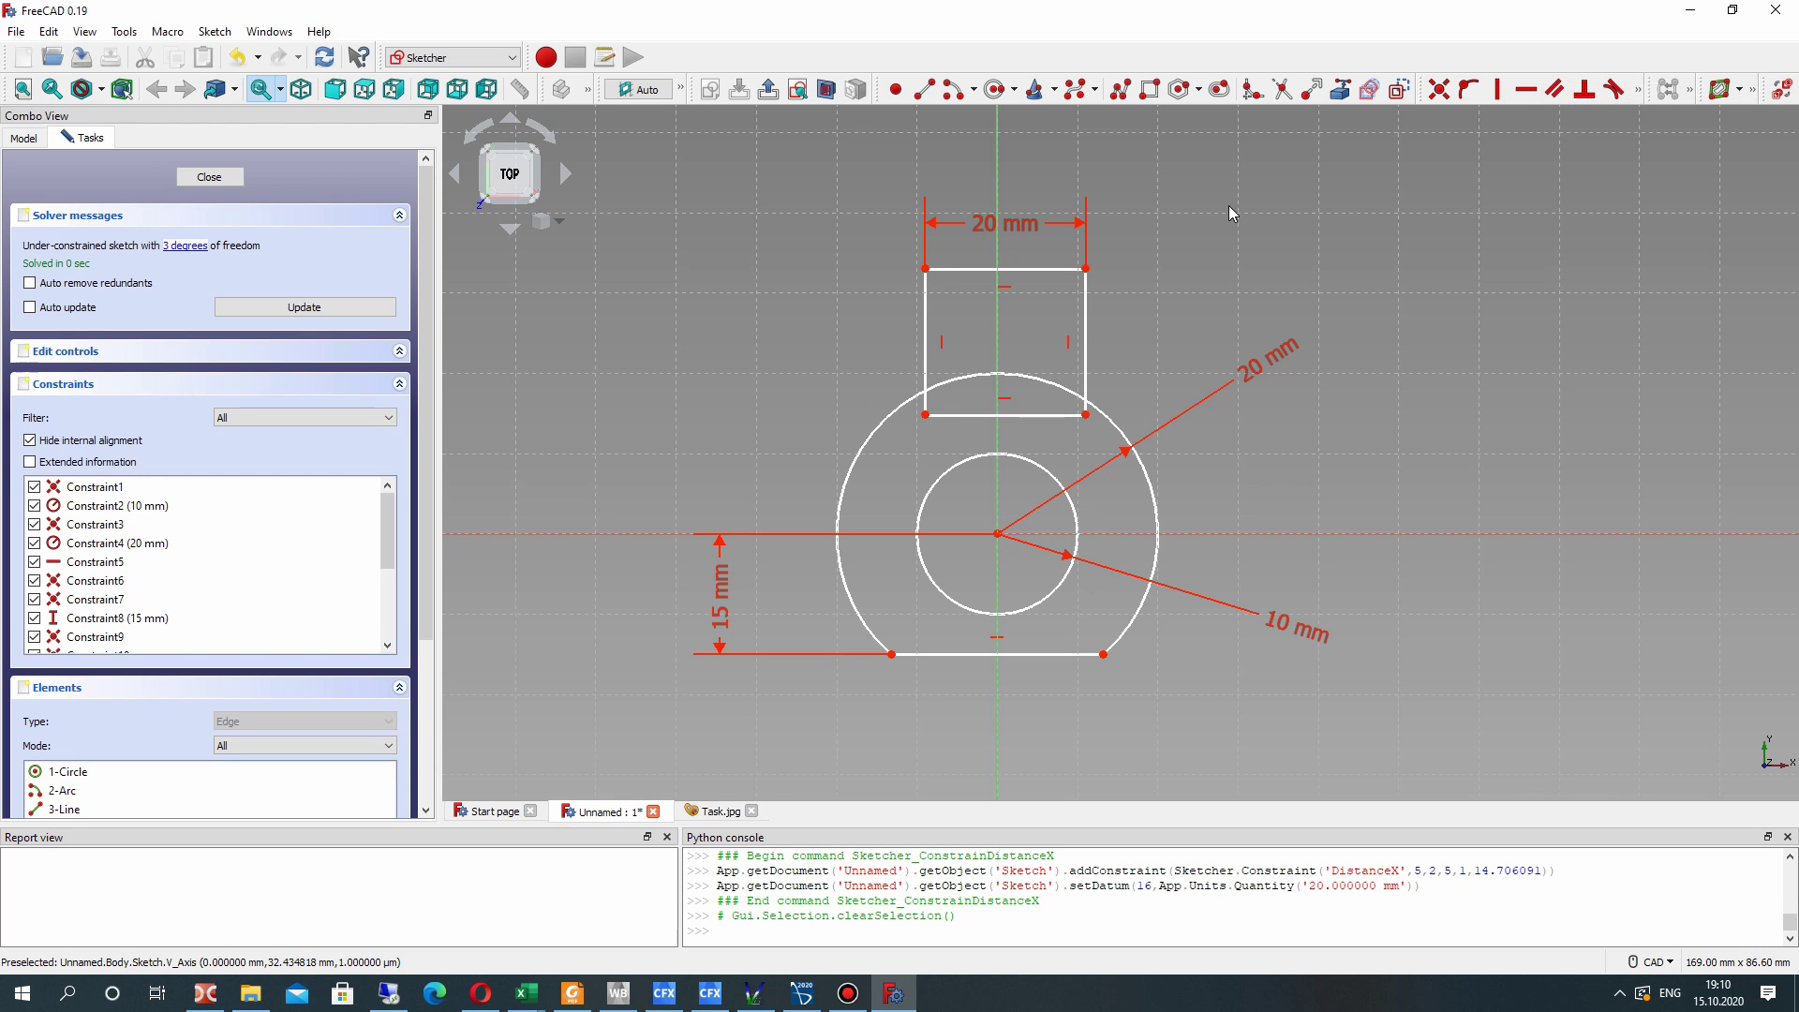
# - Constrain the rectangle's upper-left corner 10 mm horizontally from the vertical axis and place the label above the rectangle
pyautogui.click(925, 269)
pyautogui.click(996, 336)
pyautogui.click(1637, 89)
pyautogui.click(1571, 123)
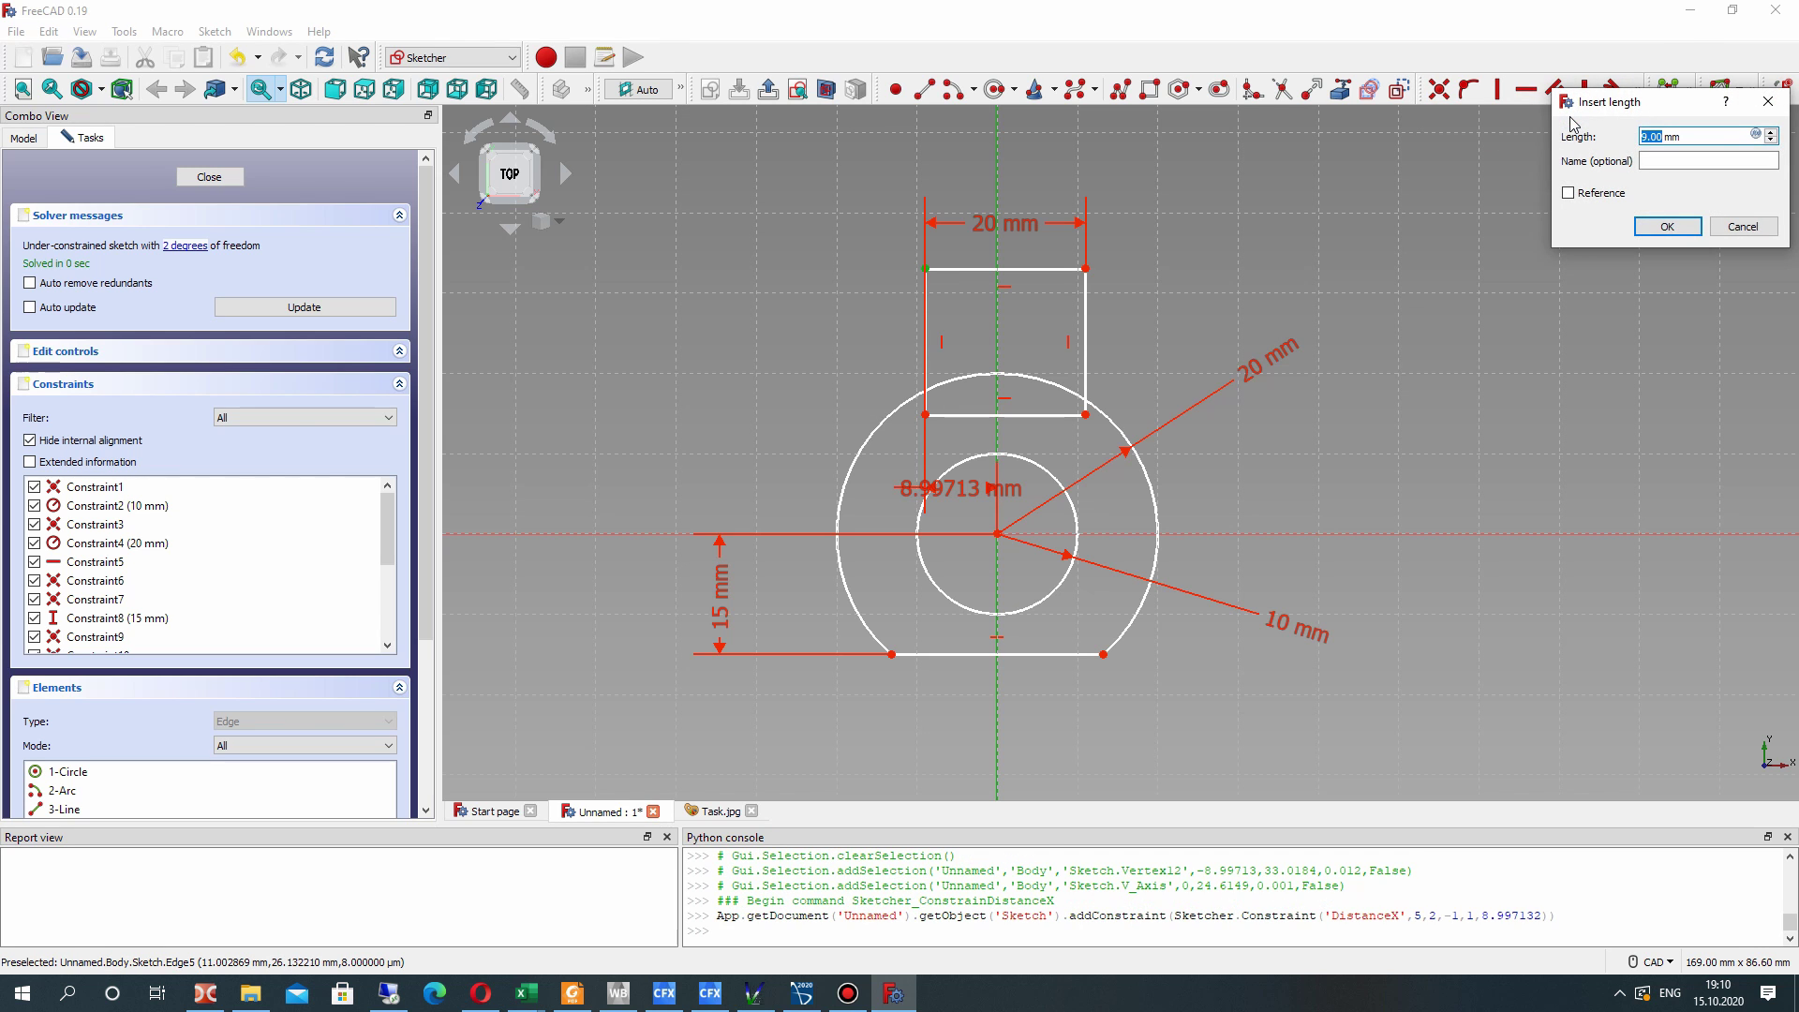
pyautogui.write('10')
pyautogui.press('Return')
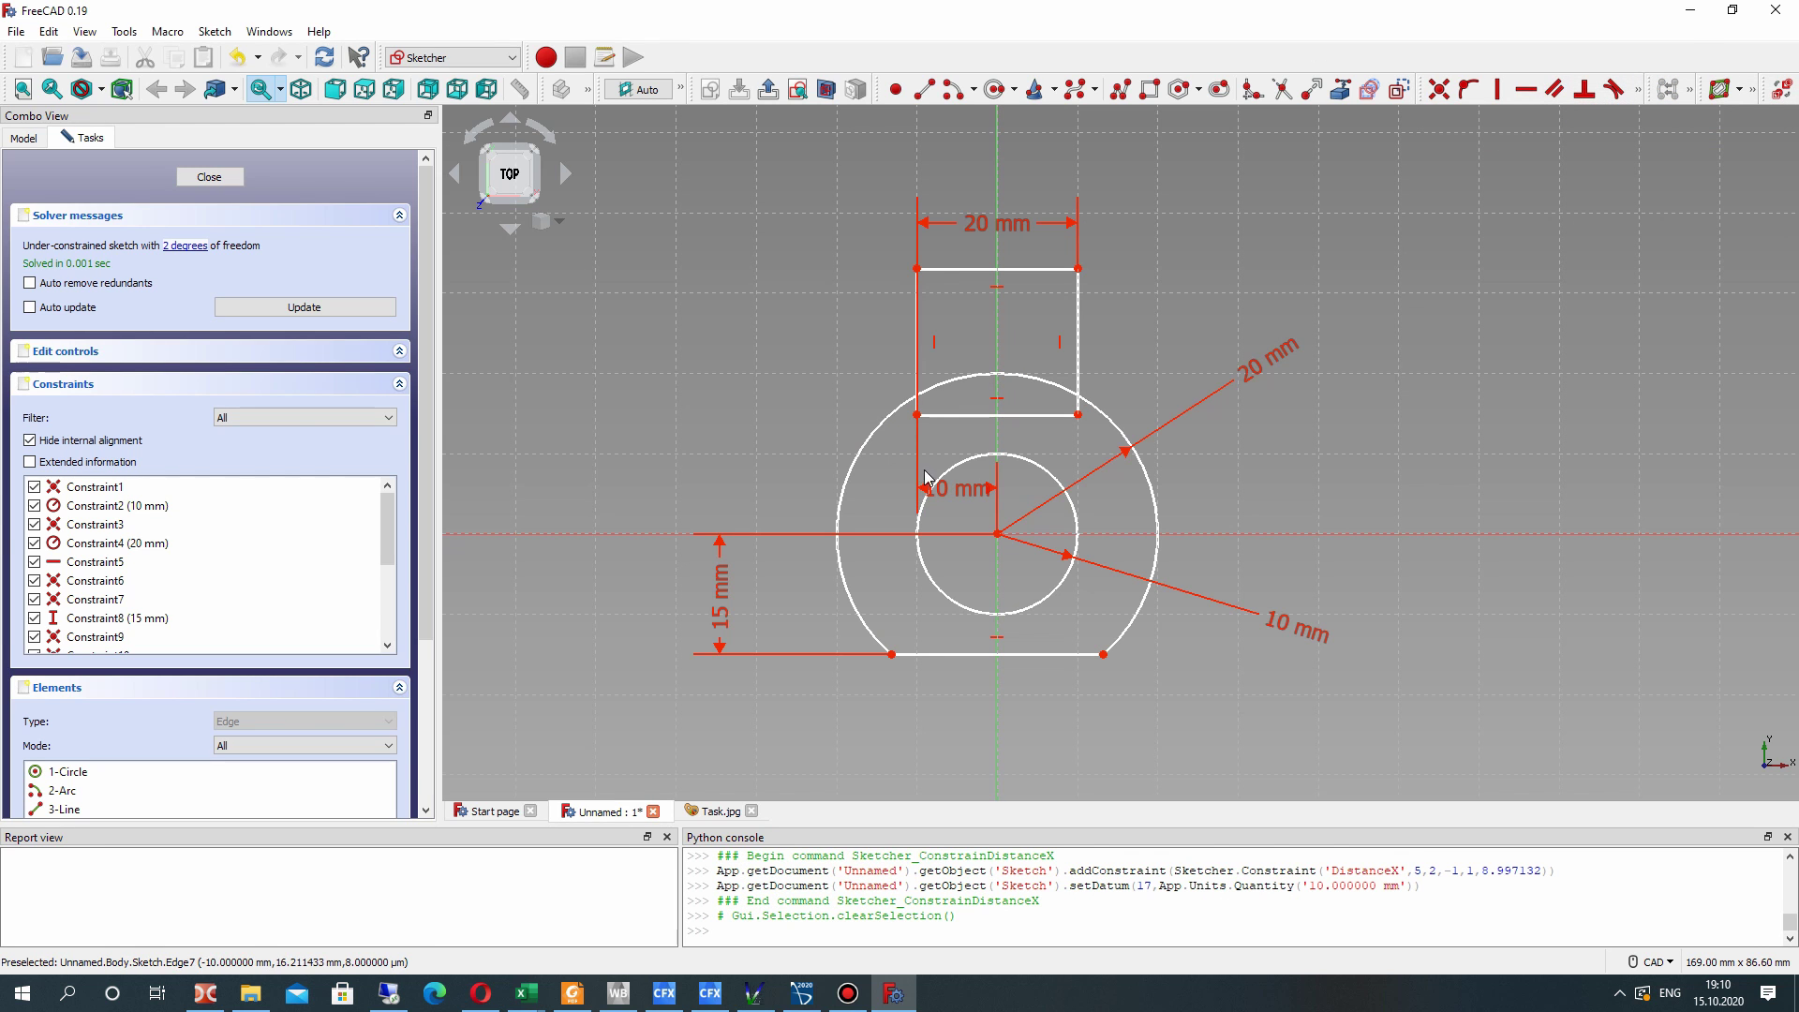
pyautogui.moveTo(946, 488)
pyautogui.mouseDown()
pyautogui.moveTo(964, 174)
pyautogui.moveTo(1103, 167)
pyautogui.moveTo(1054, 157)
pyautogui.mouseUp()
pyautogui.click(712, 810)
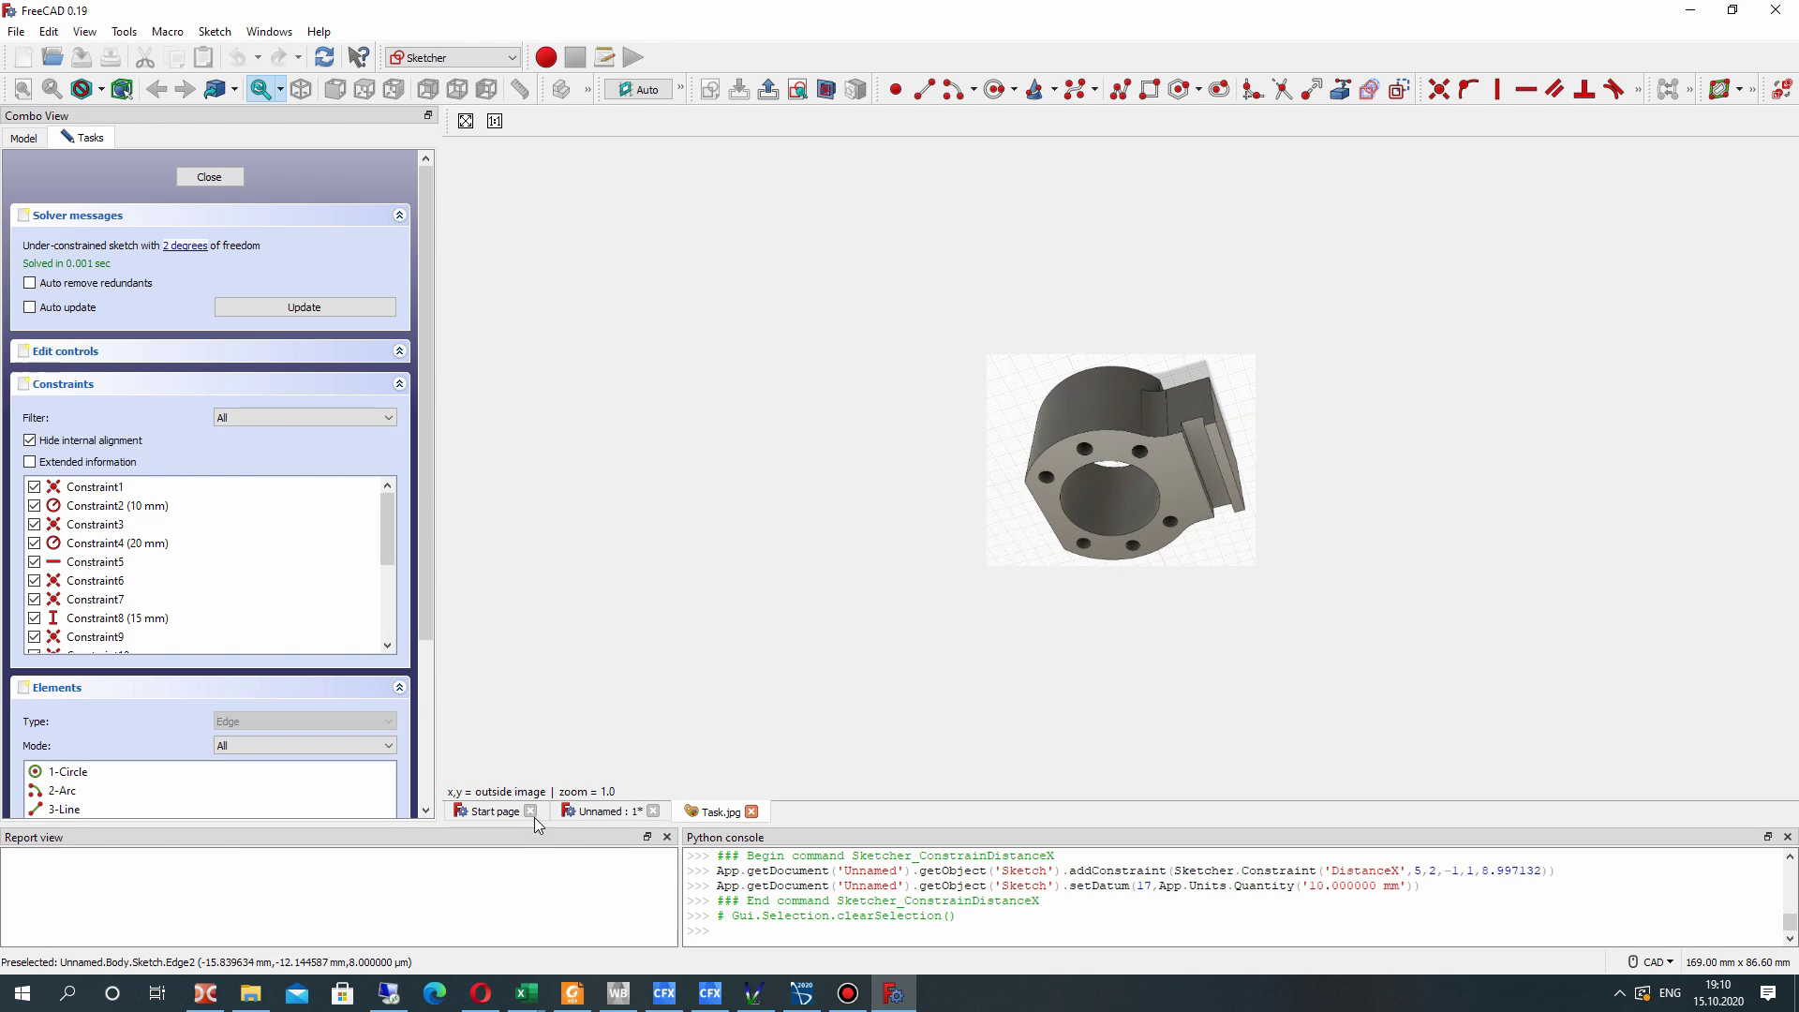
pyautogui.click(591, 812)
pyautogui.click(1055, 270)
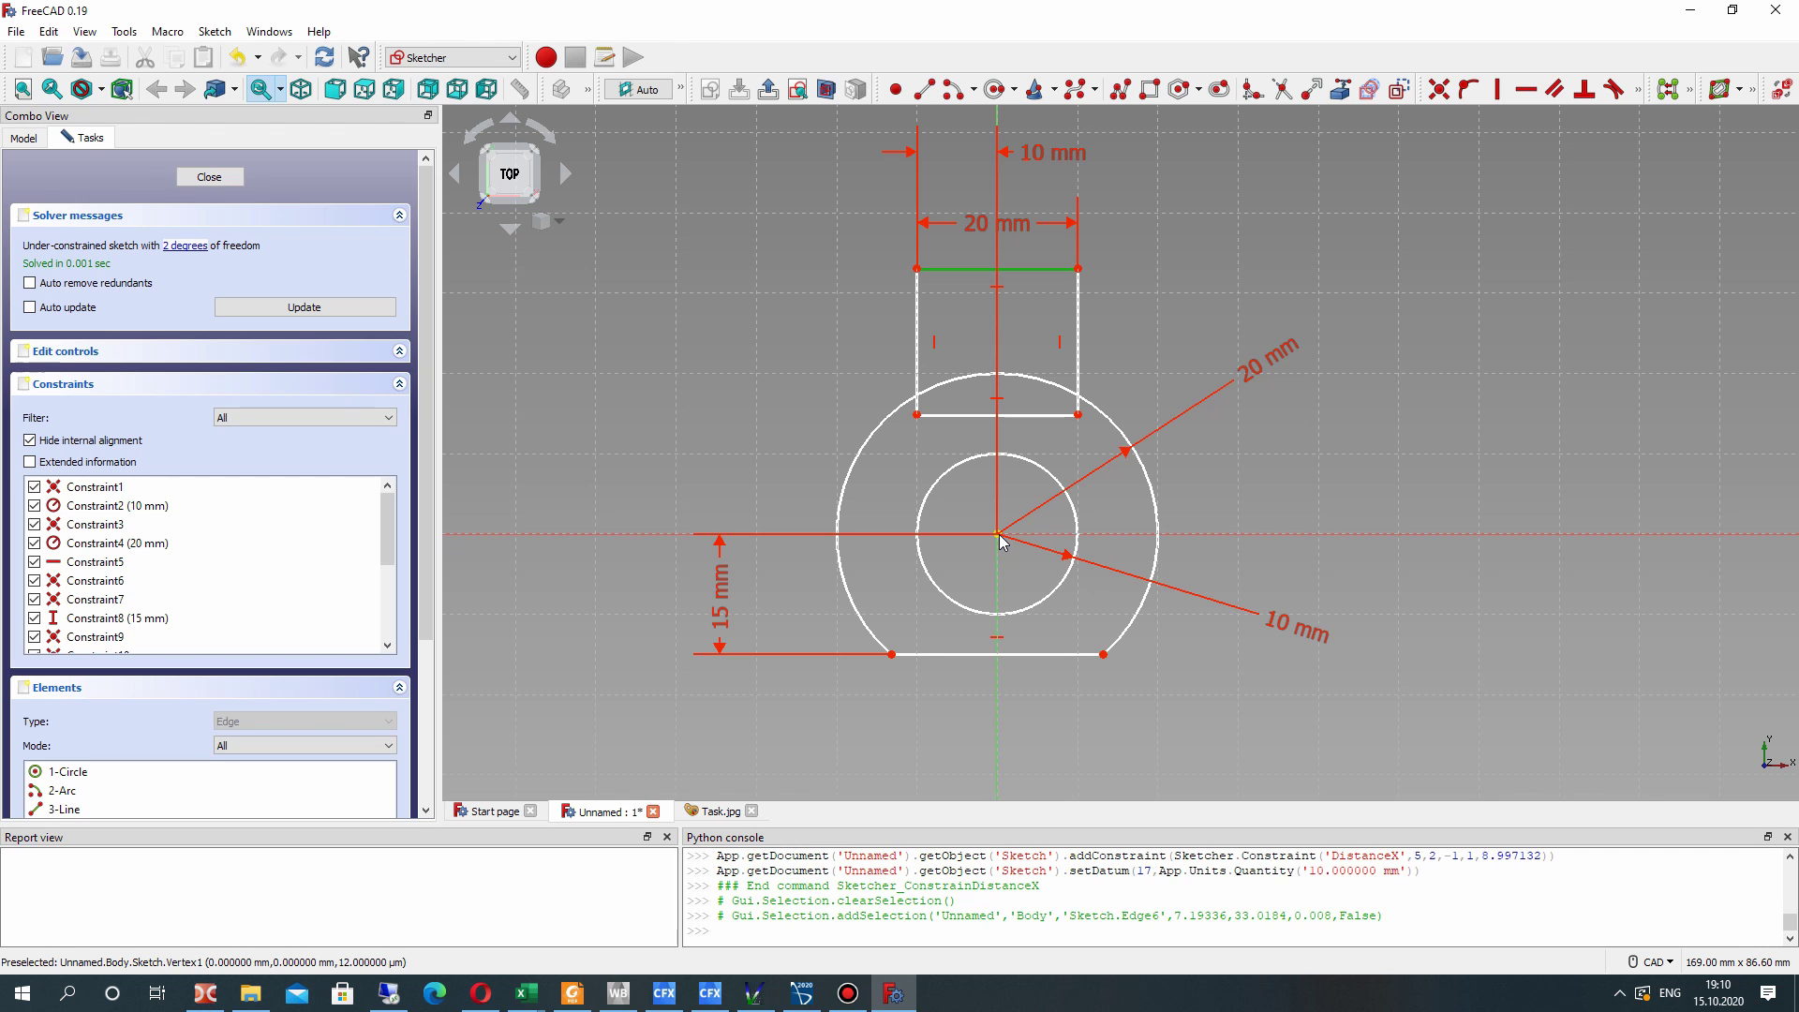
pyautogui.click(998, 536)
pyautogui.click(1306, 329)
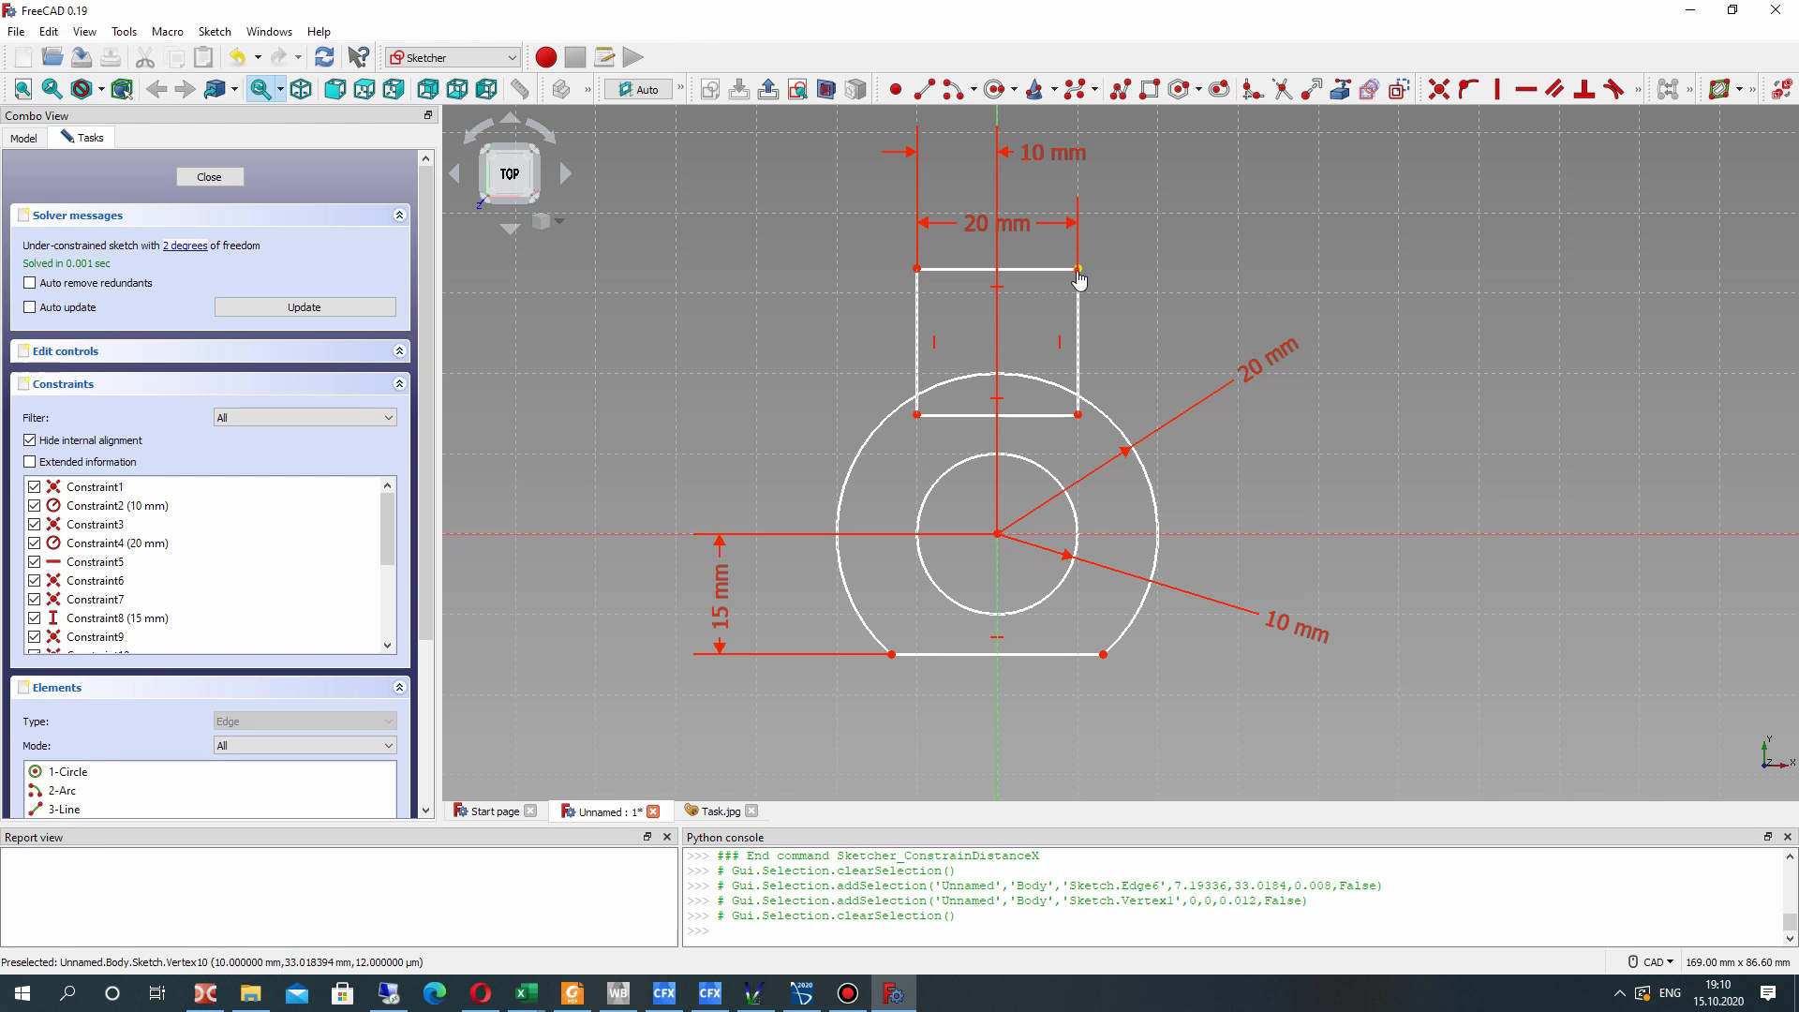
# - Constrain the rectangle's upper-right corner 30 mm vertically from the origin and place the label left of the profile
pyautogui.click(1078, 270)
pyautogui.click(998, 535)
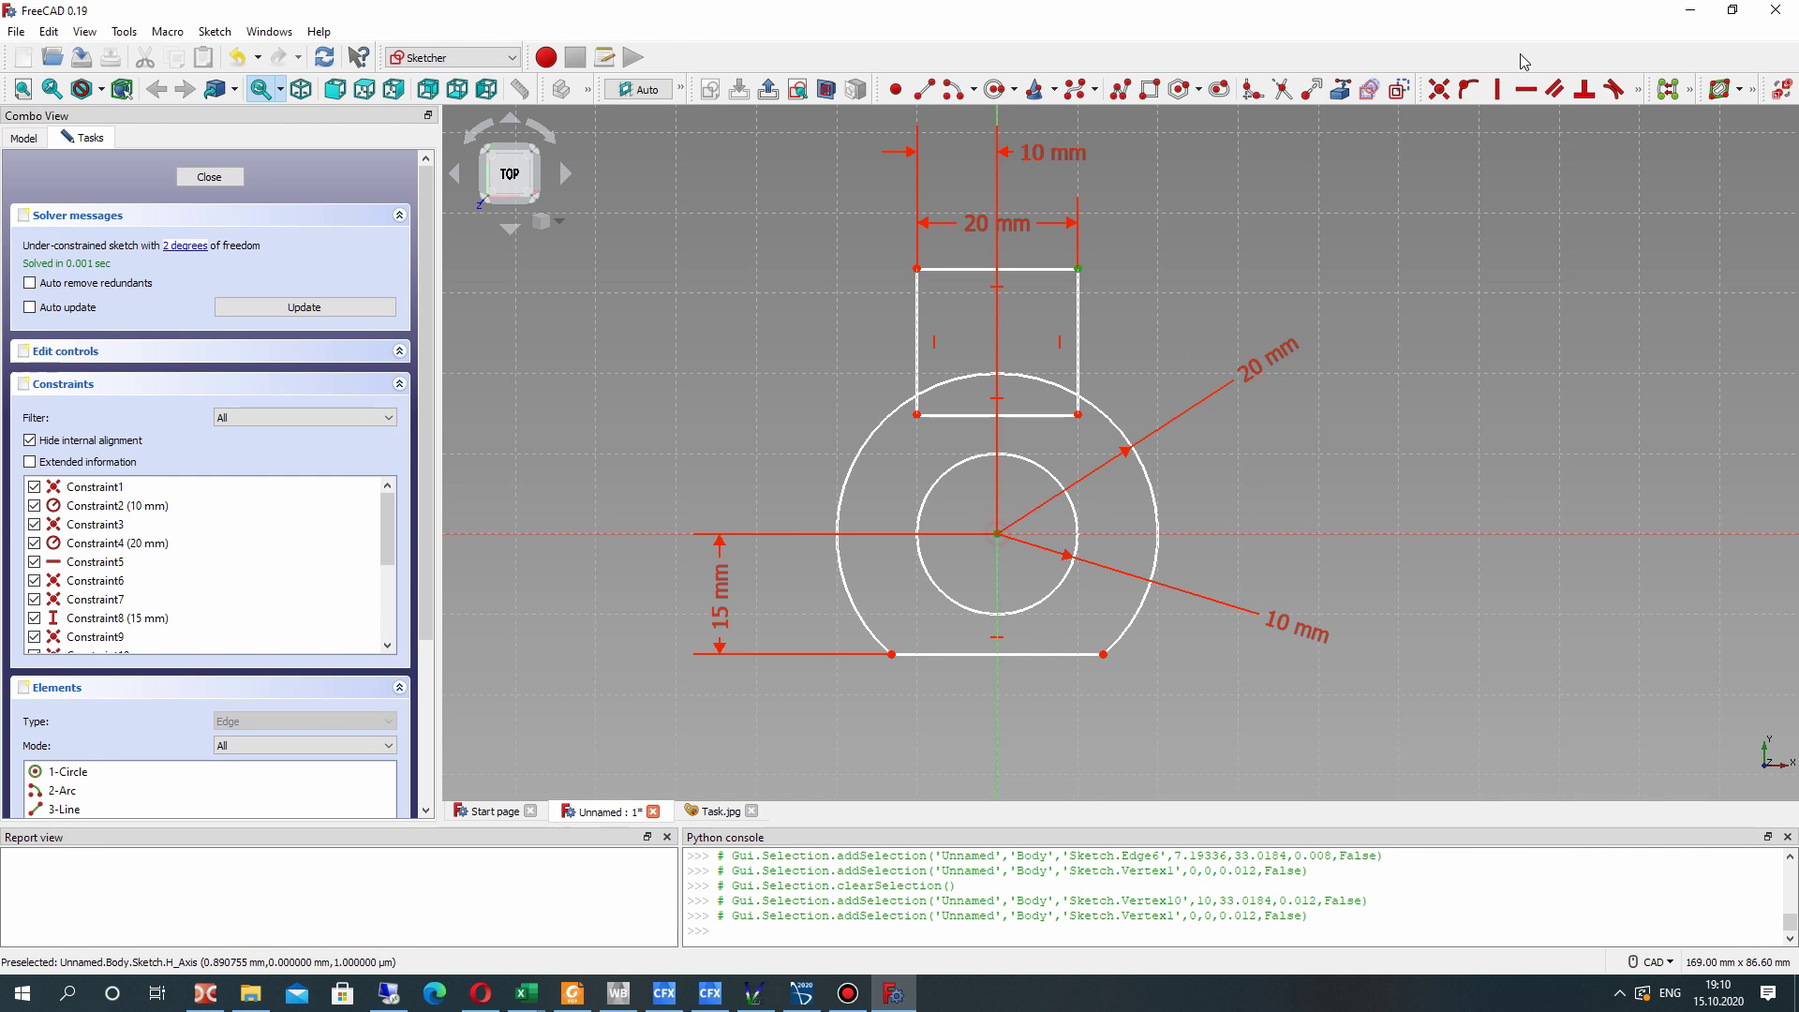
pyautogui.click(1637, 90)
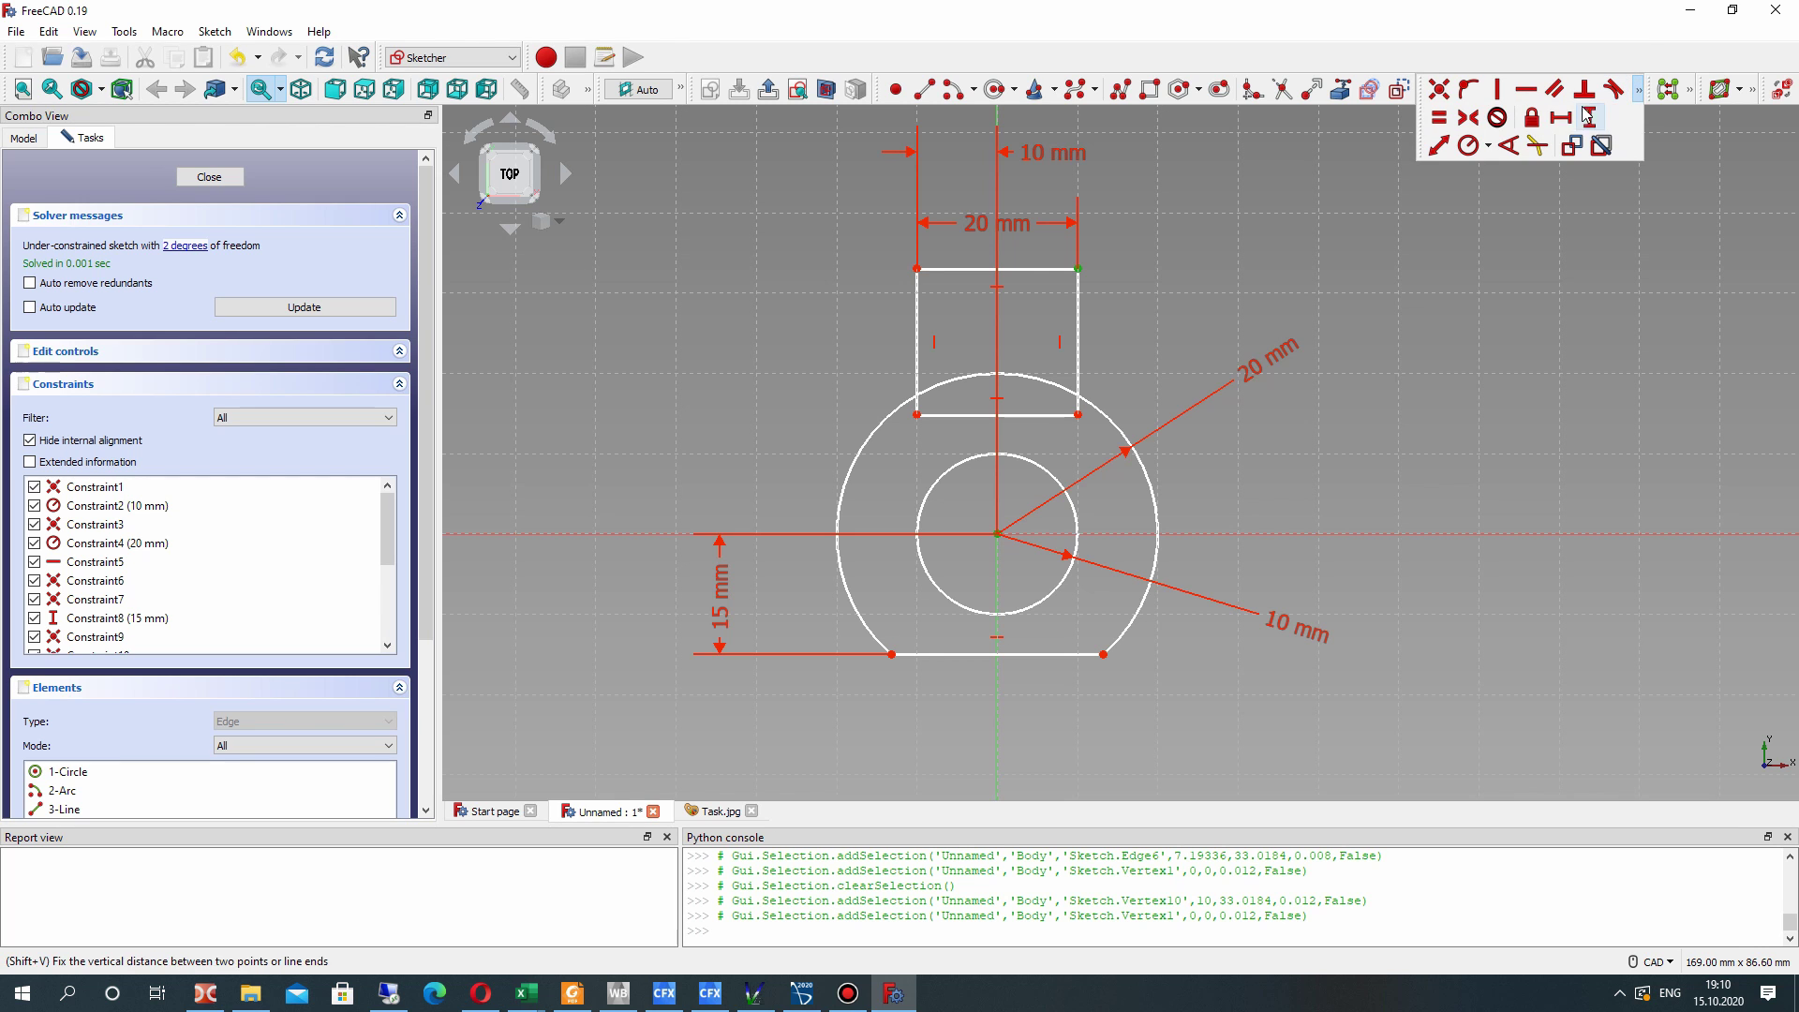
pyautogui.click(1586, 116)
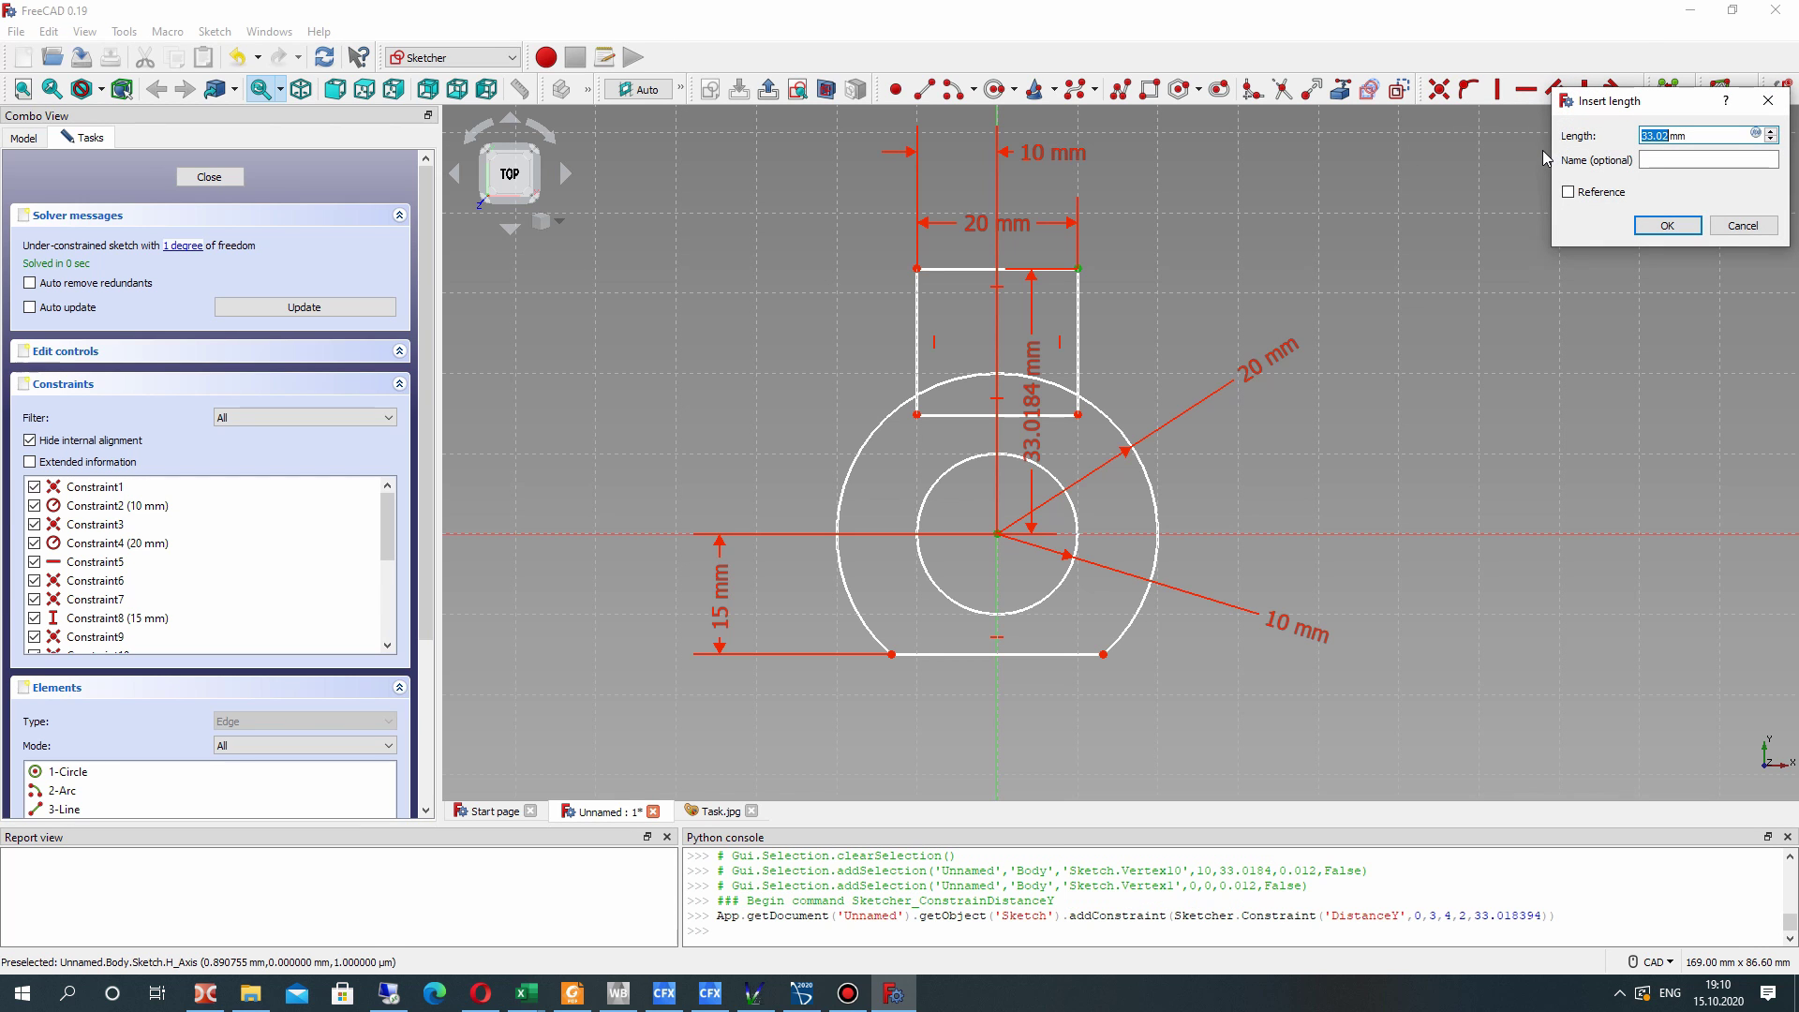
pyautogui.write('30')
pyautogui.press('Return')
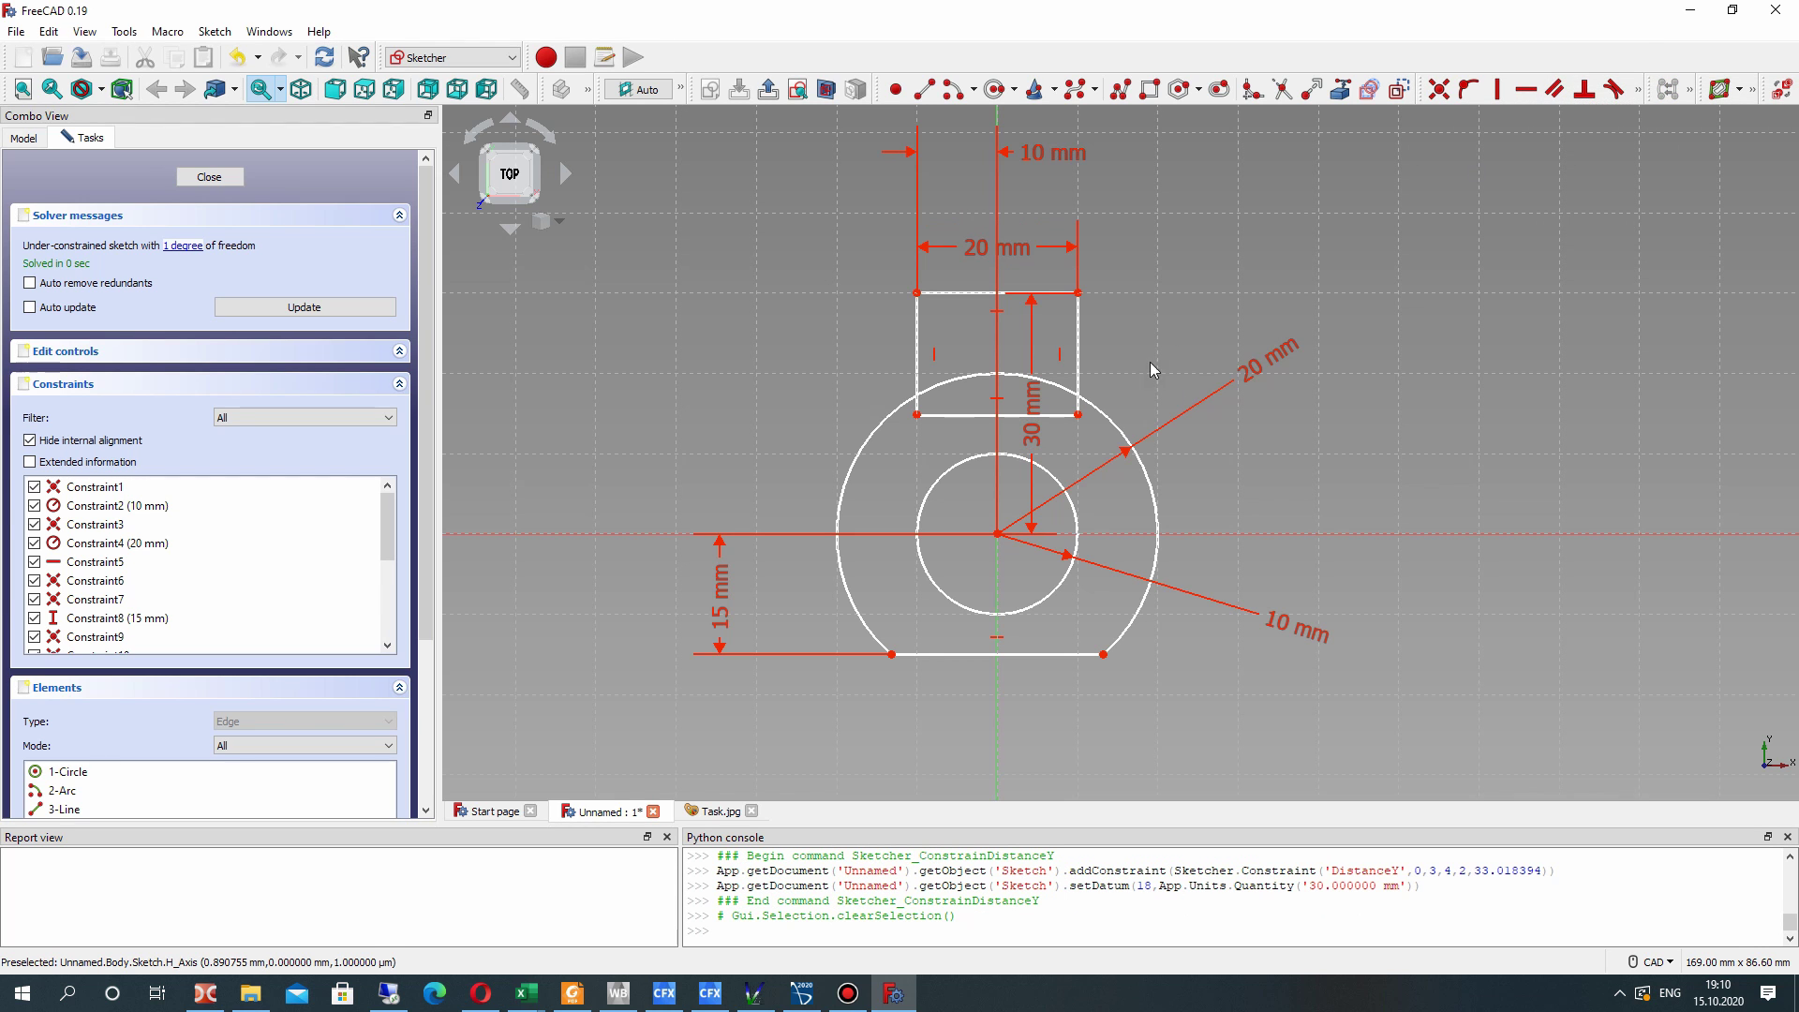
pyautogui.moveTo(1031, 440); pyautogui.dragTo(724, 429)
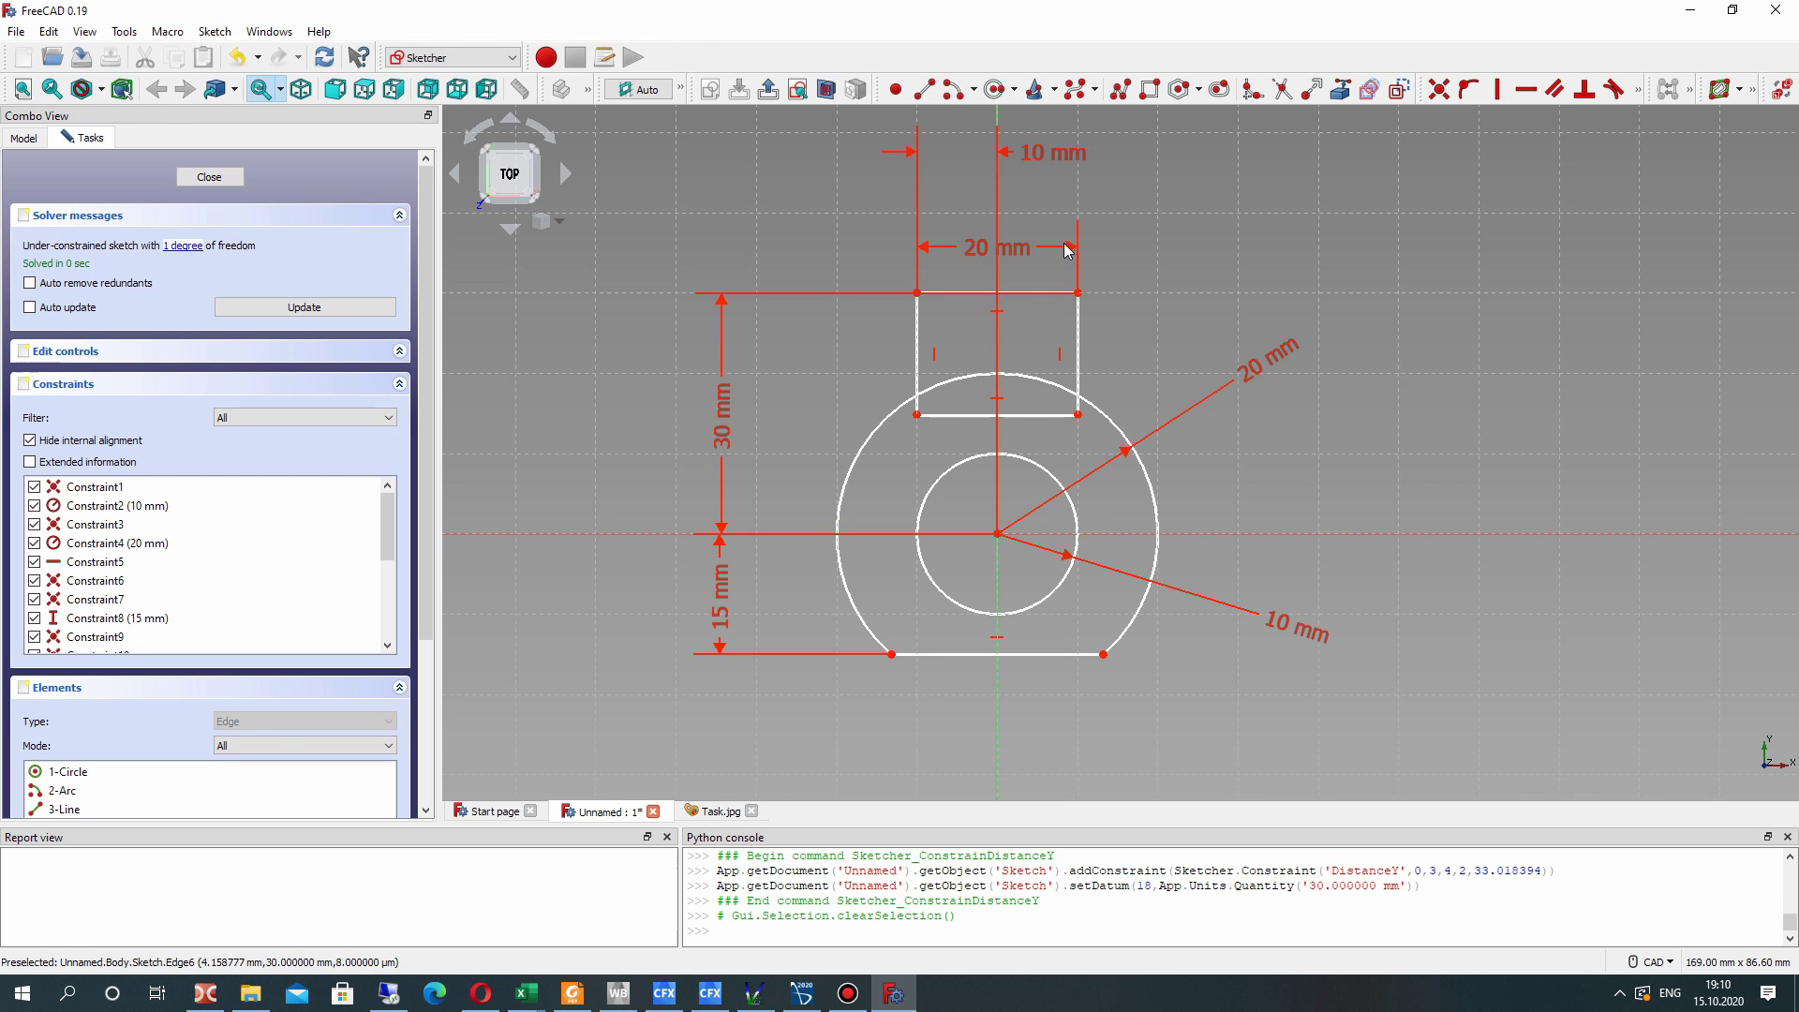
# - Trim the outer arc inside the rectangle and both short ends of the rectangle's vertical sides that extend below the arc
pyautogui.click(1282, 89)
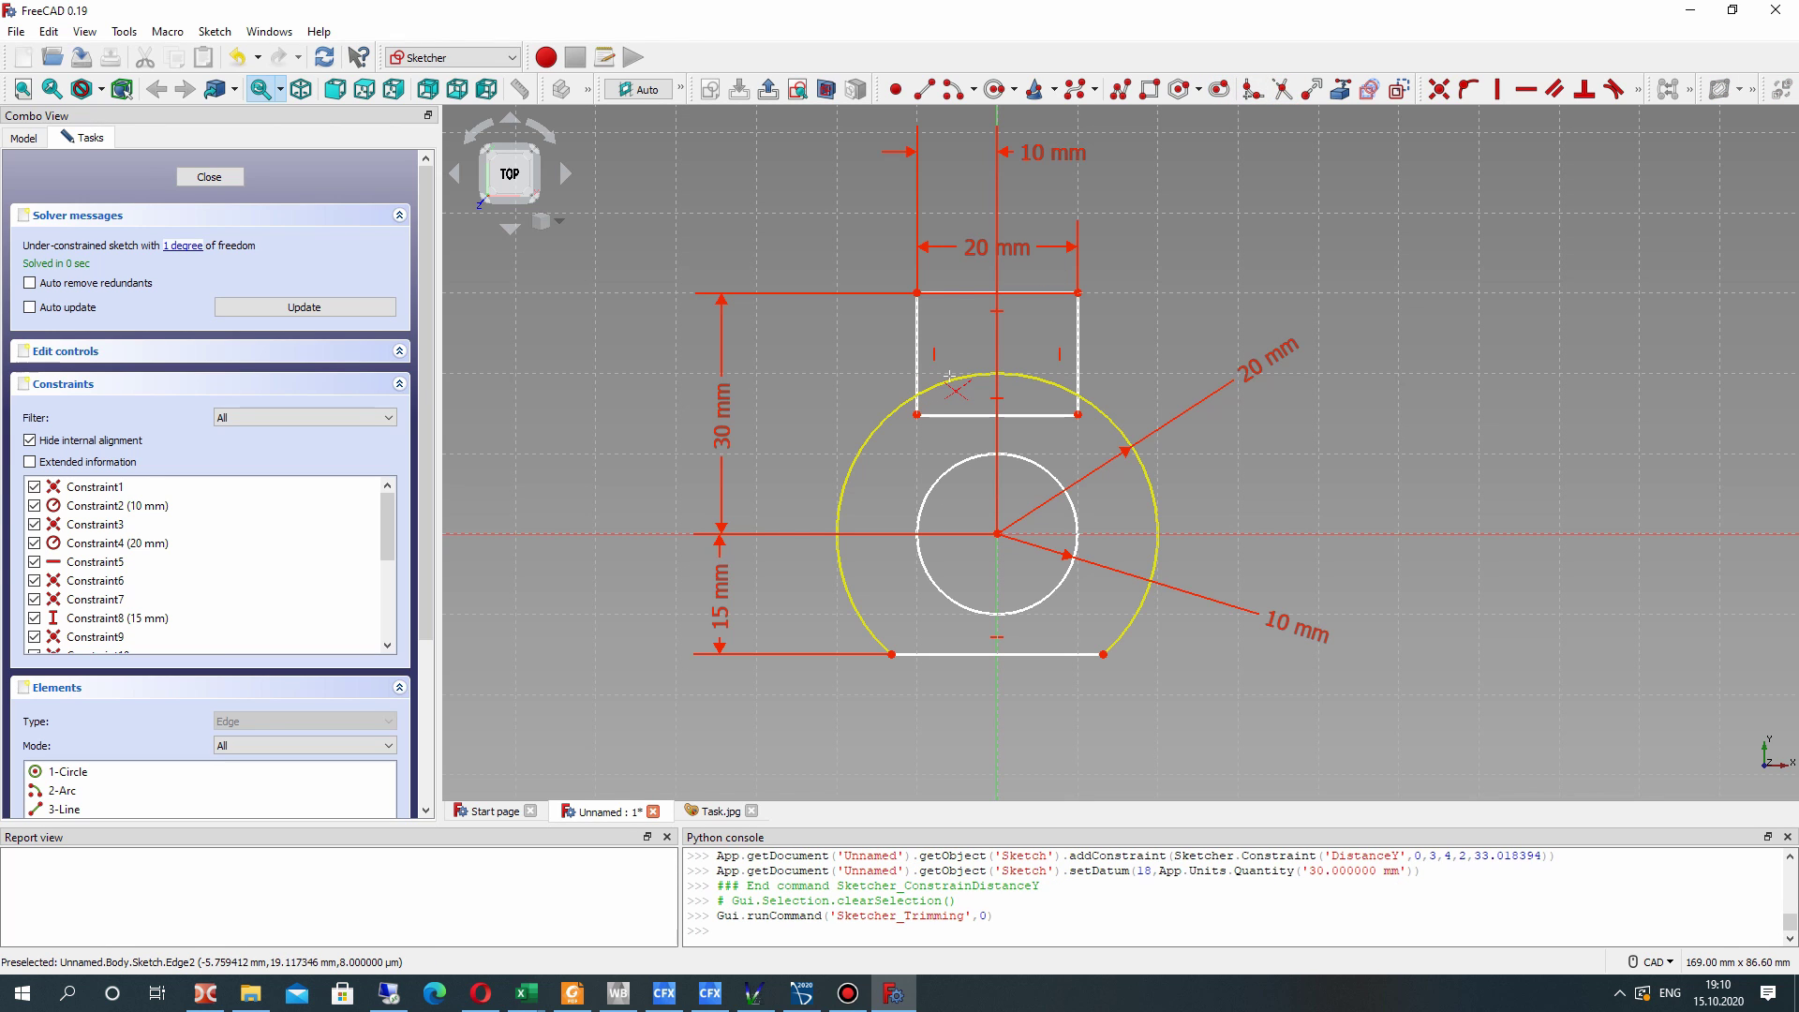
pyautogui.click(947, 380)
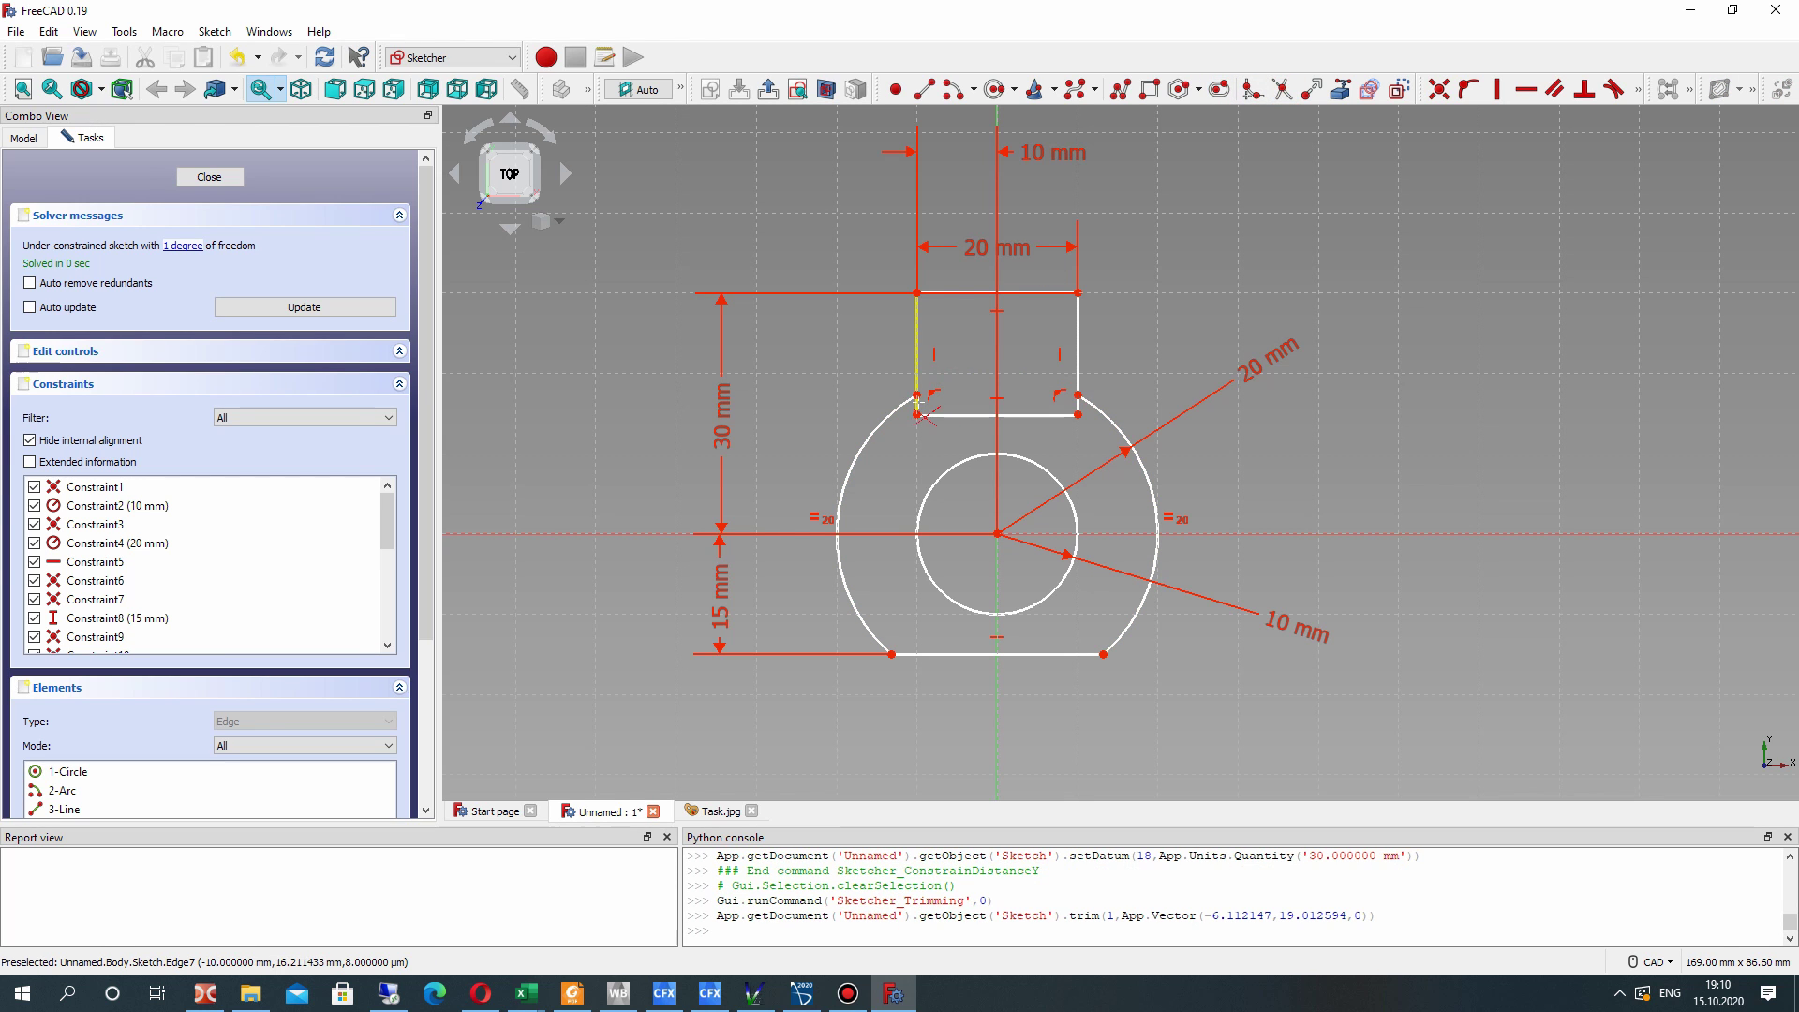
pyautogui.click(919, 406)
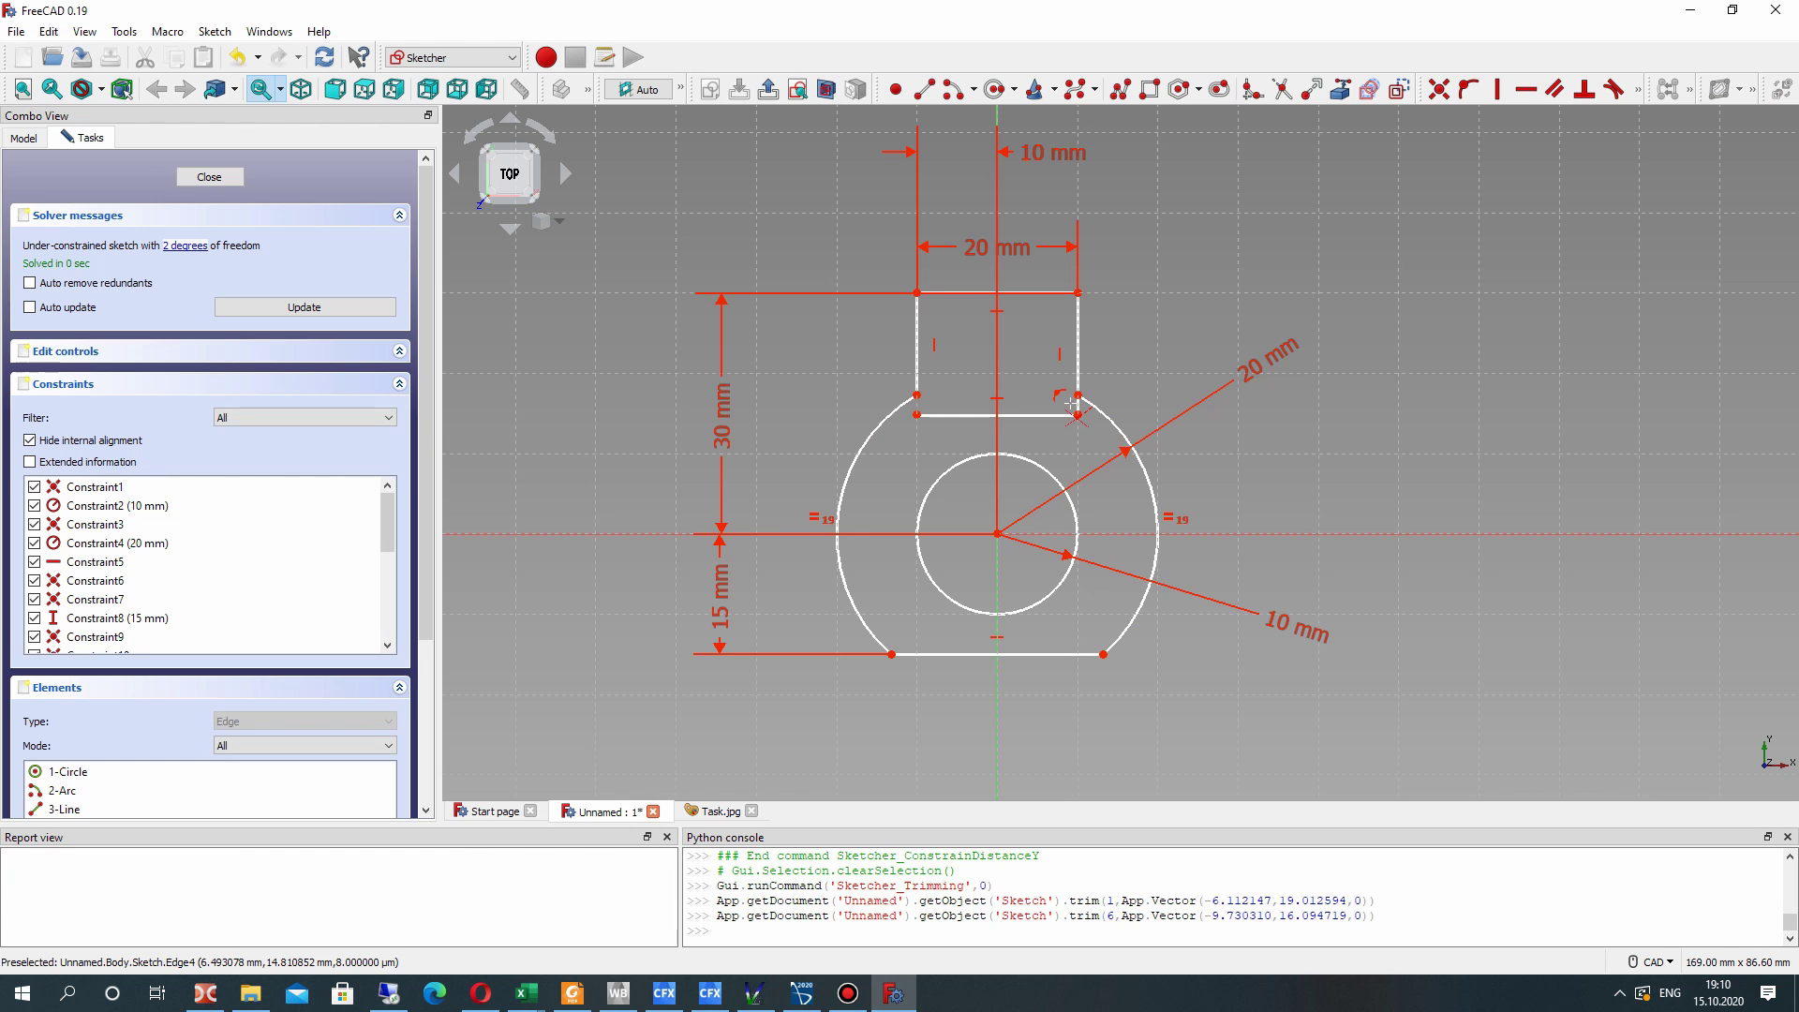
pyautogui.hotkey('ctrl', 'z')
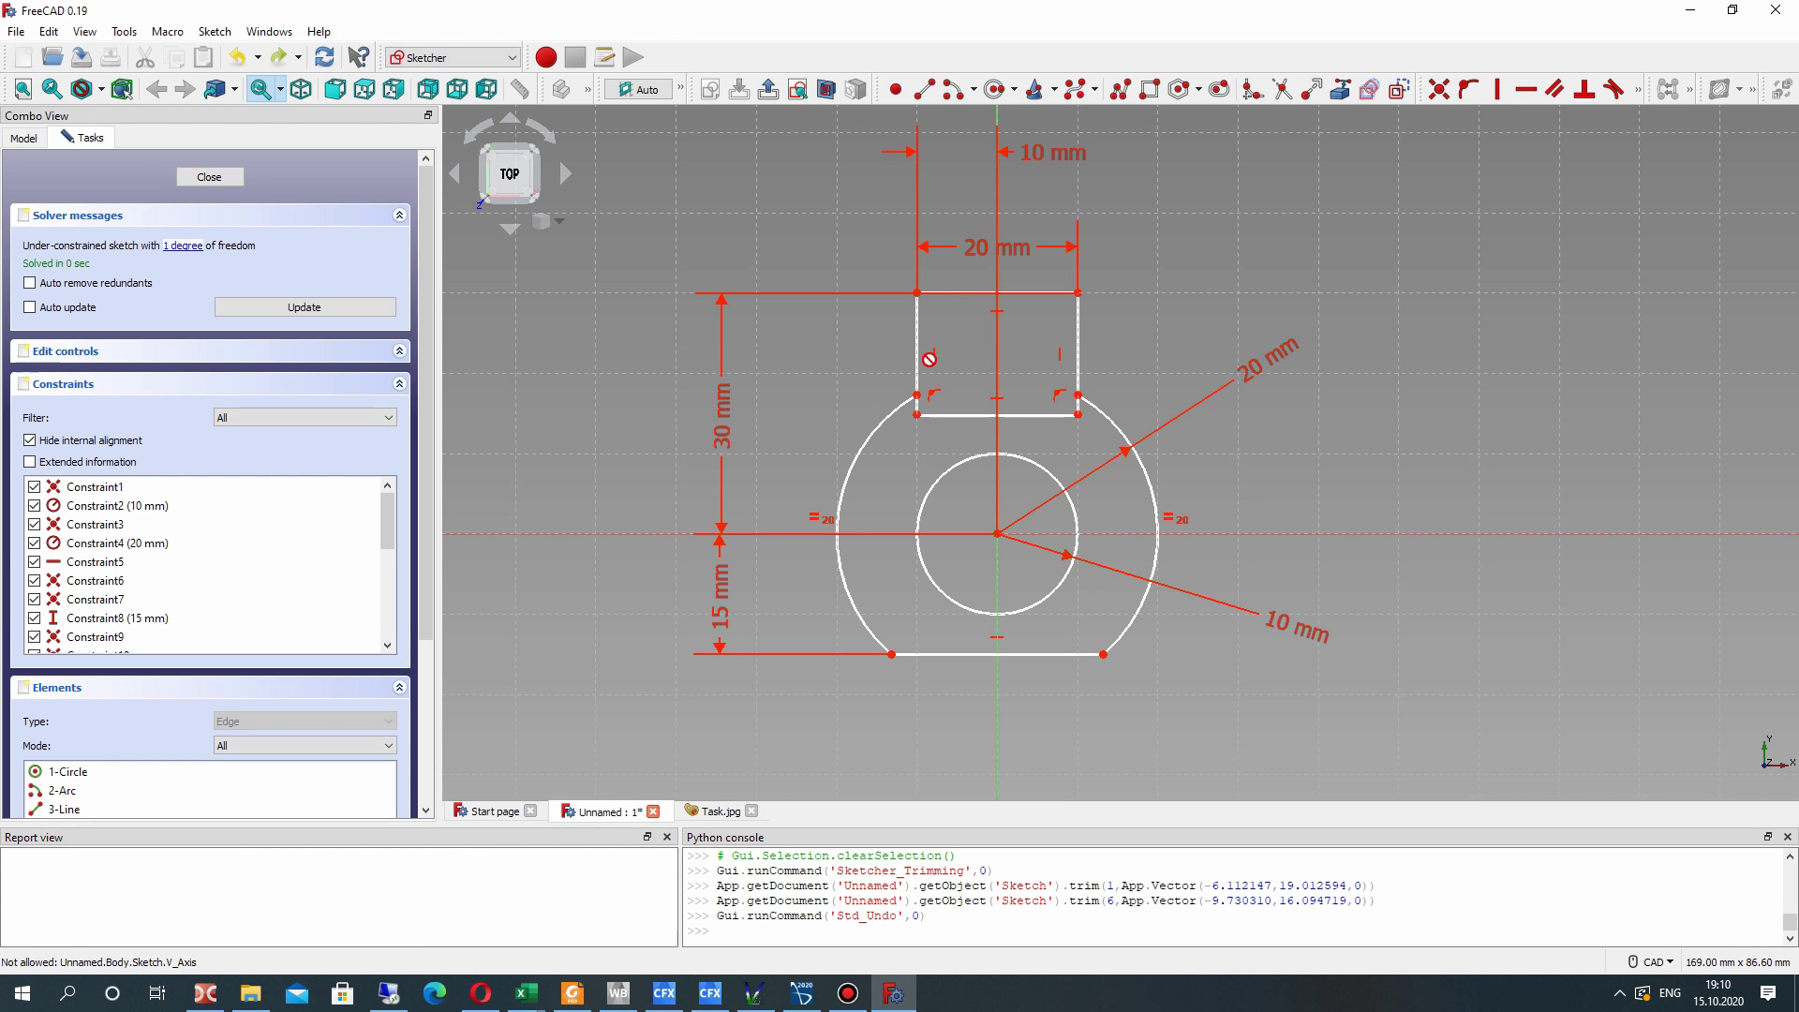
pyautogui.scroll(4, 913, 410)
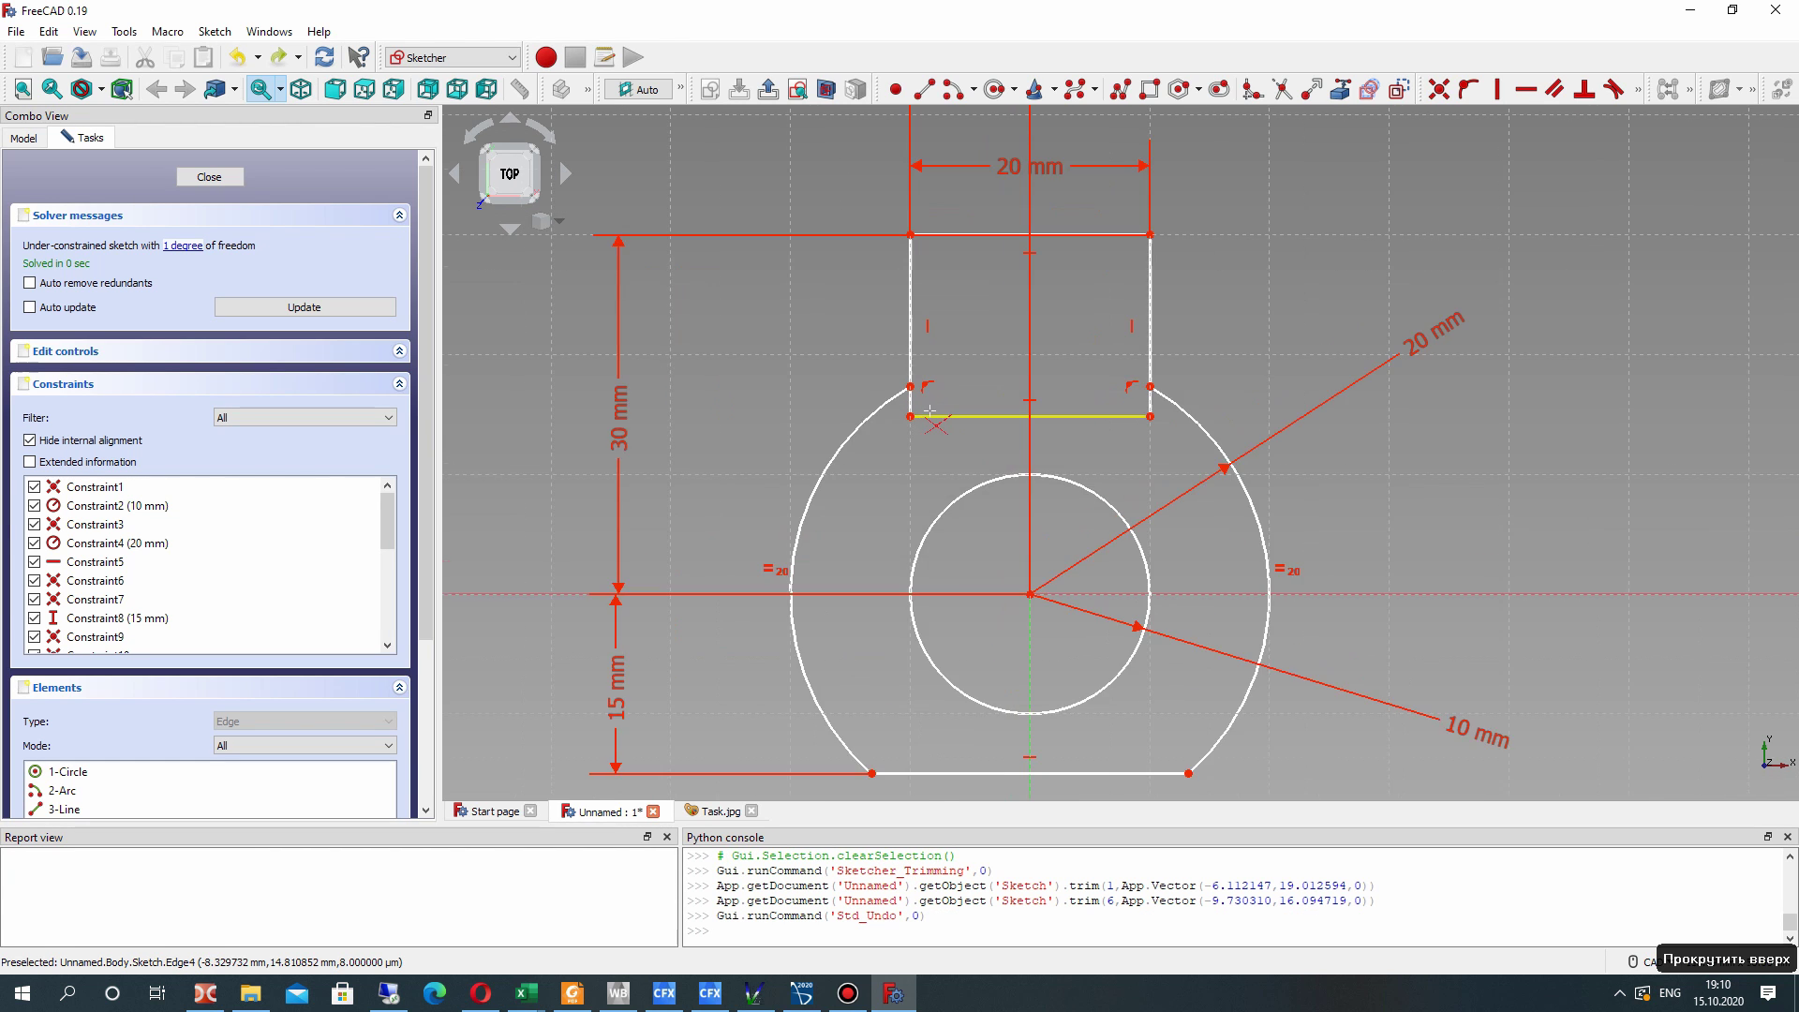
pyautogui.click(906, 402)
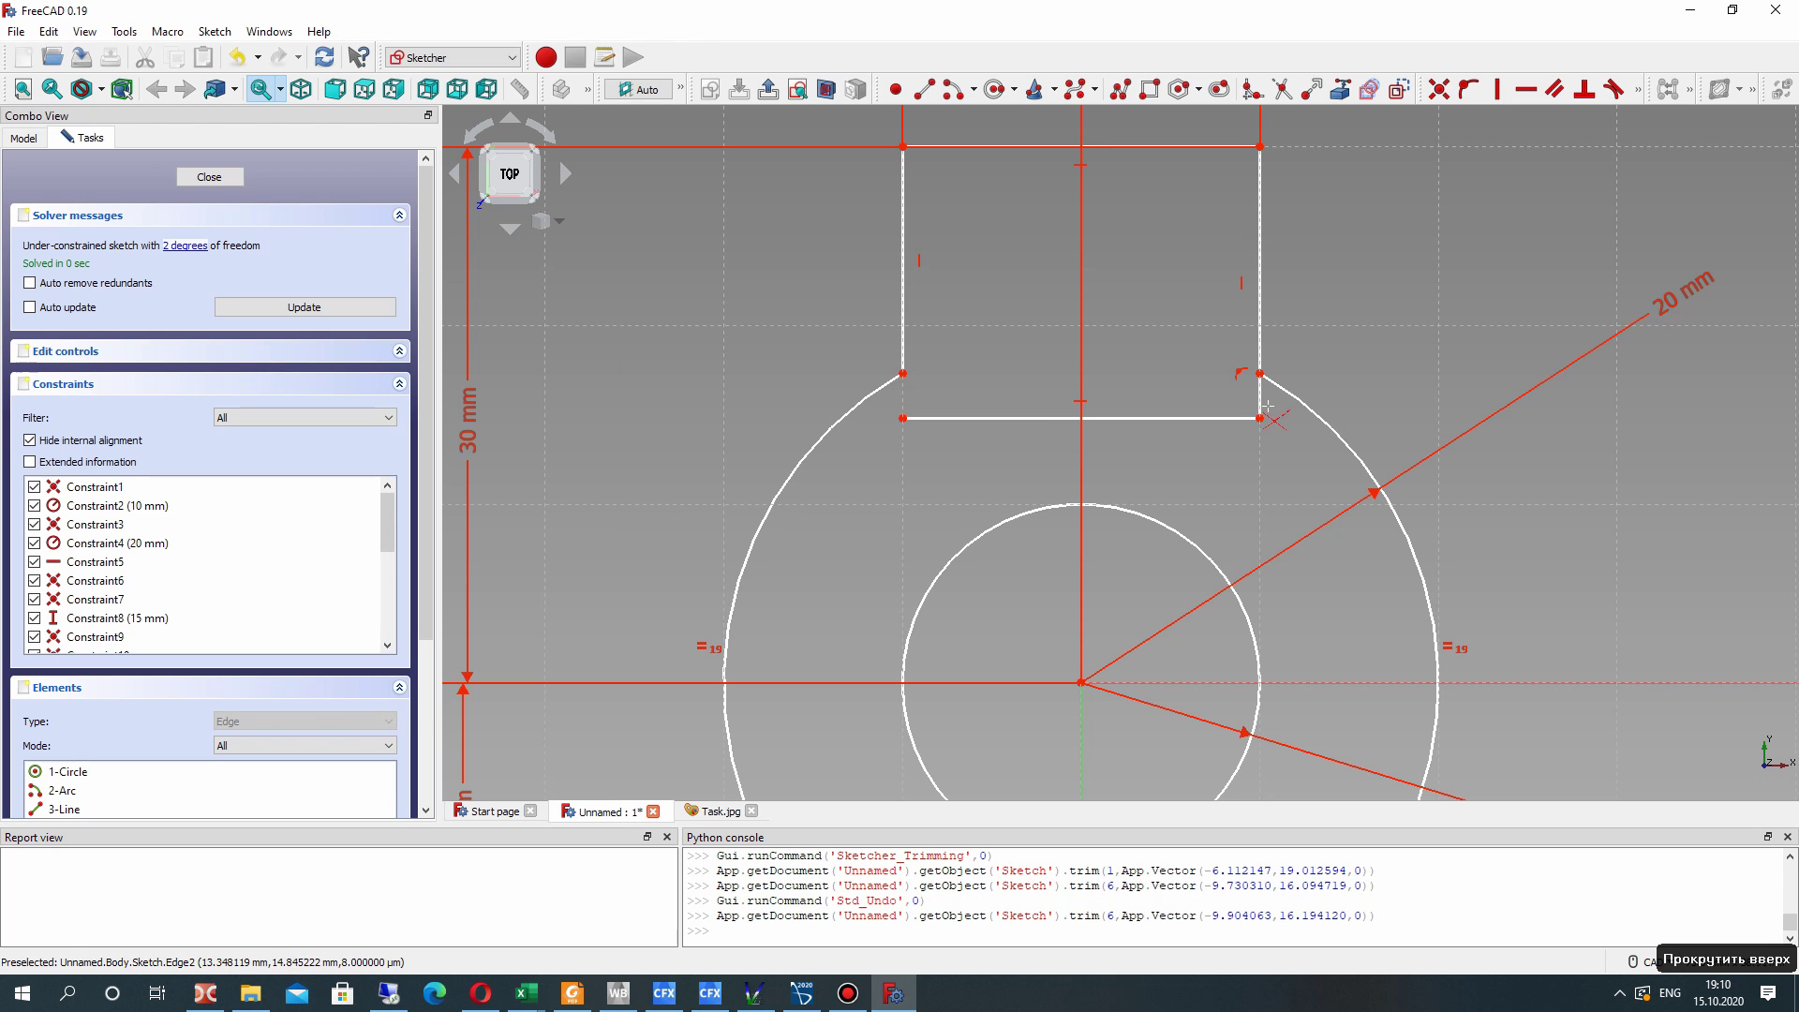
pyautogui.click(1259, 394)
# - Delete the rectangle's lower horizontal edge so the lug opens into the round body
pyautogui.click(1168, 418)
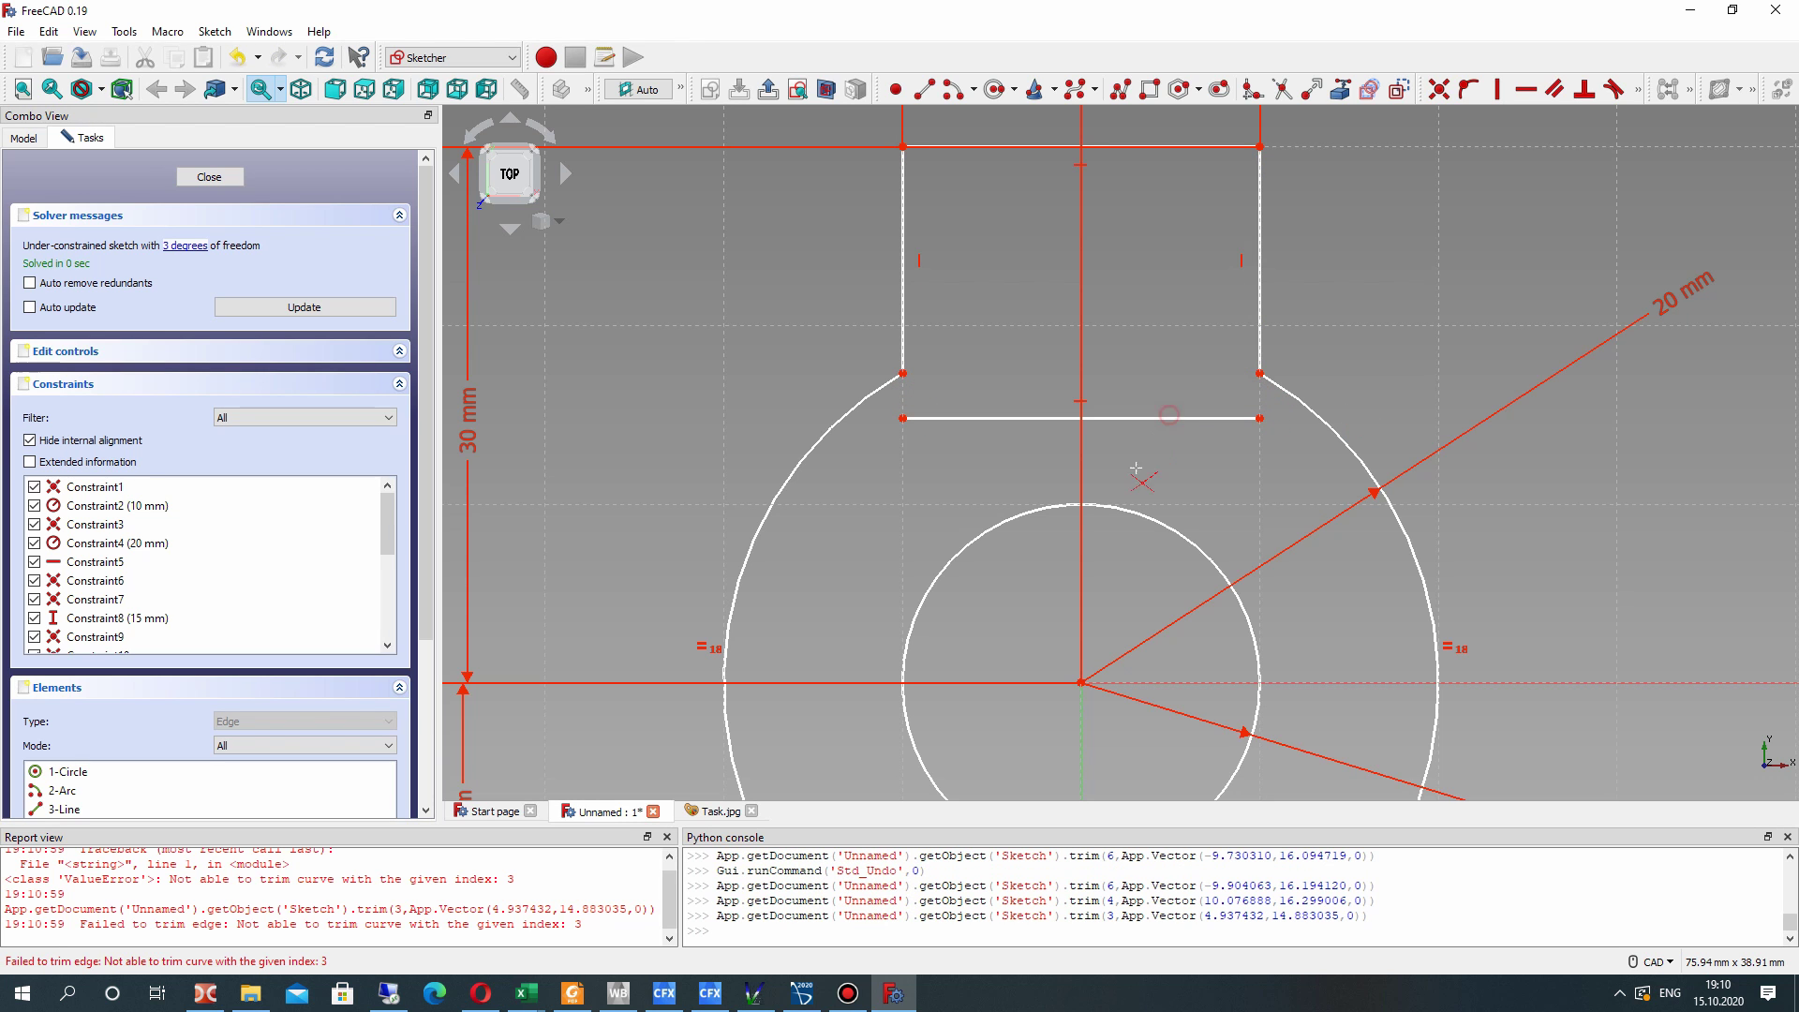
pyautogui.rightClick(1119, 421)
pyautogui.click(1131, 419)
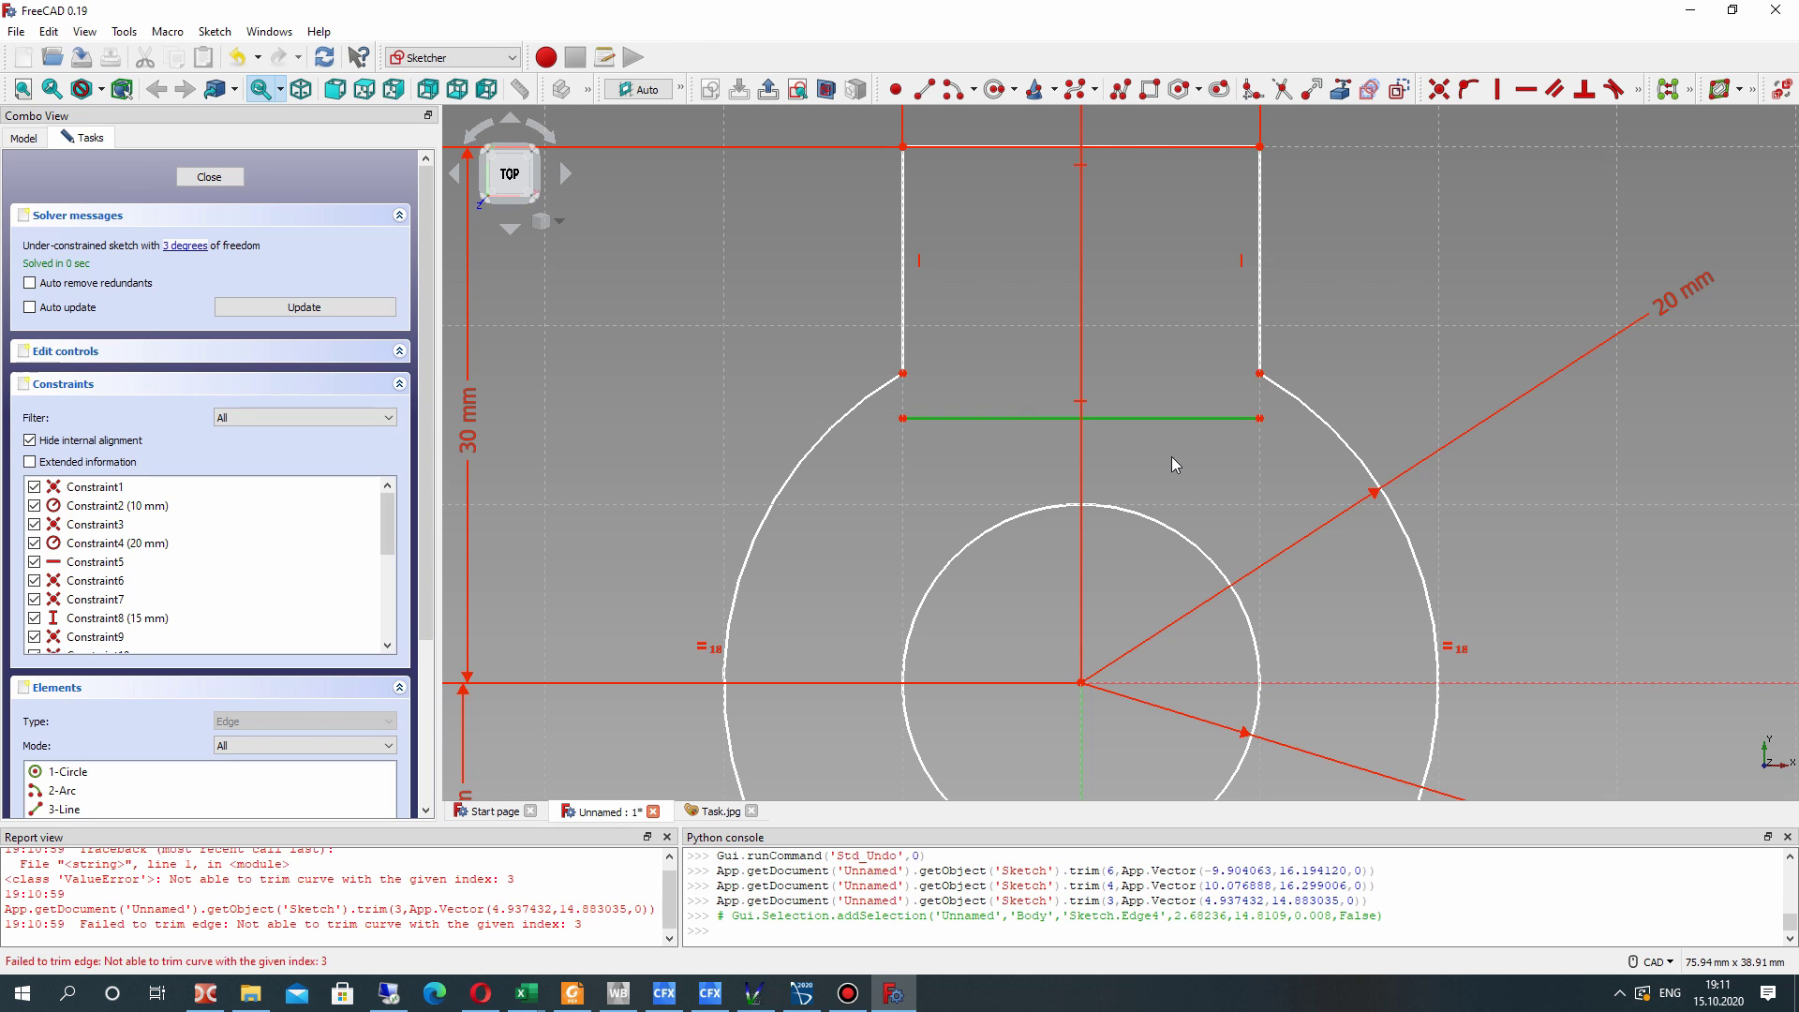
pyautogui.press('Delete')
pyautogui.scroll(-5, 1145, 413)
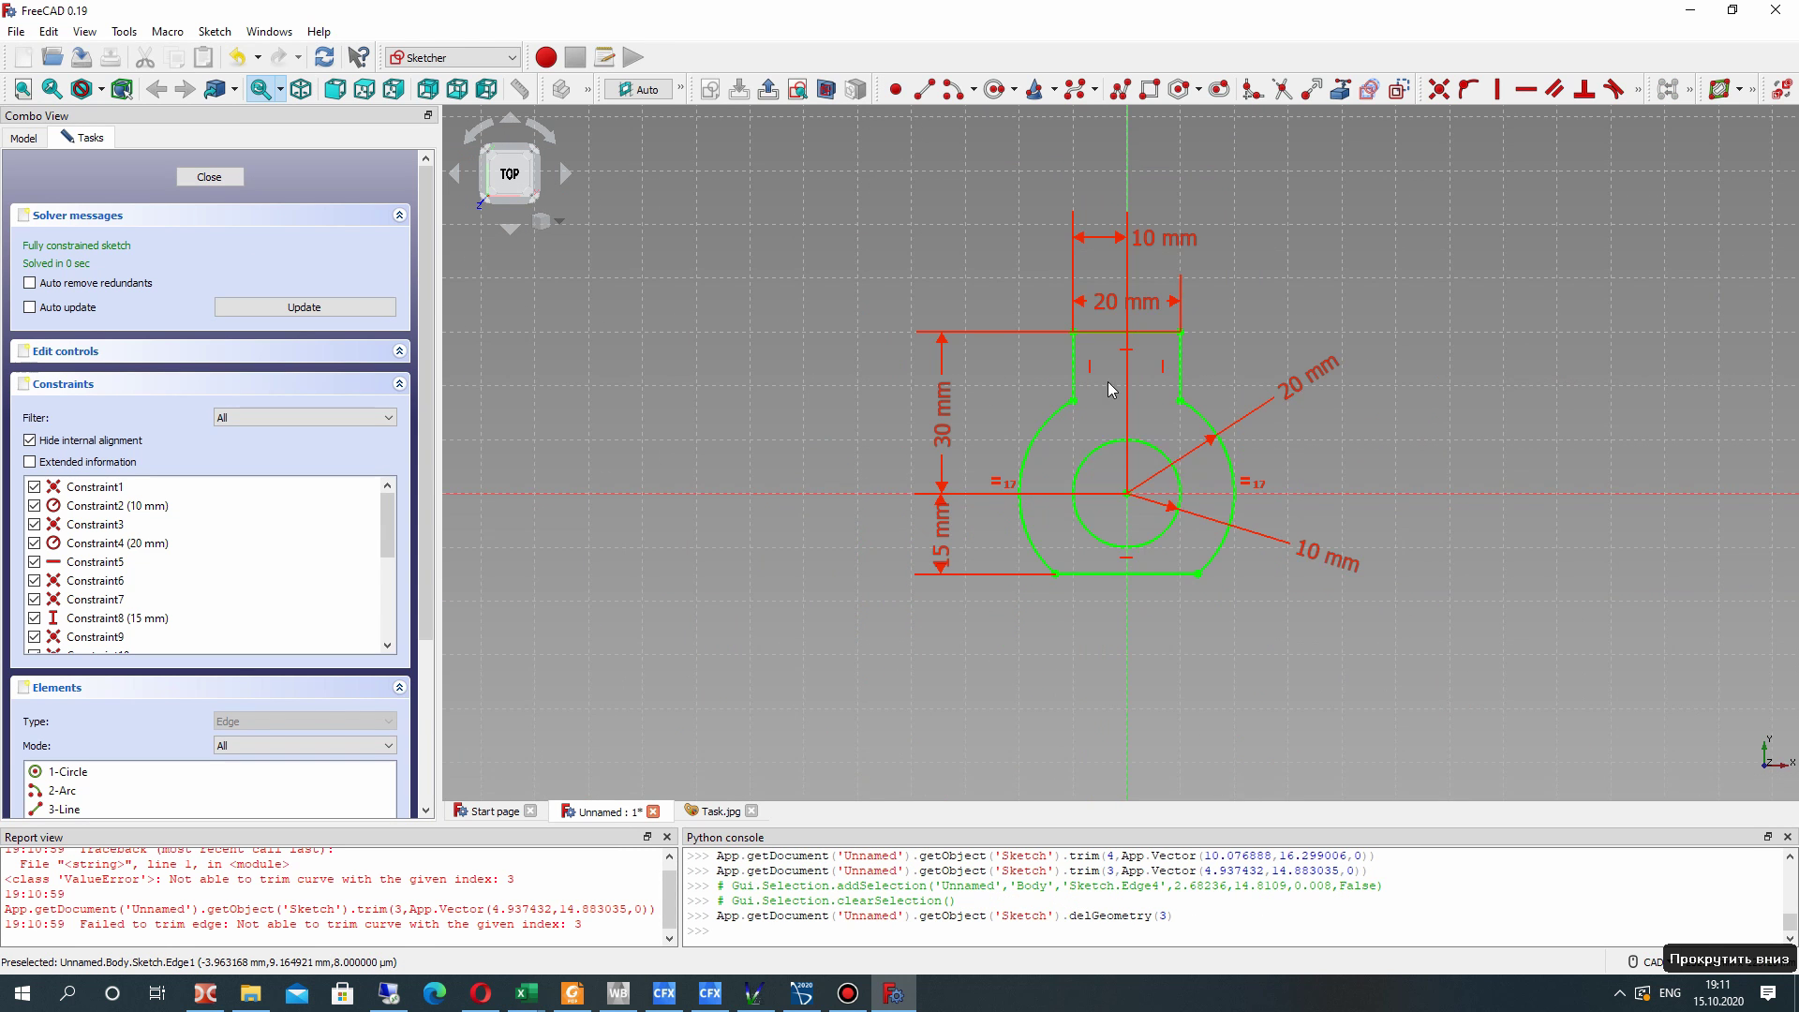
# - Check the reference picture and fillet both corners where the lug's vertical sides meet the outer arcs
pyautogui.scroll(4, 1115, 389)
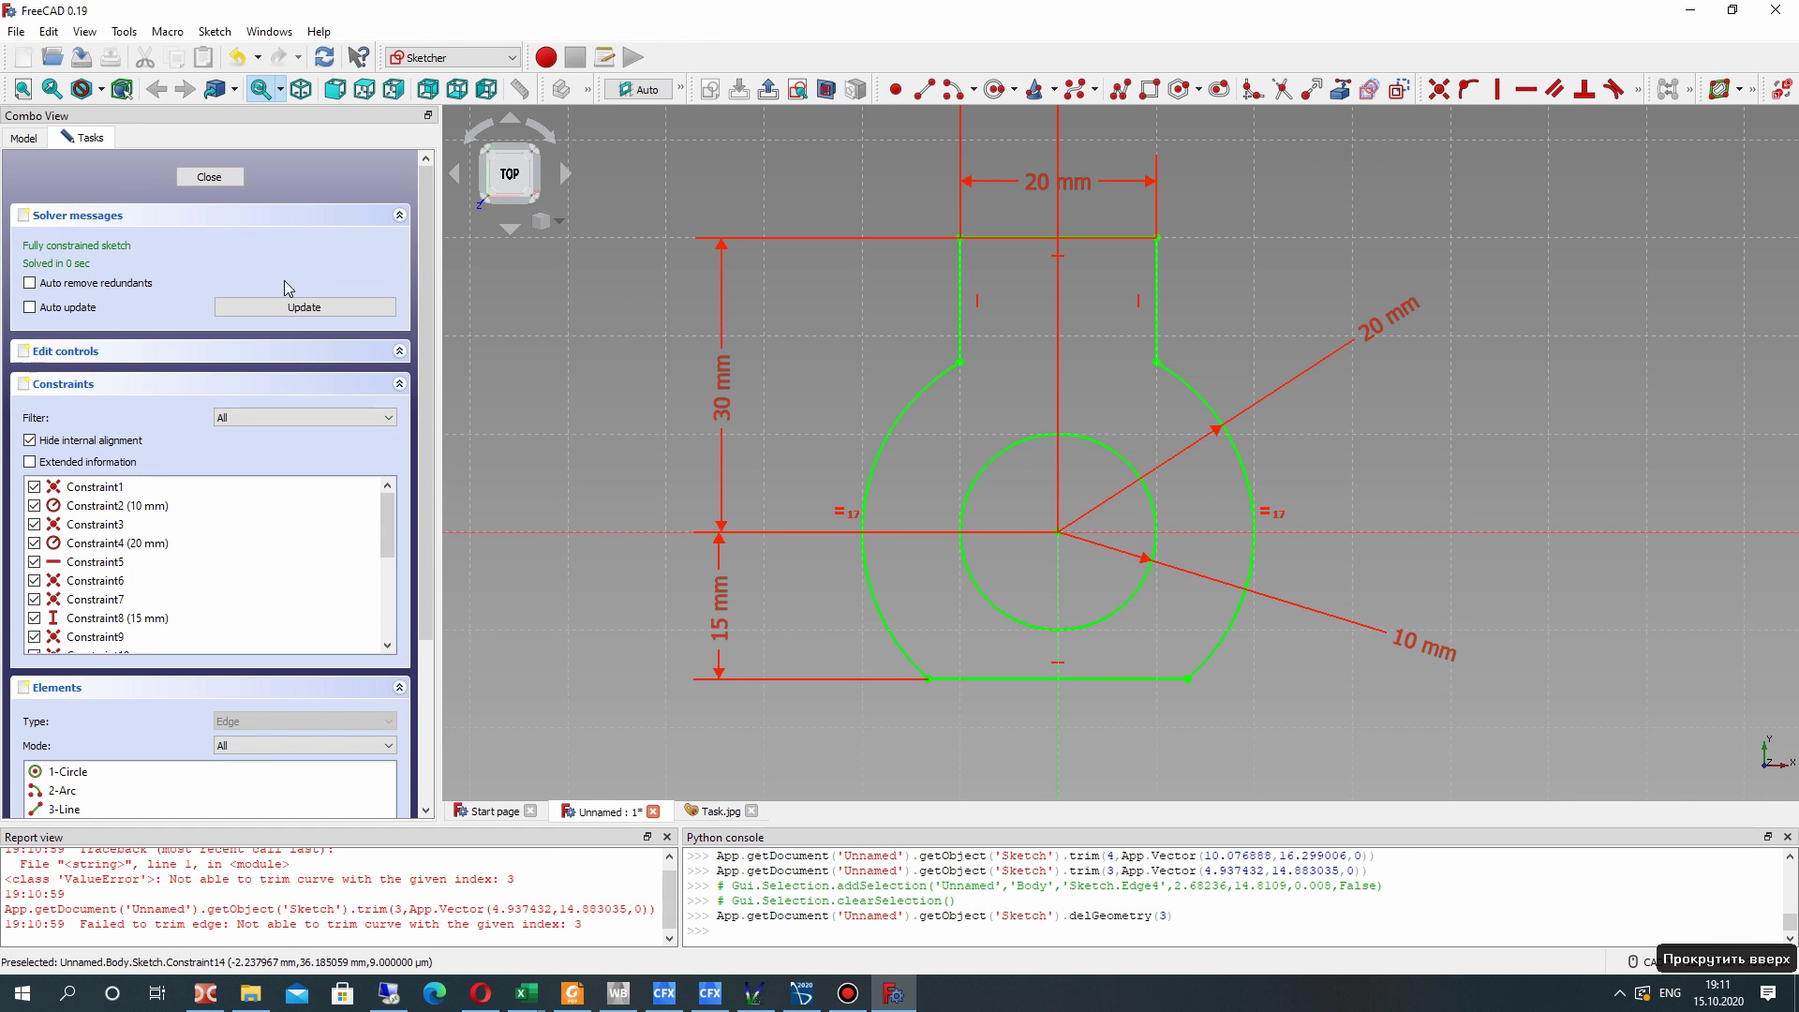
pyautogui.moveTo(960, 361); pyautogui.dragTo(1014, 382)
pyautogui.click(691, 808)
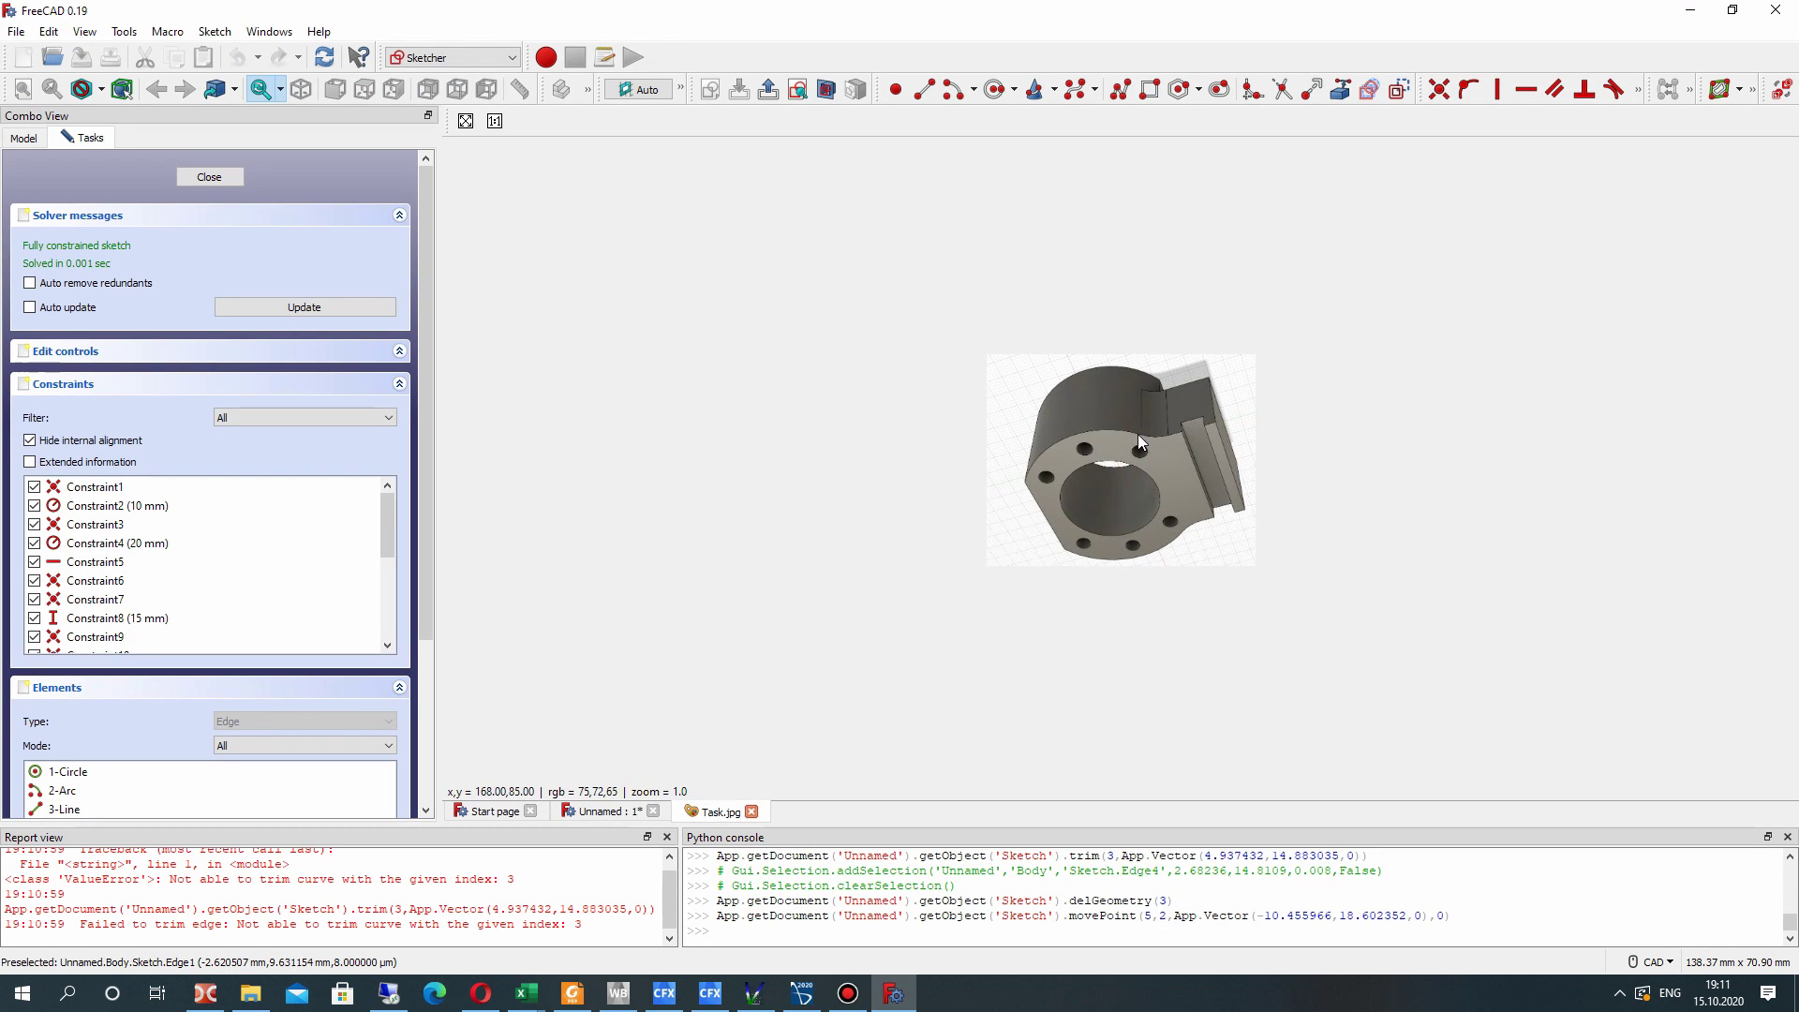
pyautogui.click(590, 812)
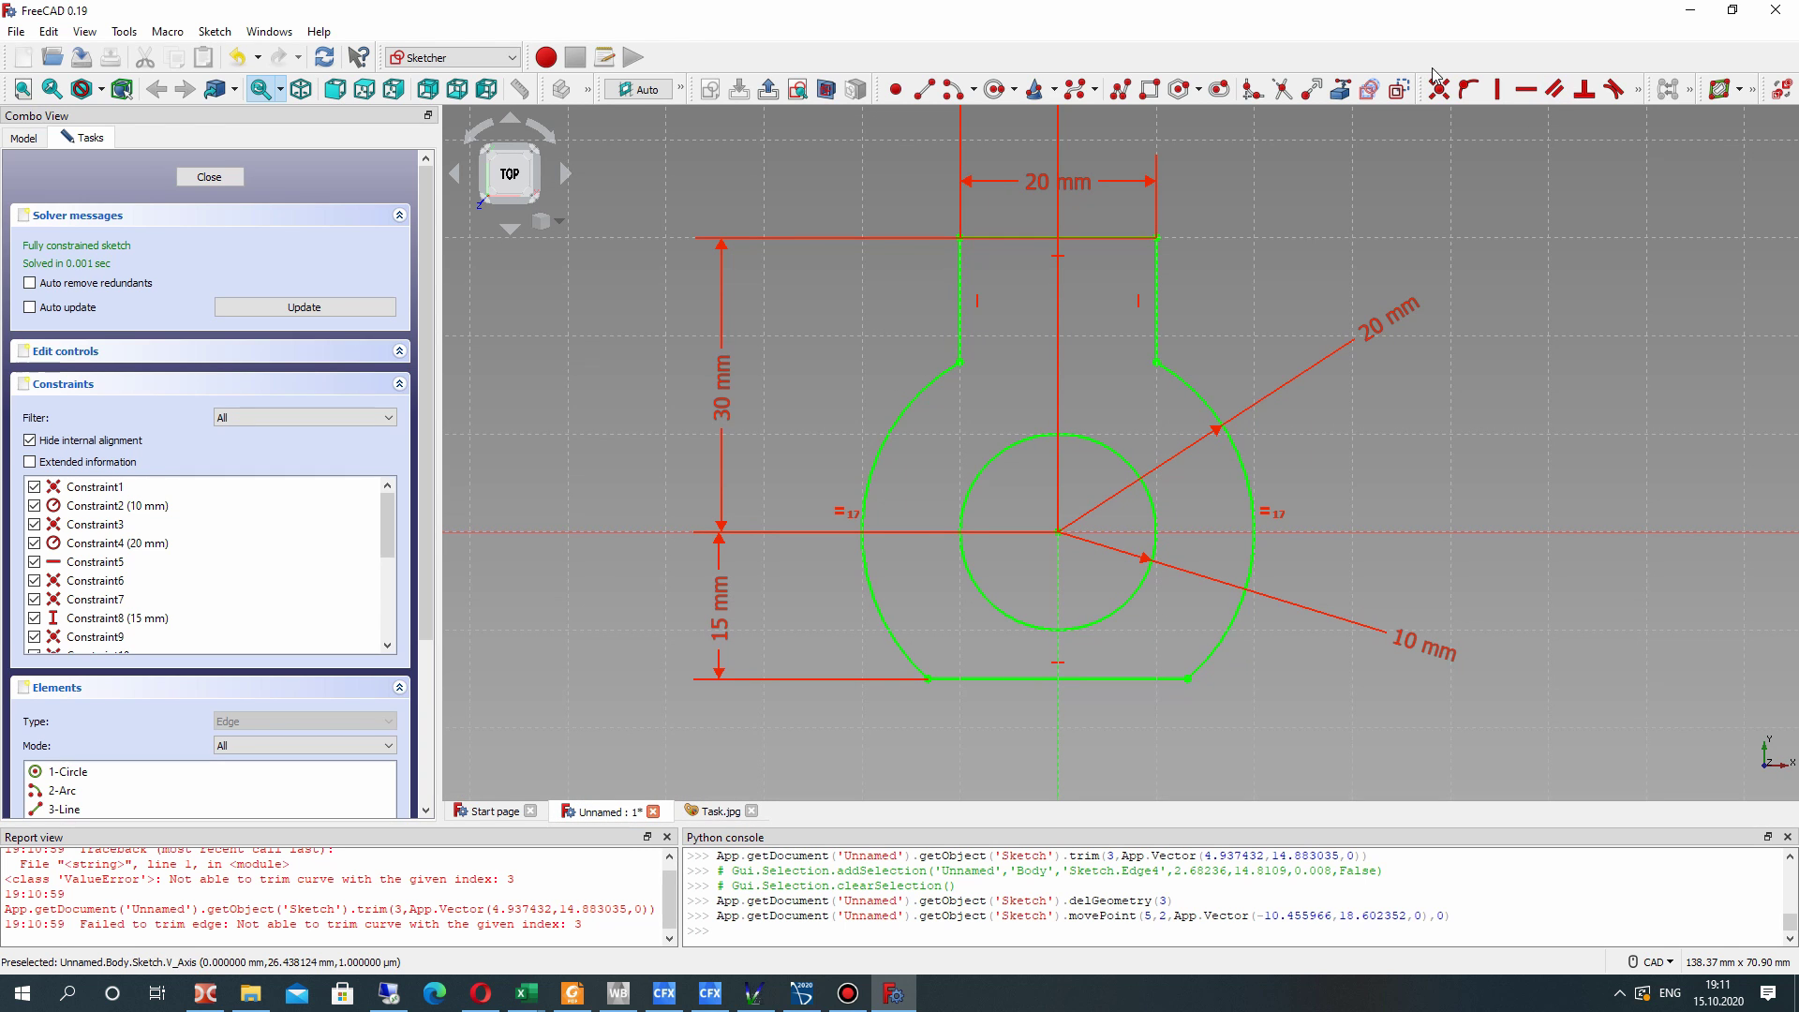
pyautogui.click(960, 331)
pyautogui.click(944, 373)
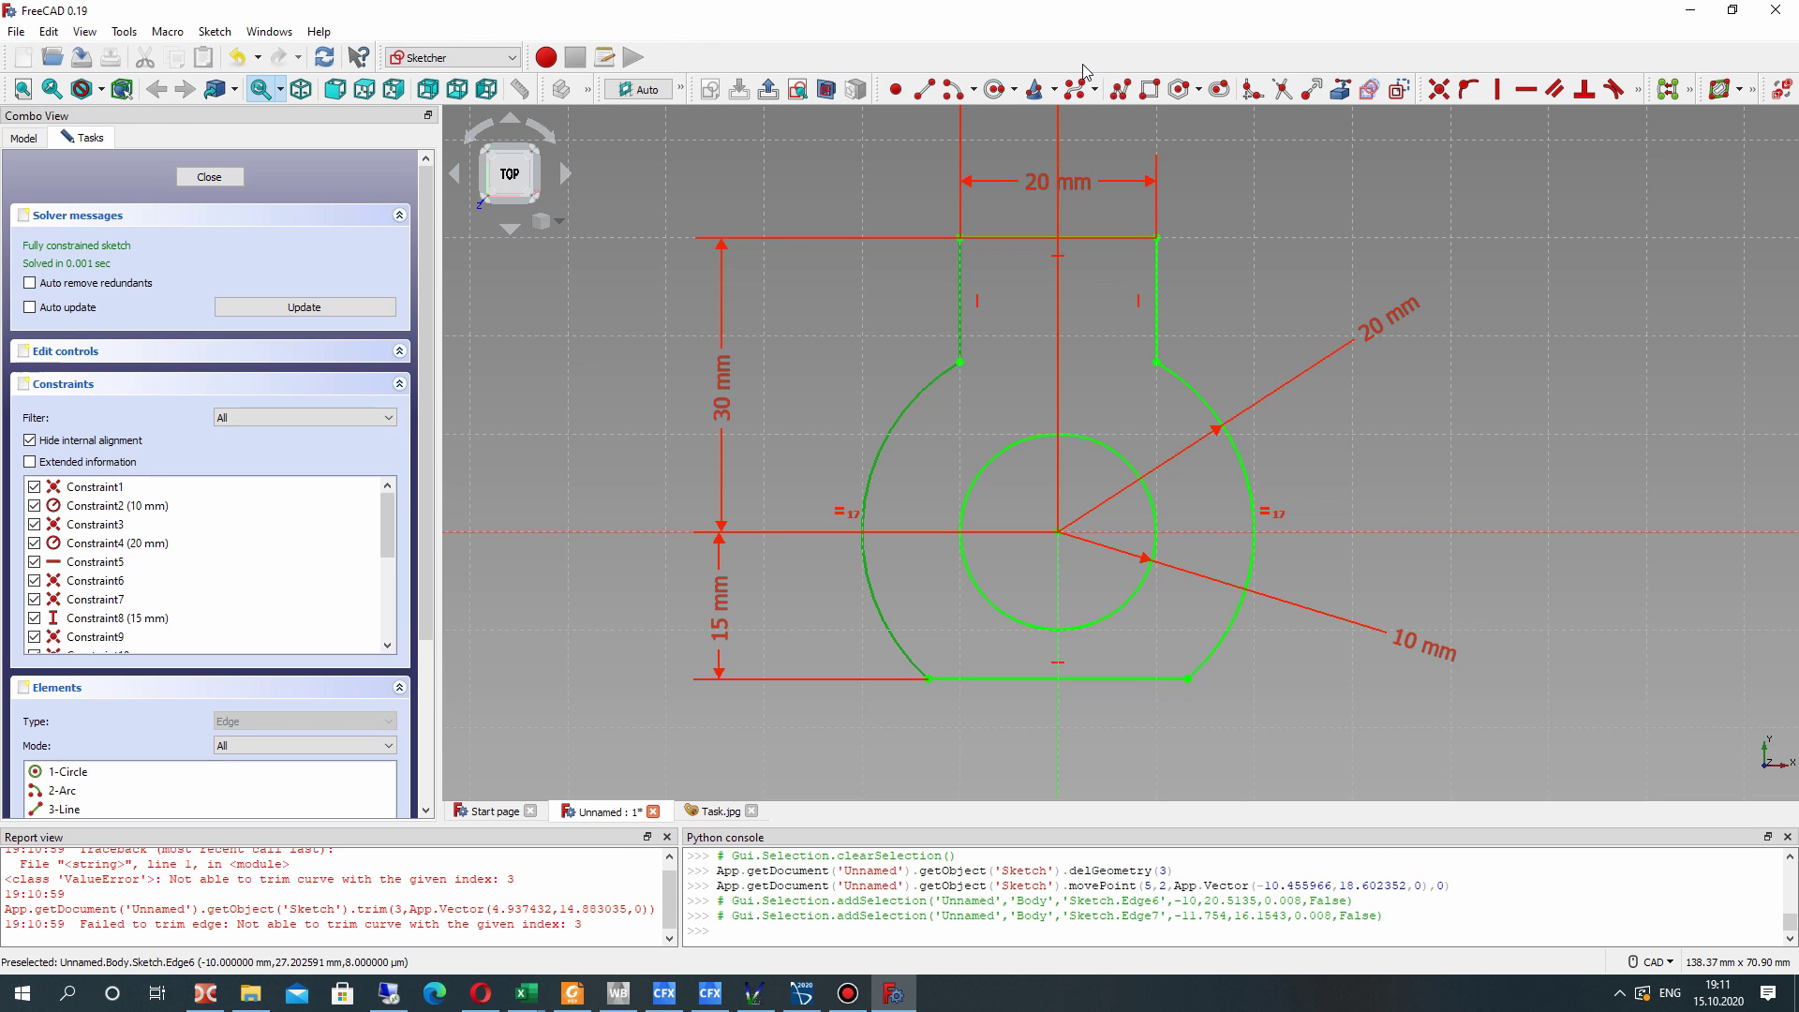
pyautogui.click(1468, 88)
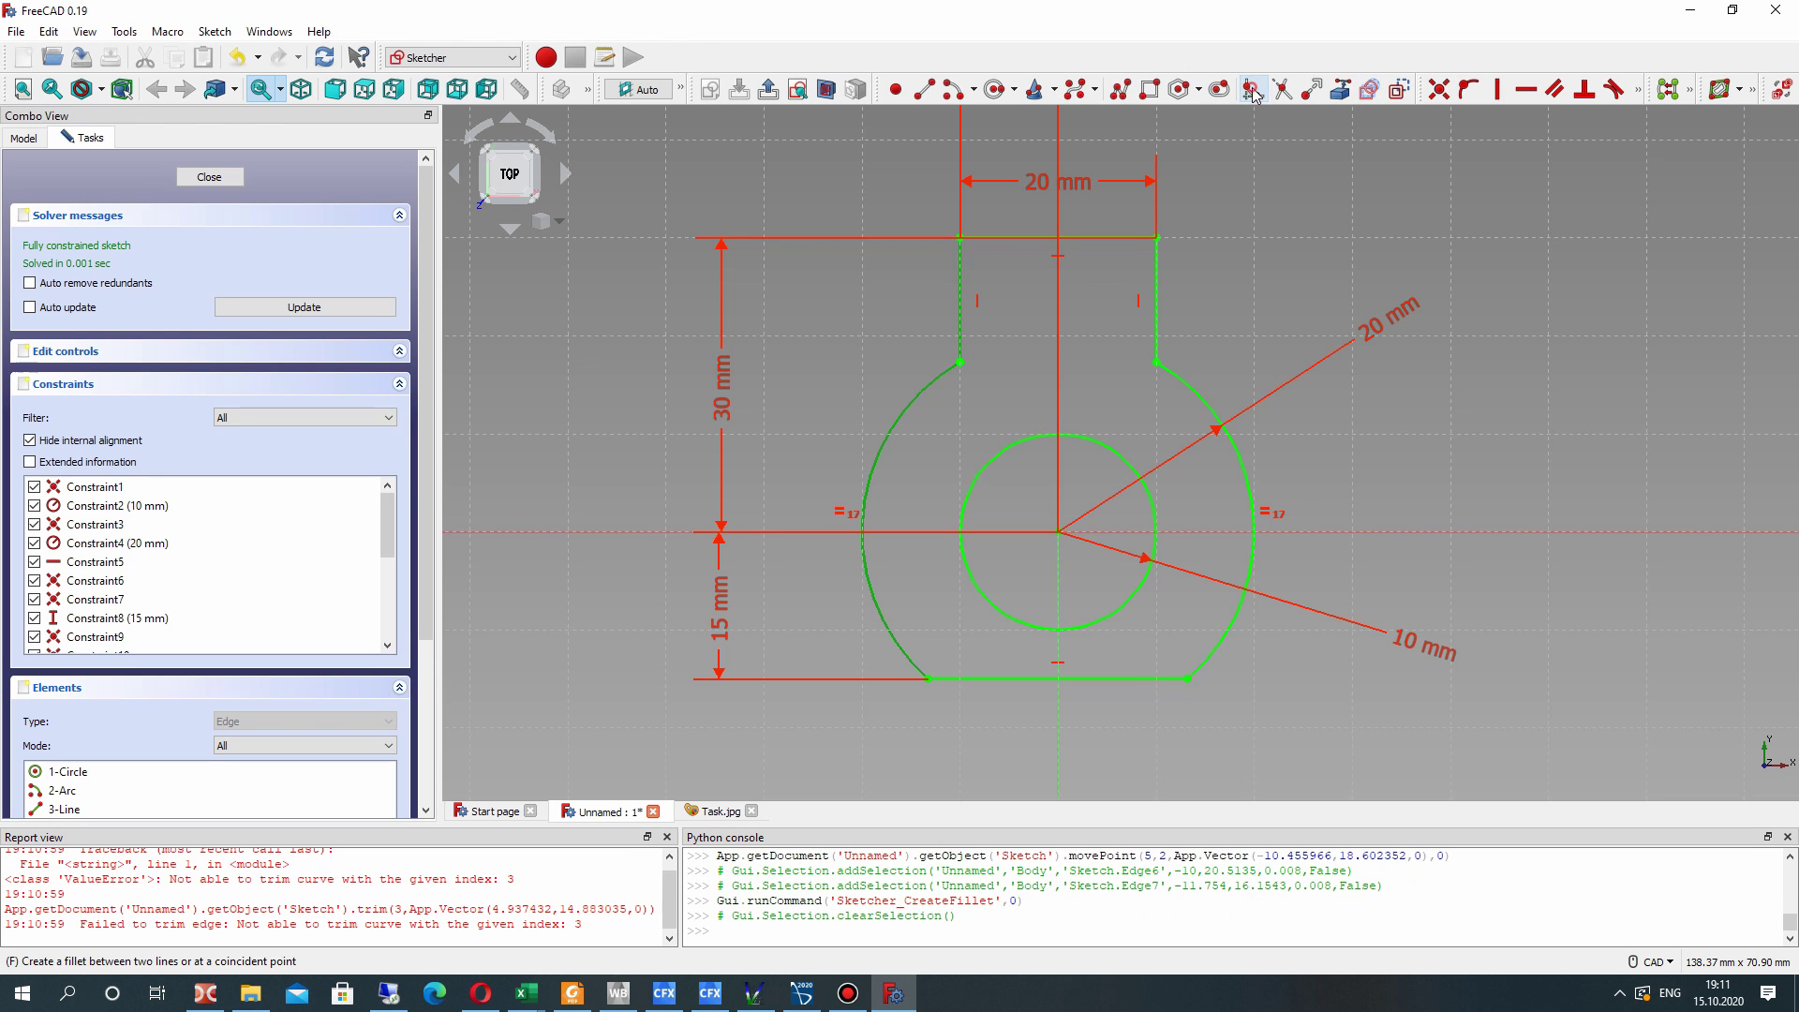
pyautogui.click(958, 334)
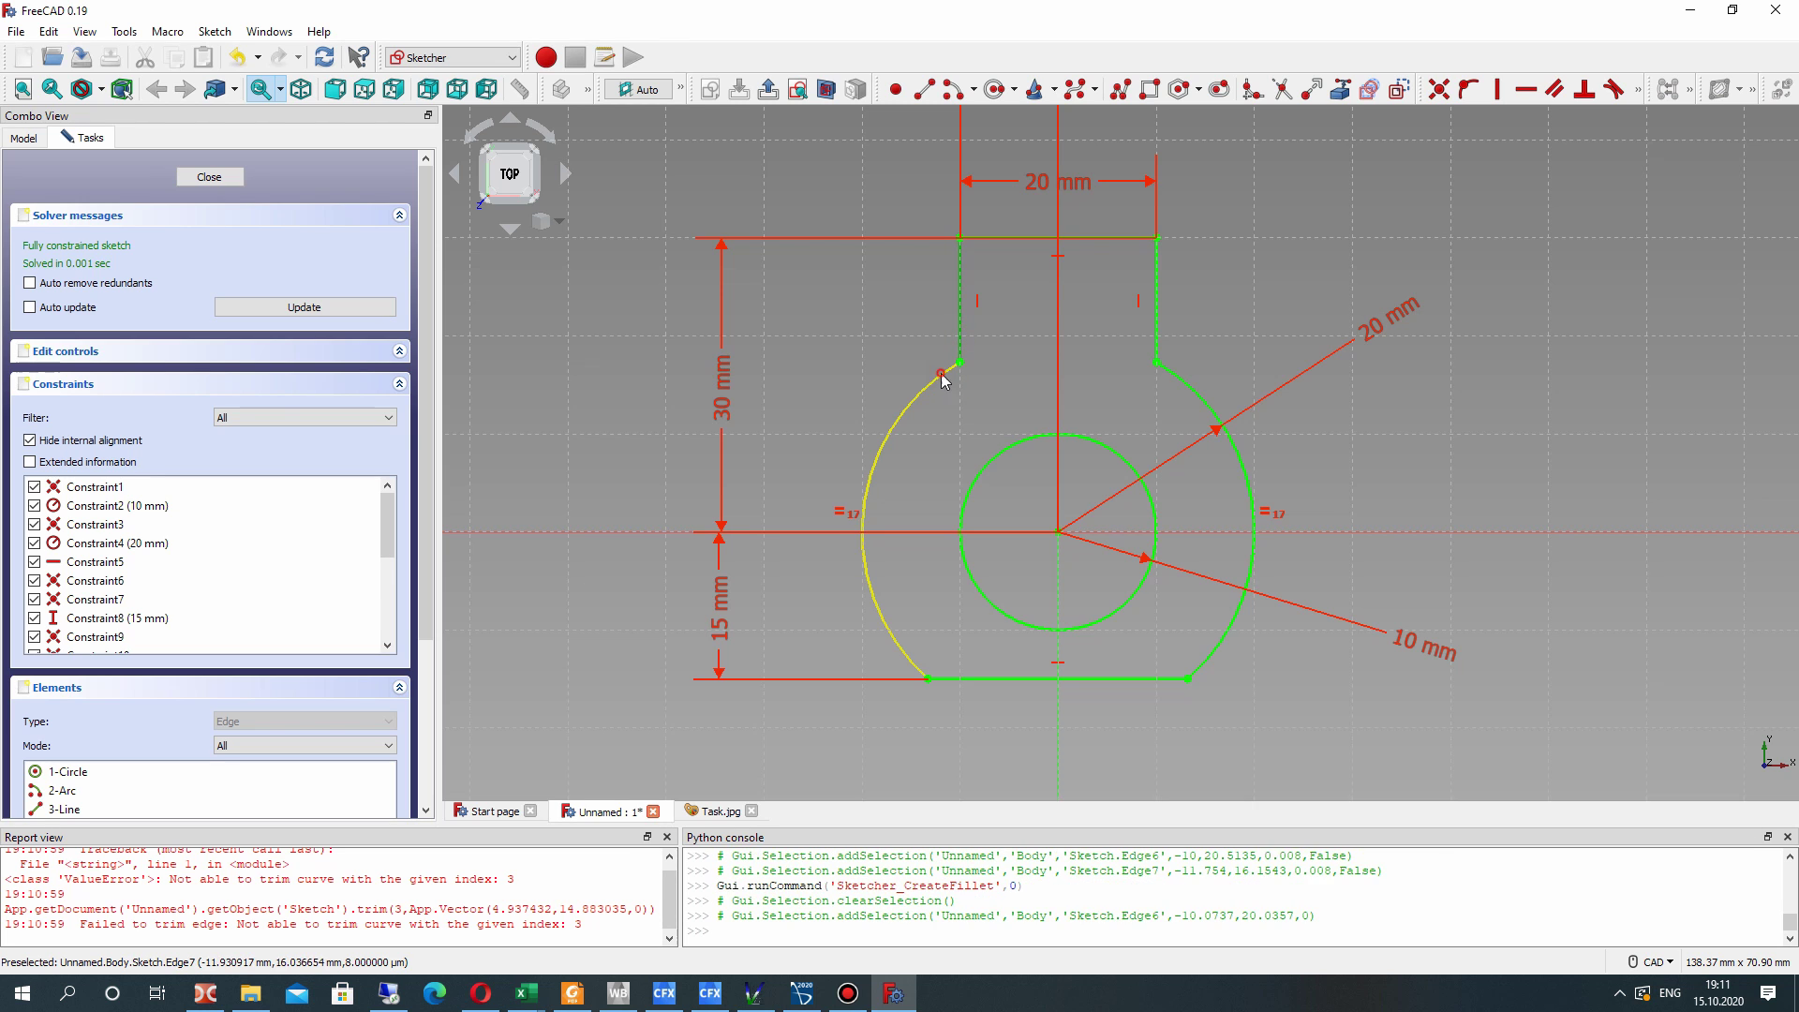
pyautogui.click(940, 373)
pyautogui.click(1157, 319)
pyautogui.click(1177, 373)
pyautogui.rightClick(1037, 339)
pyautogui.moveTo(957, 355); pyautogui.dragTo(969, 344)
pyautogui.click(955, 362)
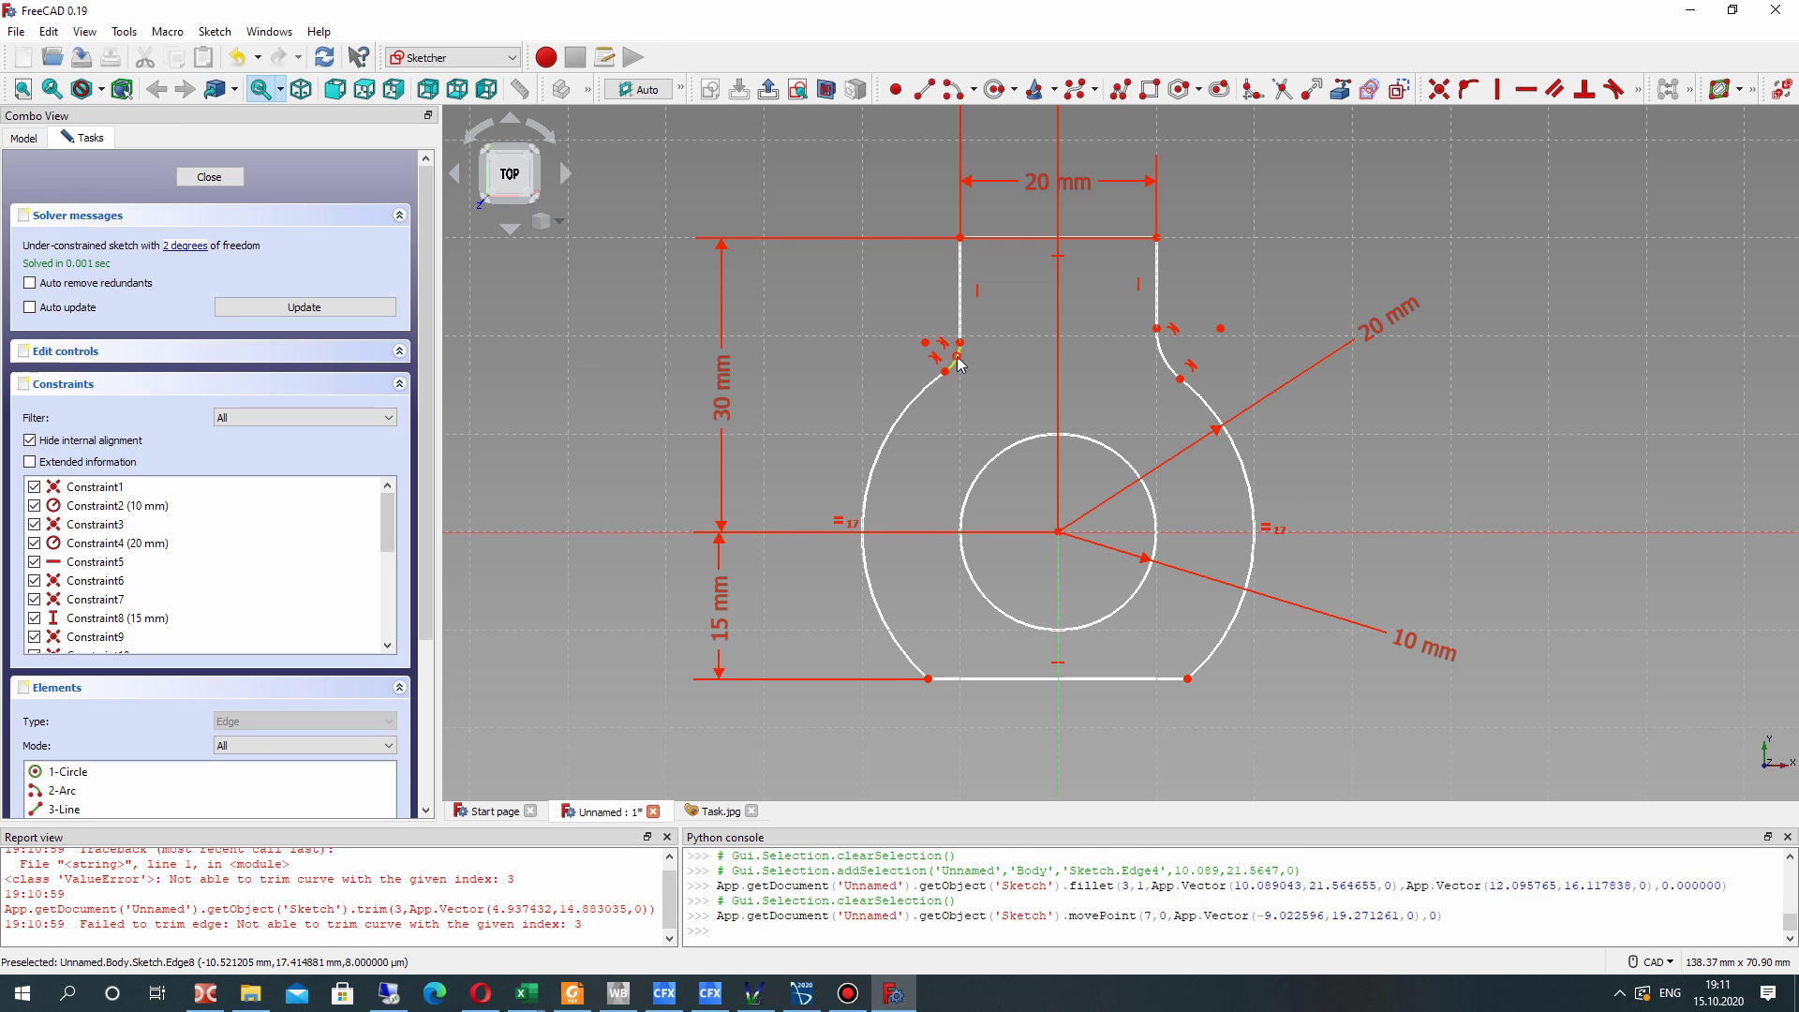
pyautogui.click(1639, 90)
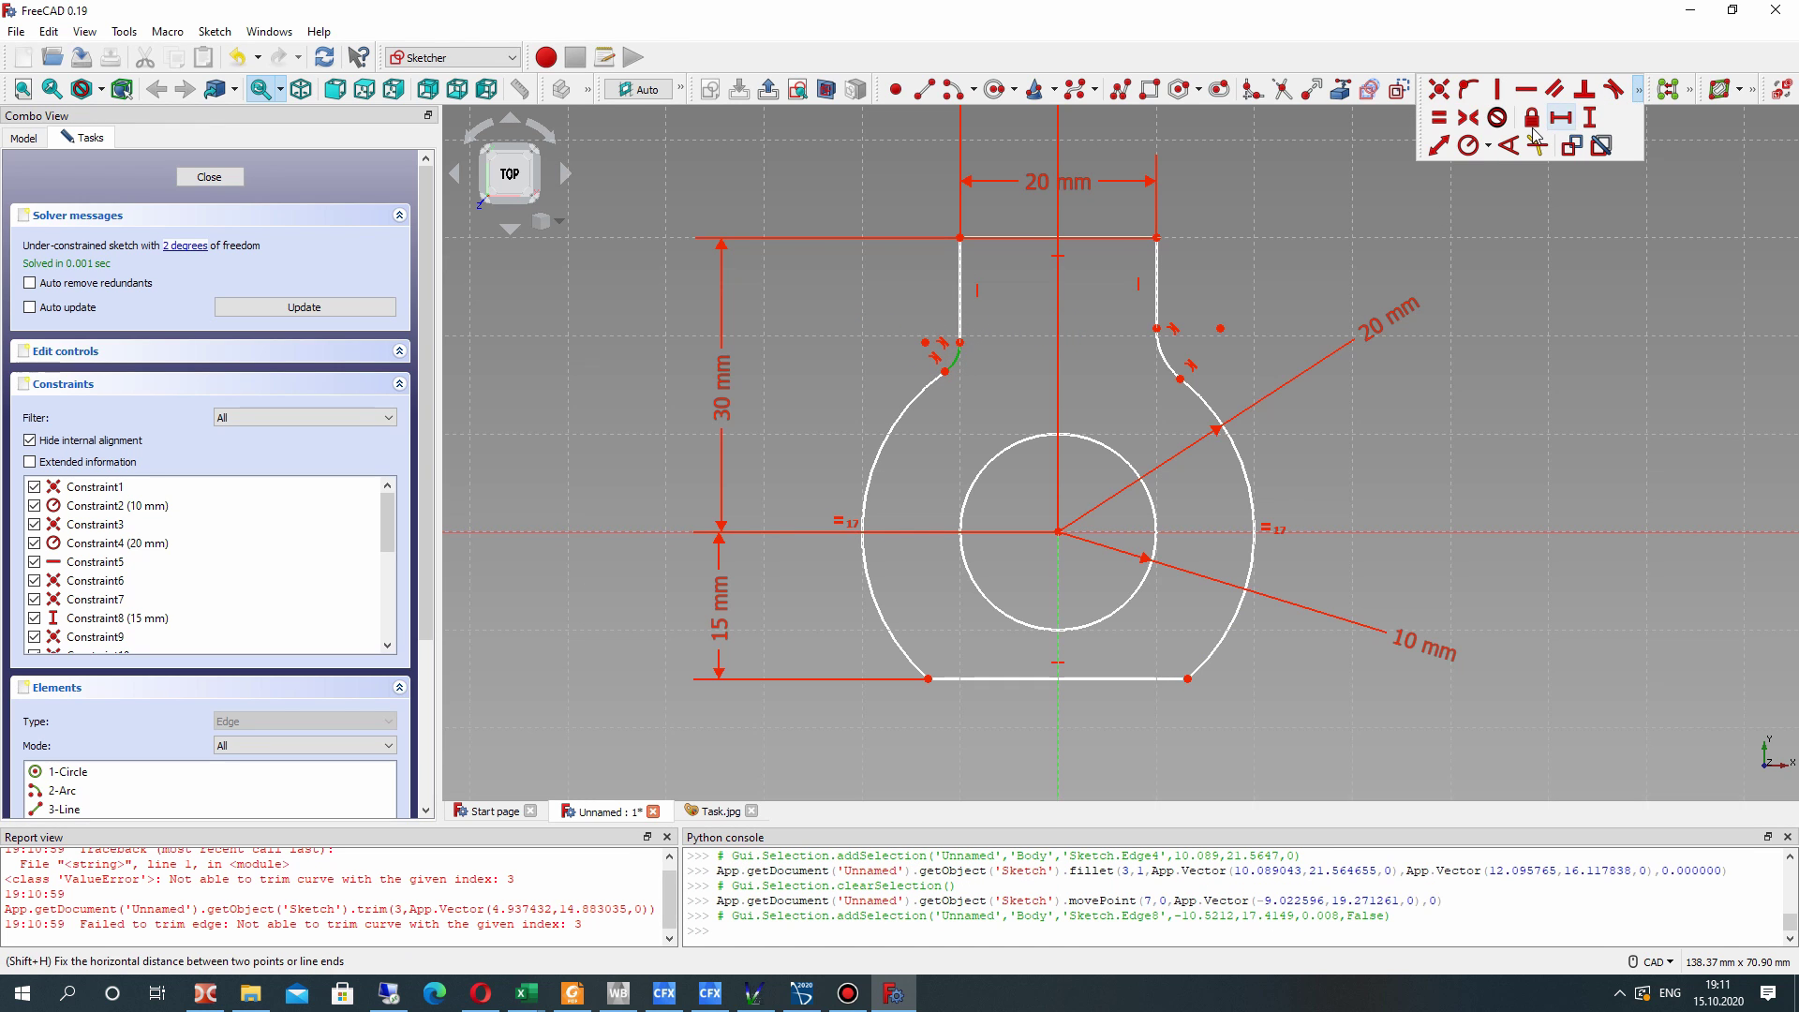
pyautogui.click(1470, 147)
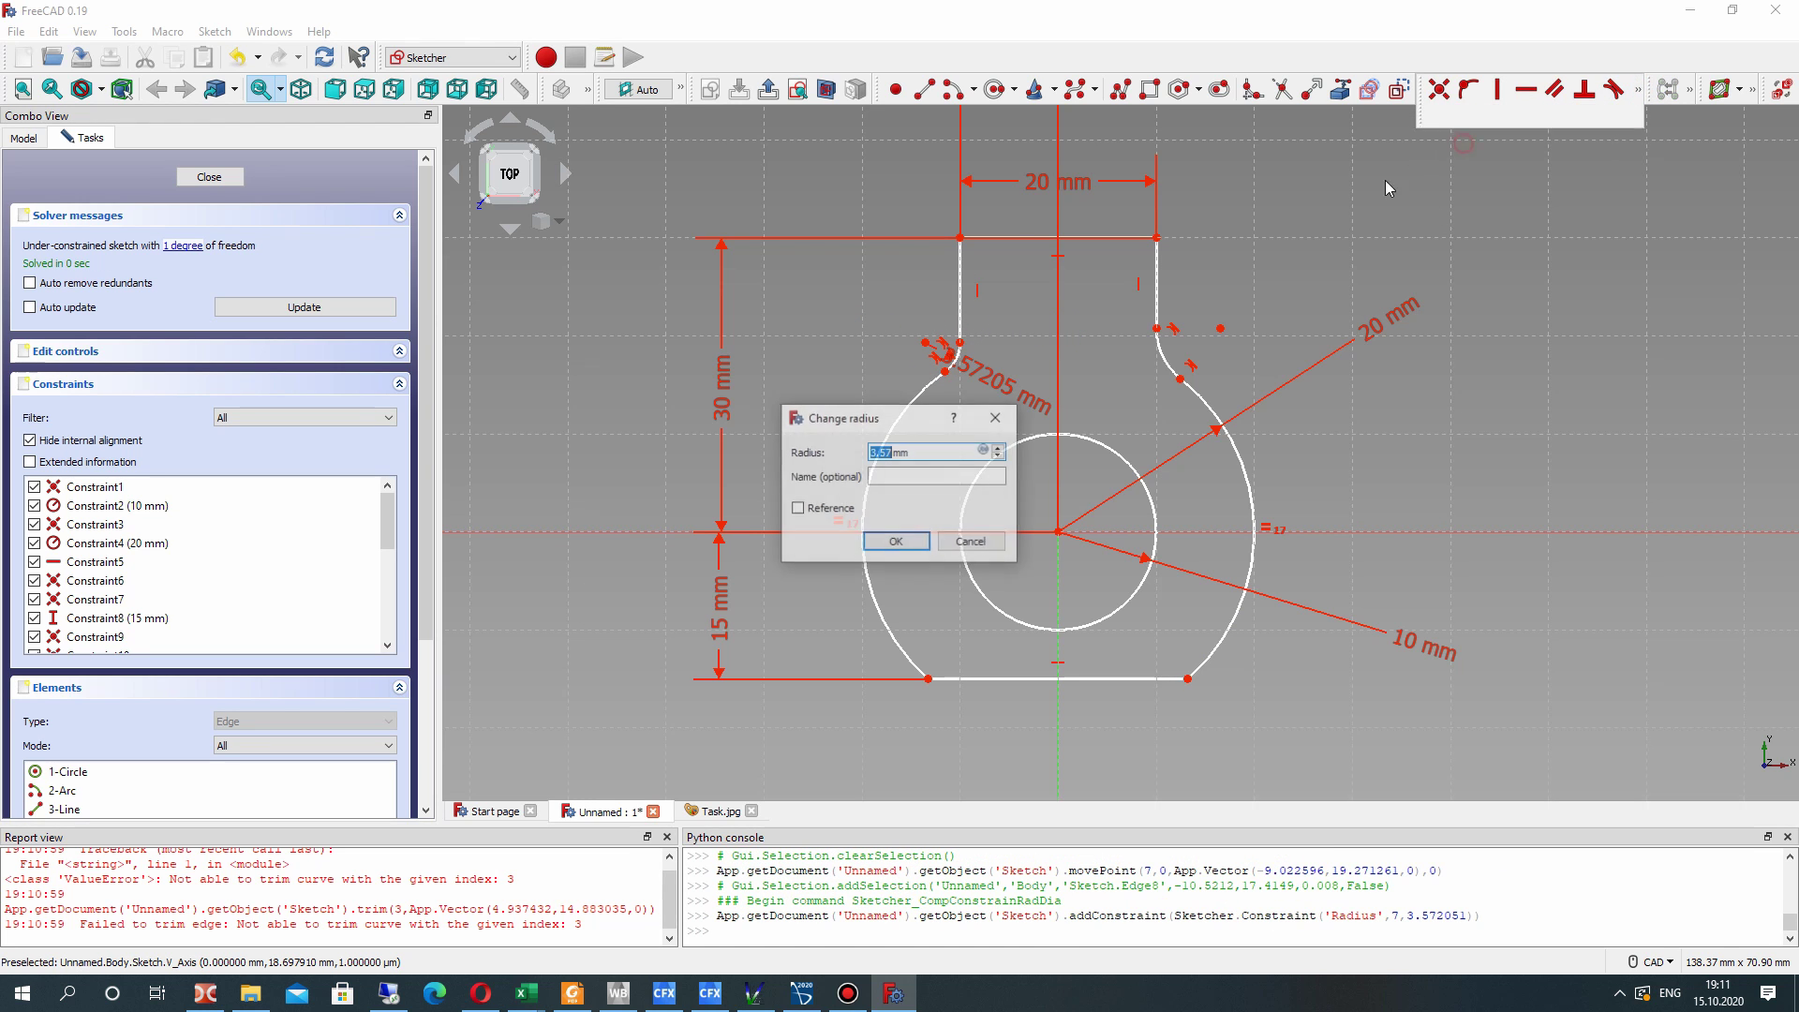
pyautogui.click(994, 418)
# - Constrain both fillet arcs to an equal radius of 5 mm and check the sketch against the reference picture
pyautogui.click(955, 355)
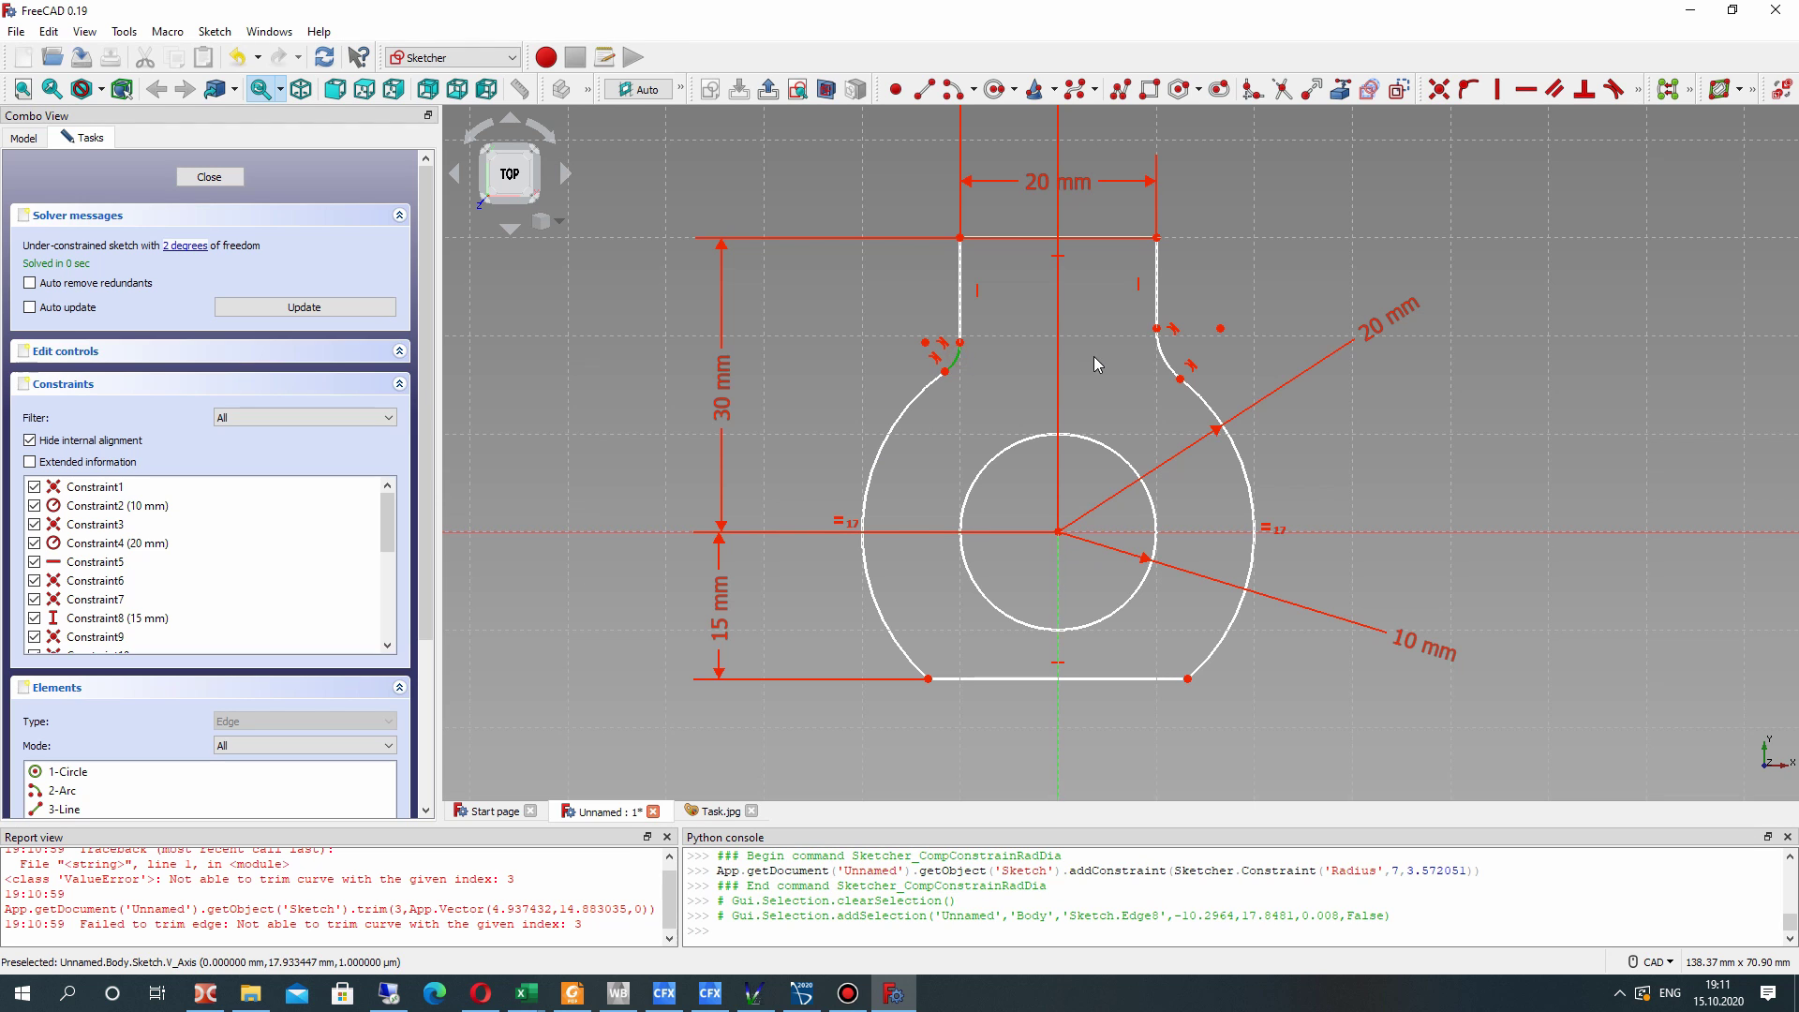
pyautogui.click(1162, 355)
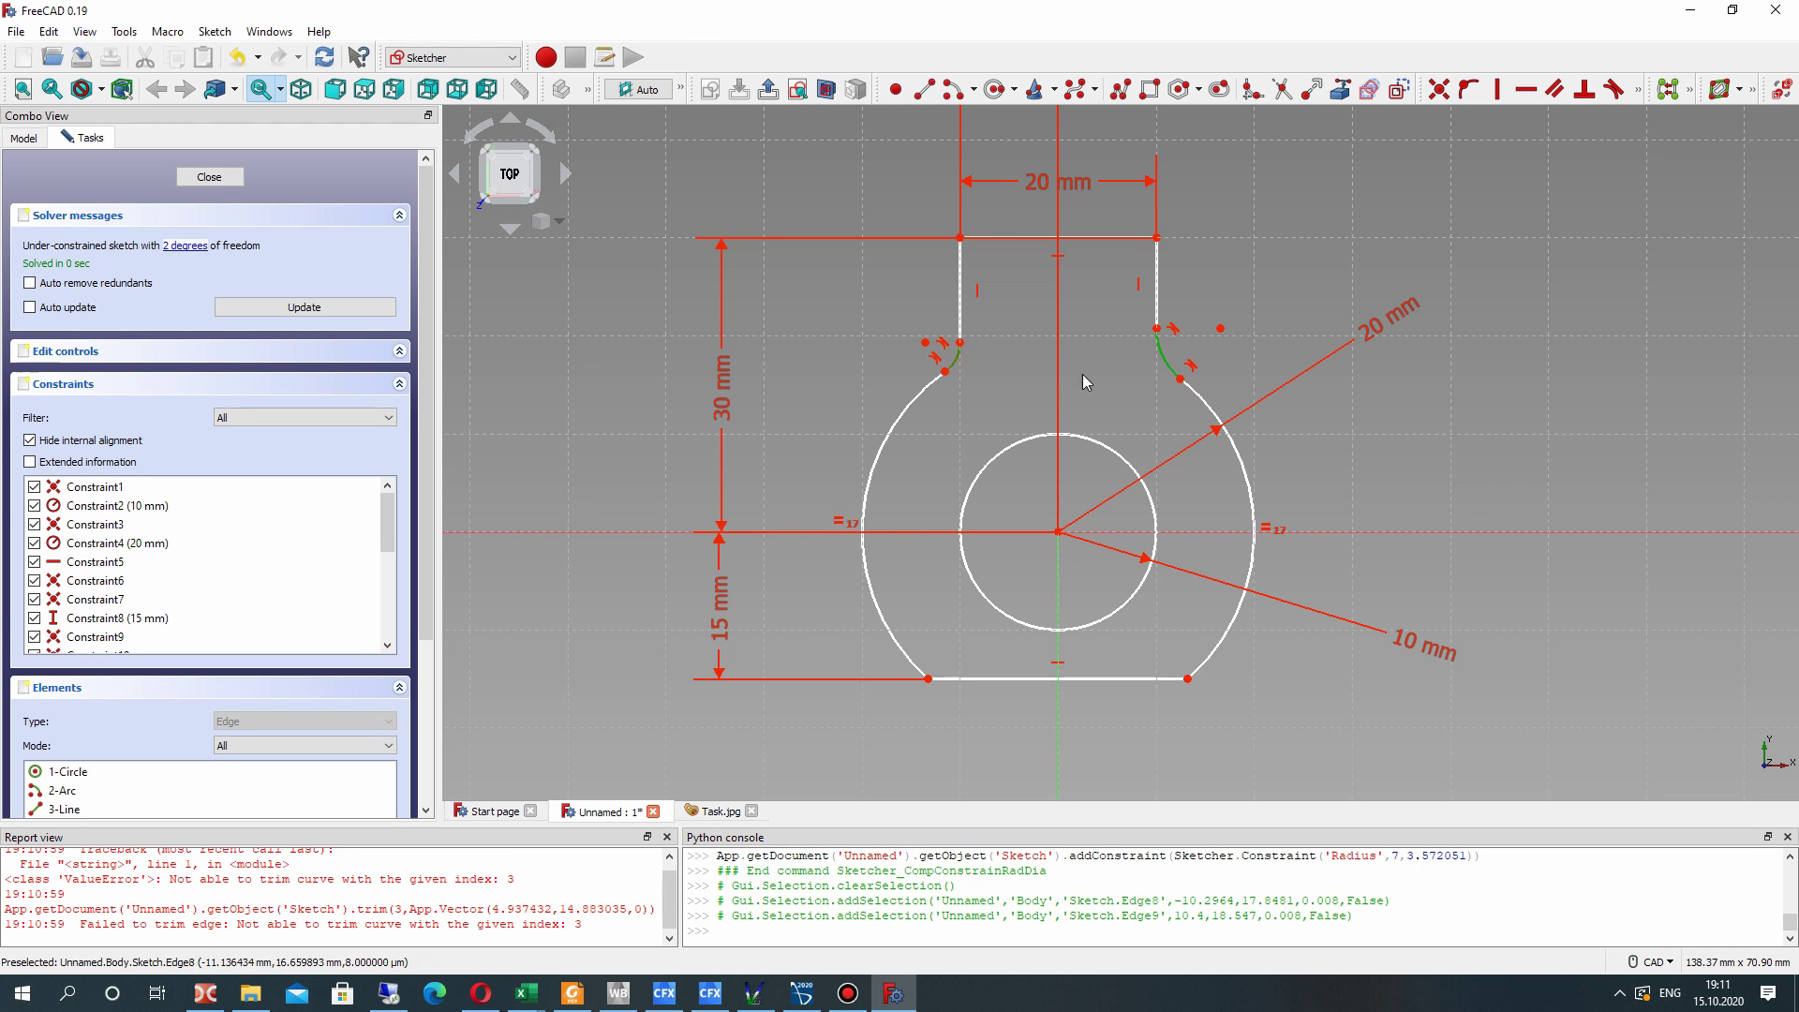
pyautogui.click(1638, 89)
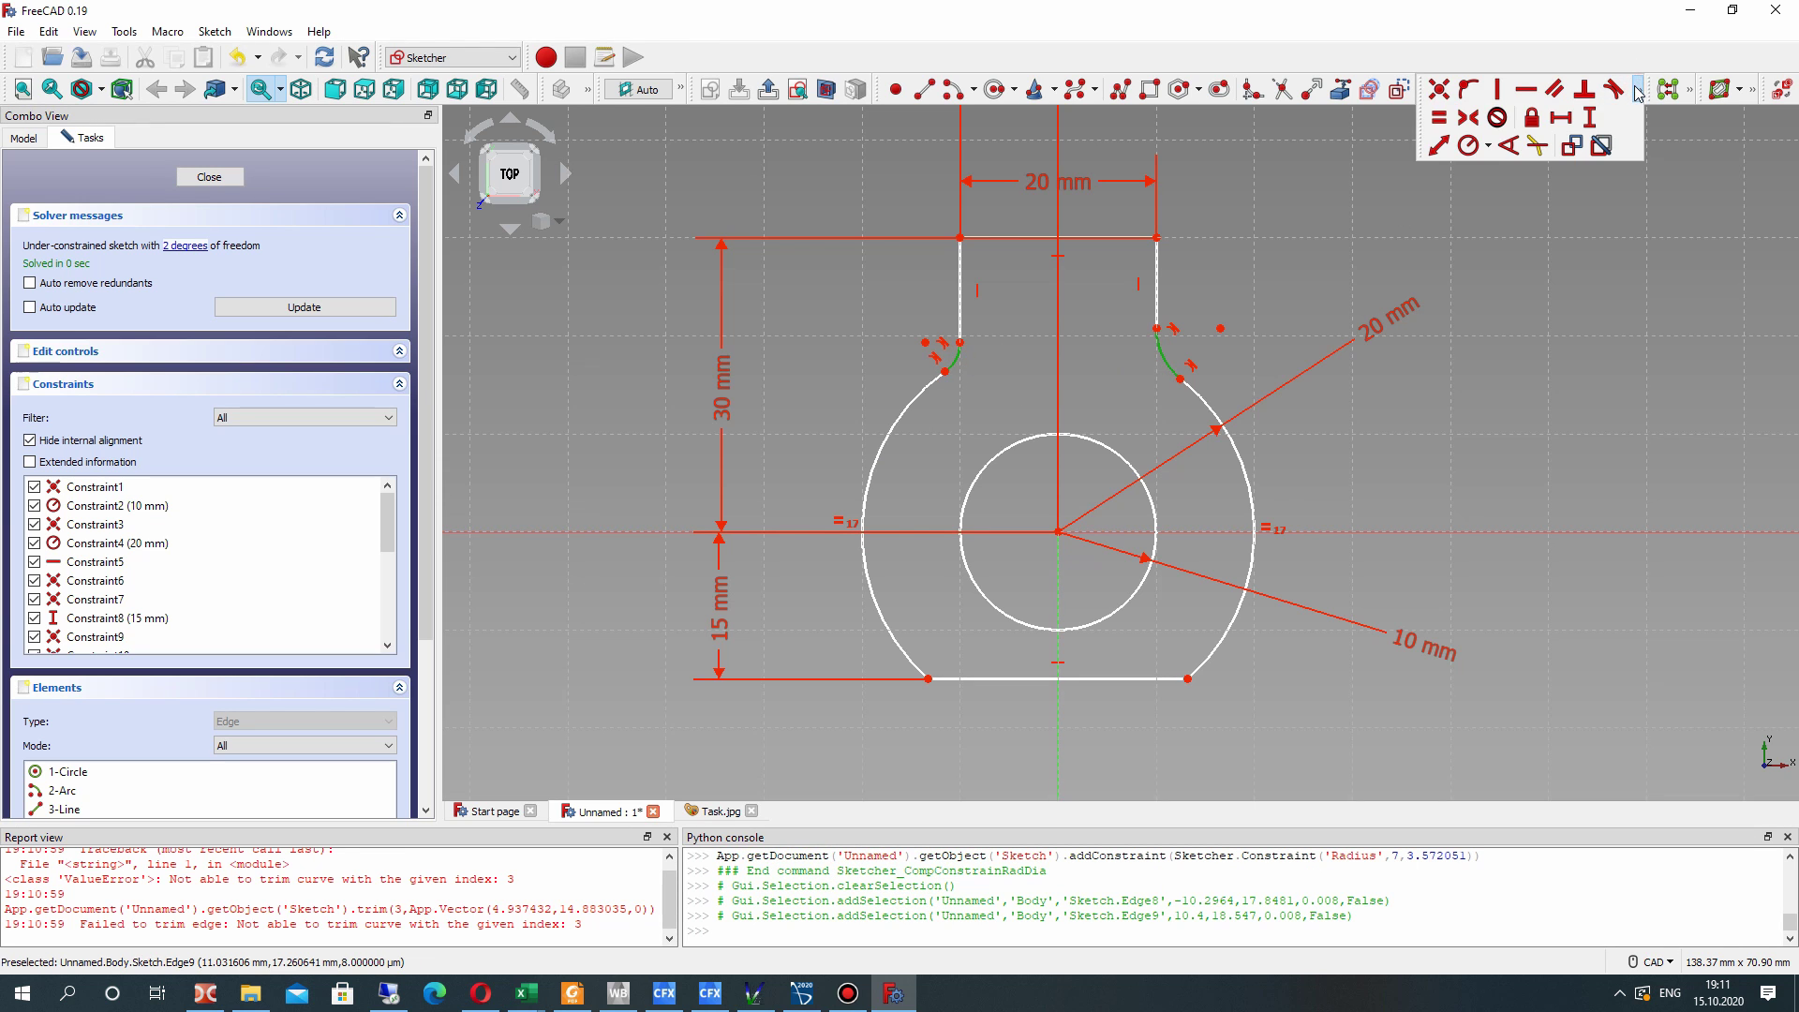
pyautogui.click(1637, 90)
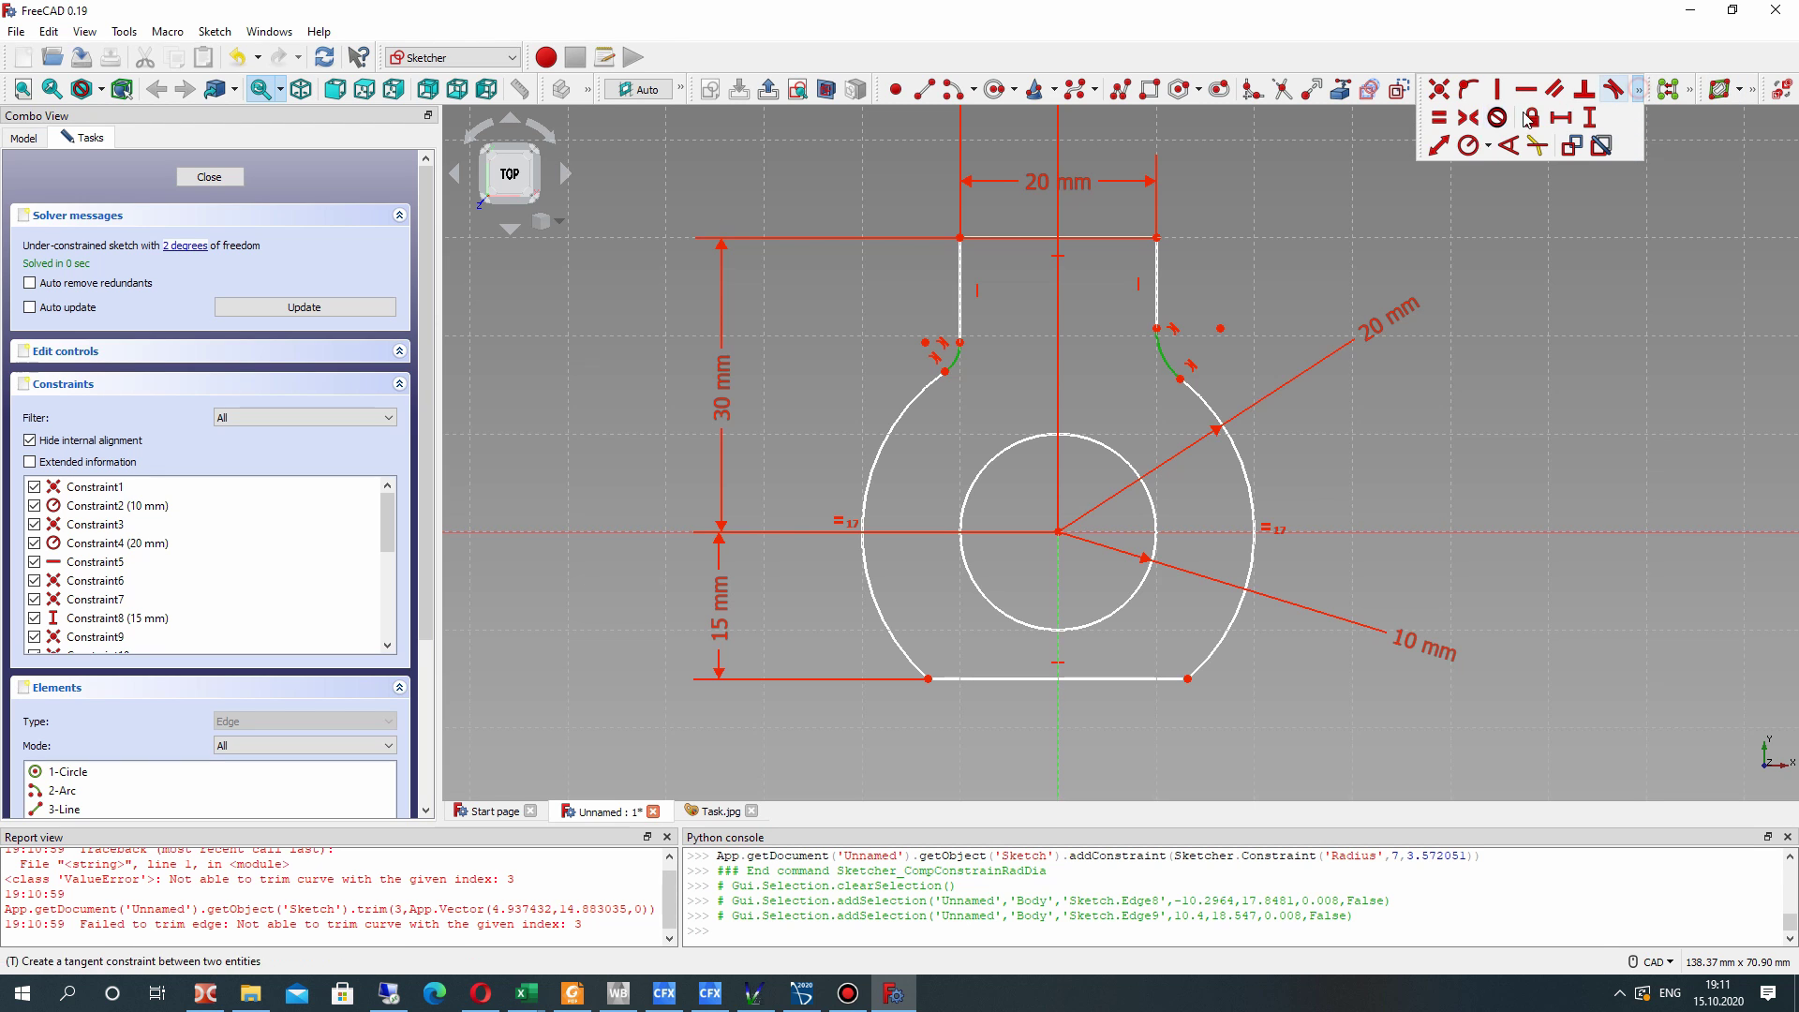
pyautogui.click(1474, 146)
pyautogui.click(891, 519)
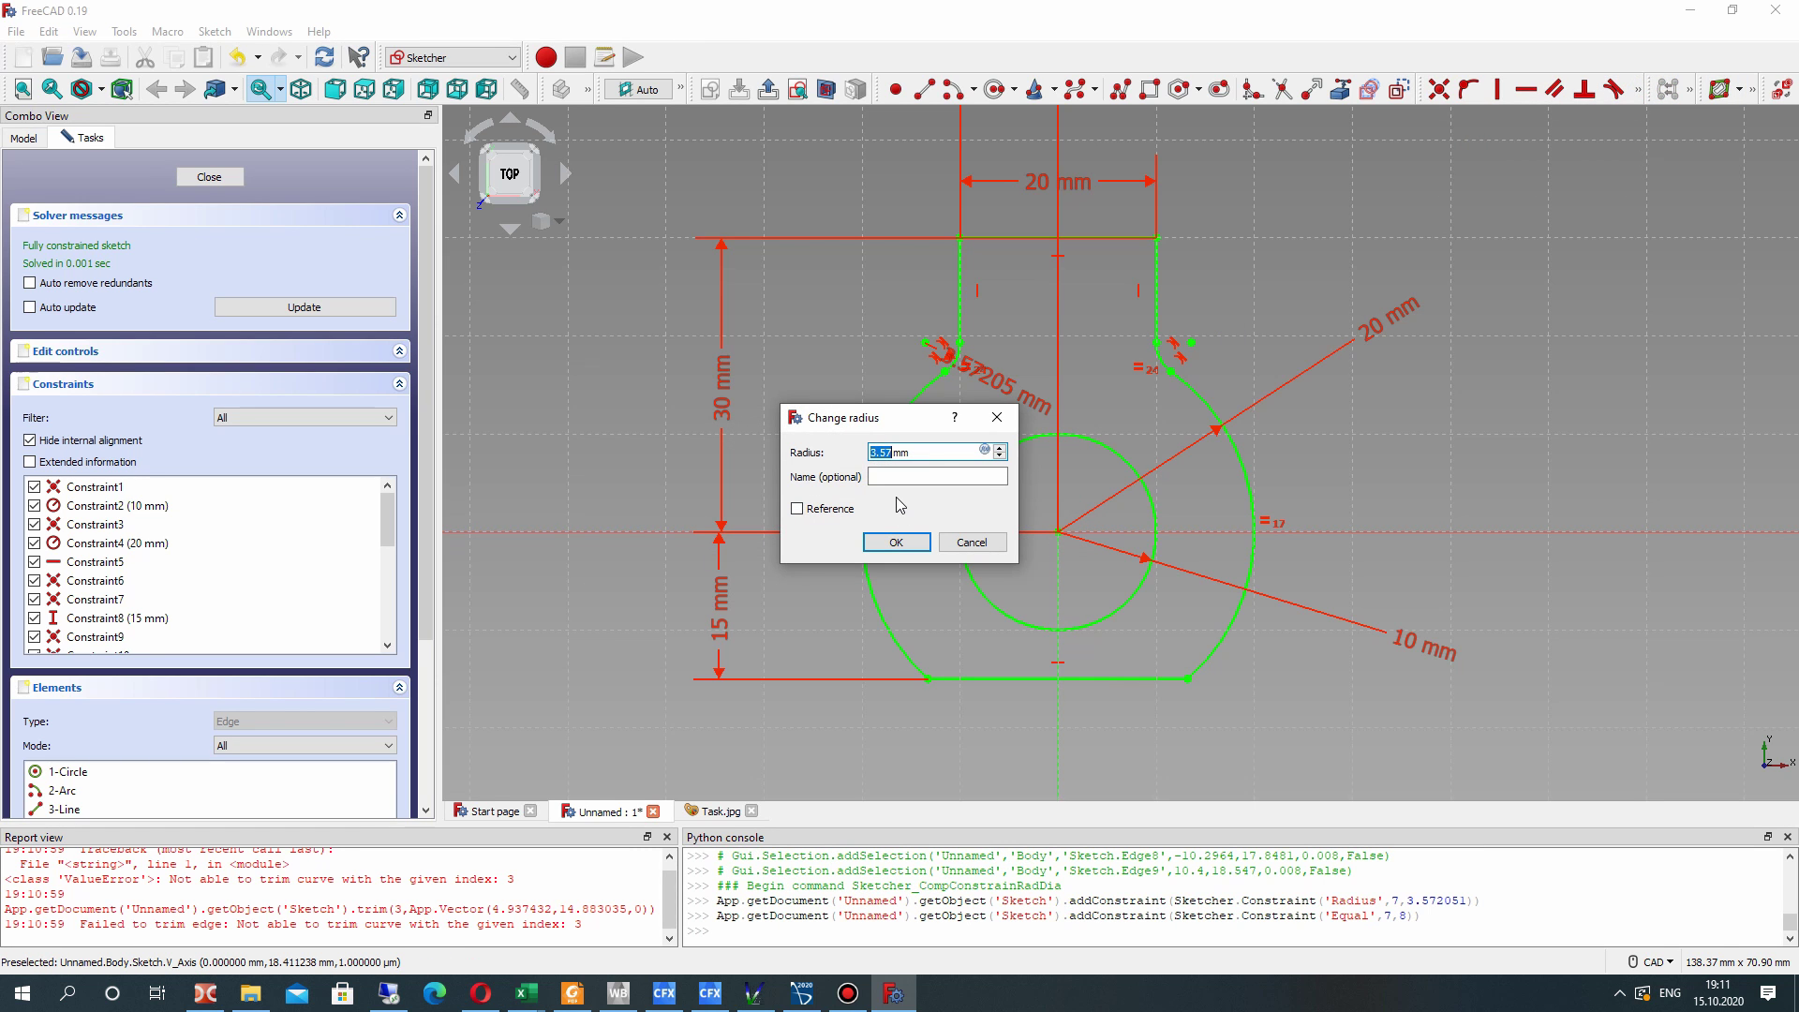
pyautogui.write('5')
pyautogui.press('Return')
pyautogui.moveTo(1007, 388)
pyautogui.mouseDown()
pyautogui.moveTo(855, 305)
pyautogui.moveTo(1024, 401)
pyautogui.mouseUp()
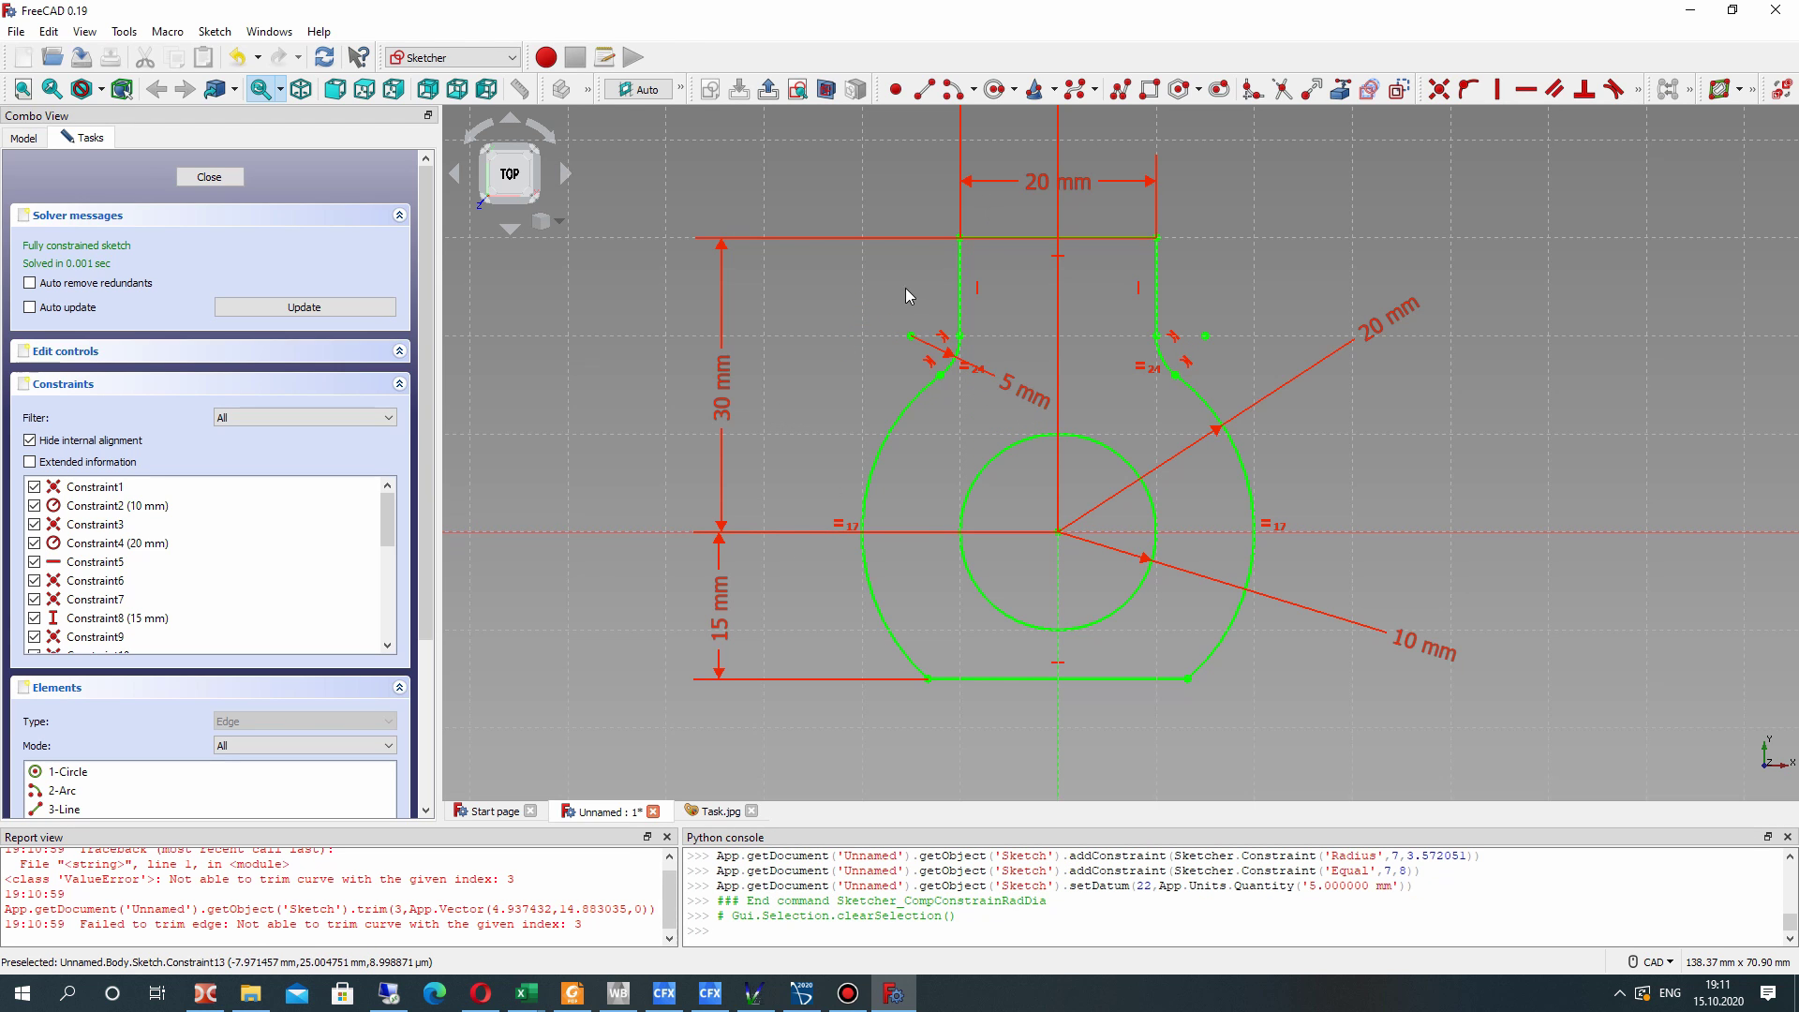
pyautogui.click(690, 815)
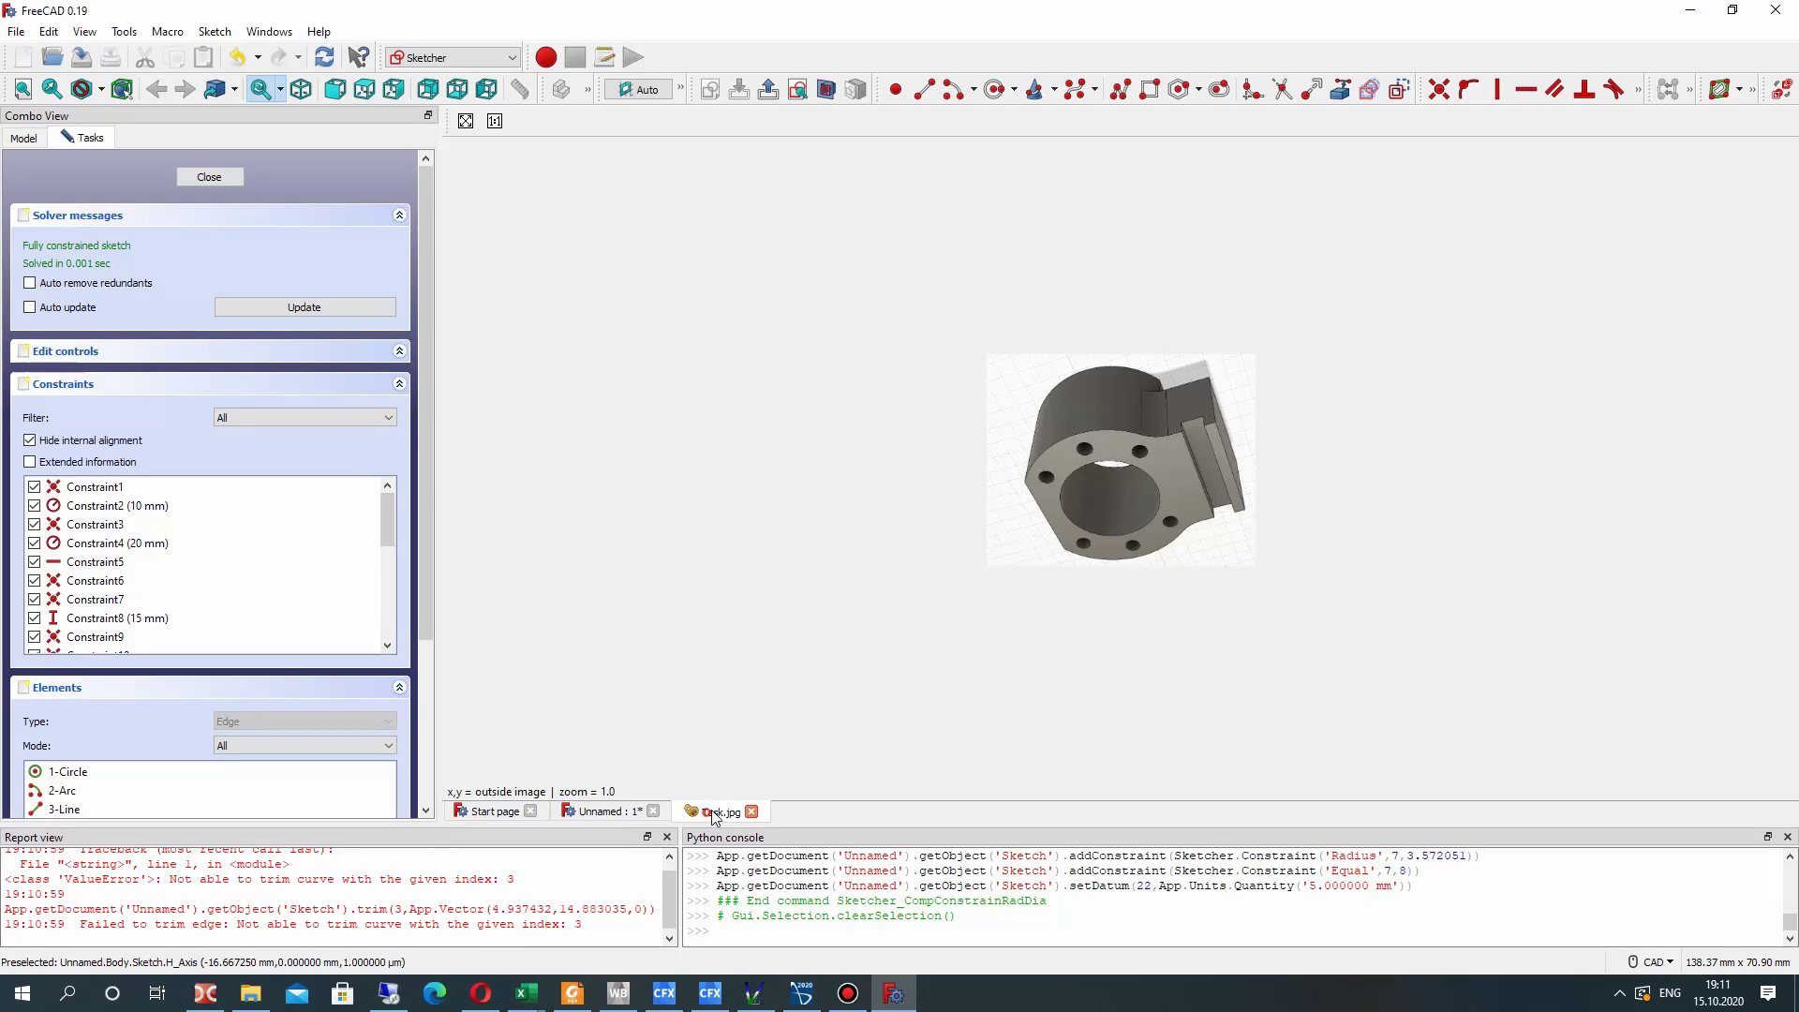
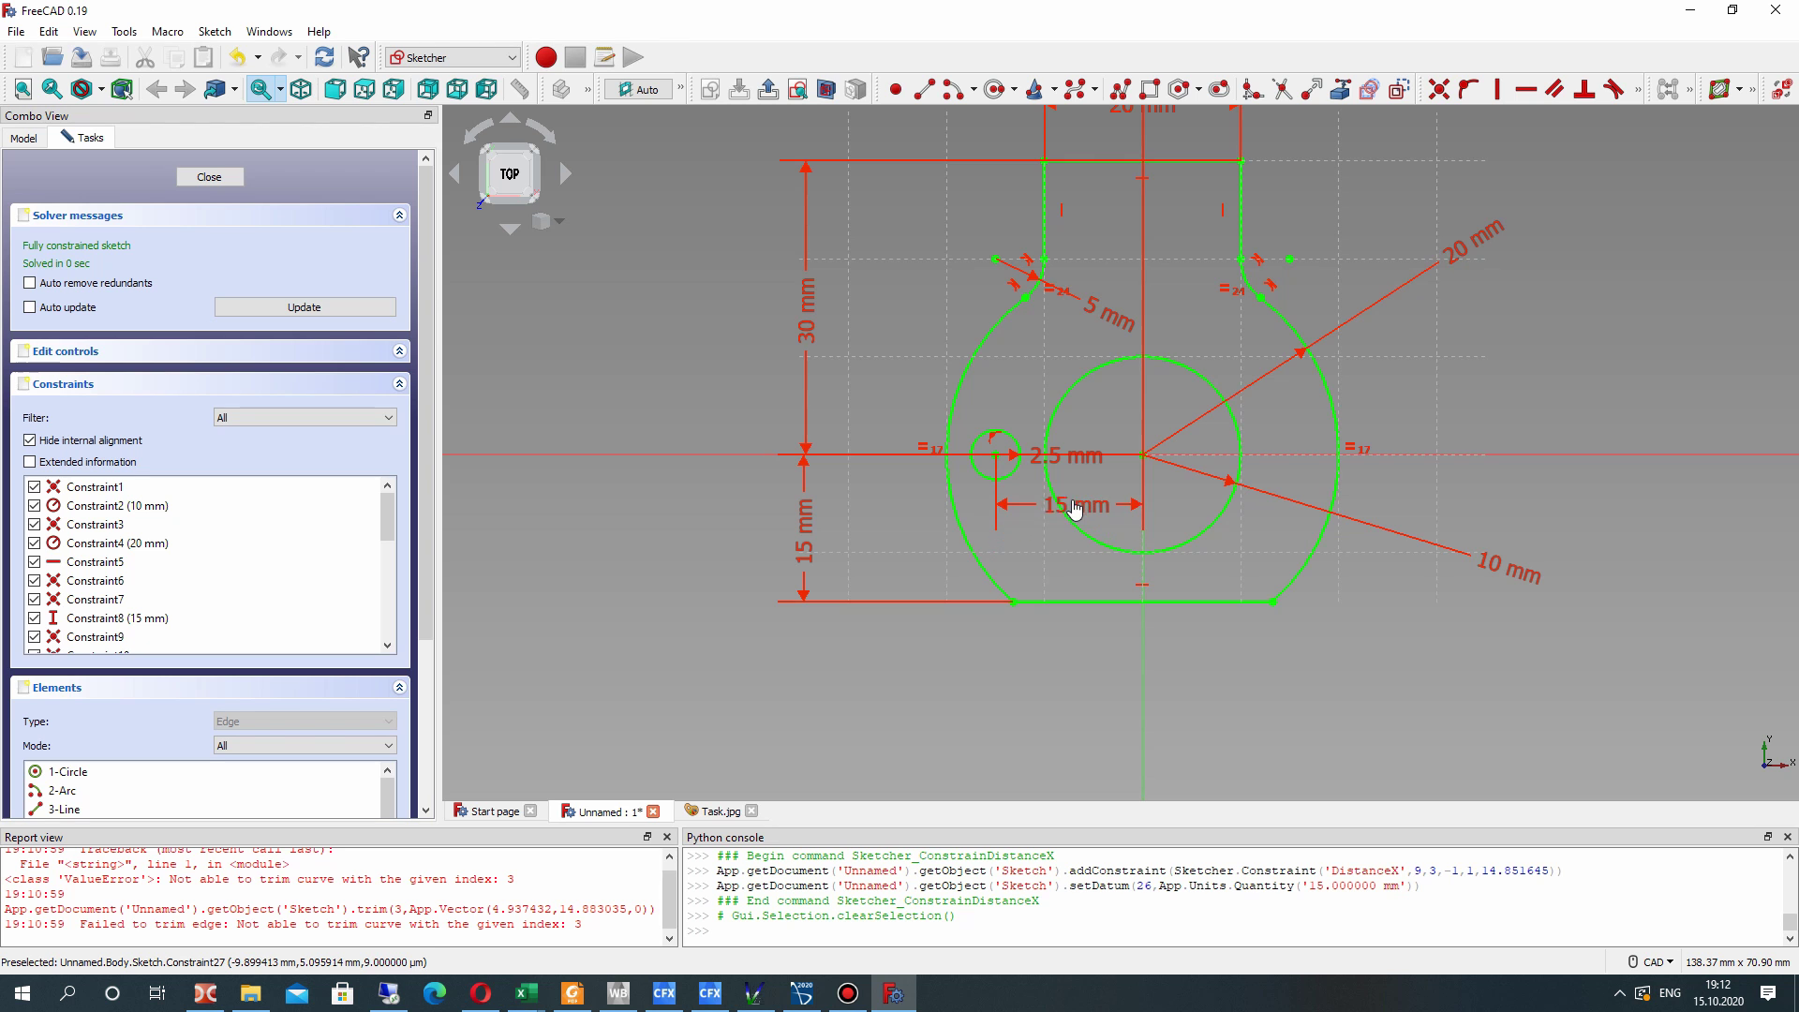
# - Sketch a circle inside the body about 11.5 mm left of and 10 mm above the bore centre, and constrain its radius to 2.5 mm
pyautogui.scroll(4, 994, 471)
pyautogui.scroll(-4, 986, 428)
pyautogui.moveTo(1225, 394); pyautogui.dragTo(1102, 426, button='middle')
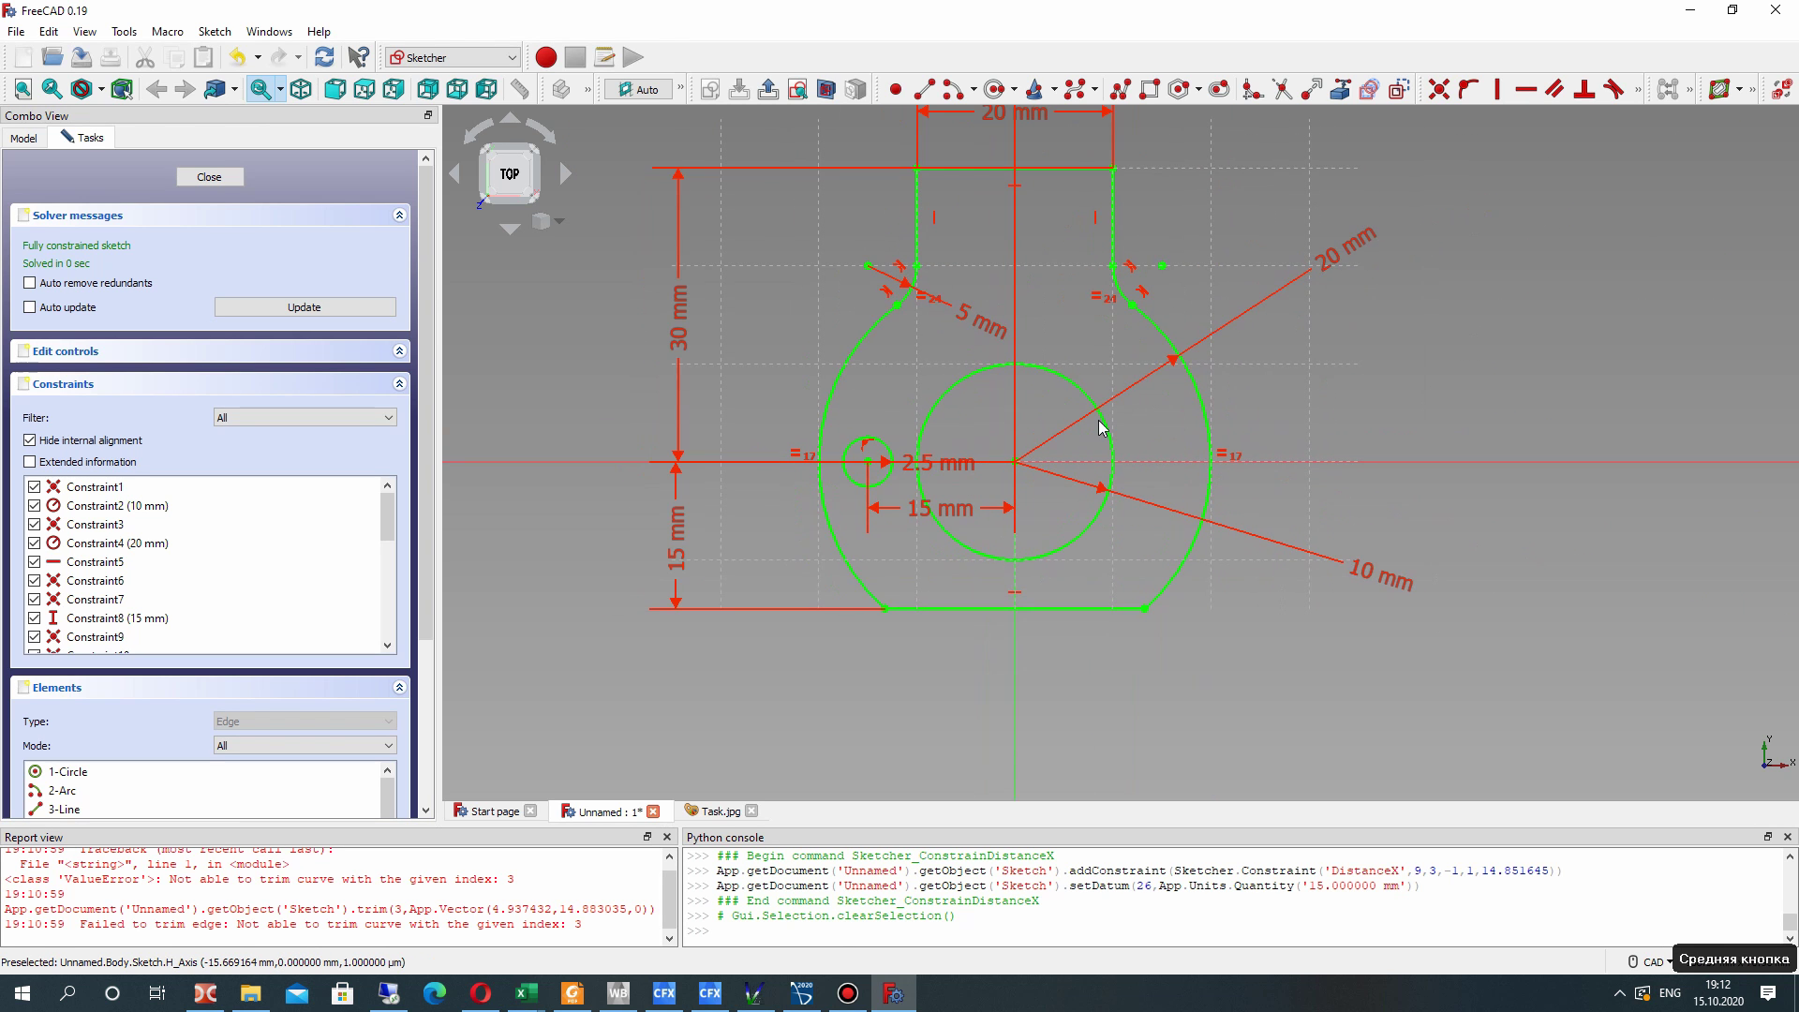
pyautogui.scroll(1, 899, 346)
pyautogui.click(996, 89)
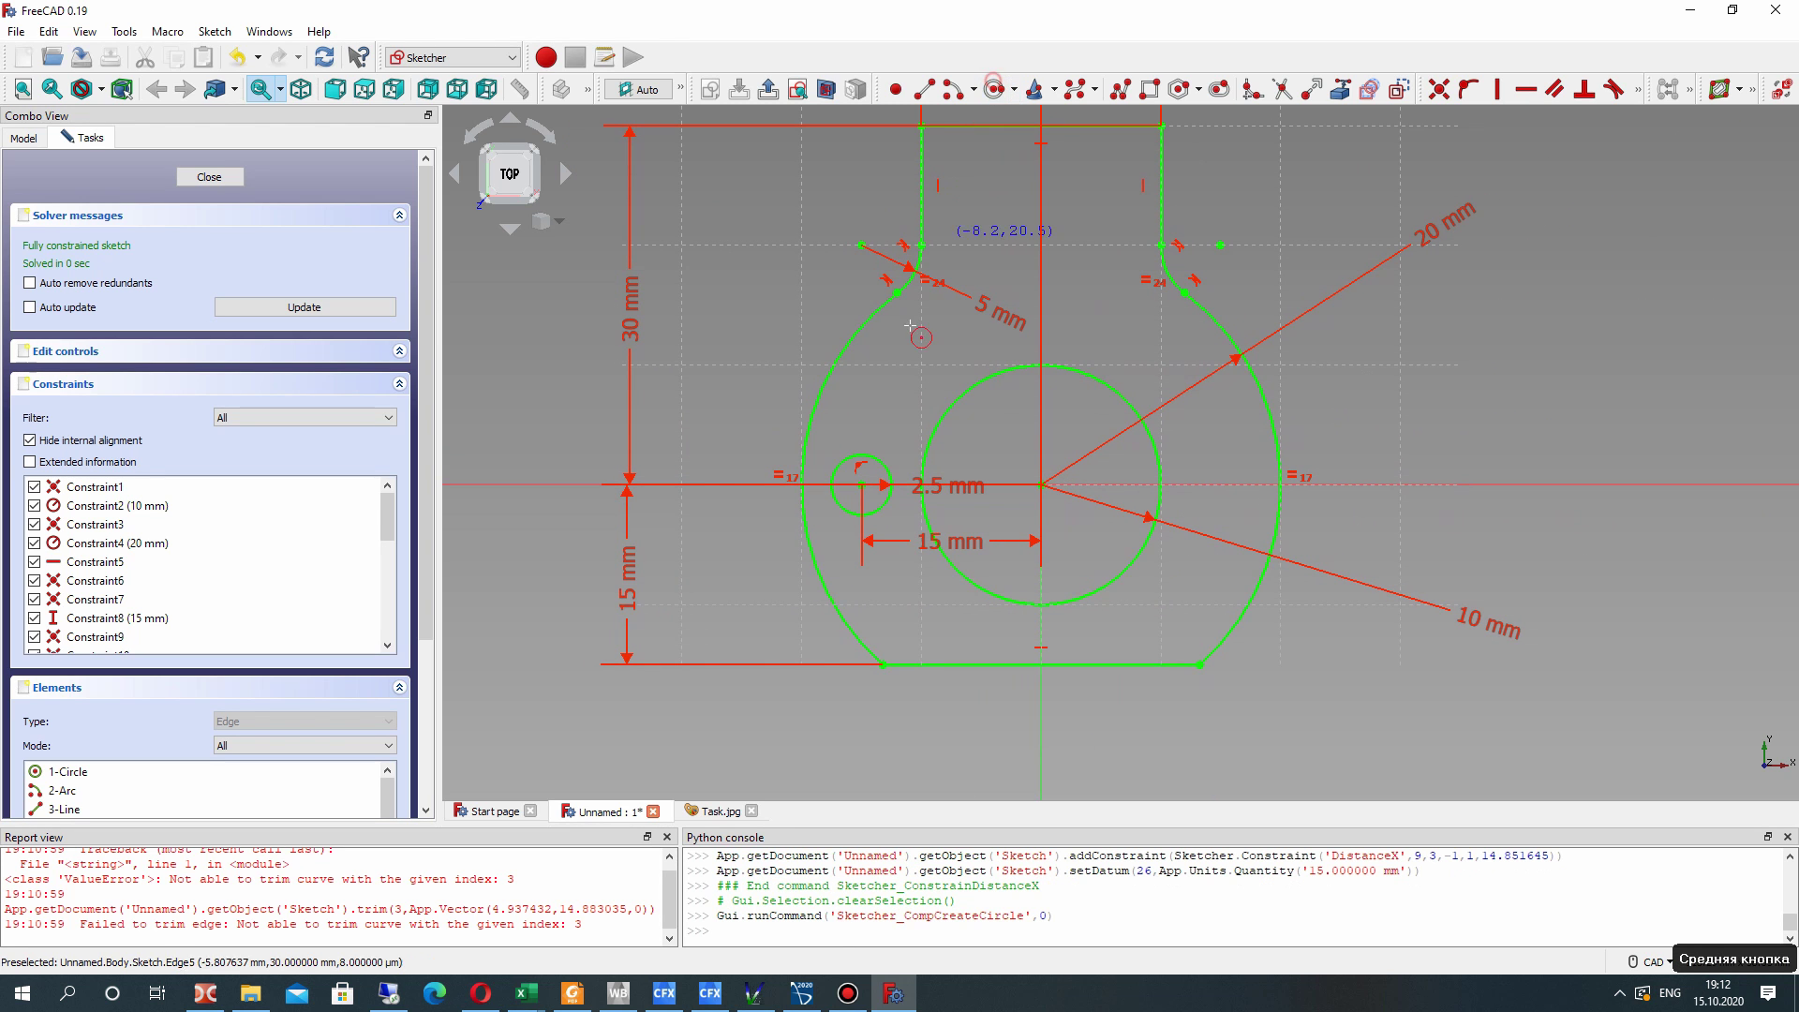
pyautogui.click(903, 366)
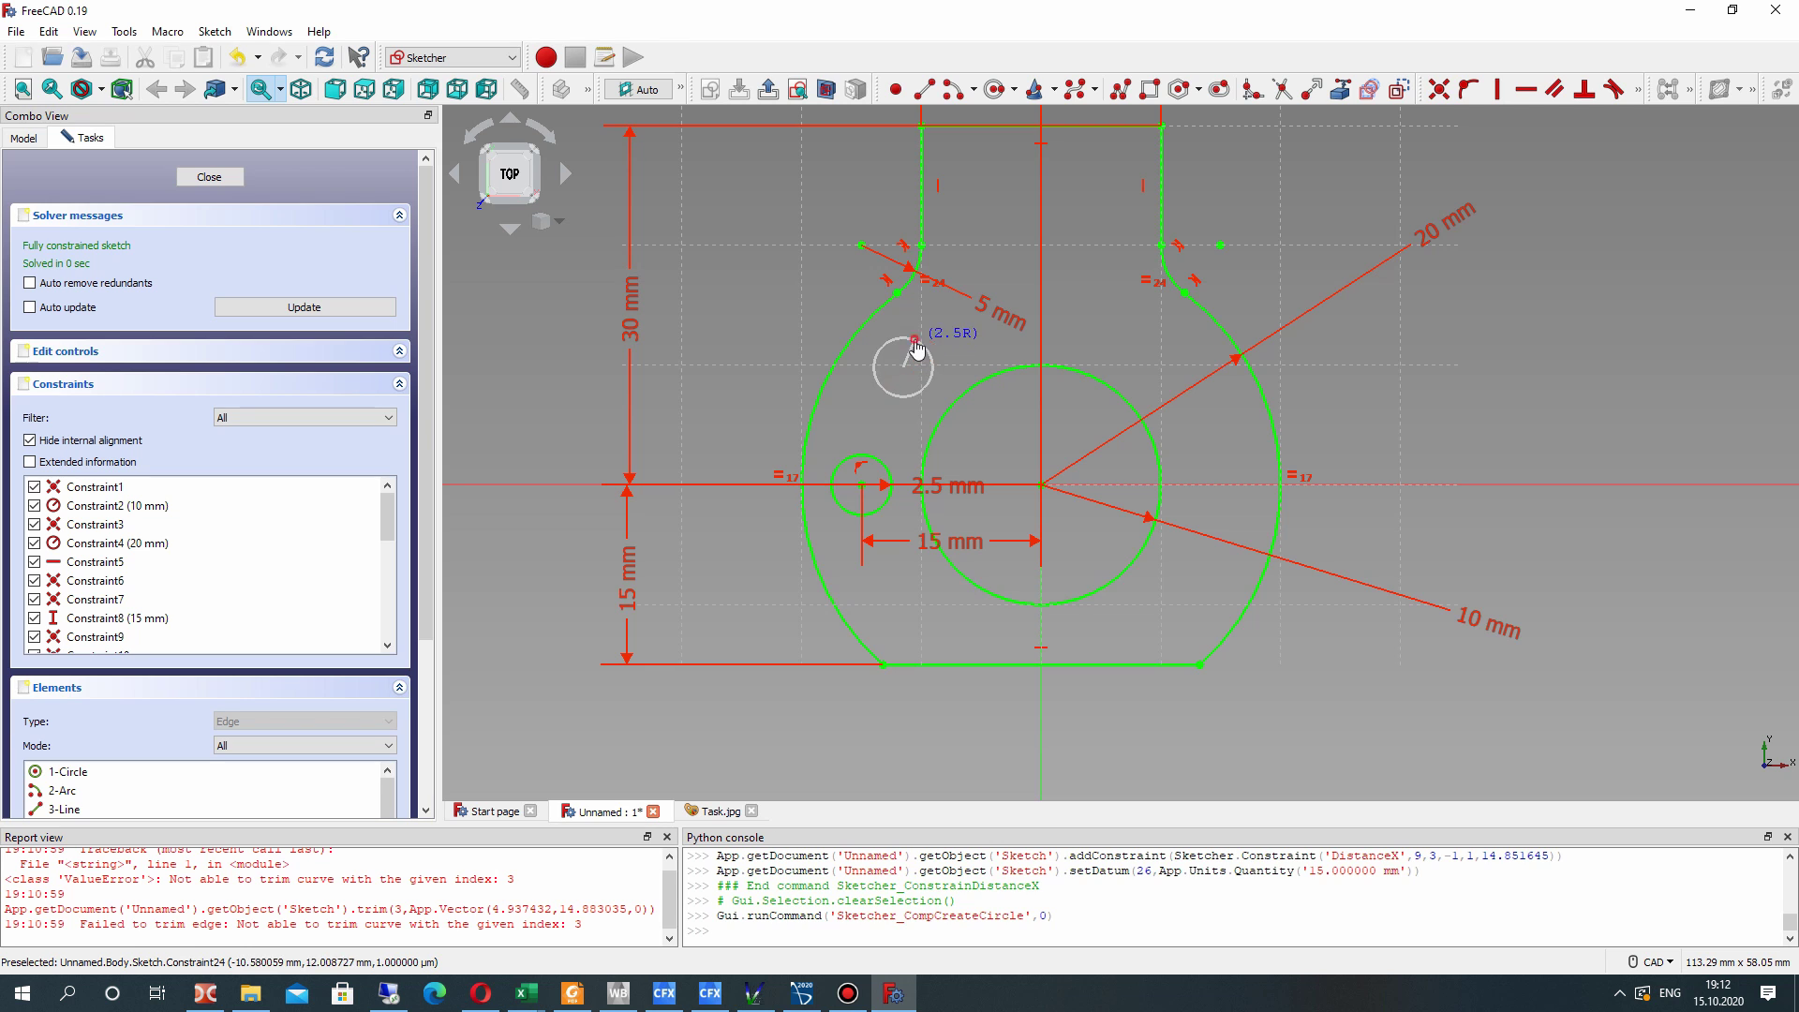
pyautogui.click(915, 346)
pyautogui.click(927, 348)
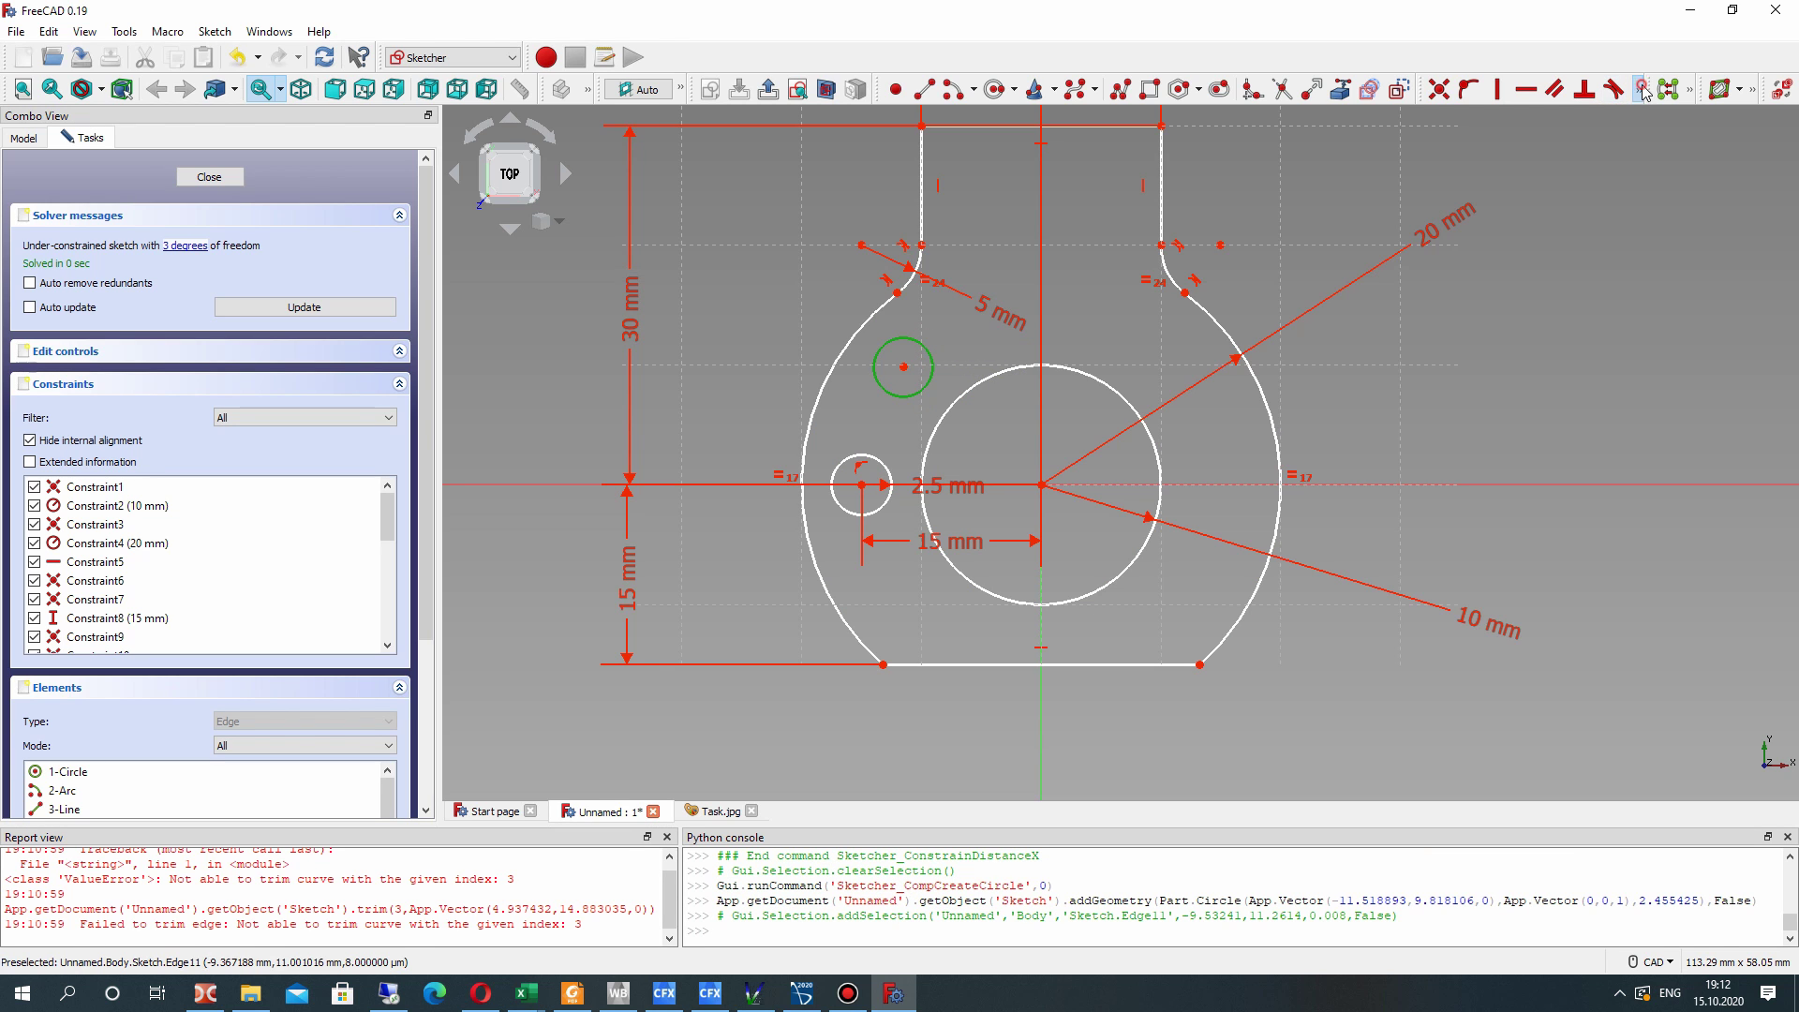
pyautogui.click(1642, 90)
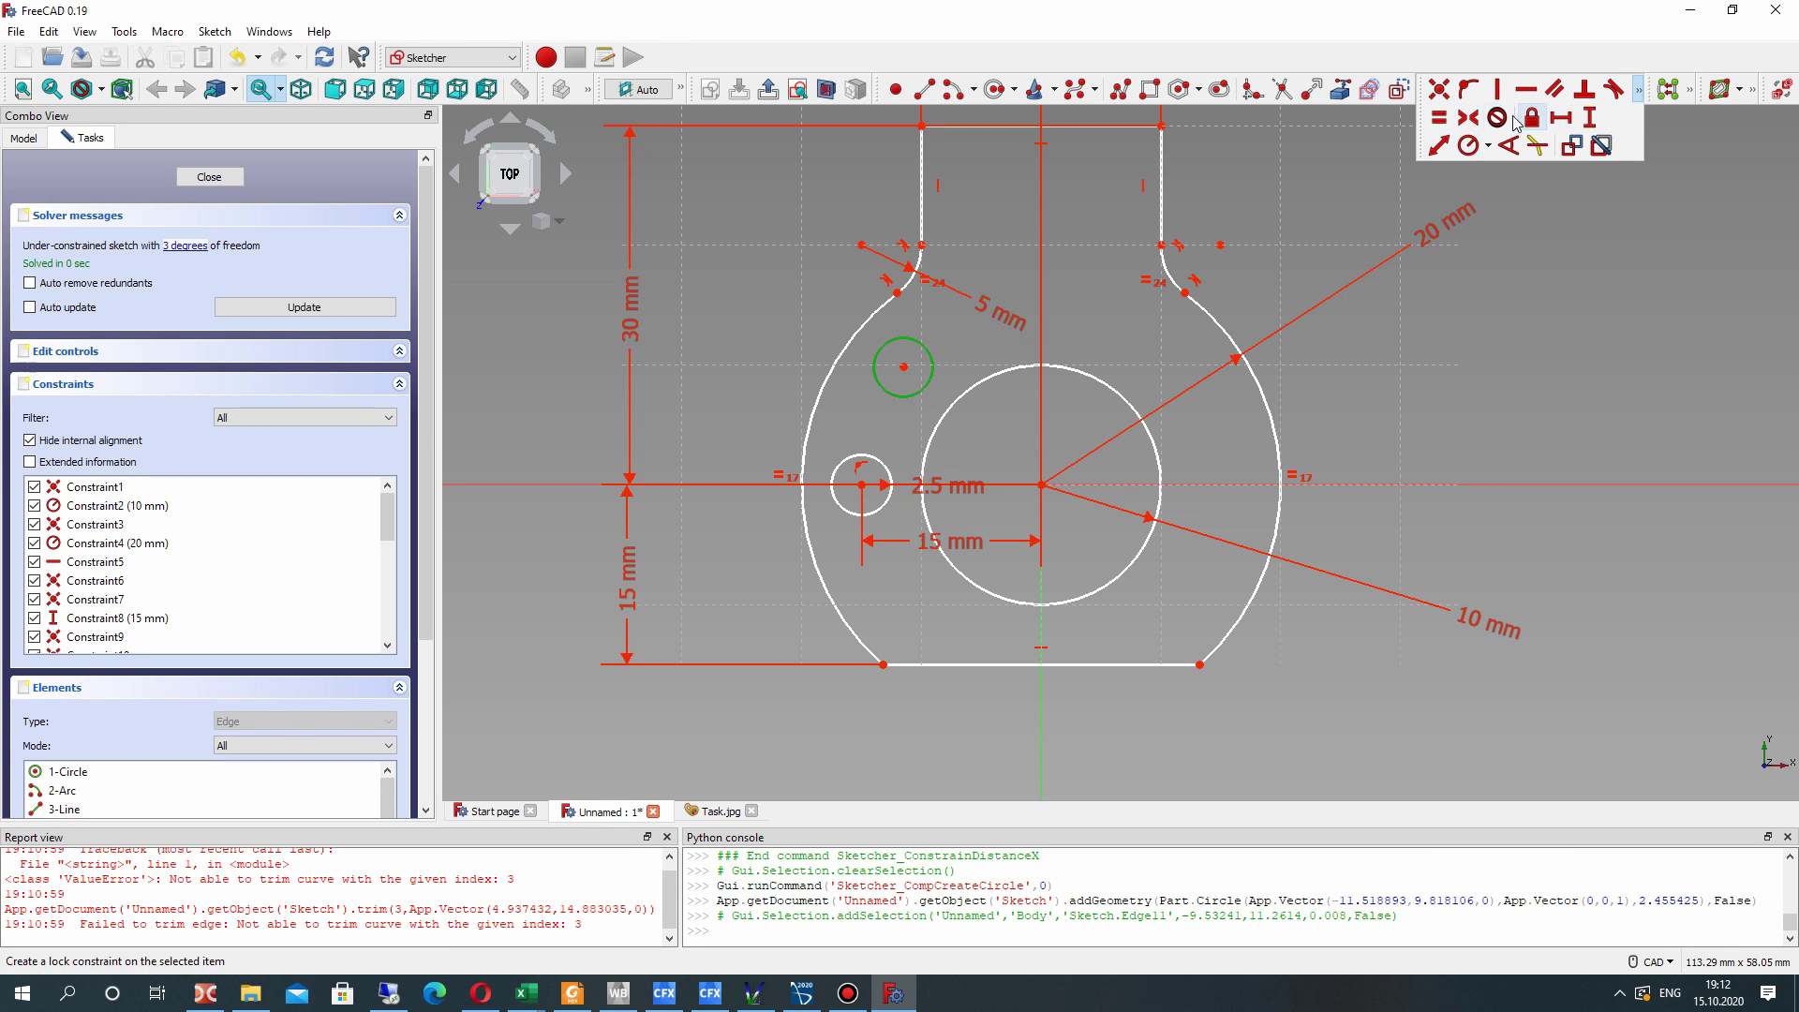
pyautogui.click(1467, 145)
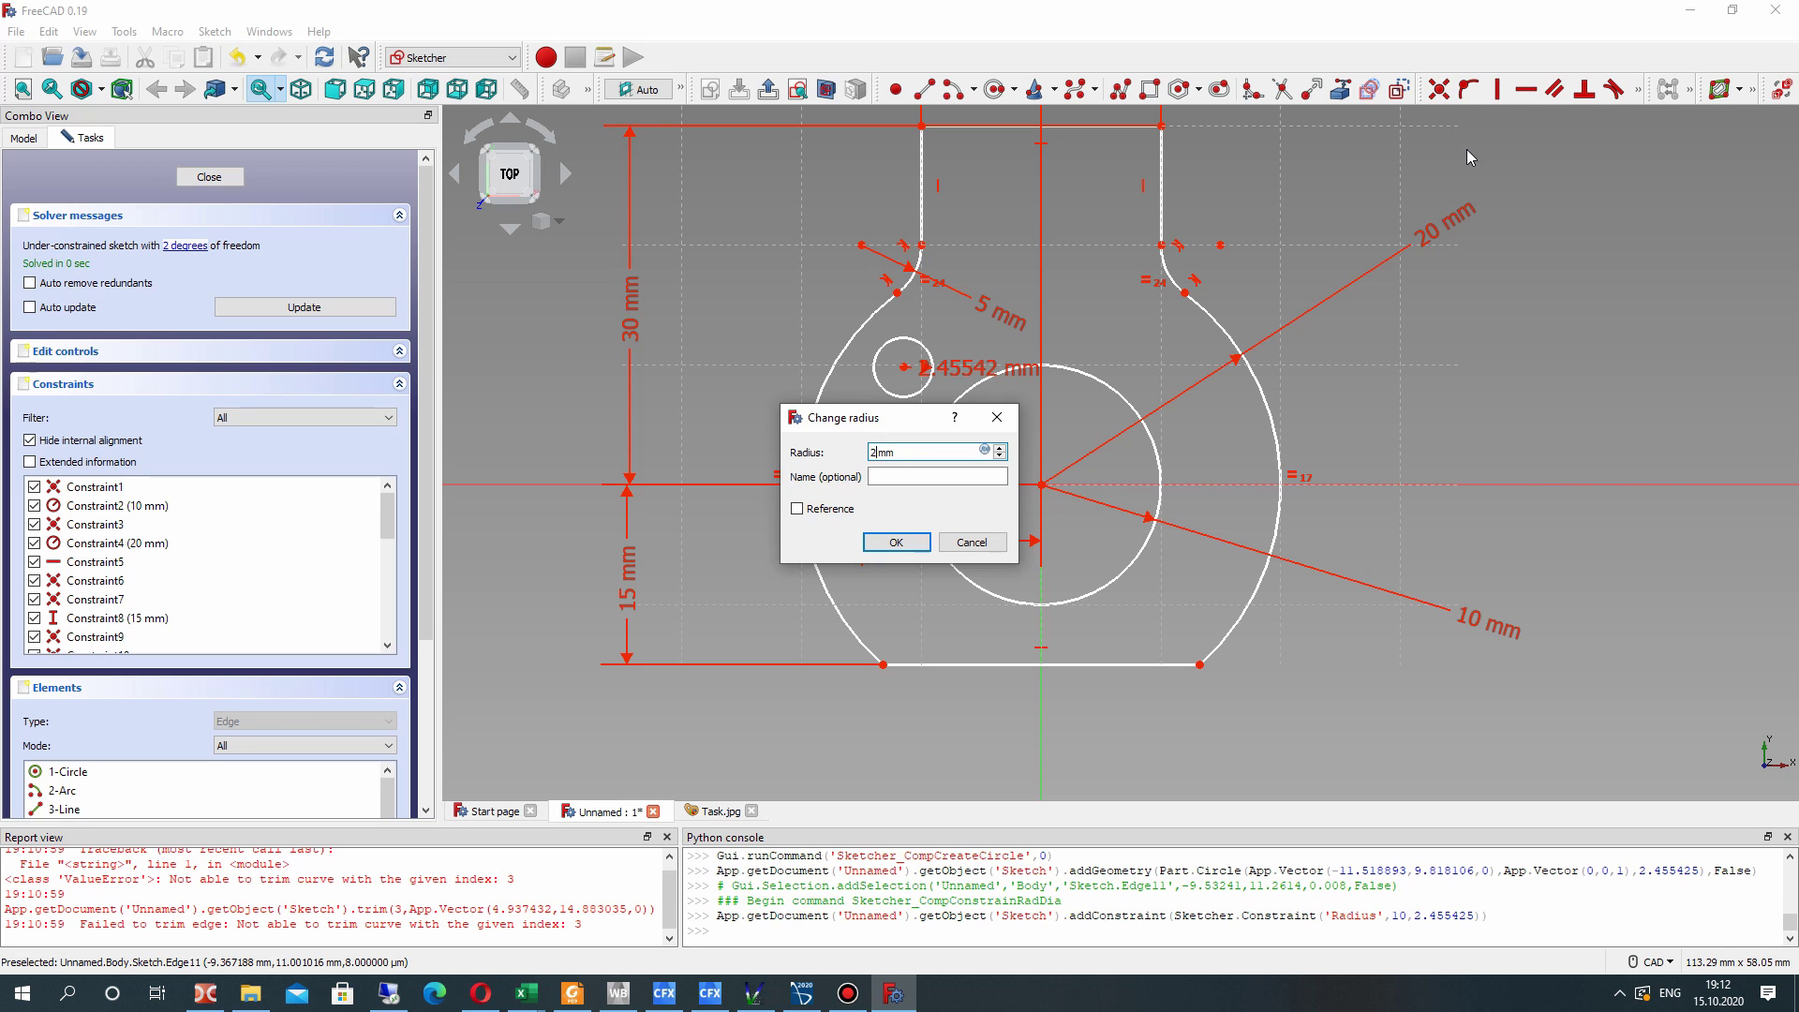
pyautogui.write('2.5')
pyautogui.press('Return')
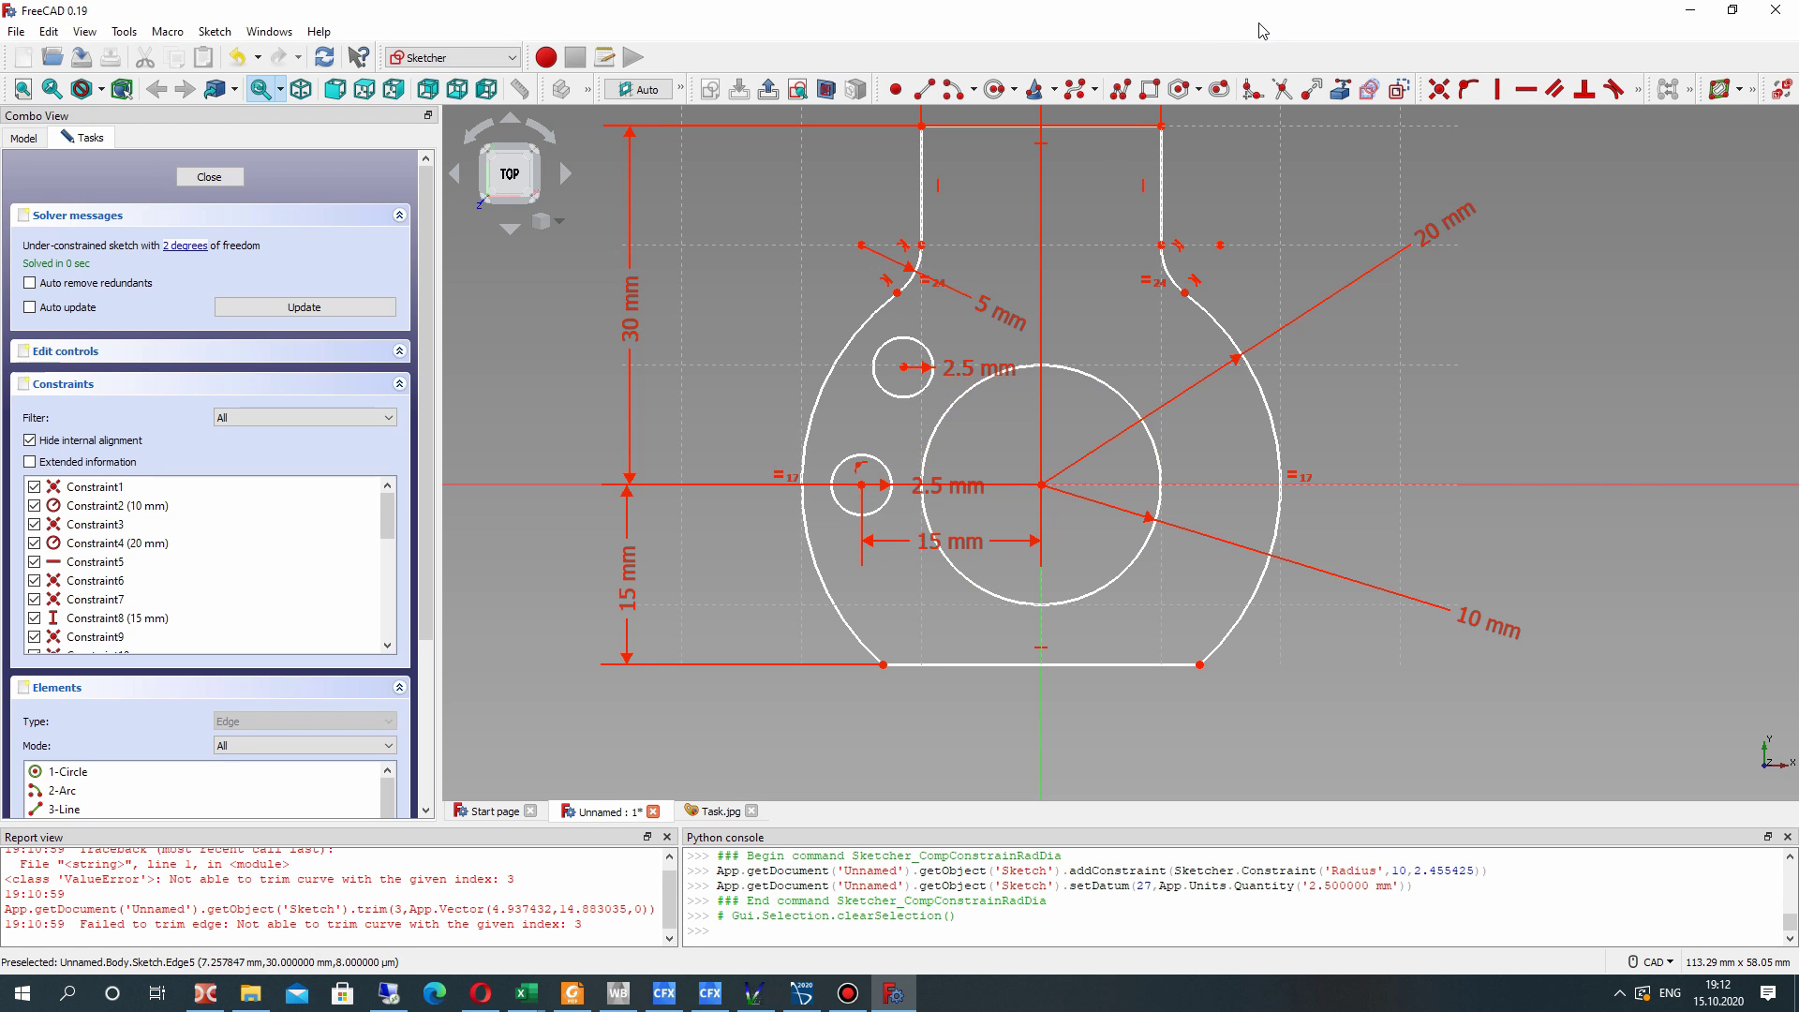
# - Add a circle of 2.5 mm radius about 11 mm left of and 10 mm below the bore centre, and nudge both new circles slightly
pyautogui.click(995, 89)
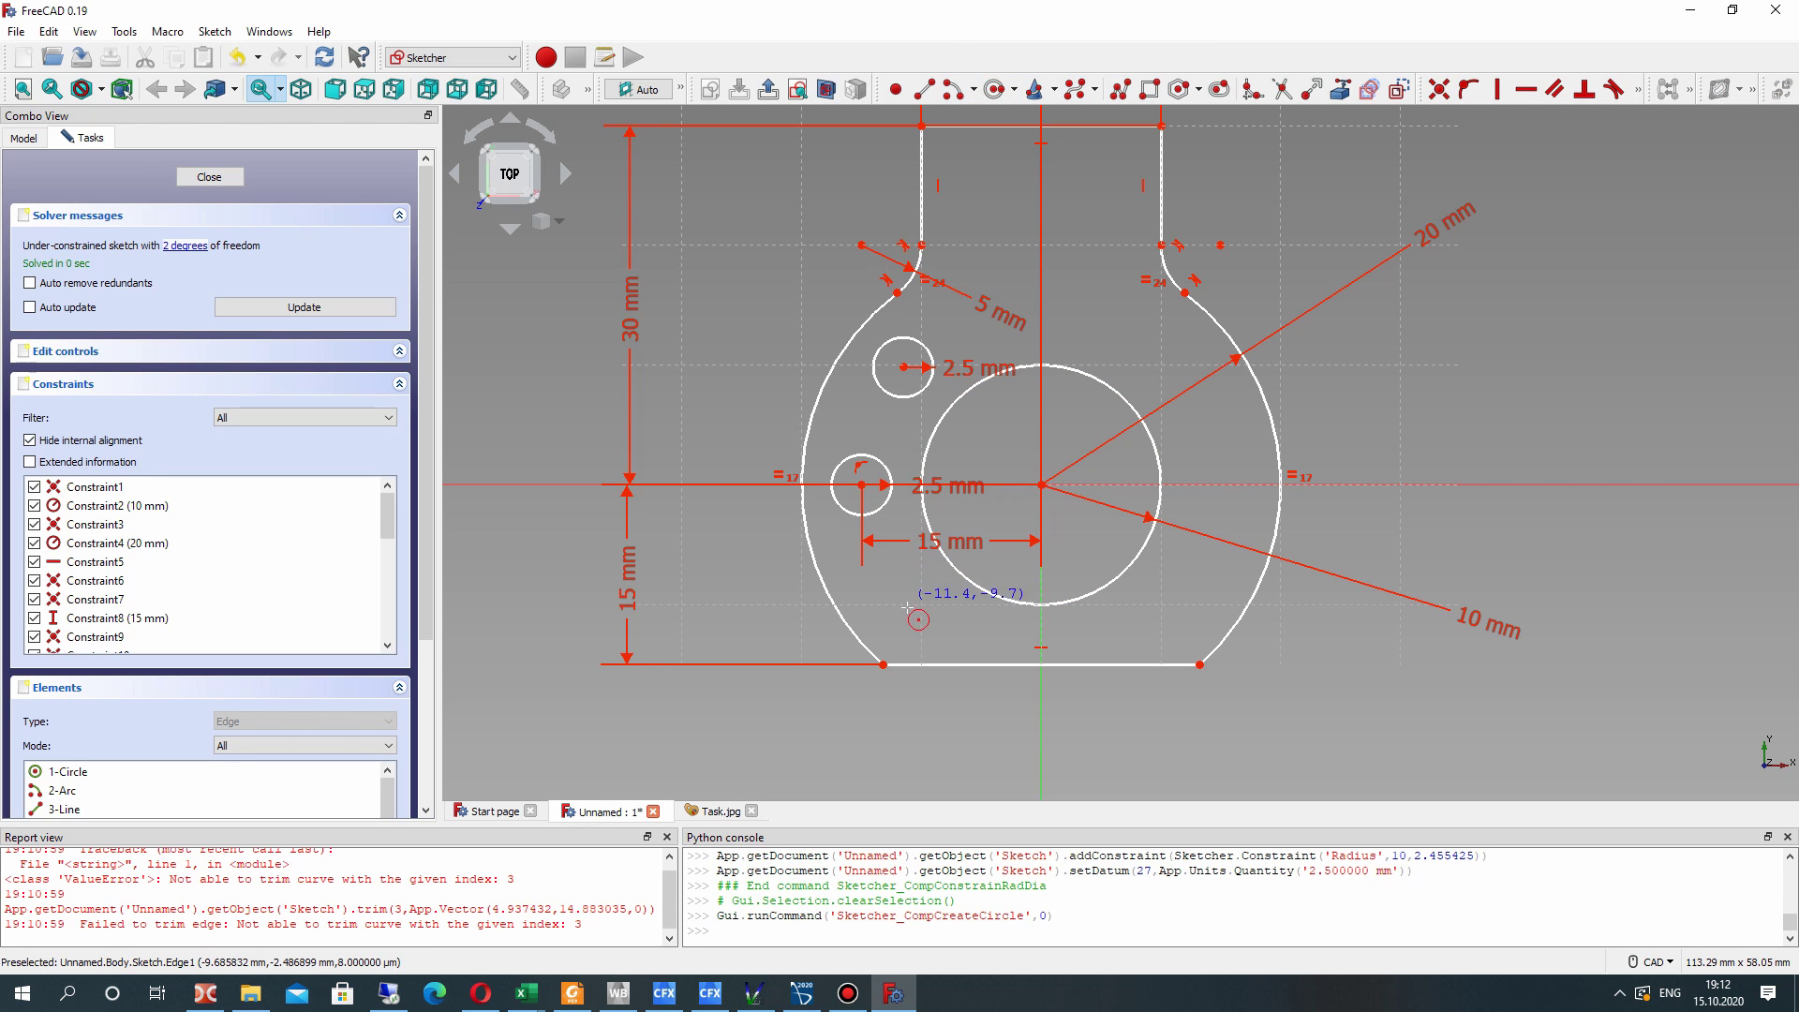
pyautogui.click(915, 577)
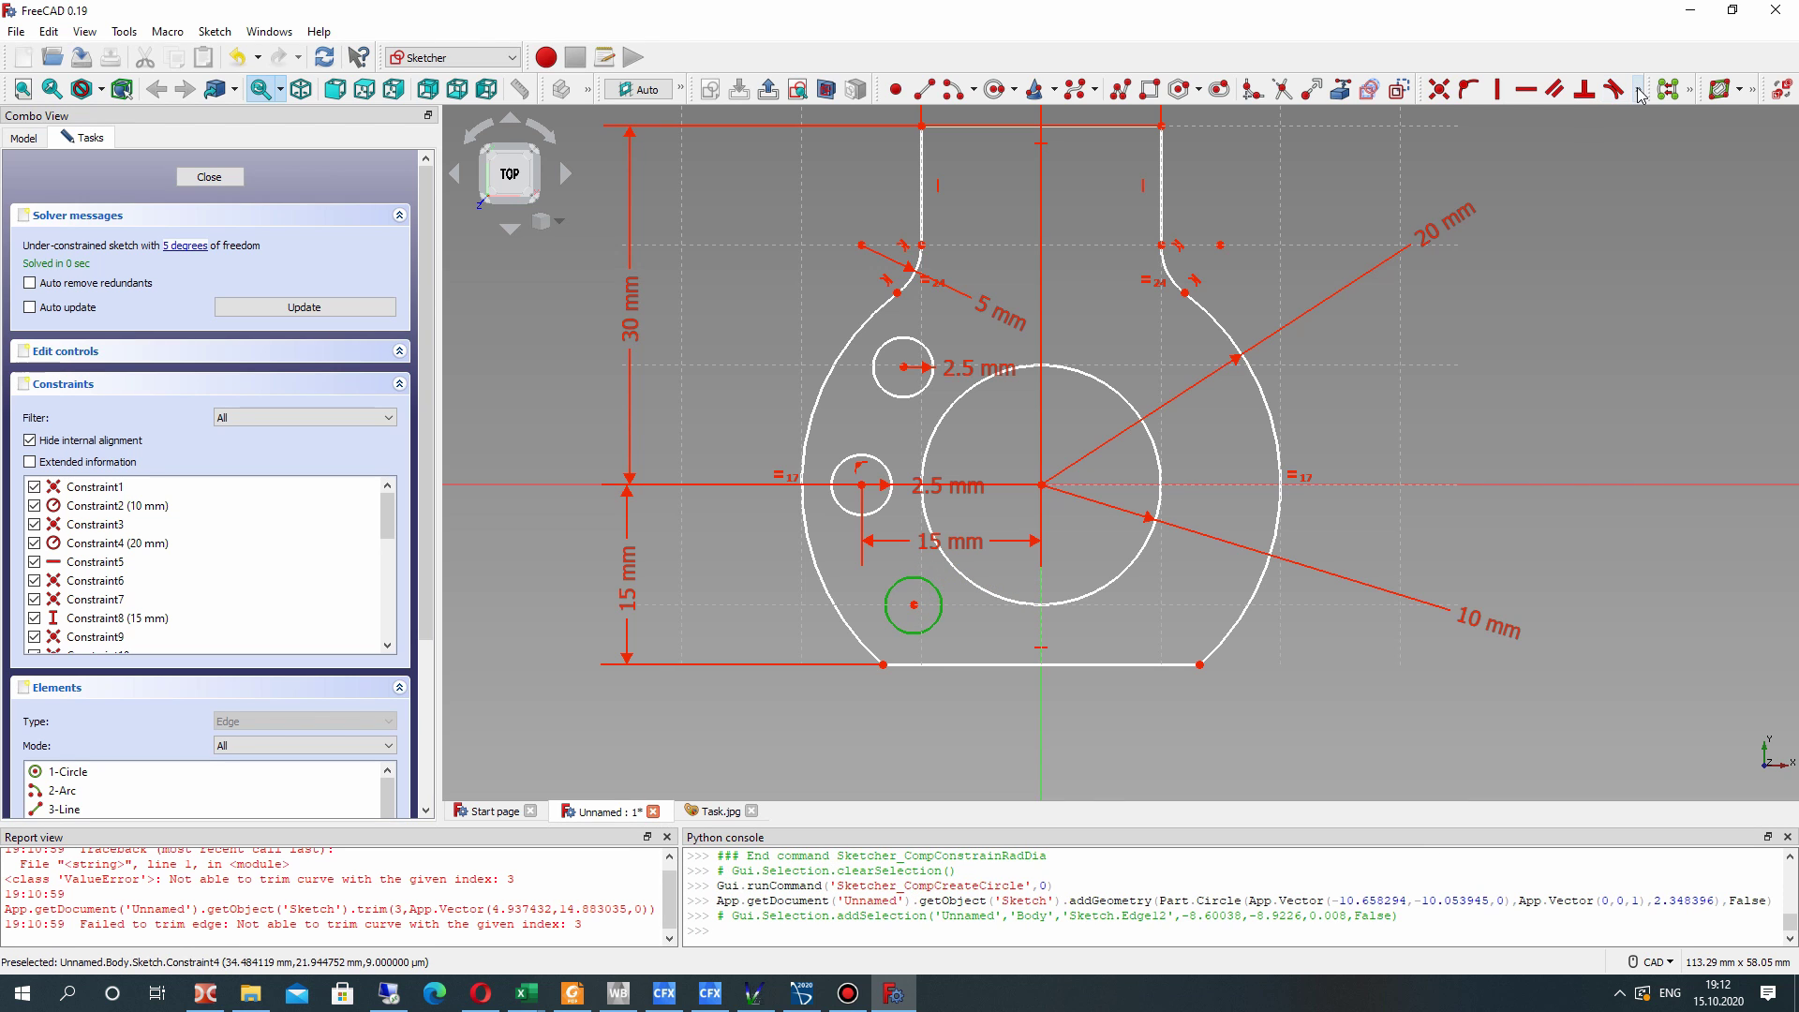
pyautogui.click(991, 543)
pyautogui.click(931, 583)
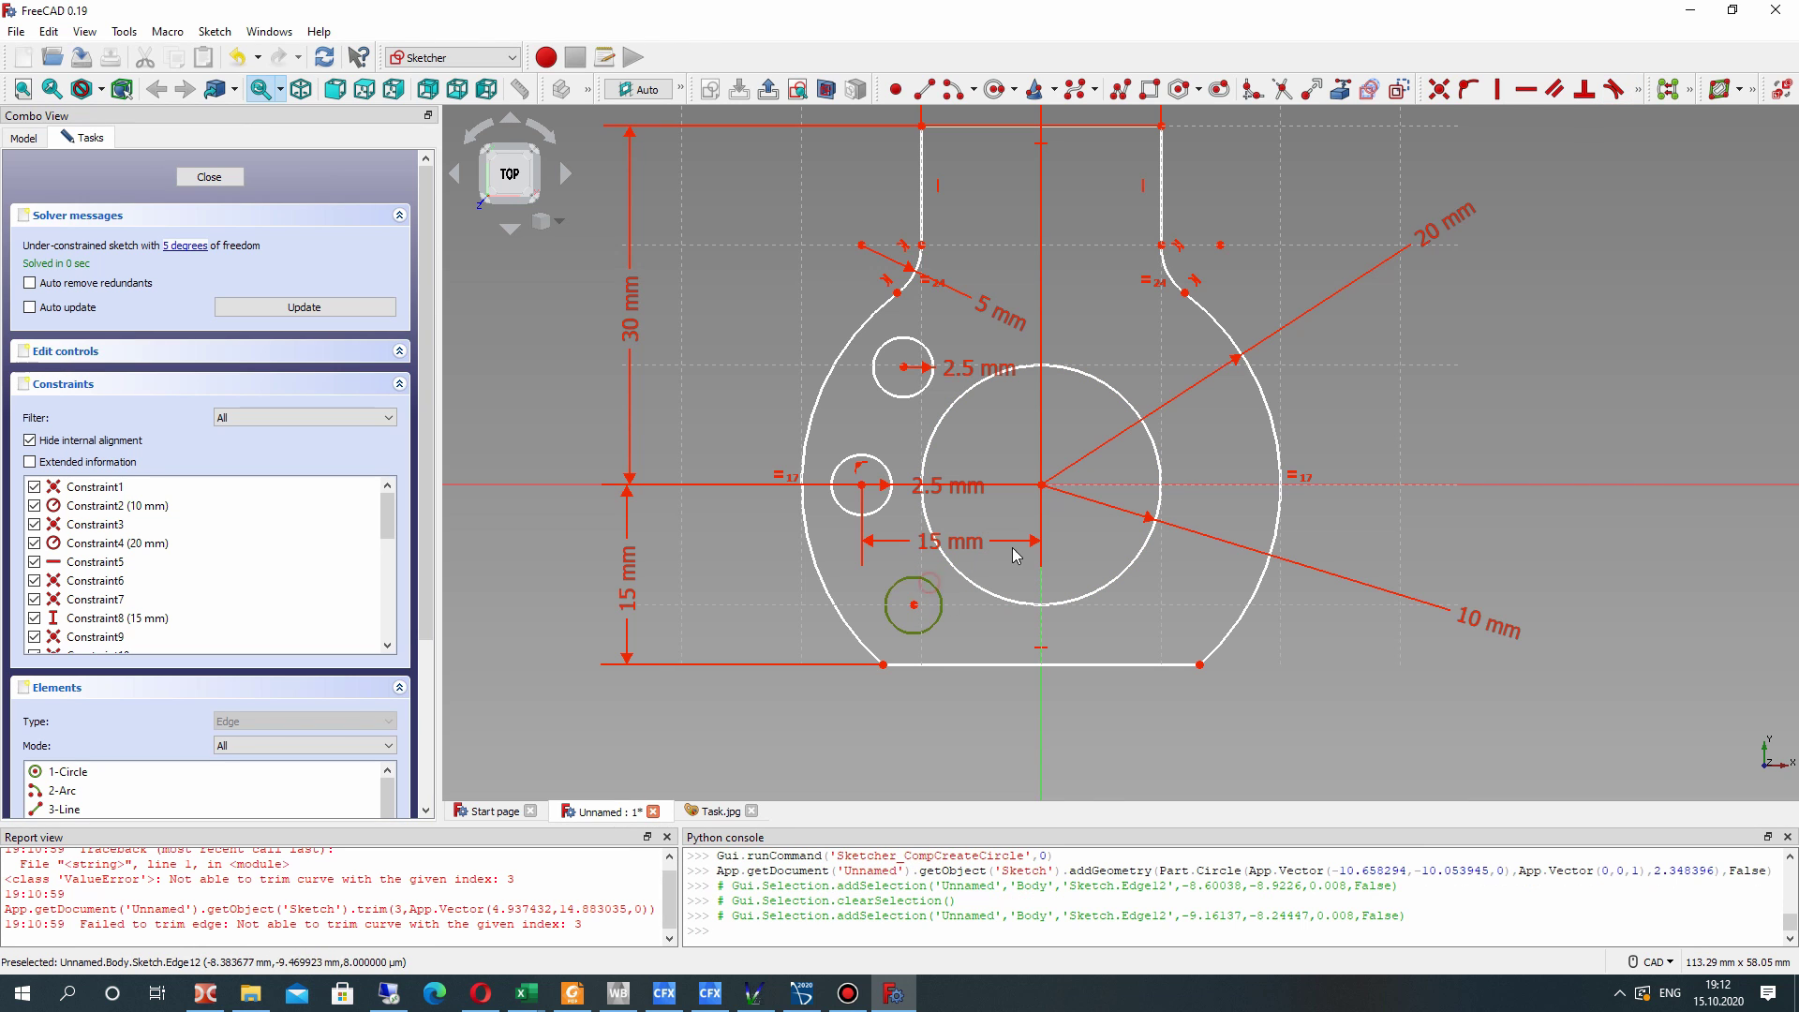
pyautogui.click(1638, 89)
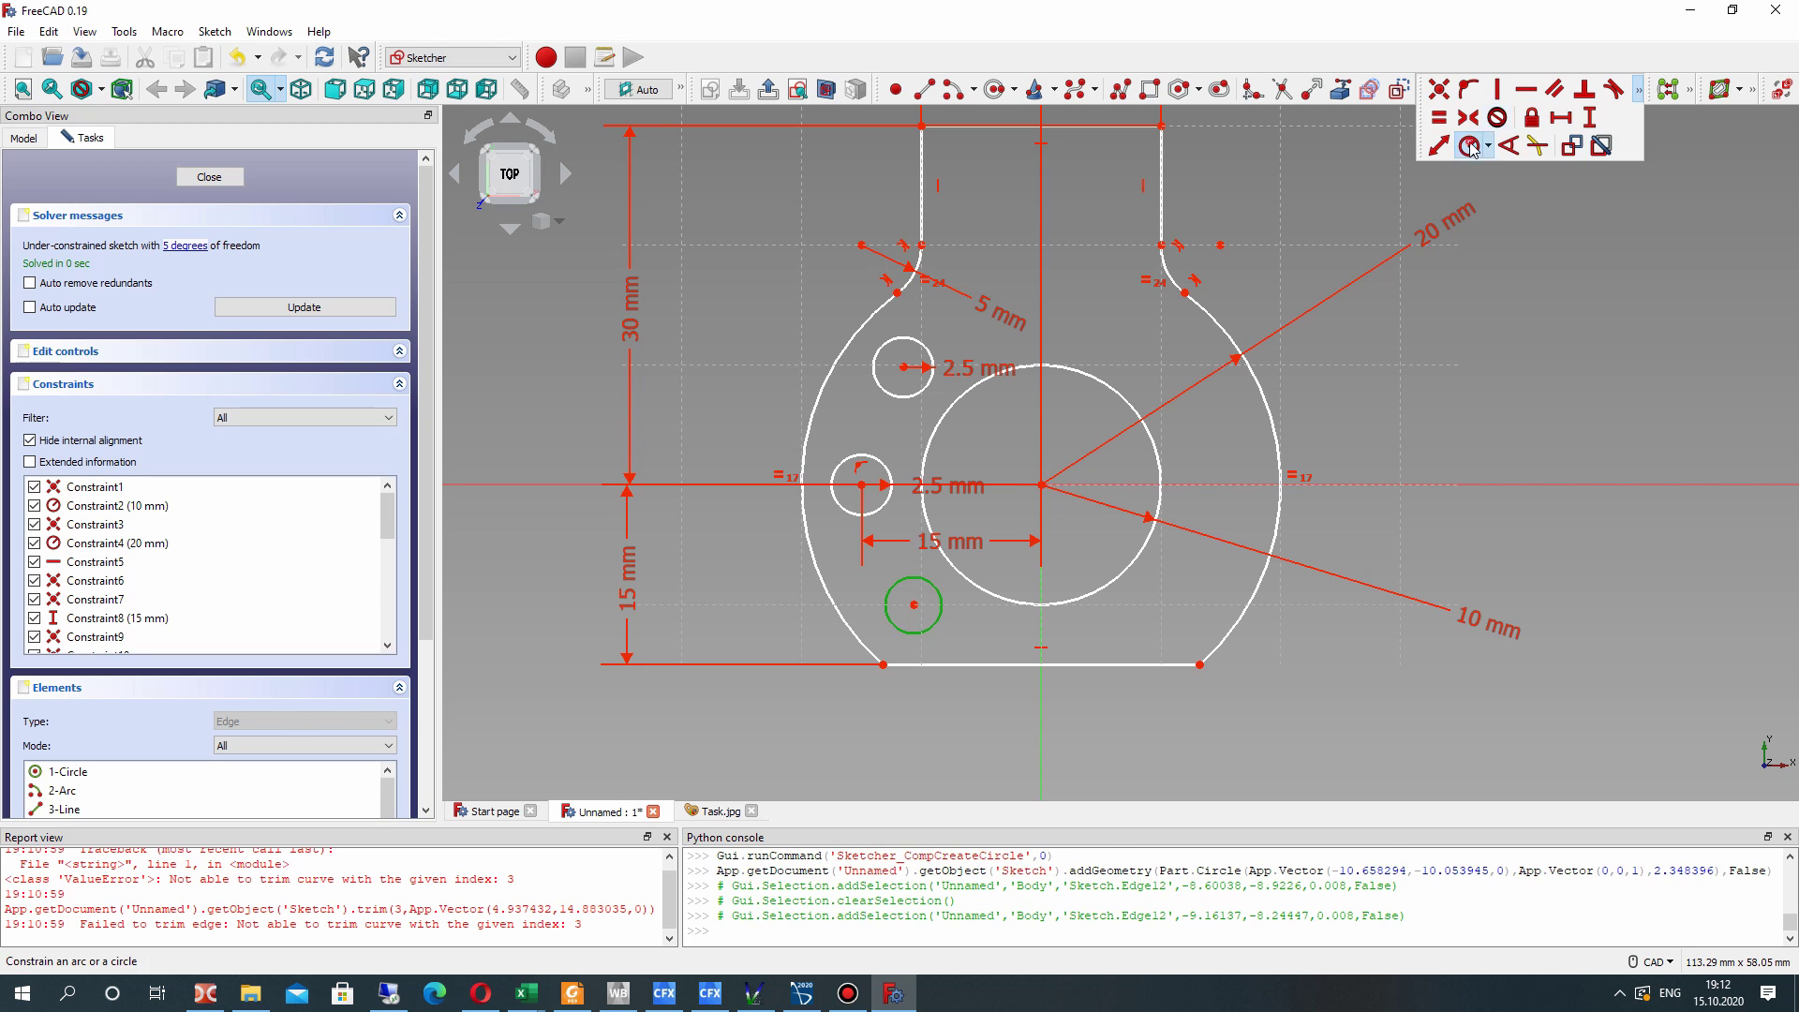
pyautogui.click(1473, 145)
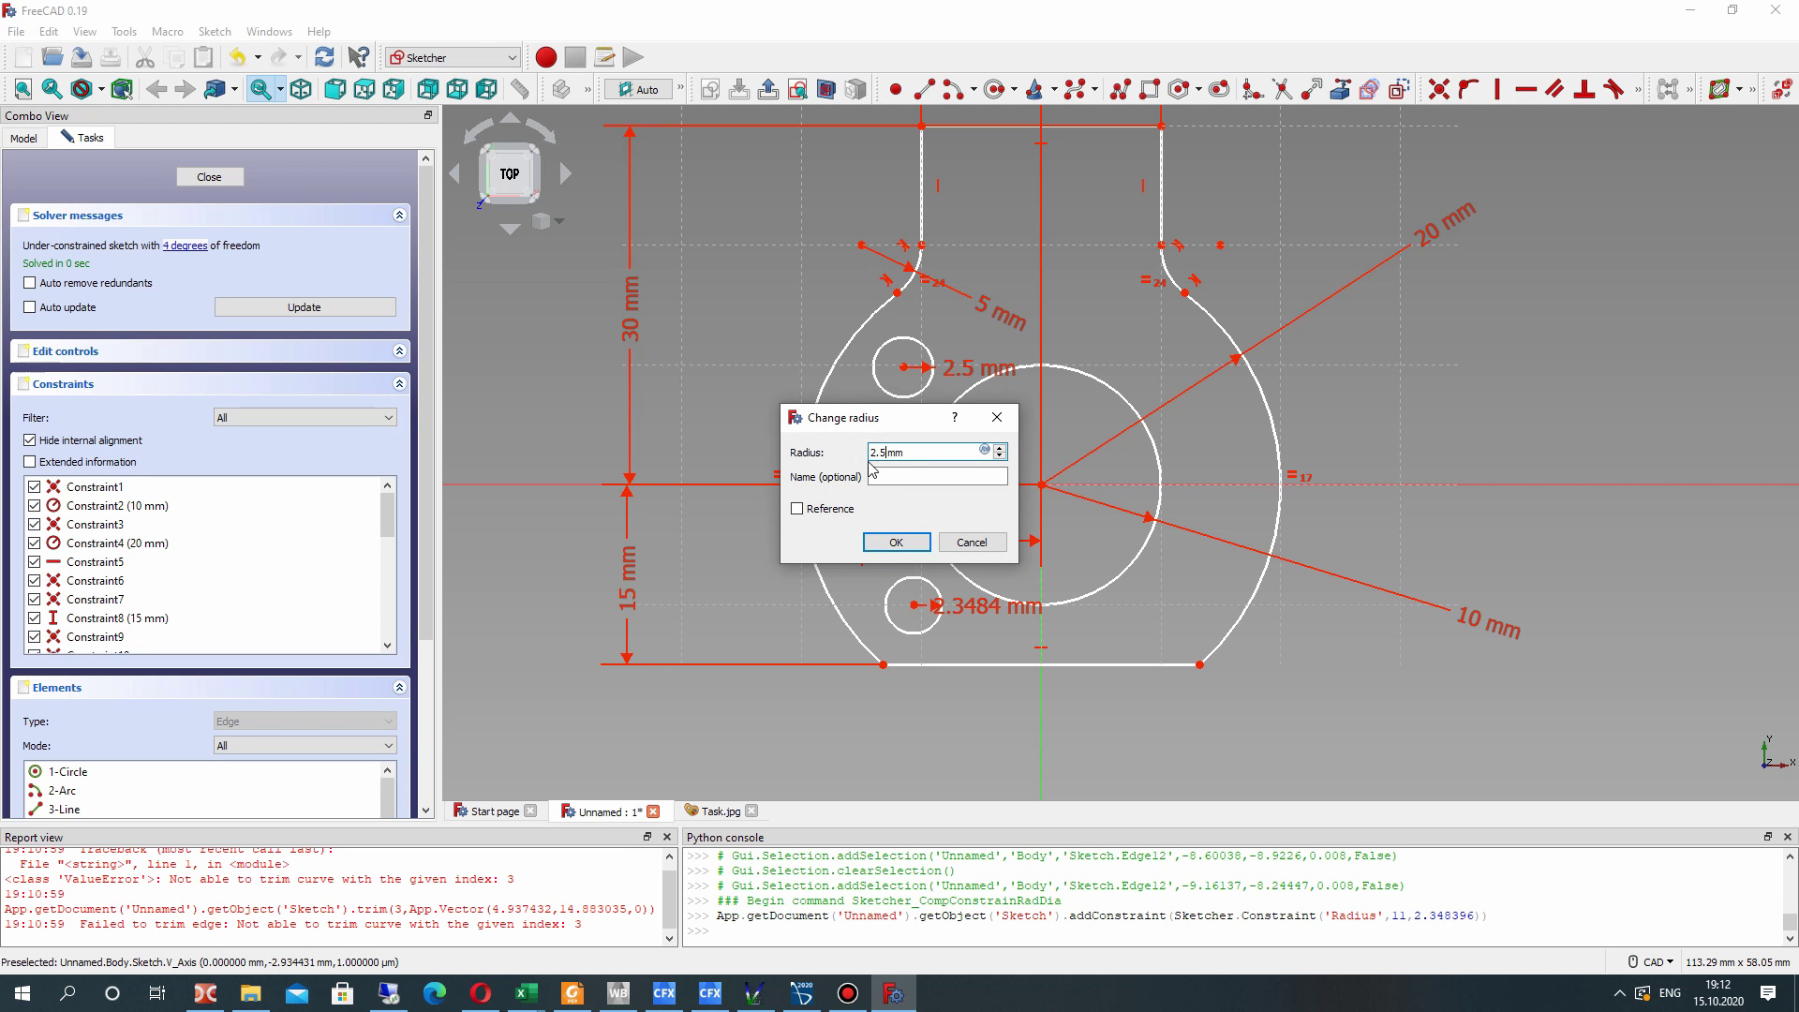
pyautogui.write('2.5')
pyautogui.press('Return')
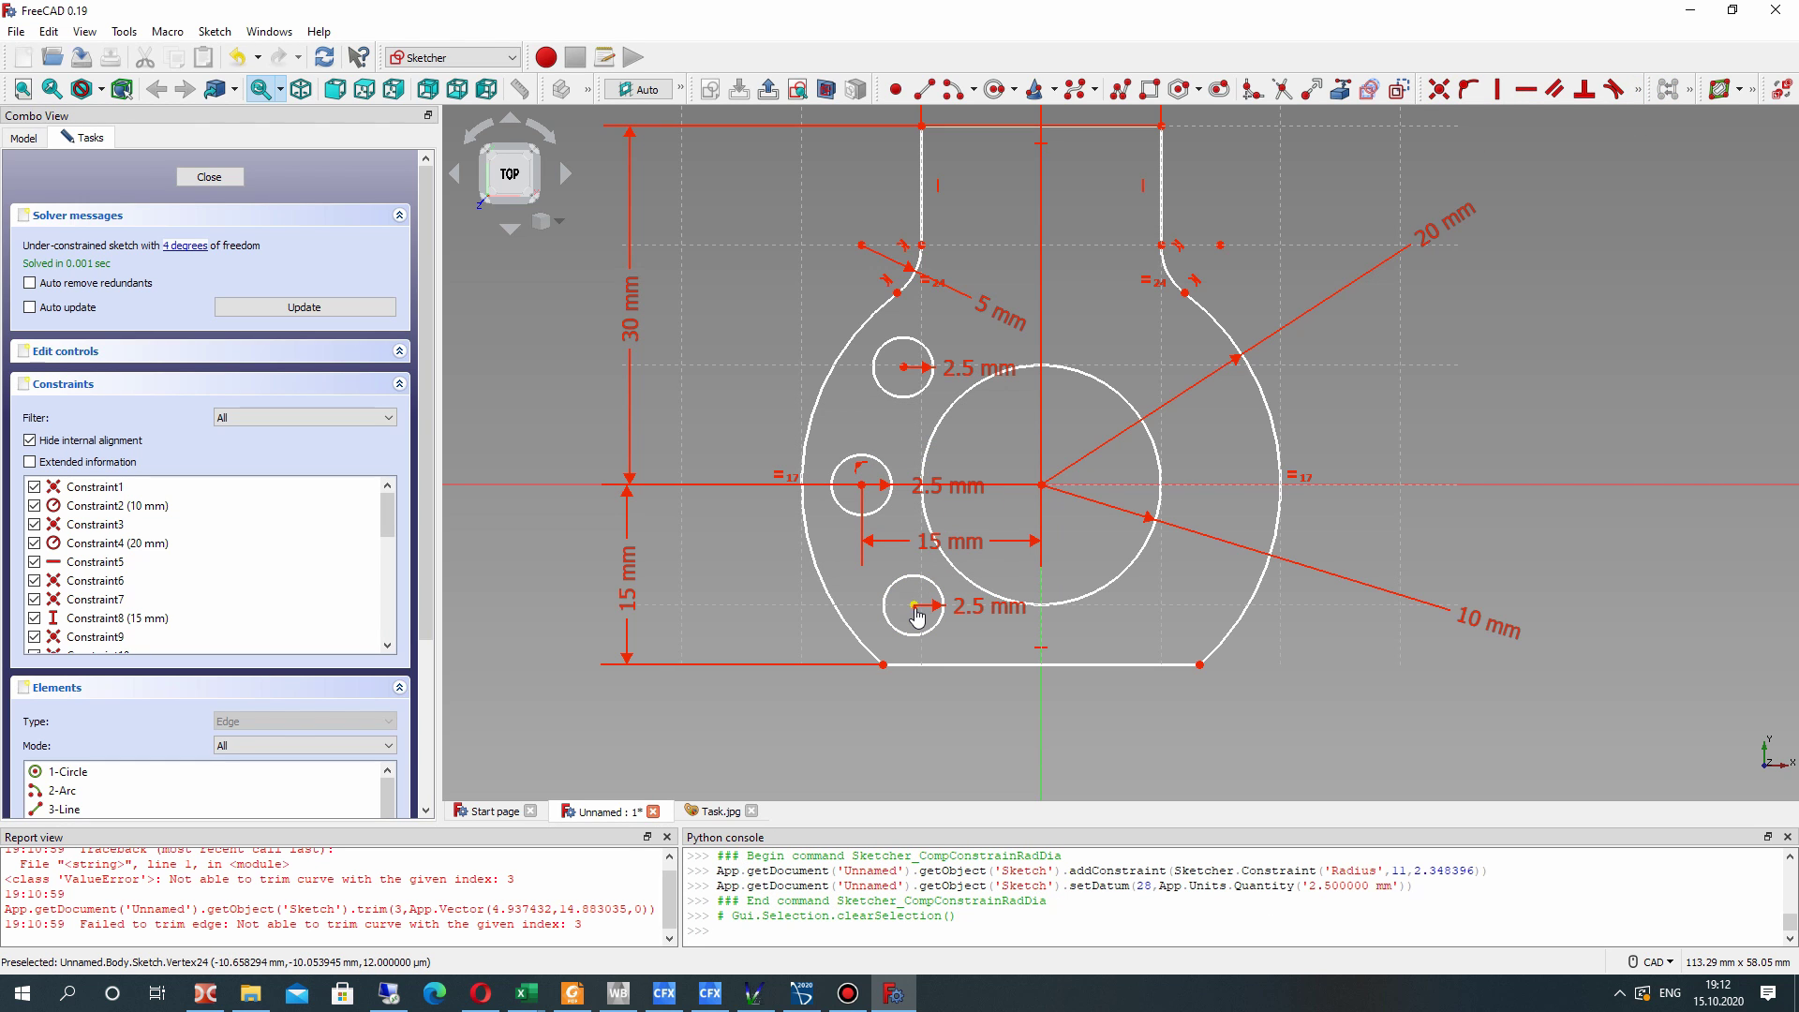
pyautogui.moveTo(916, 615); pyautogui.dragTo(910, 607)
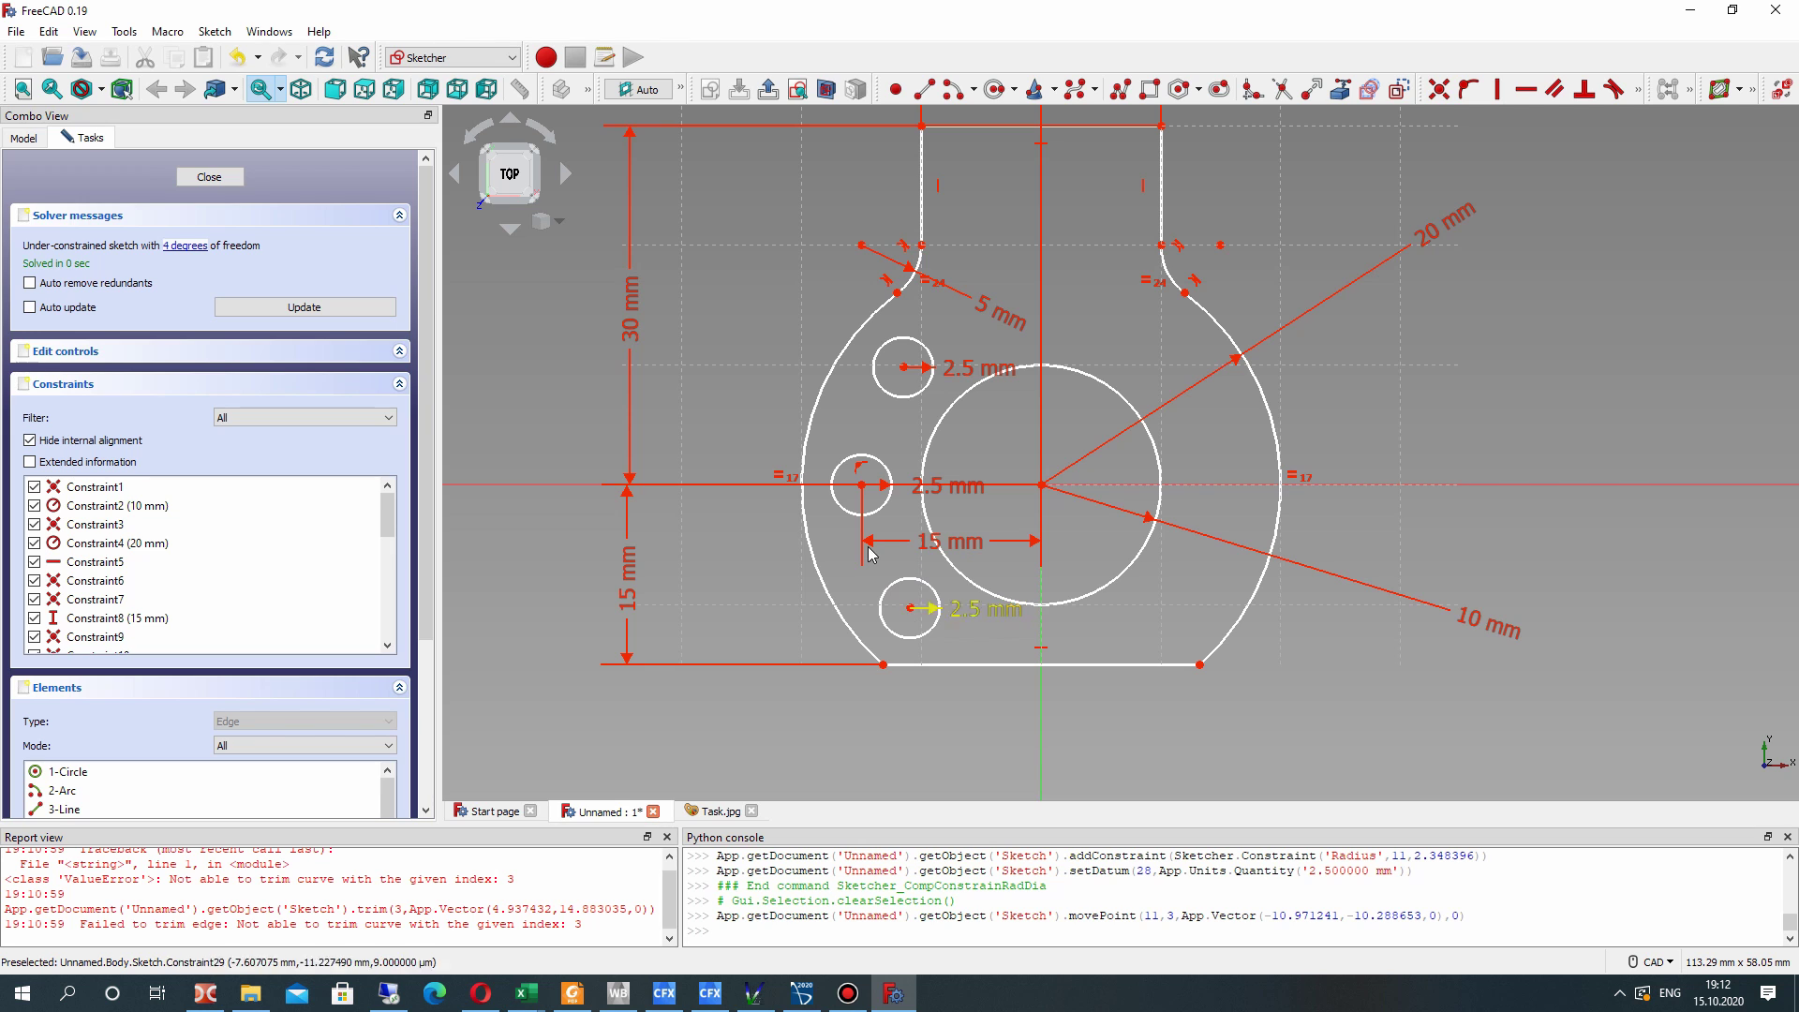
pyautogui.moveTo(907, 371); pyautogui.dragTo(908, 378)
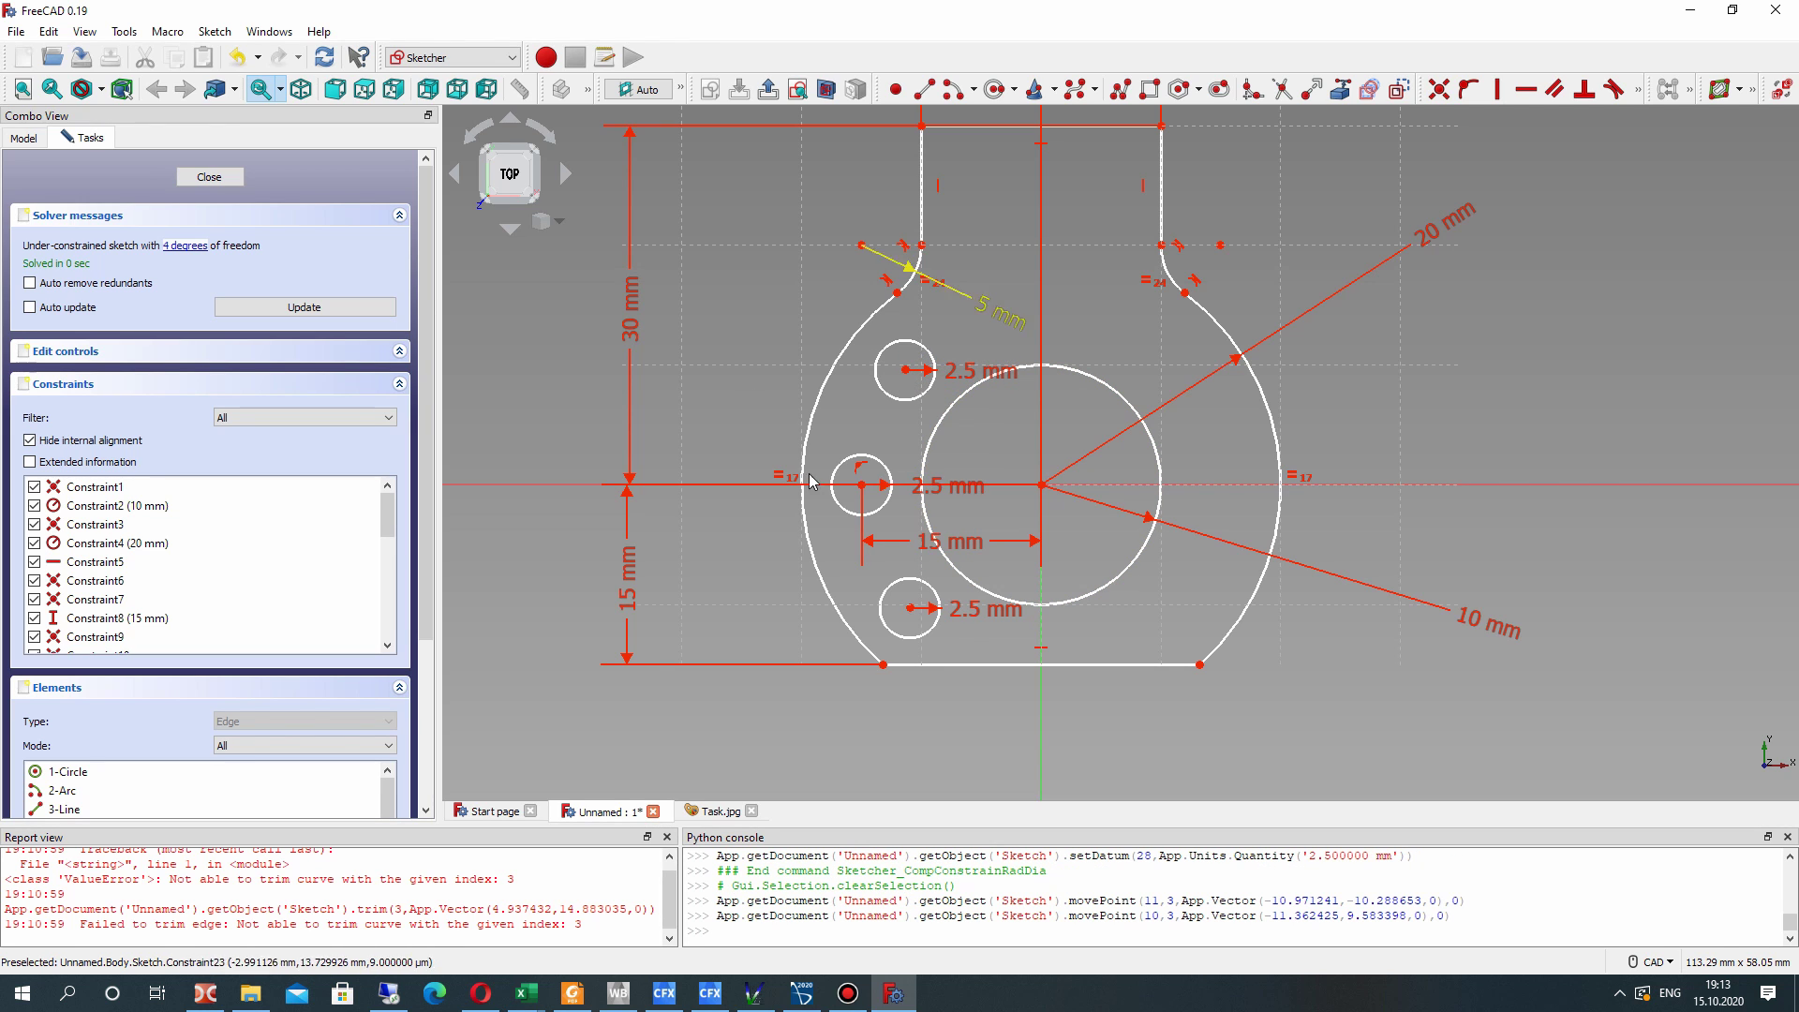
# - Mirror the three small circles left of the bore across the sketch's vertical axis using Symmetry
pyautogui.click(210, 36)
pyautogui.moveTo(290, 323)
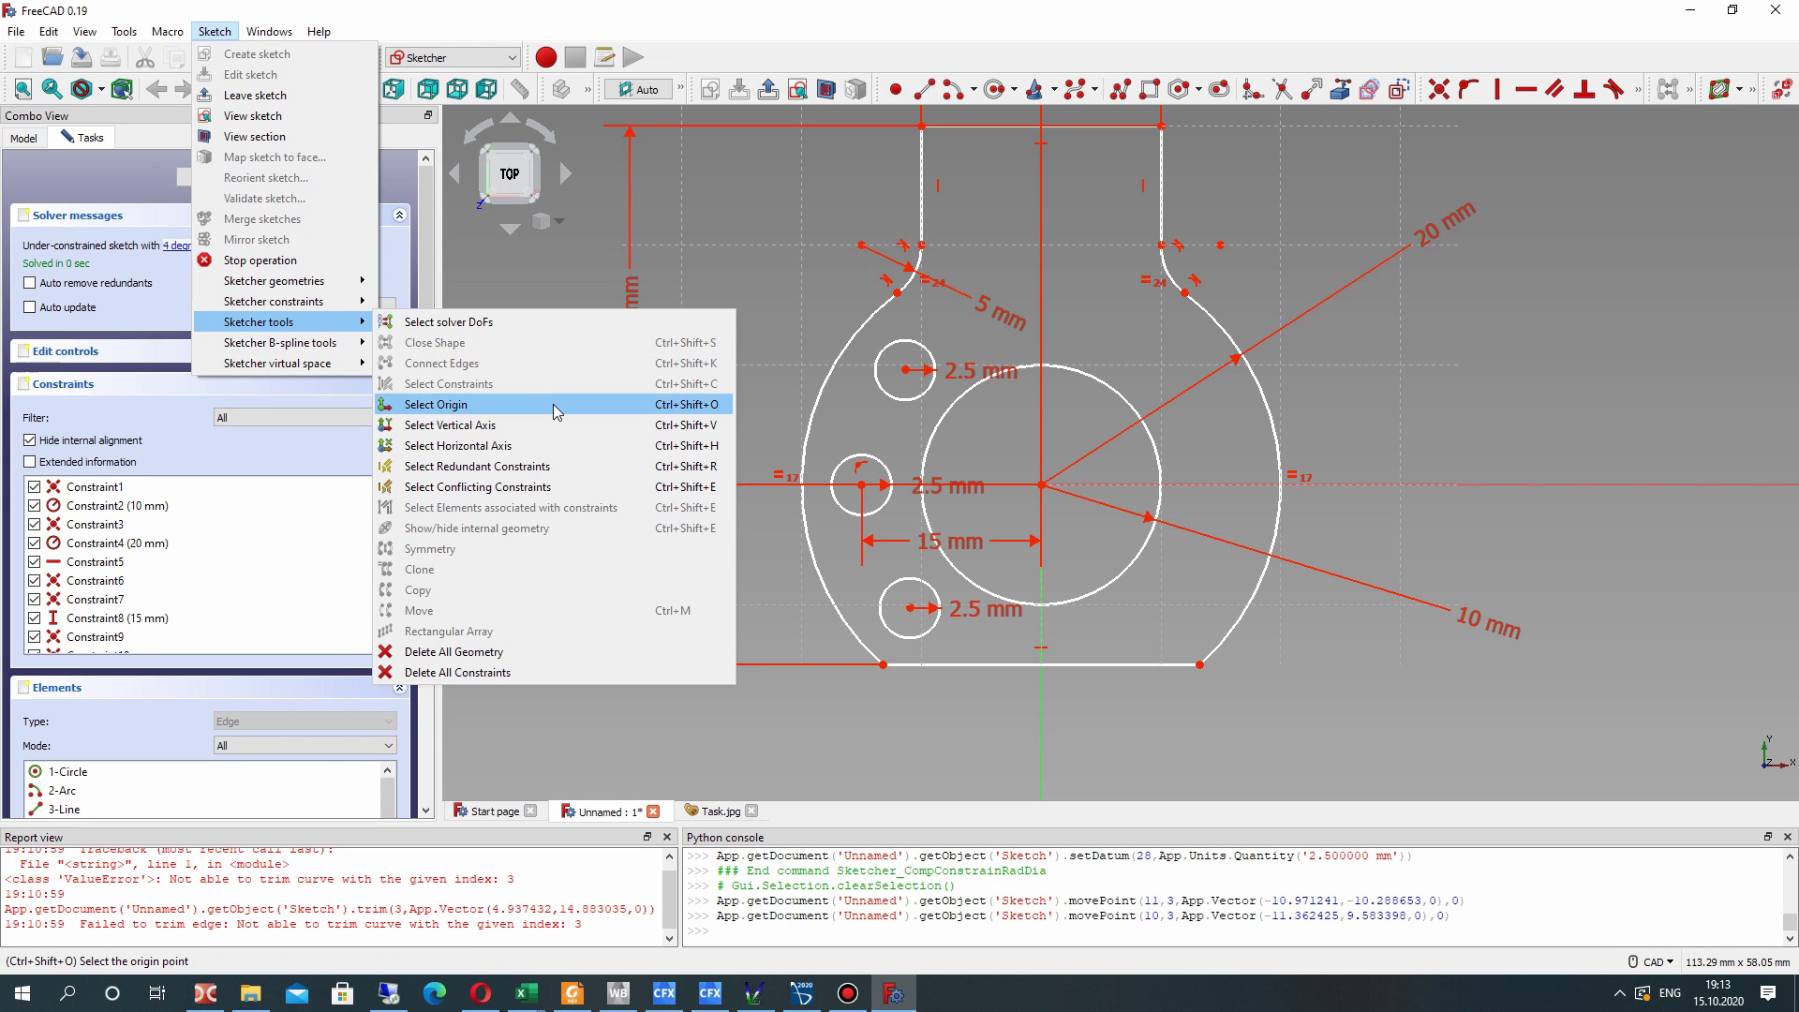
pyautogui.click(764, 219)
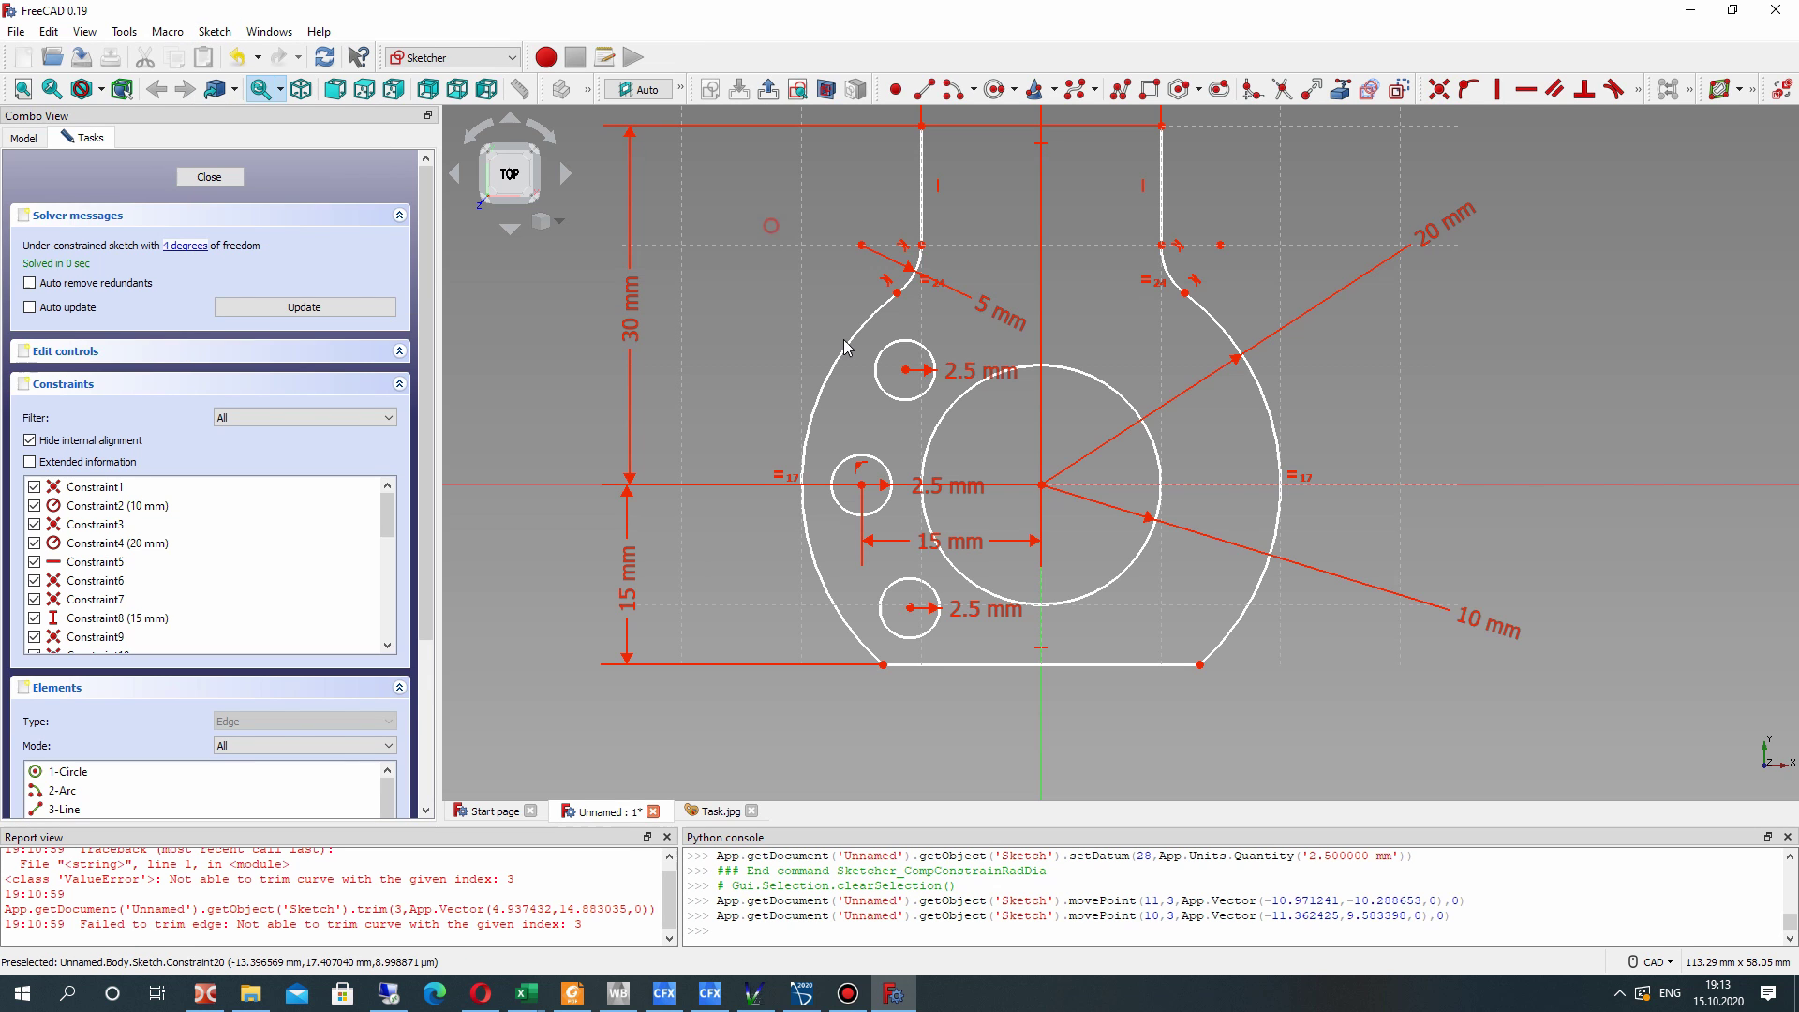
pyautogui.click(897, 400)
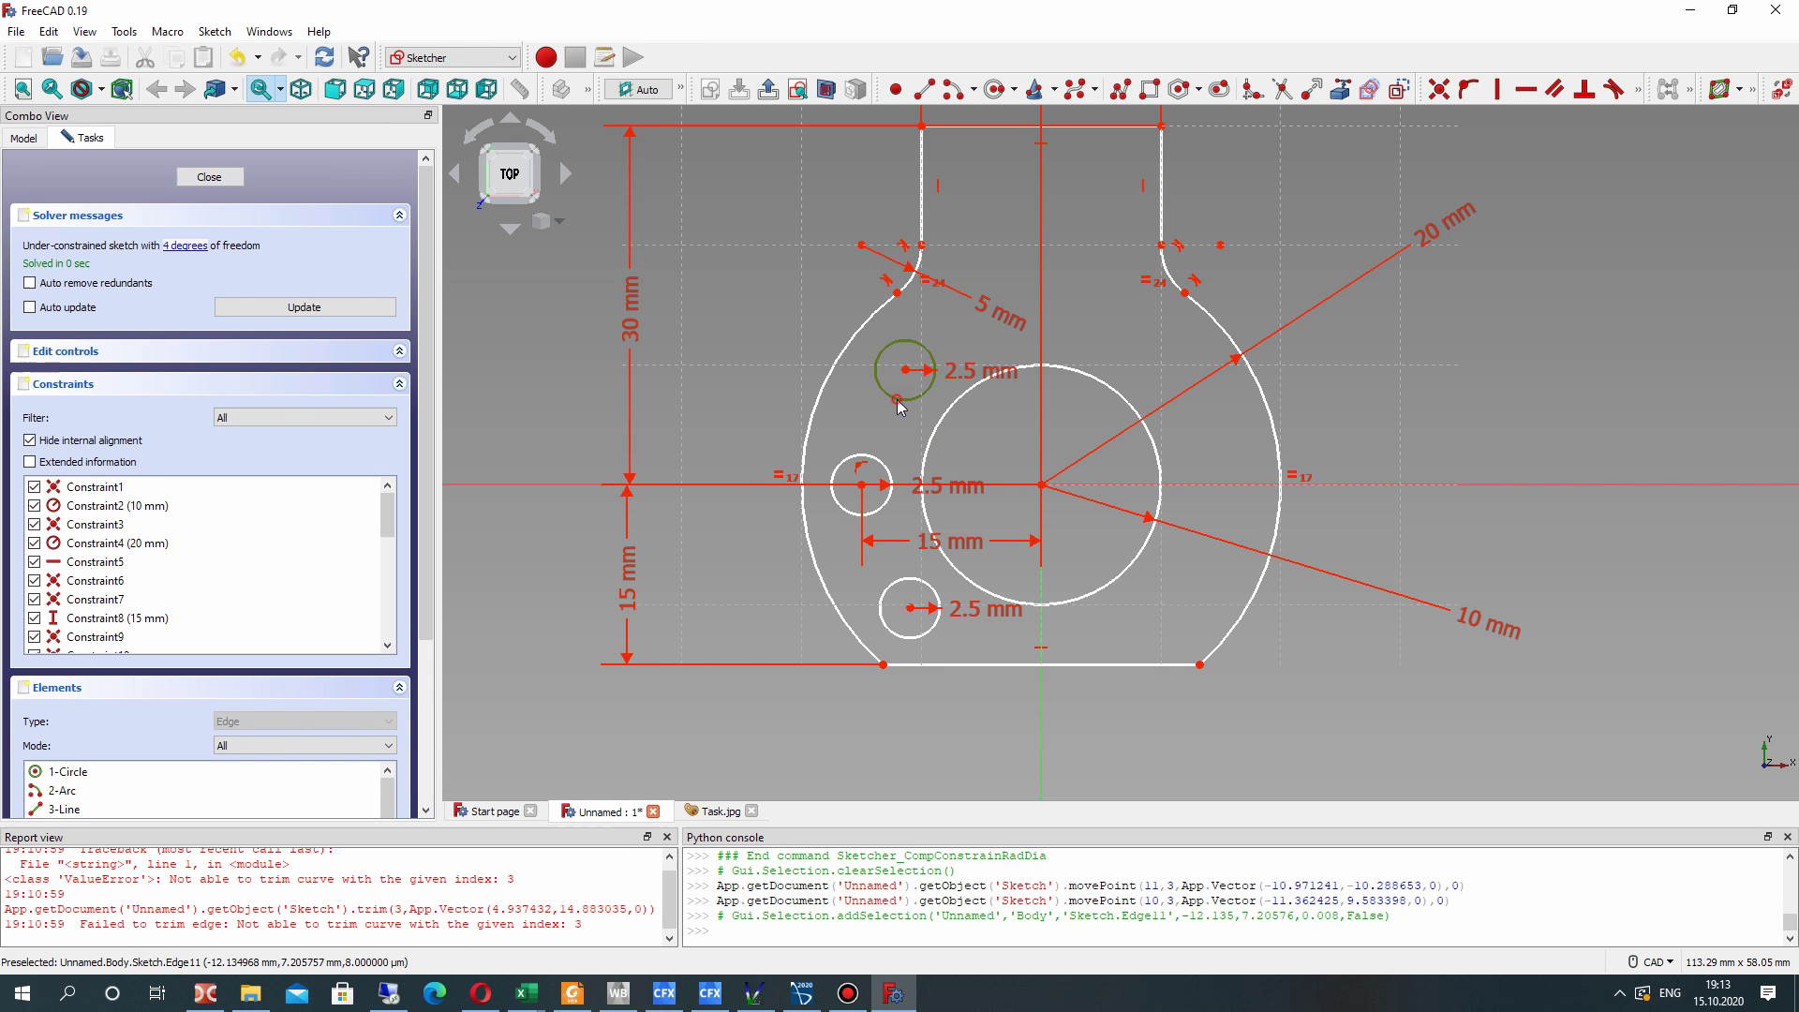
pyautogui.click(852, 463)
pyautogui.click(907, 586)
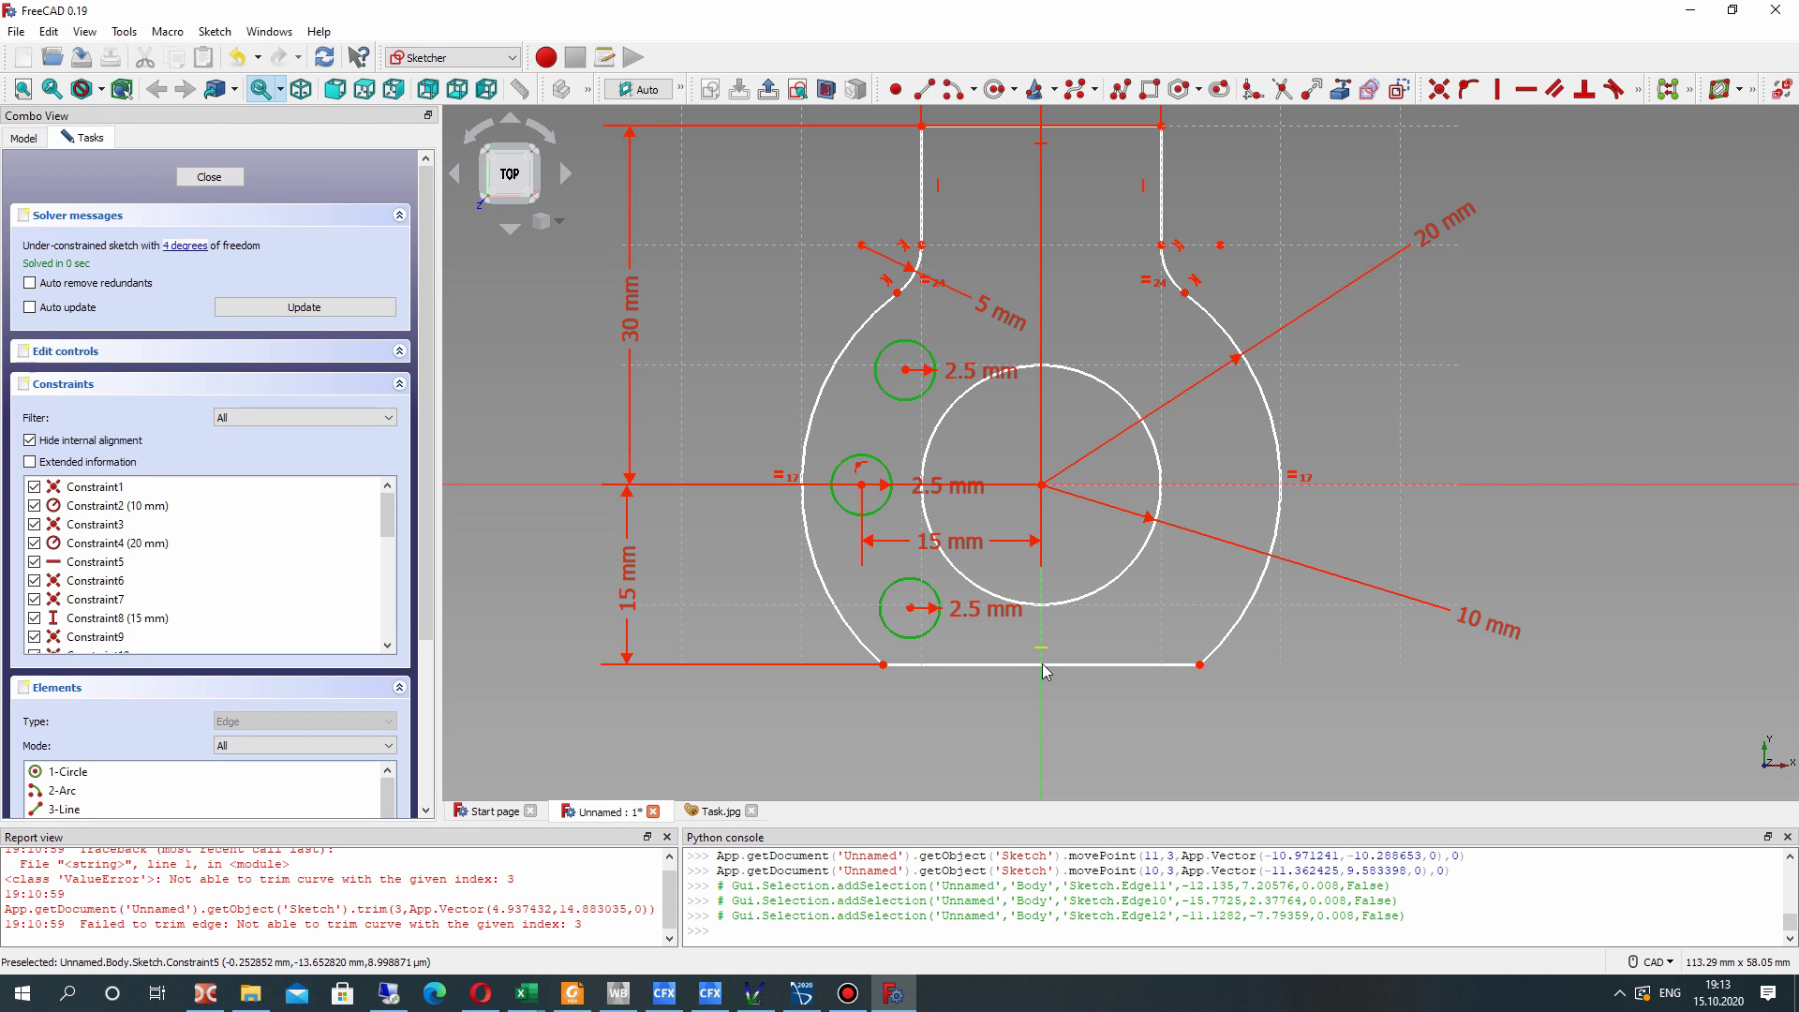
pyautogui.click(1043, 734)
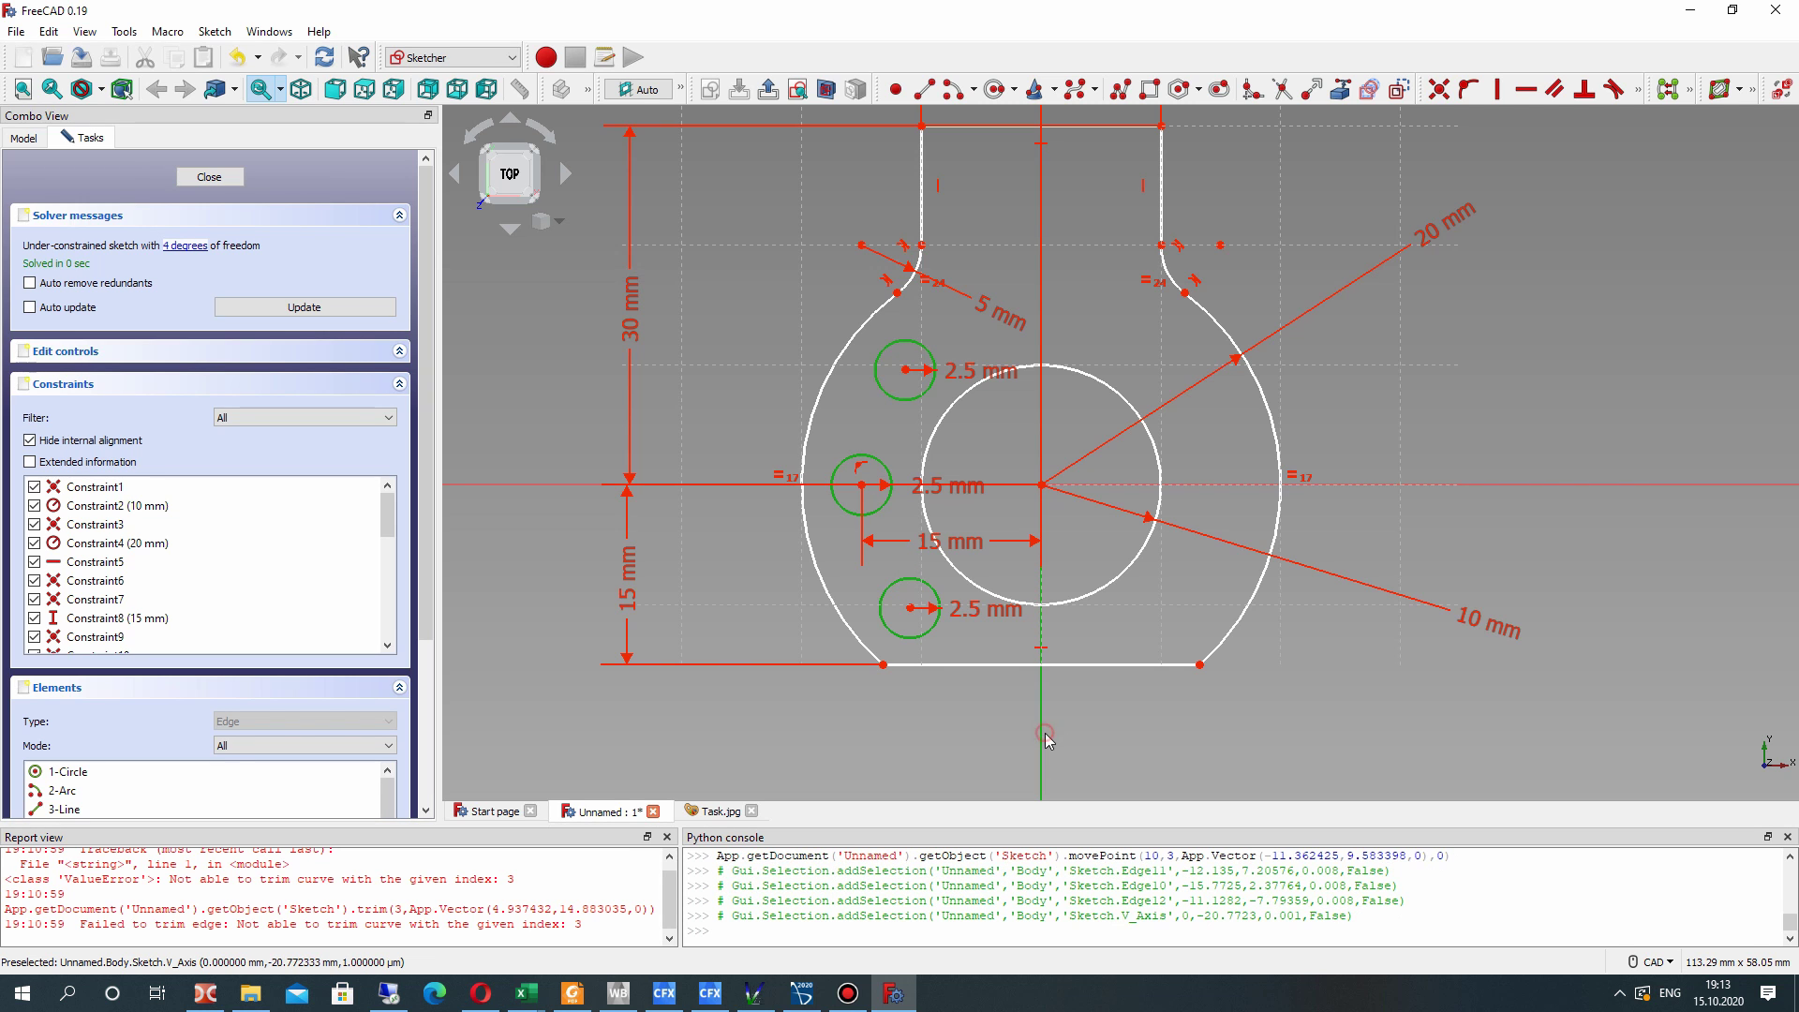
pyautogui.click(221, 33)
pyautogui.moveTo(273, 321)
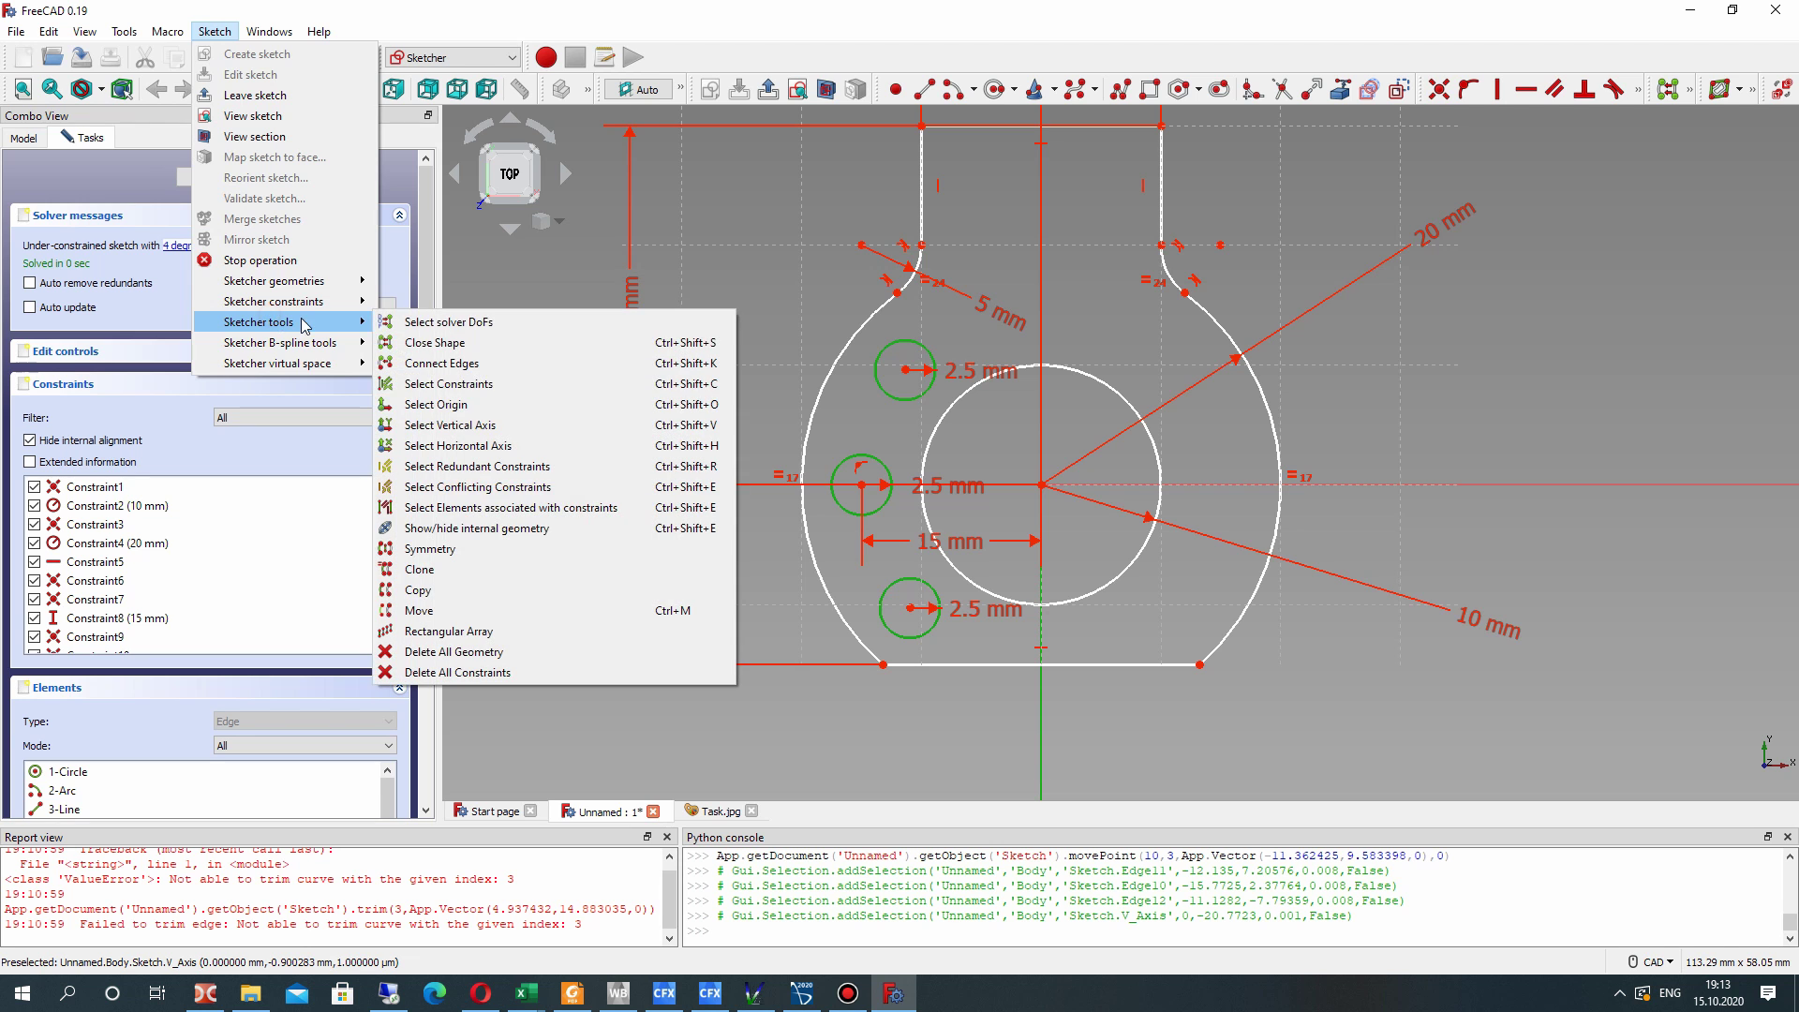
pyautogui.click(450, 549)
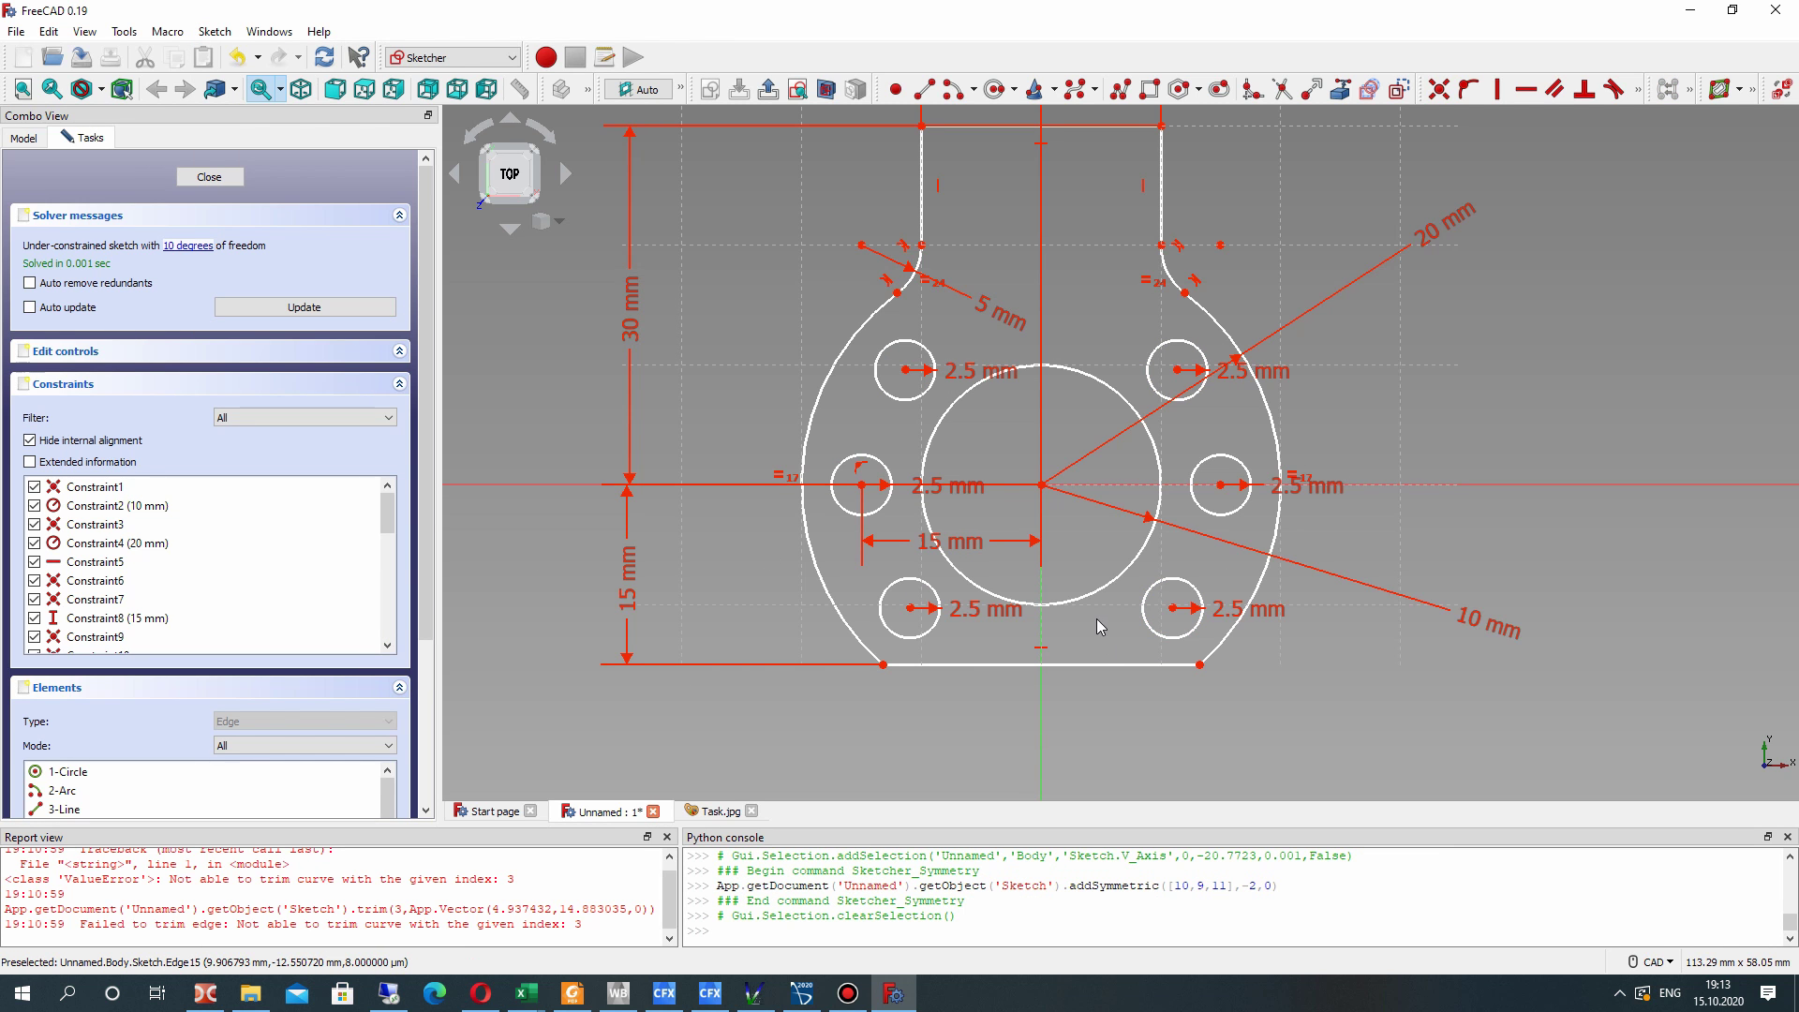
# - Close the sketch and pad the profile to a length of 30 mm, checking the reference picture
pyautogui.moveTo(1096, 618); pyautogui.dragTo(1027, 630, button='middle')
pyautogui.scroll(-1, 937, 528)
pyautogui.moveTo(877, 457); pyautogui.dragTo(857, 306, button='middle')
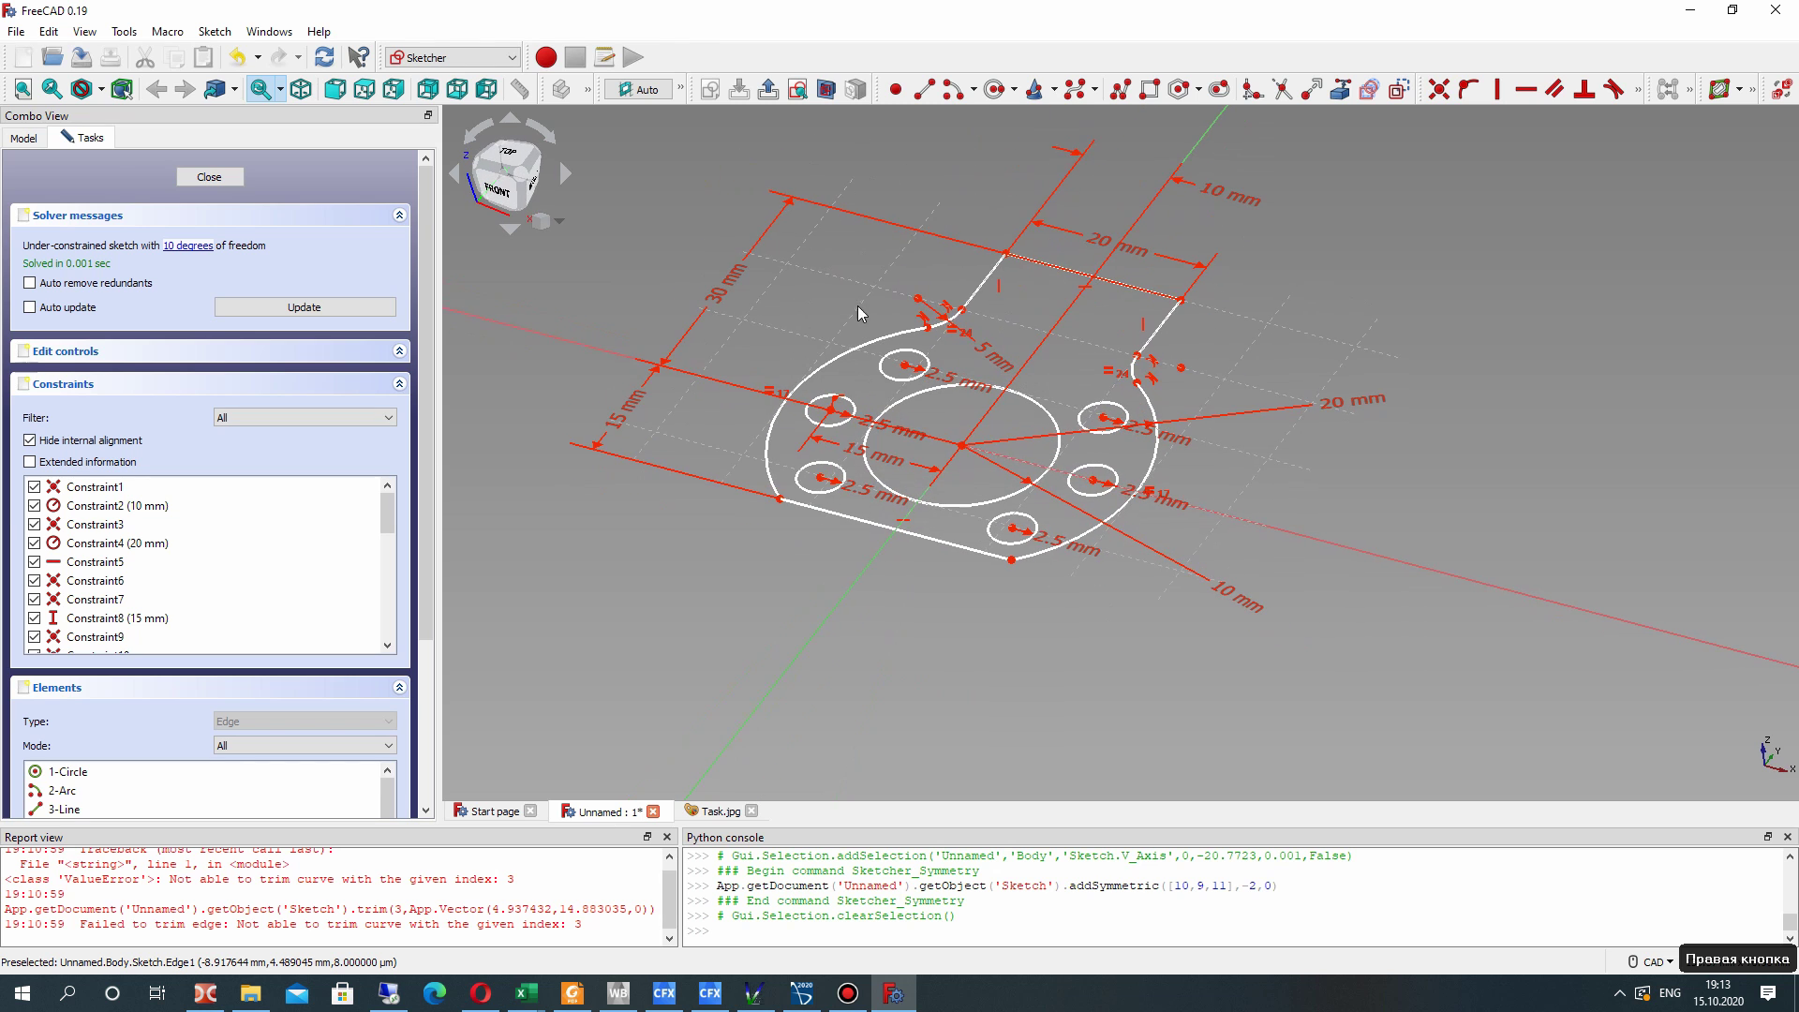
pyautogui.click(208, 177)
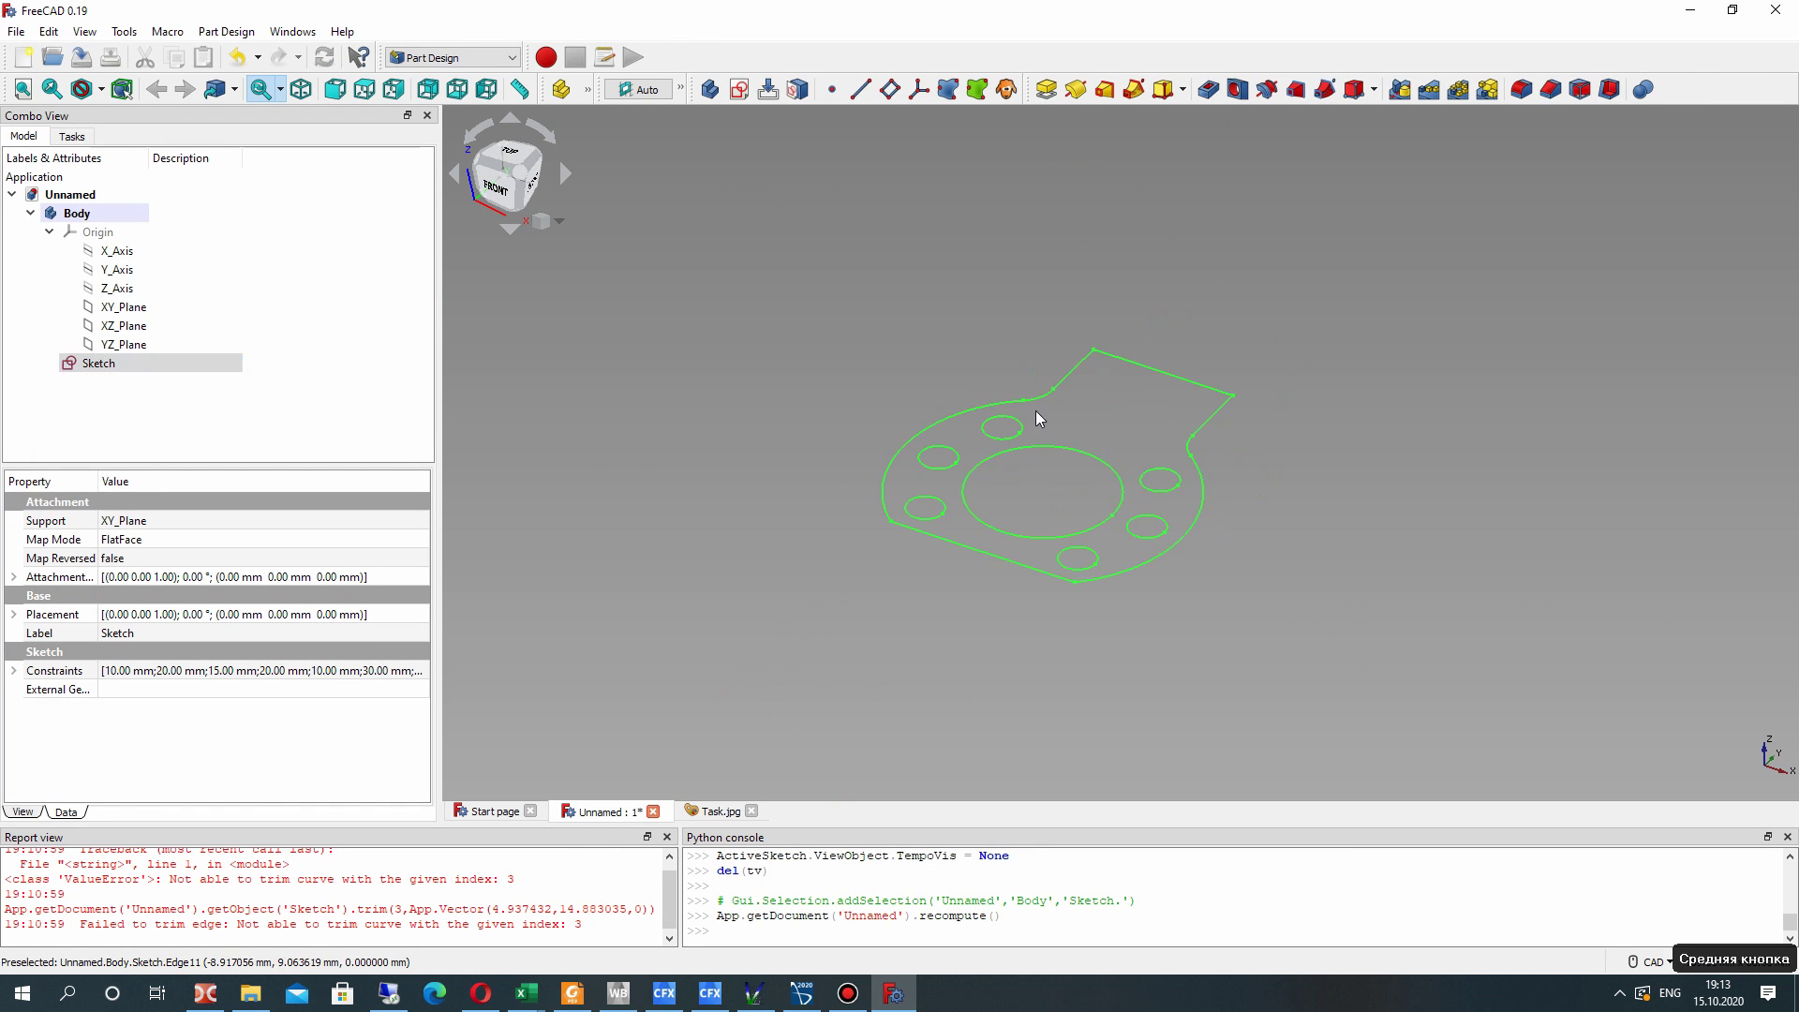
pyautogui.click(1045, 89)
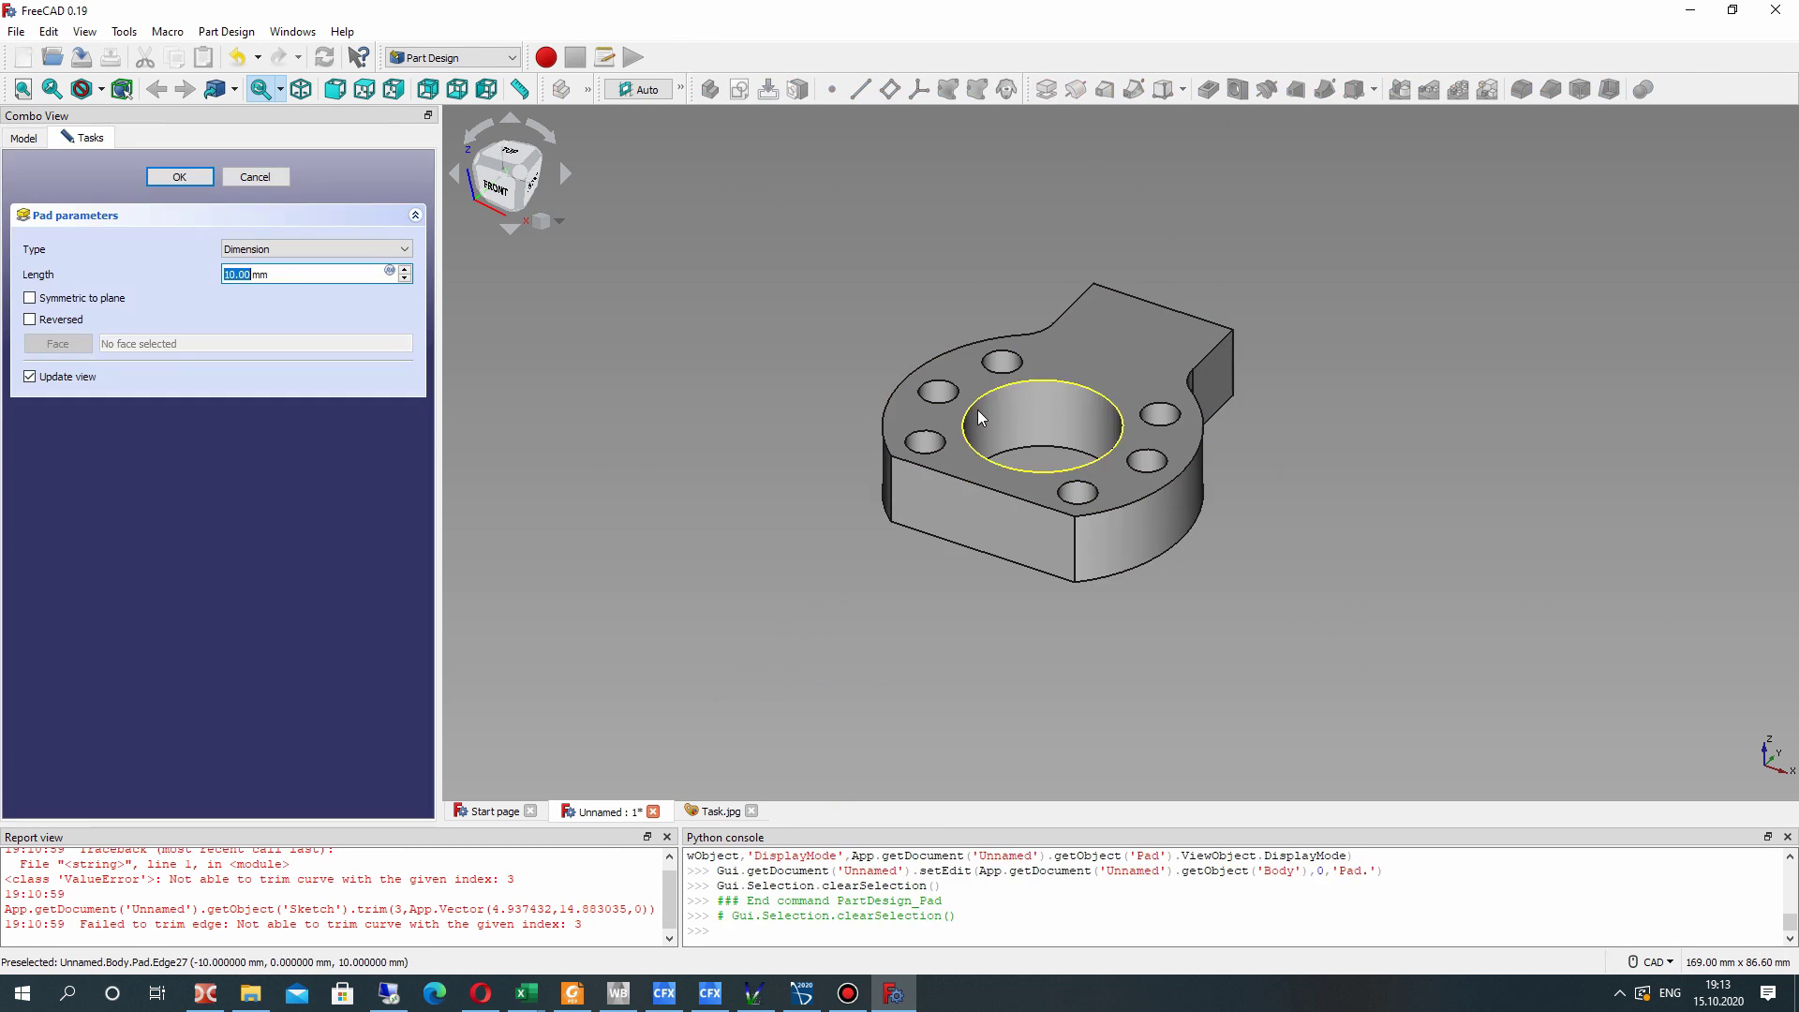
pyautogui.click(717, 811)
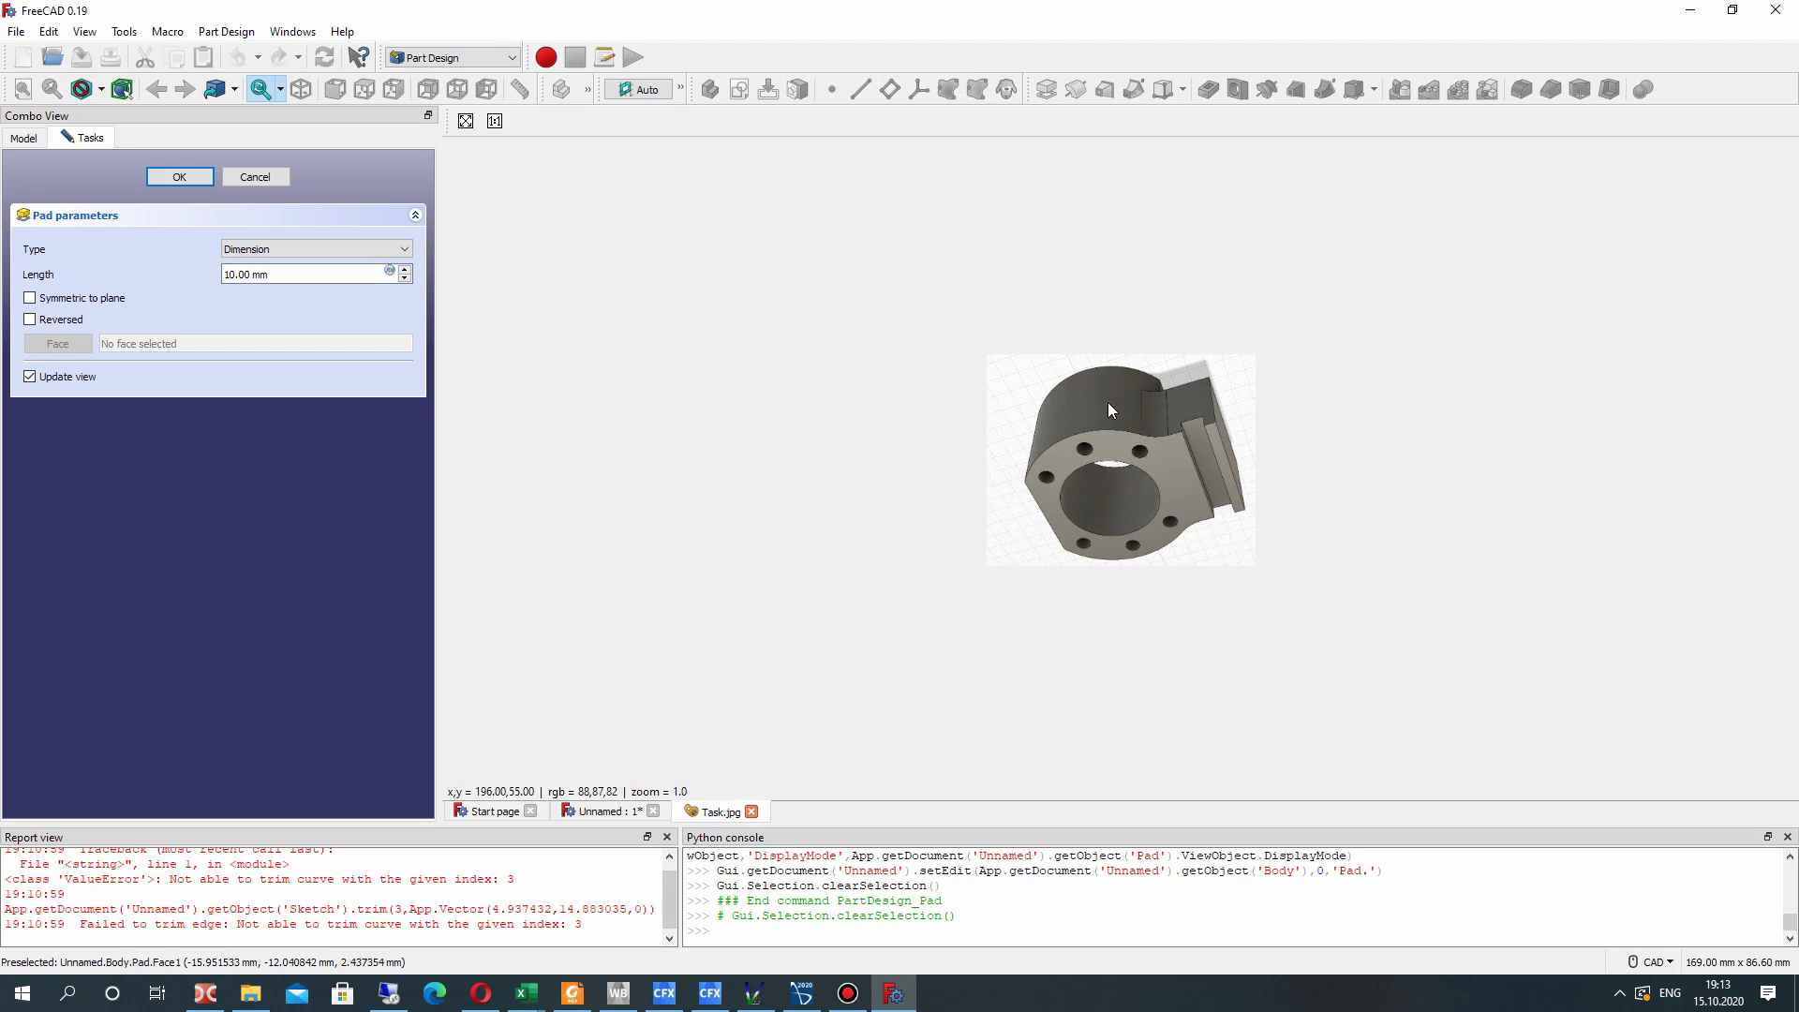
pyautogui.click(600, 812)
pyautogui.click(227, 274)
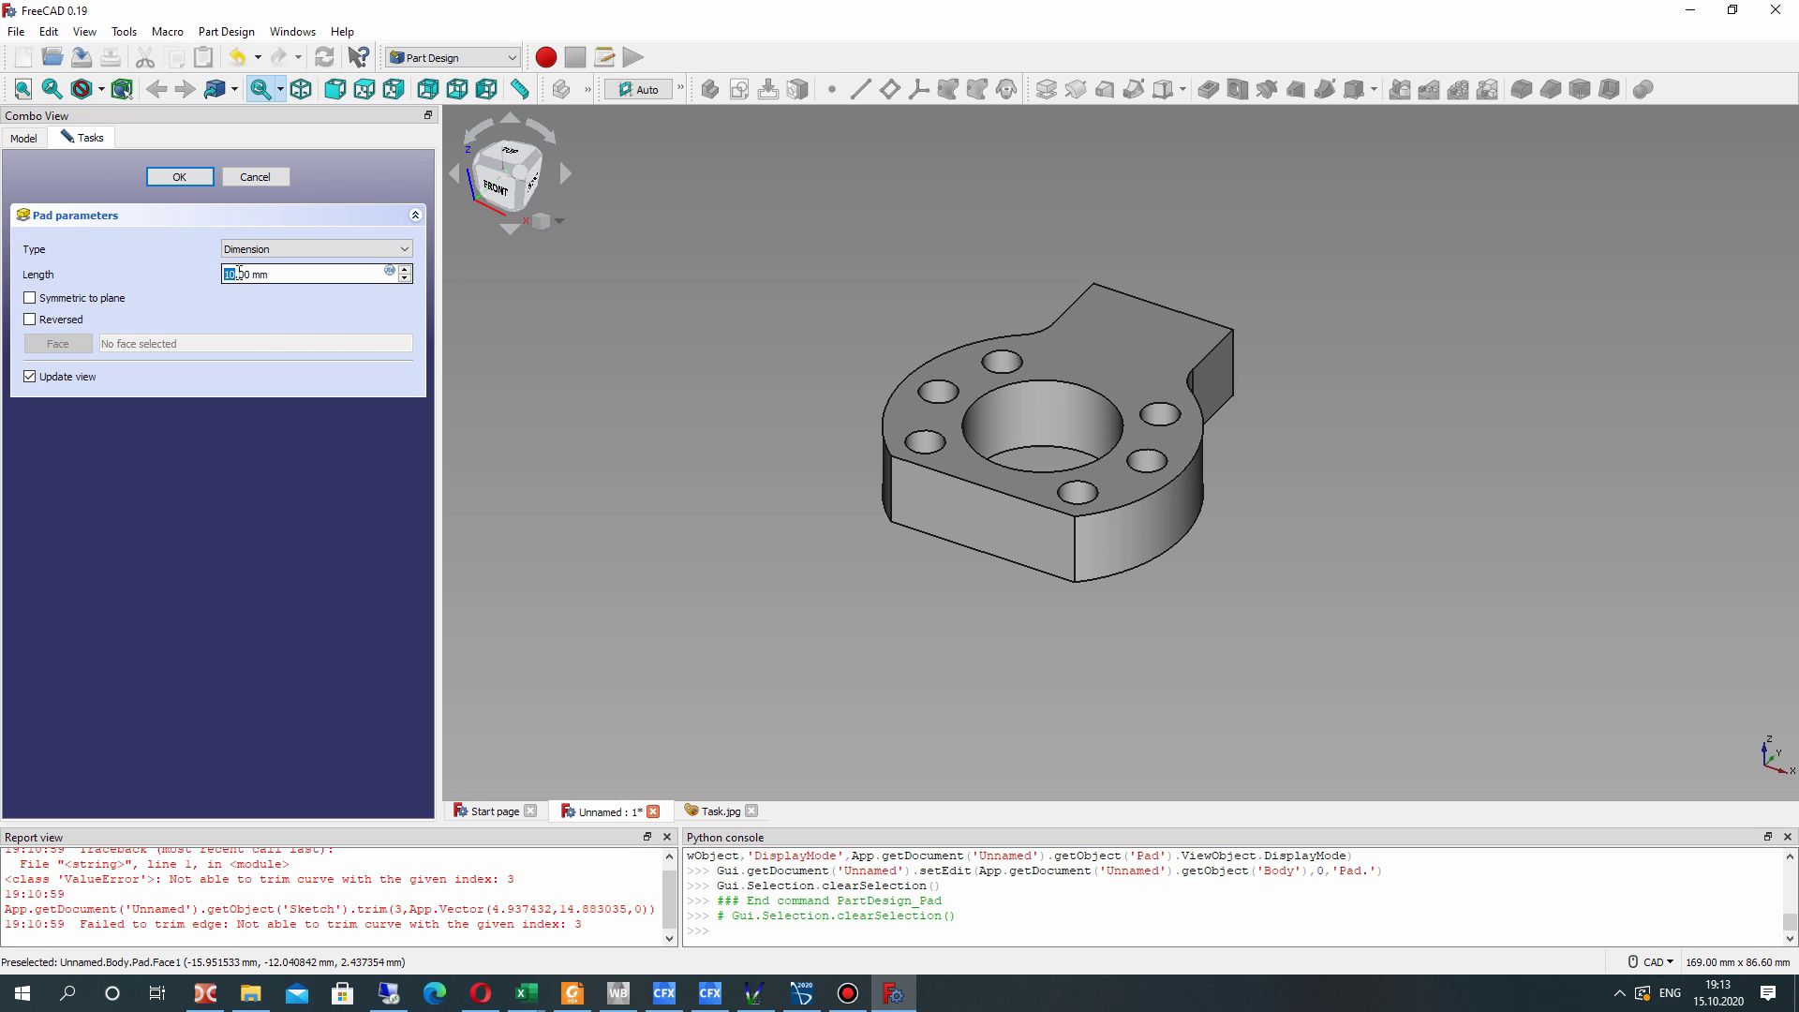
pyautogui.write('4')
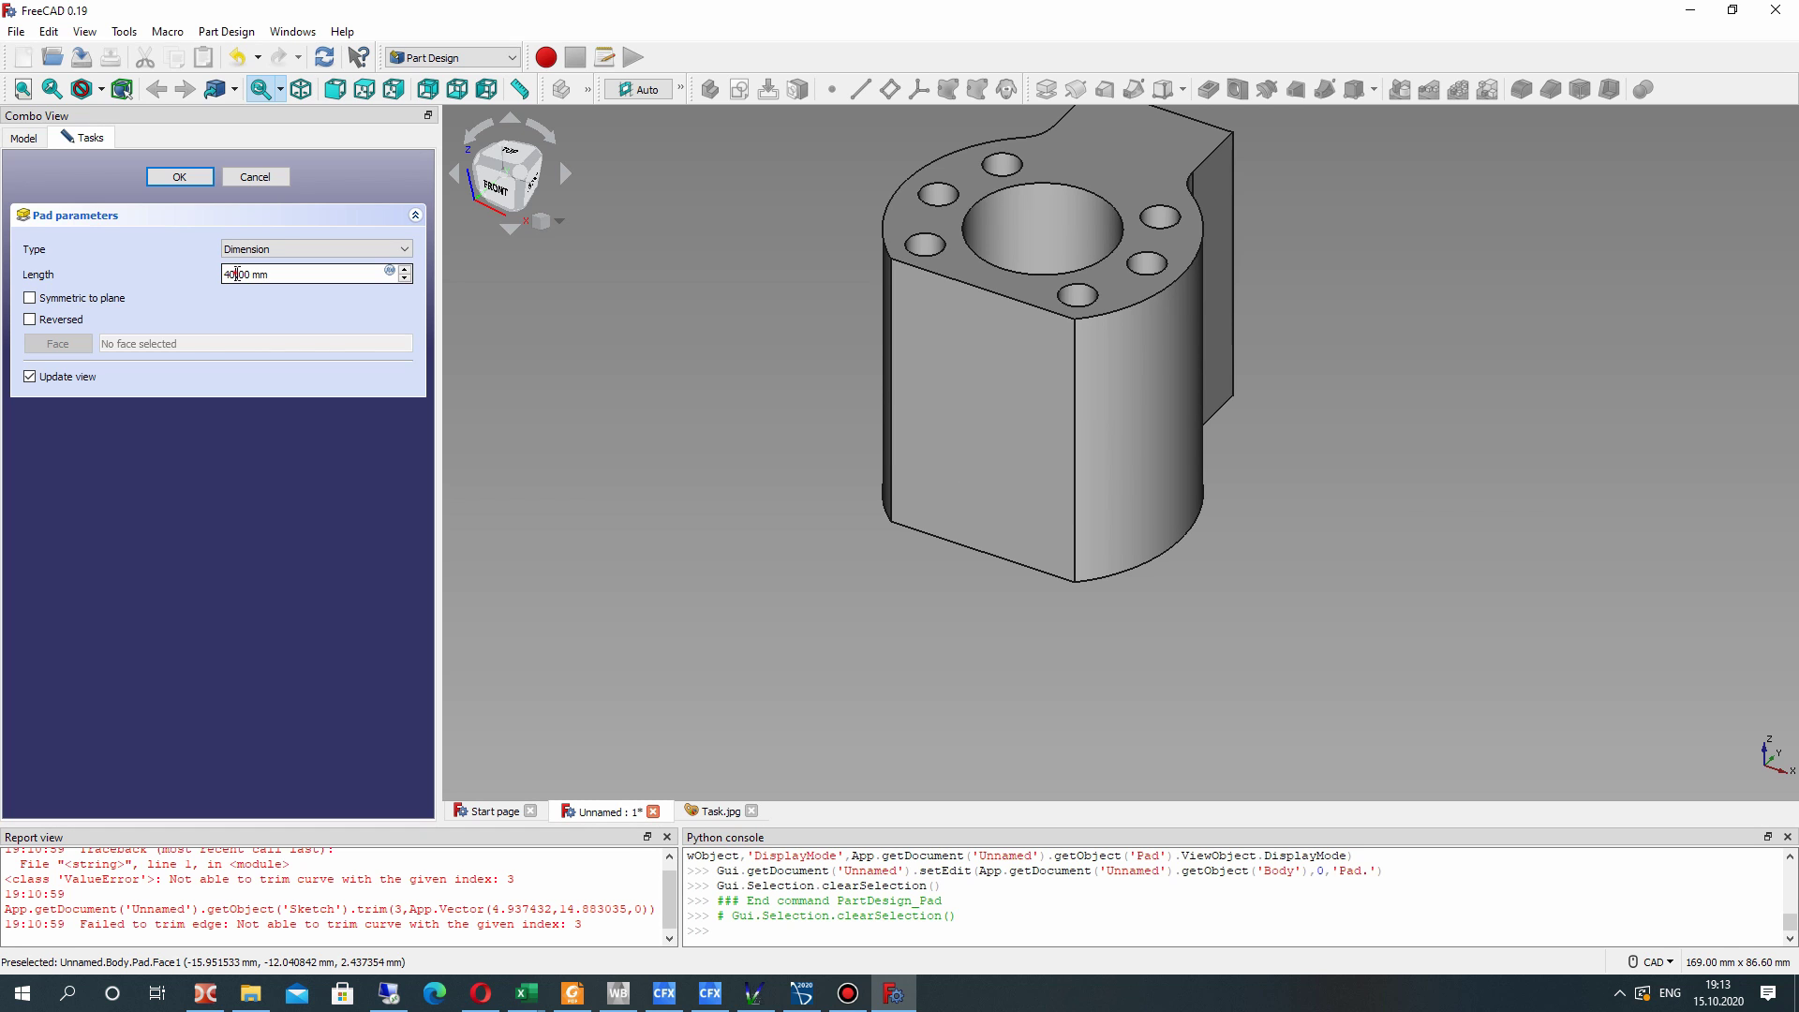
pyautogui.moveTo(237, 273); pyautogui.dragTo(187, 265)
pyautogui.write('30')
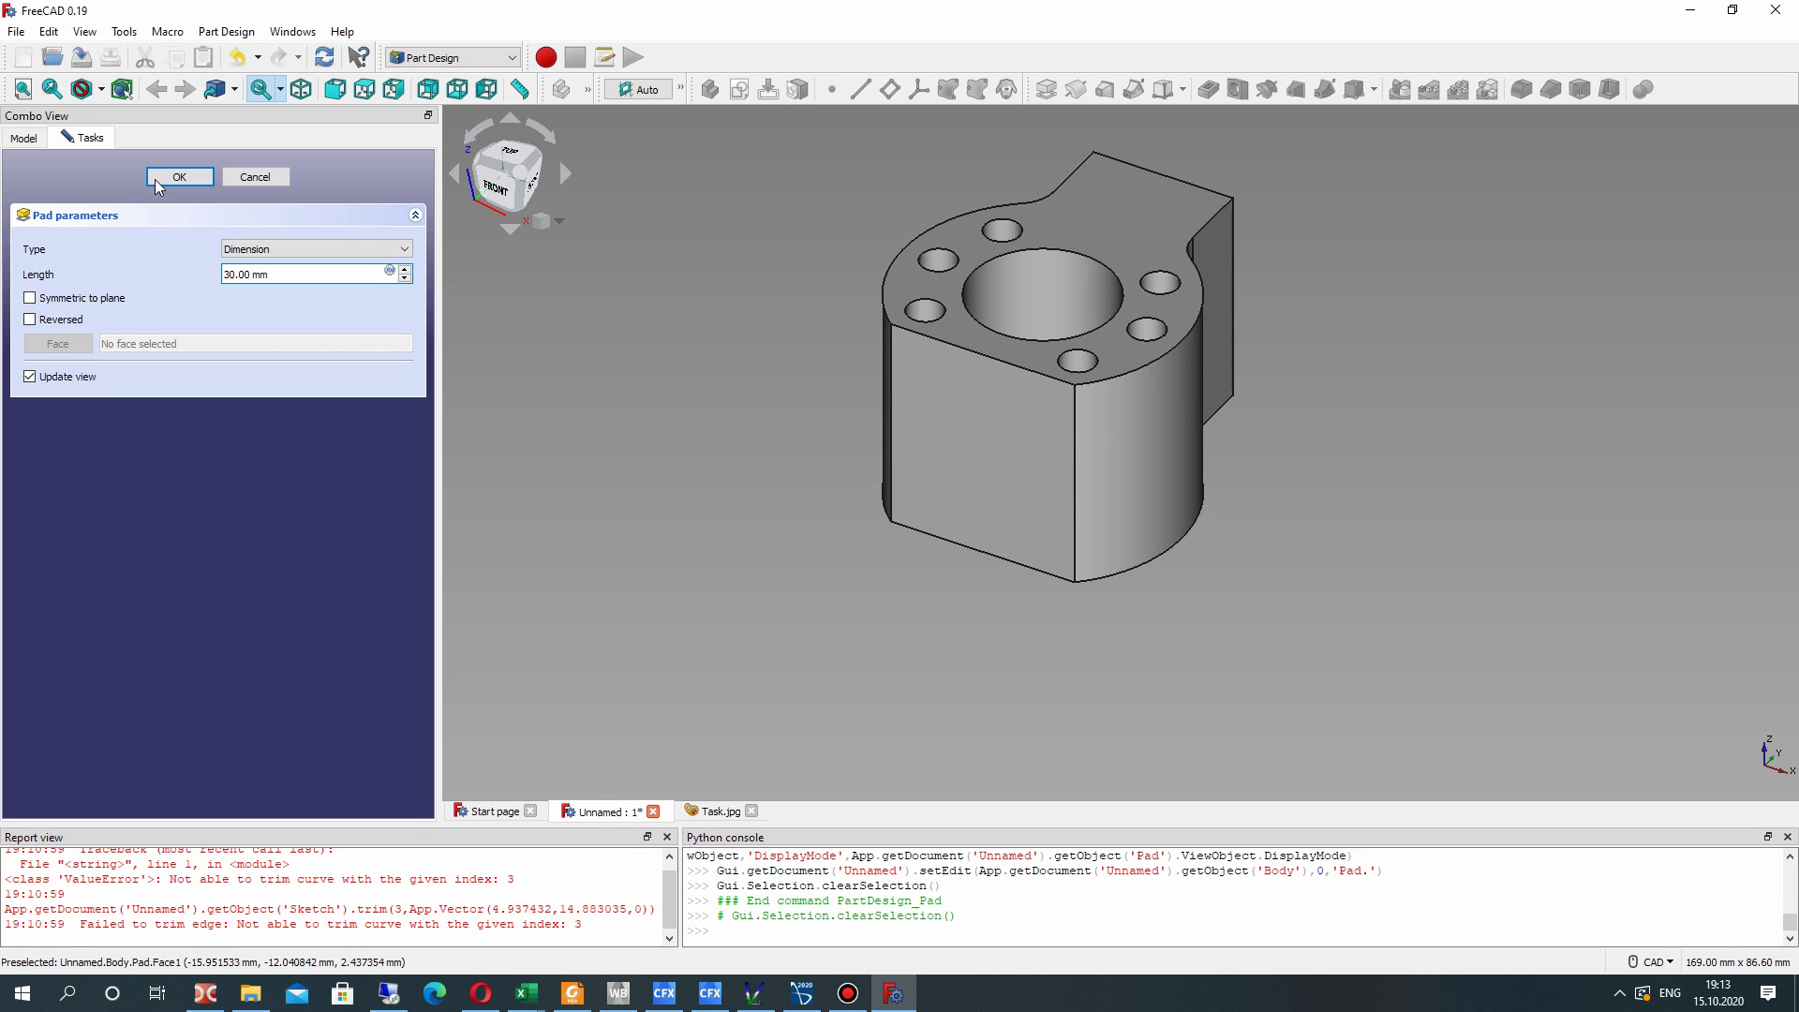
pyautogui.click(178, 177)
# - Compare the padded body with the reference picture Task.jpg, viewing the model from several sides
pyautogui.moveTo(1012, 448); pyautogui.dragTo(1273, 393, button='right')
pyautogui.hotkey('ctrl', 'Tab')
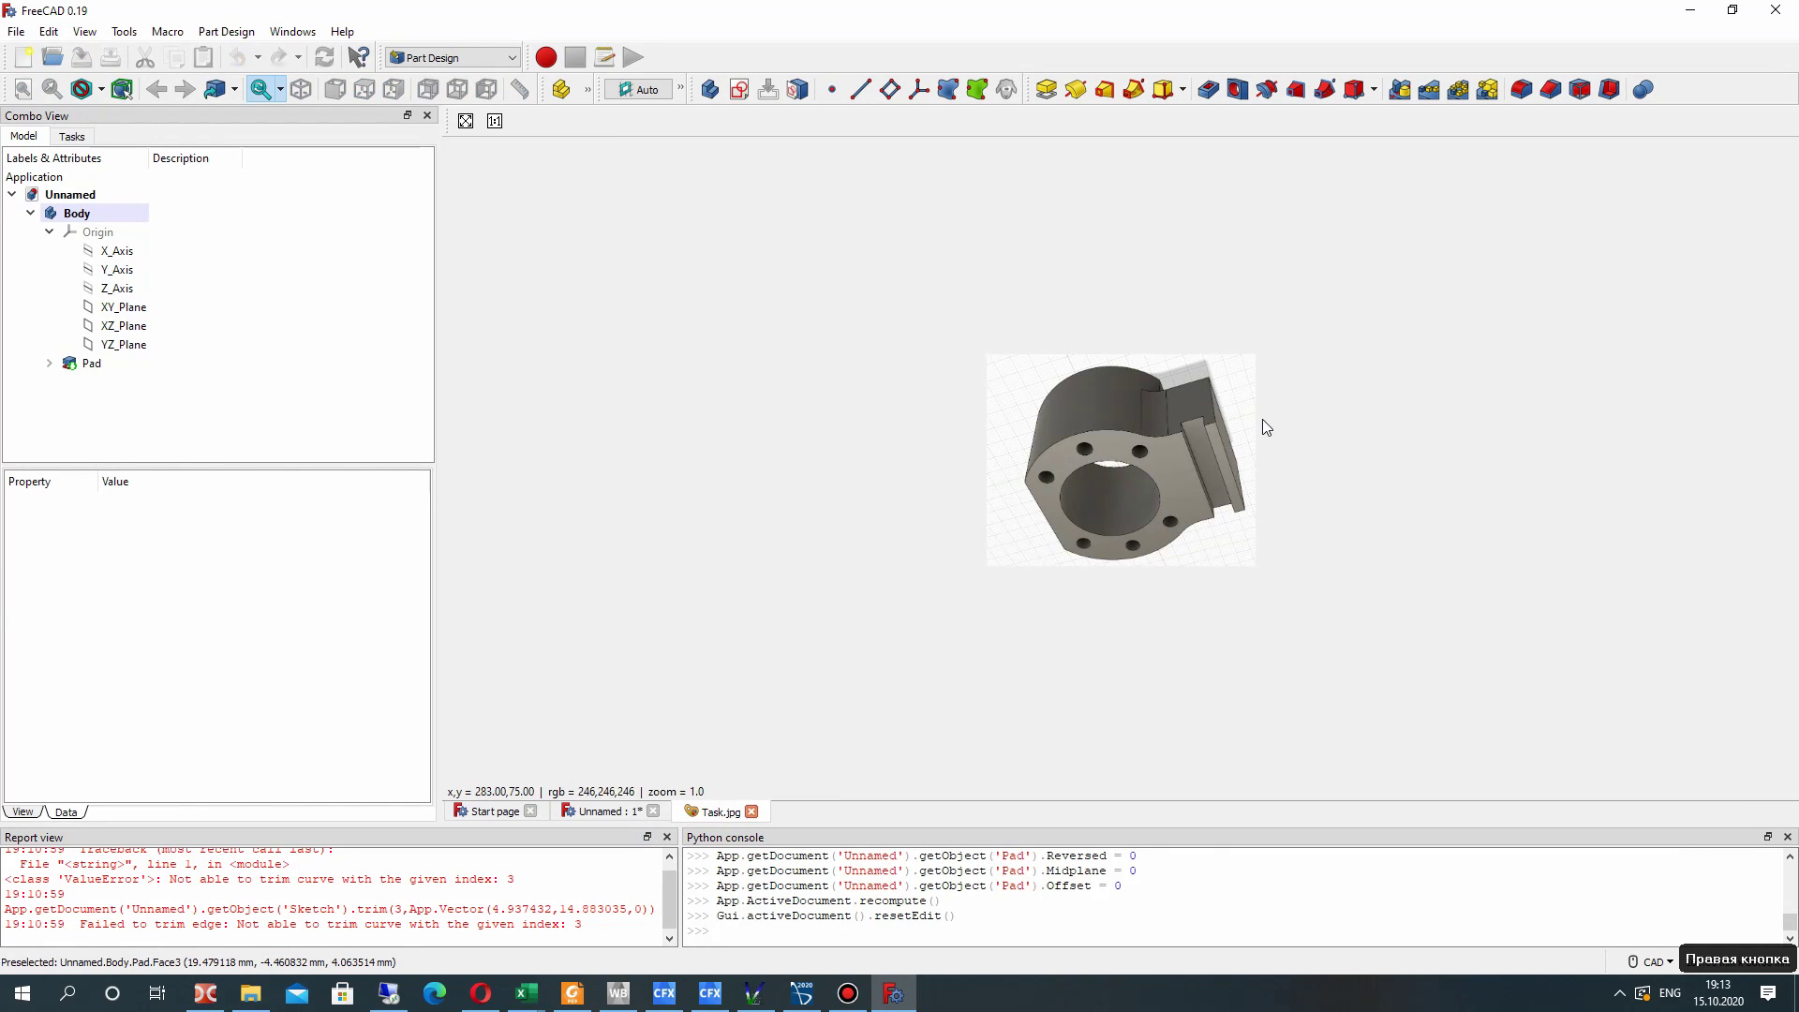
pyautogui.click(595, 811)
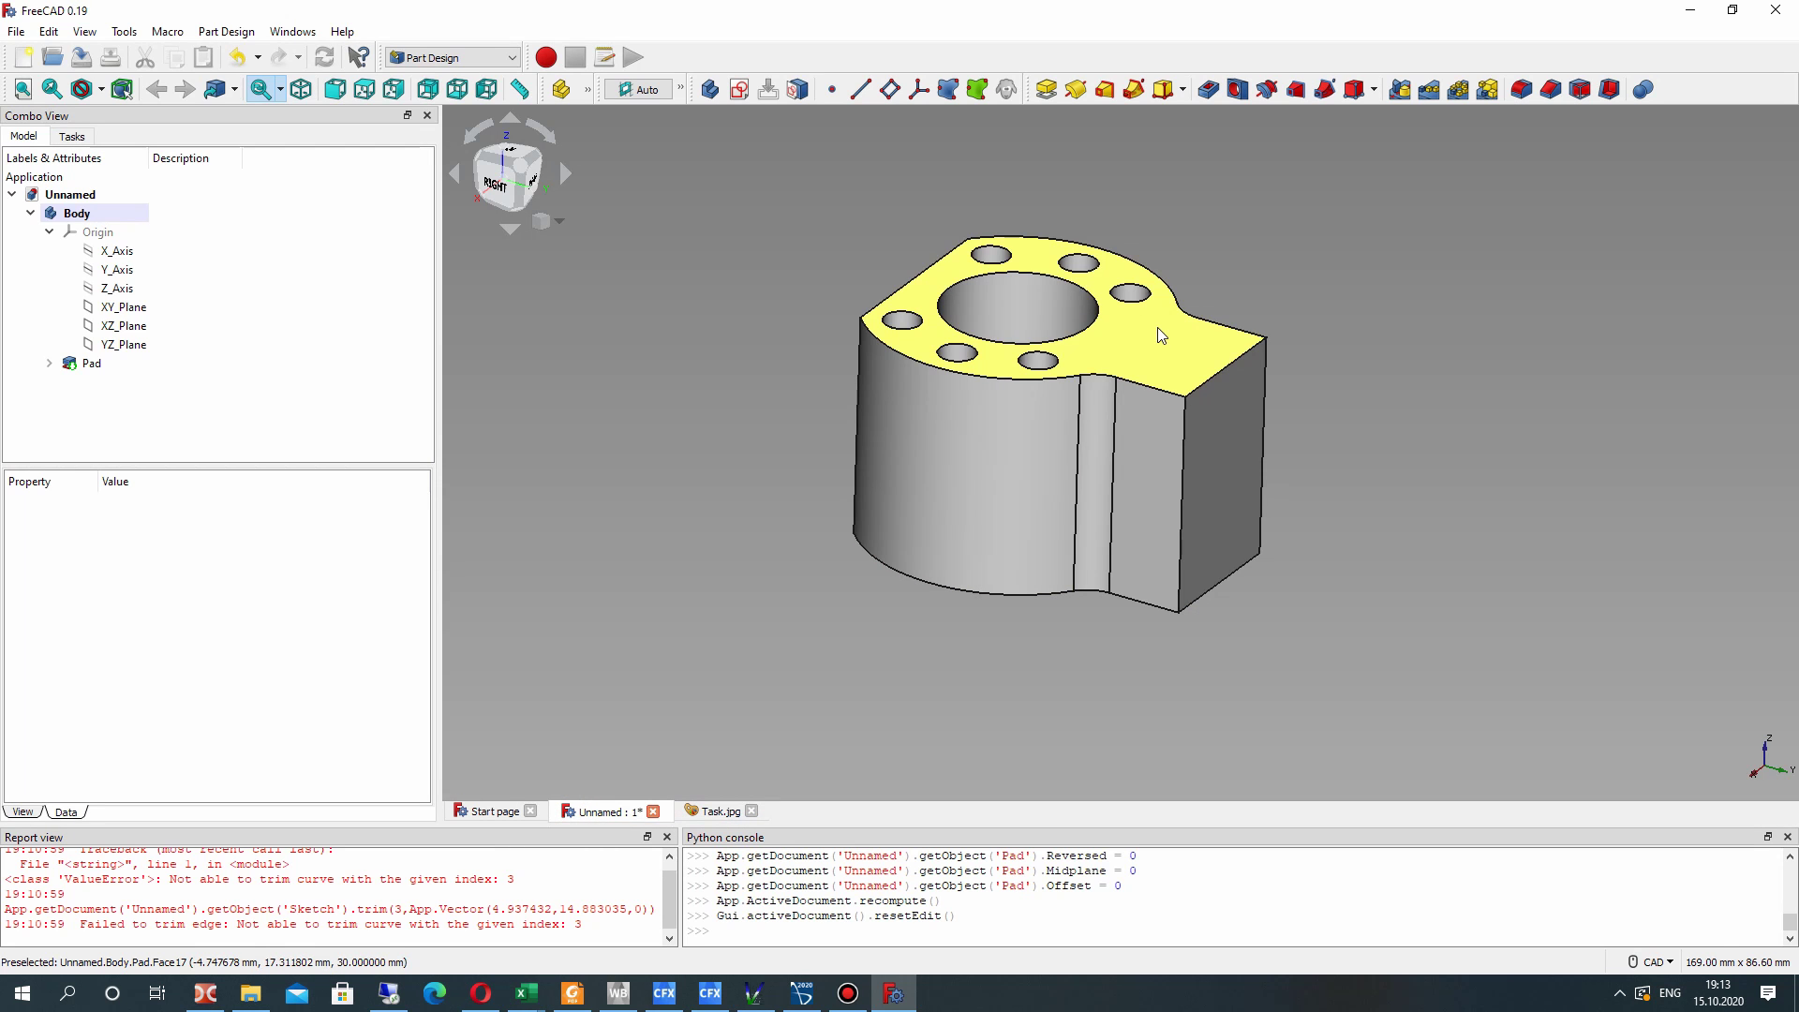
pyautogui.click(693, 810)
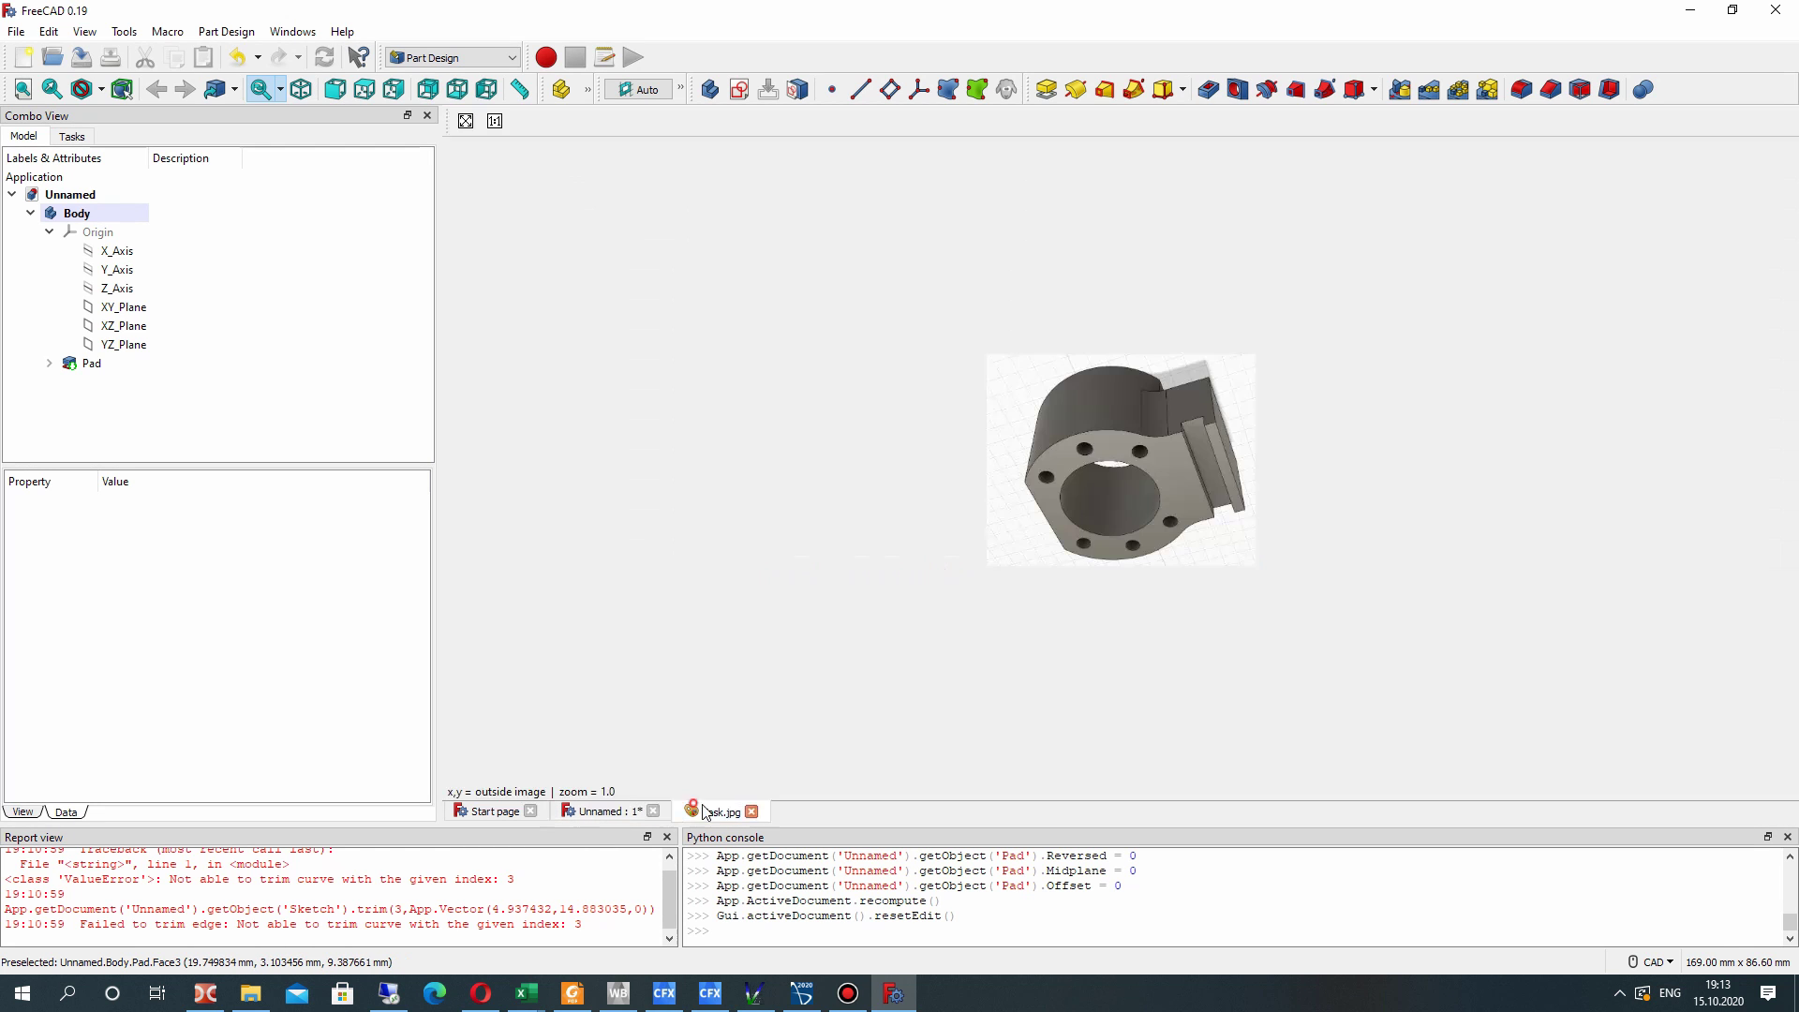
pyautogui.click(595, 811)
pyautogui.moveTo(931, 482); pyautogui.dragTo(1405, 306, button='right')
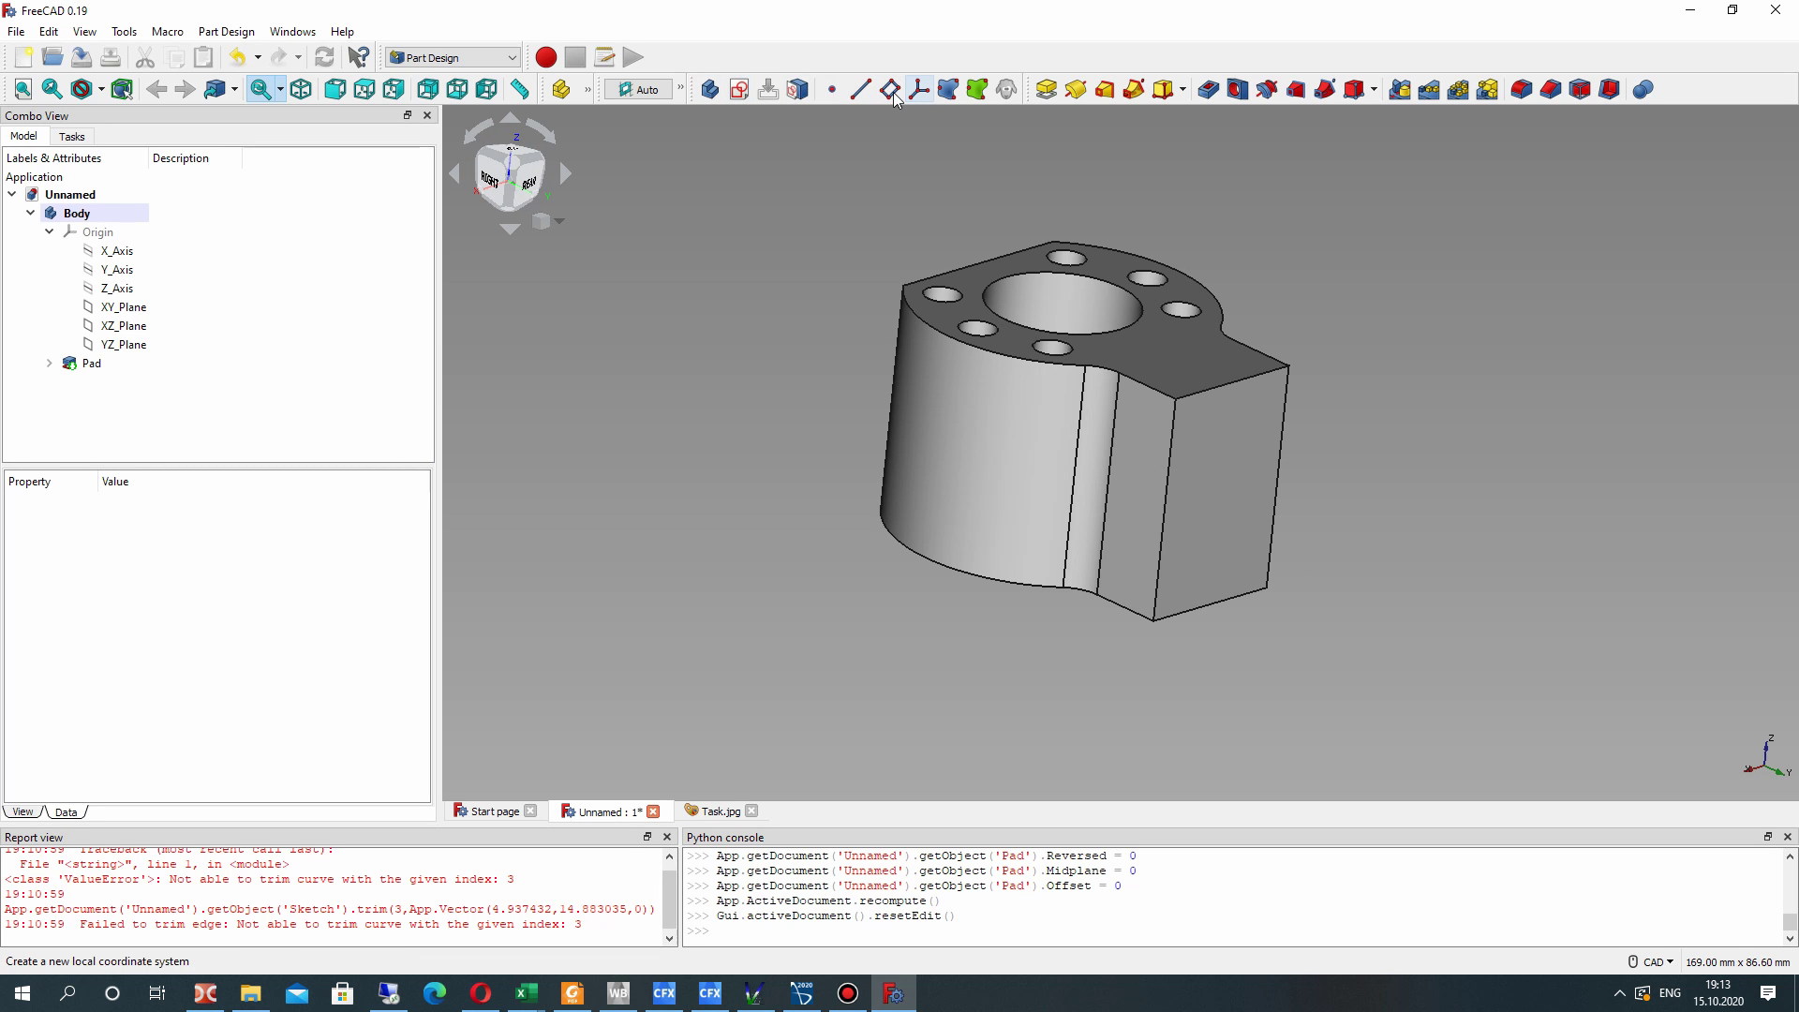
# - Create a datum plane attached to the pad's top face, offset -10 mm in the z-direction
pyautogui.click(1173, 333)
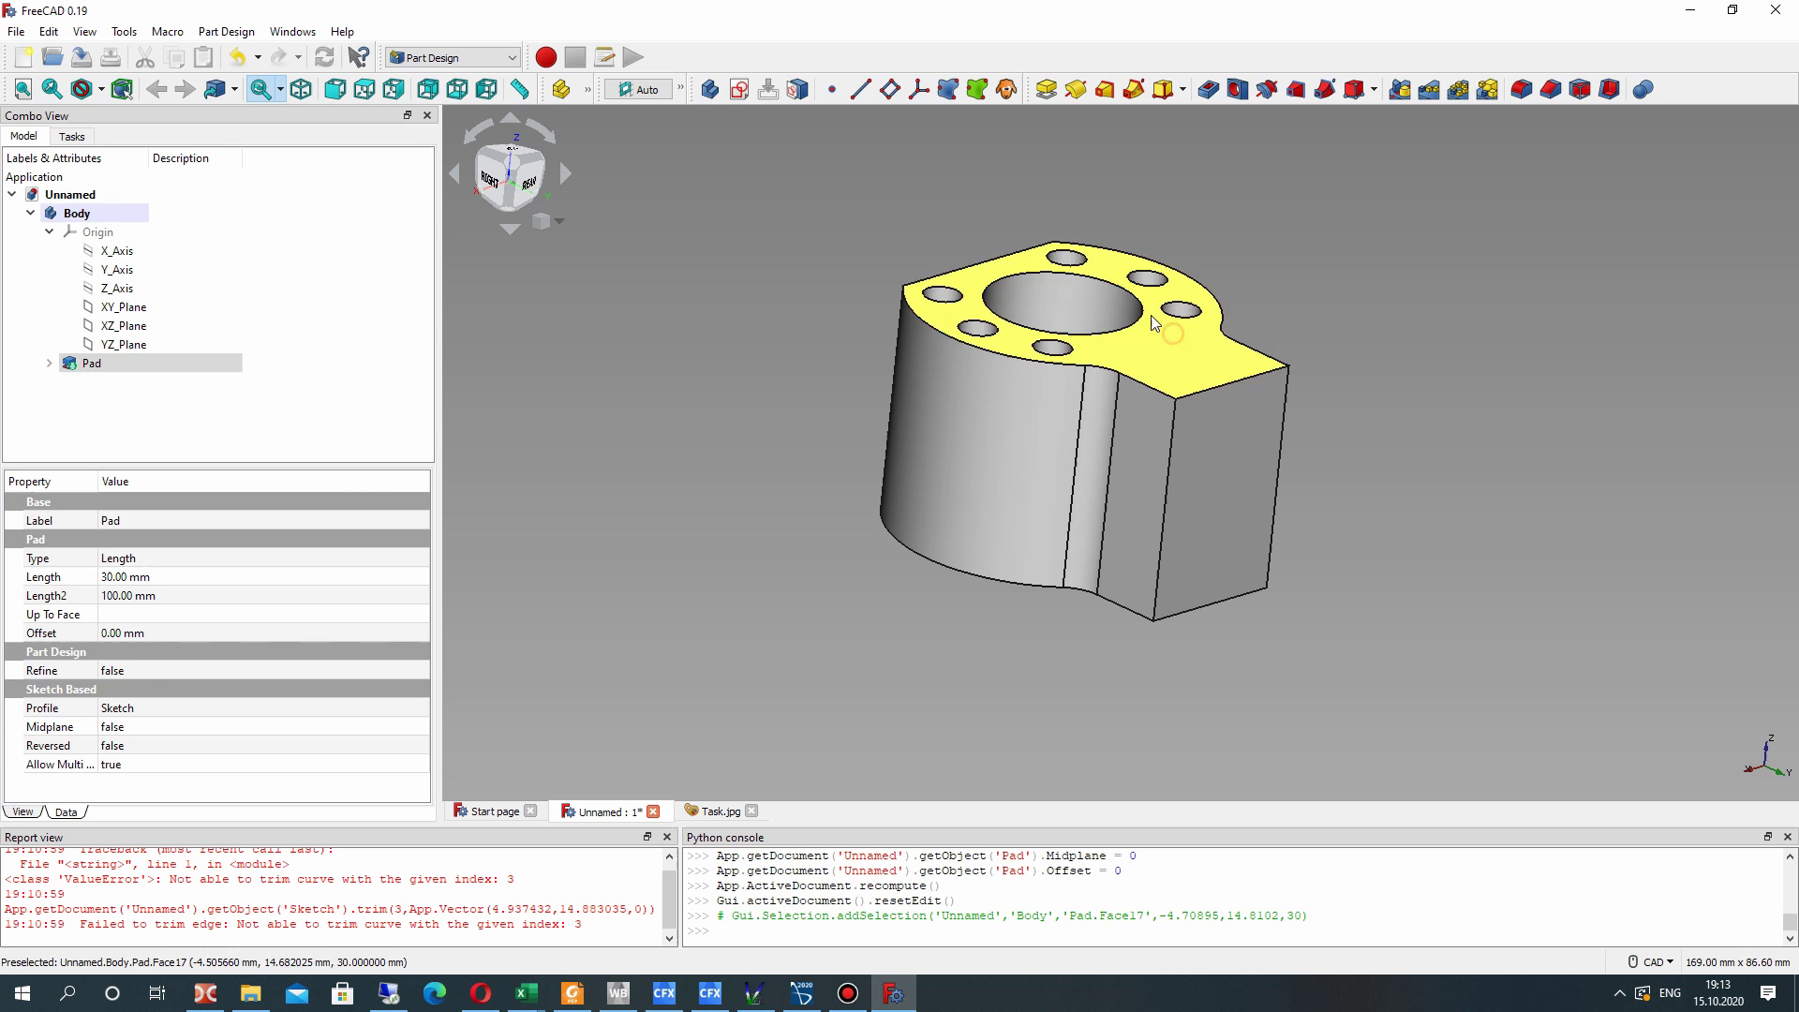
pyautogui.click(891, 90)
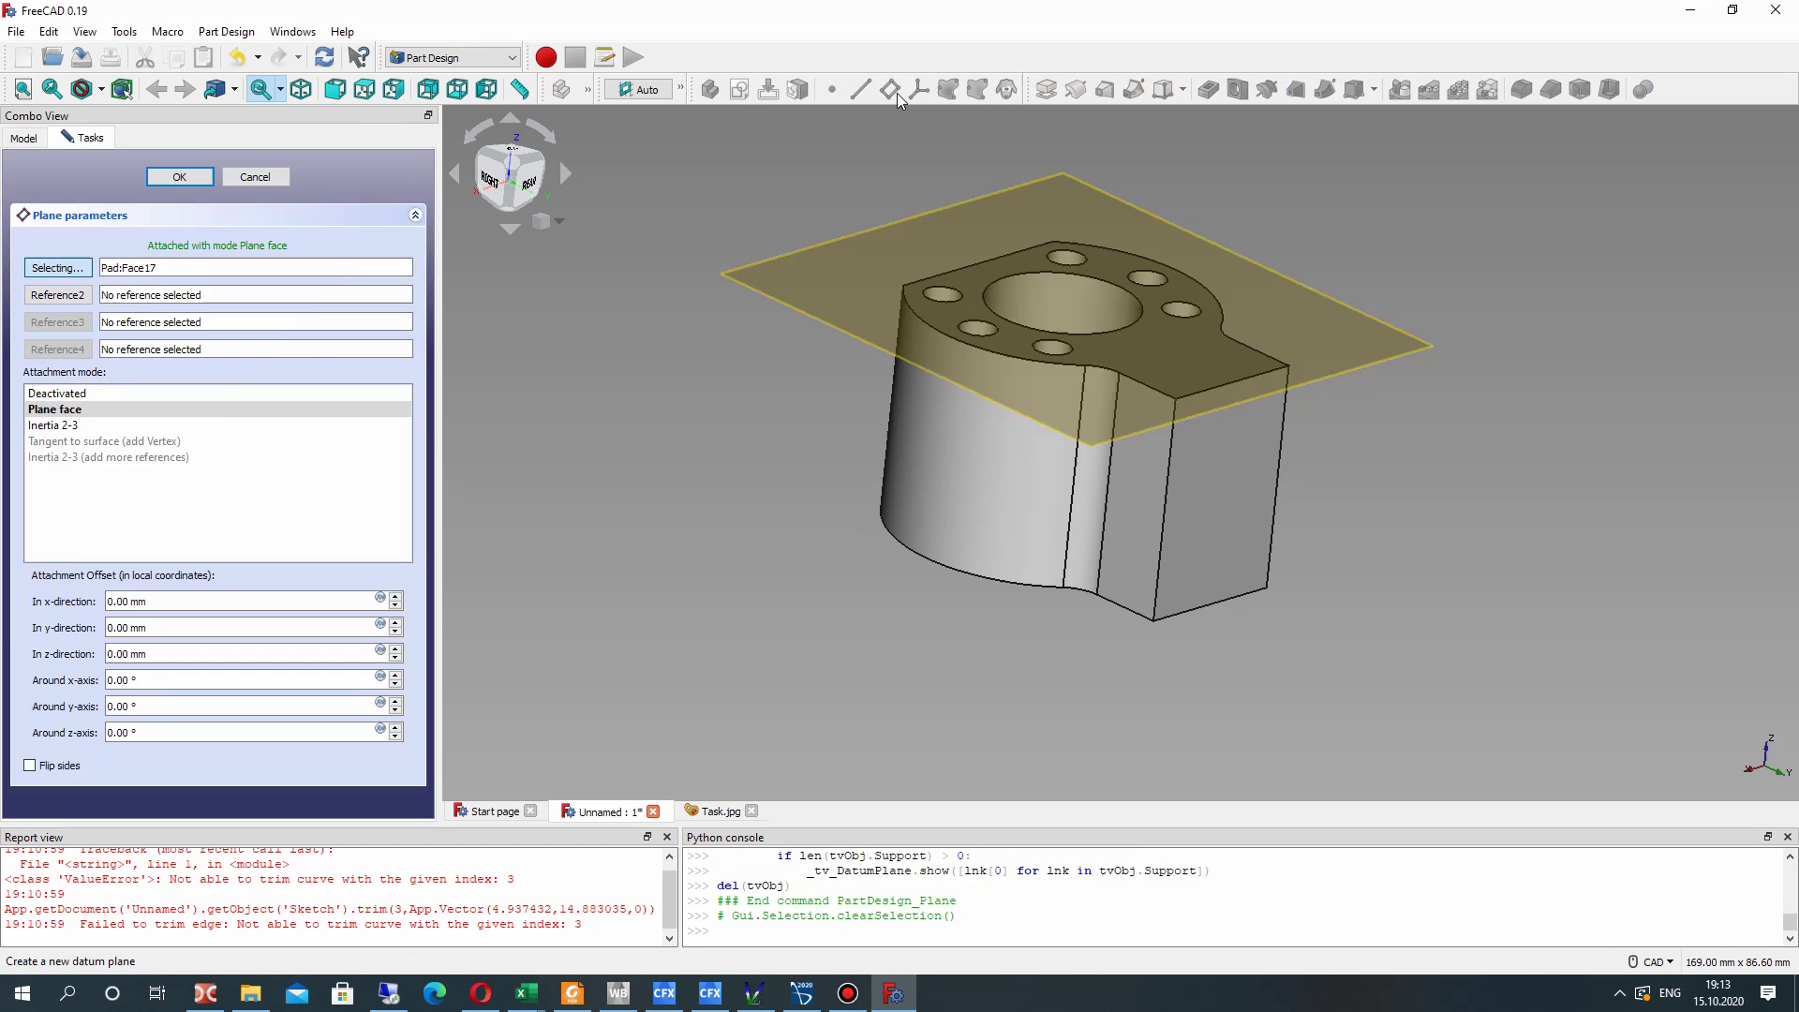
pyautogui.click(395, 648)
pyautogui.click(393, 656)
pyautogui.click(393, 657)
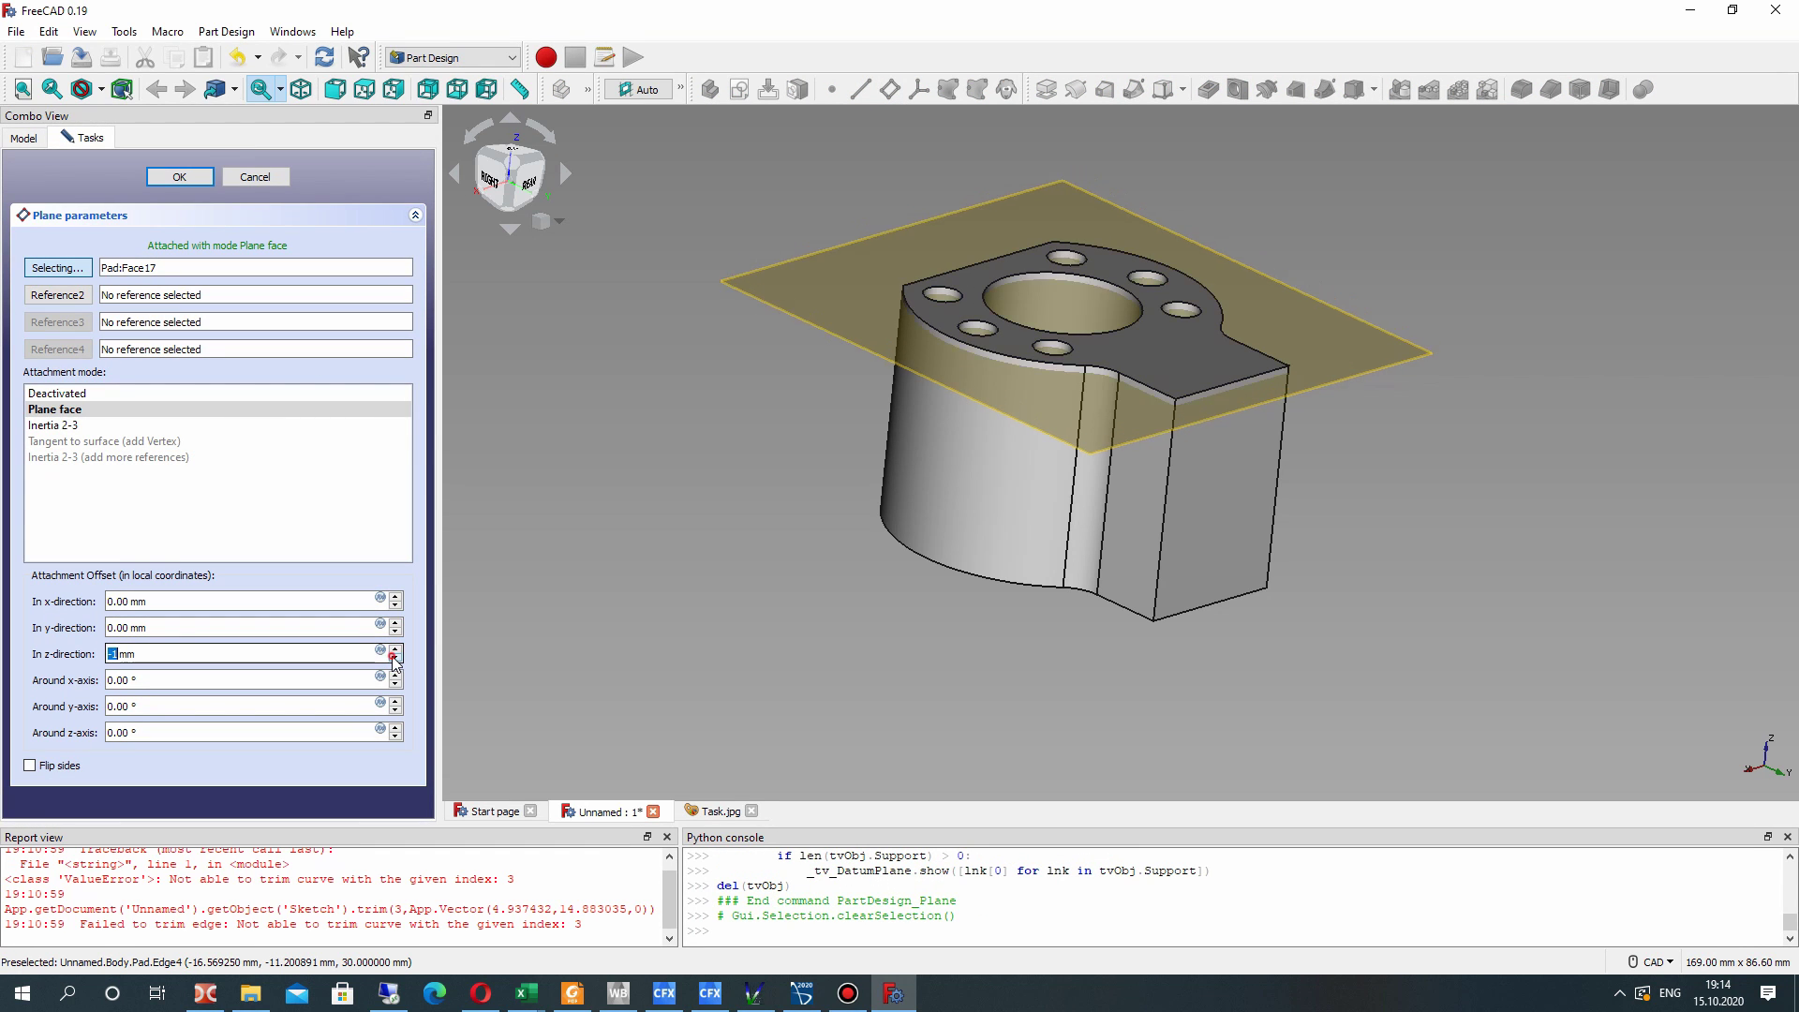
pyautogui.click(394, 657)
pyautogui.doubleClick(393, 657)
pyautogui.click(393, 657)
pyautogui.click(393, 658)
pyautogui.click(394, 658)
pyautogui.click(393, 657)
pyautogui.click(394, 657)
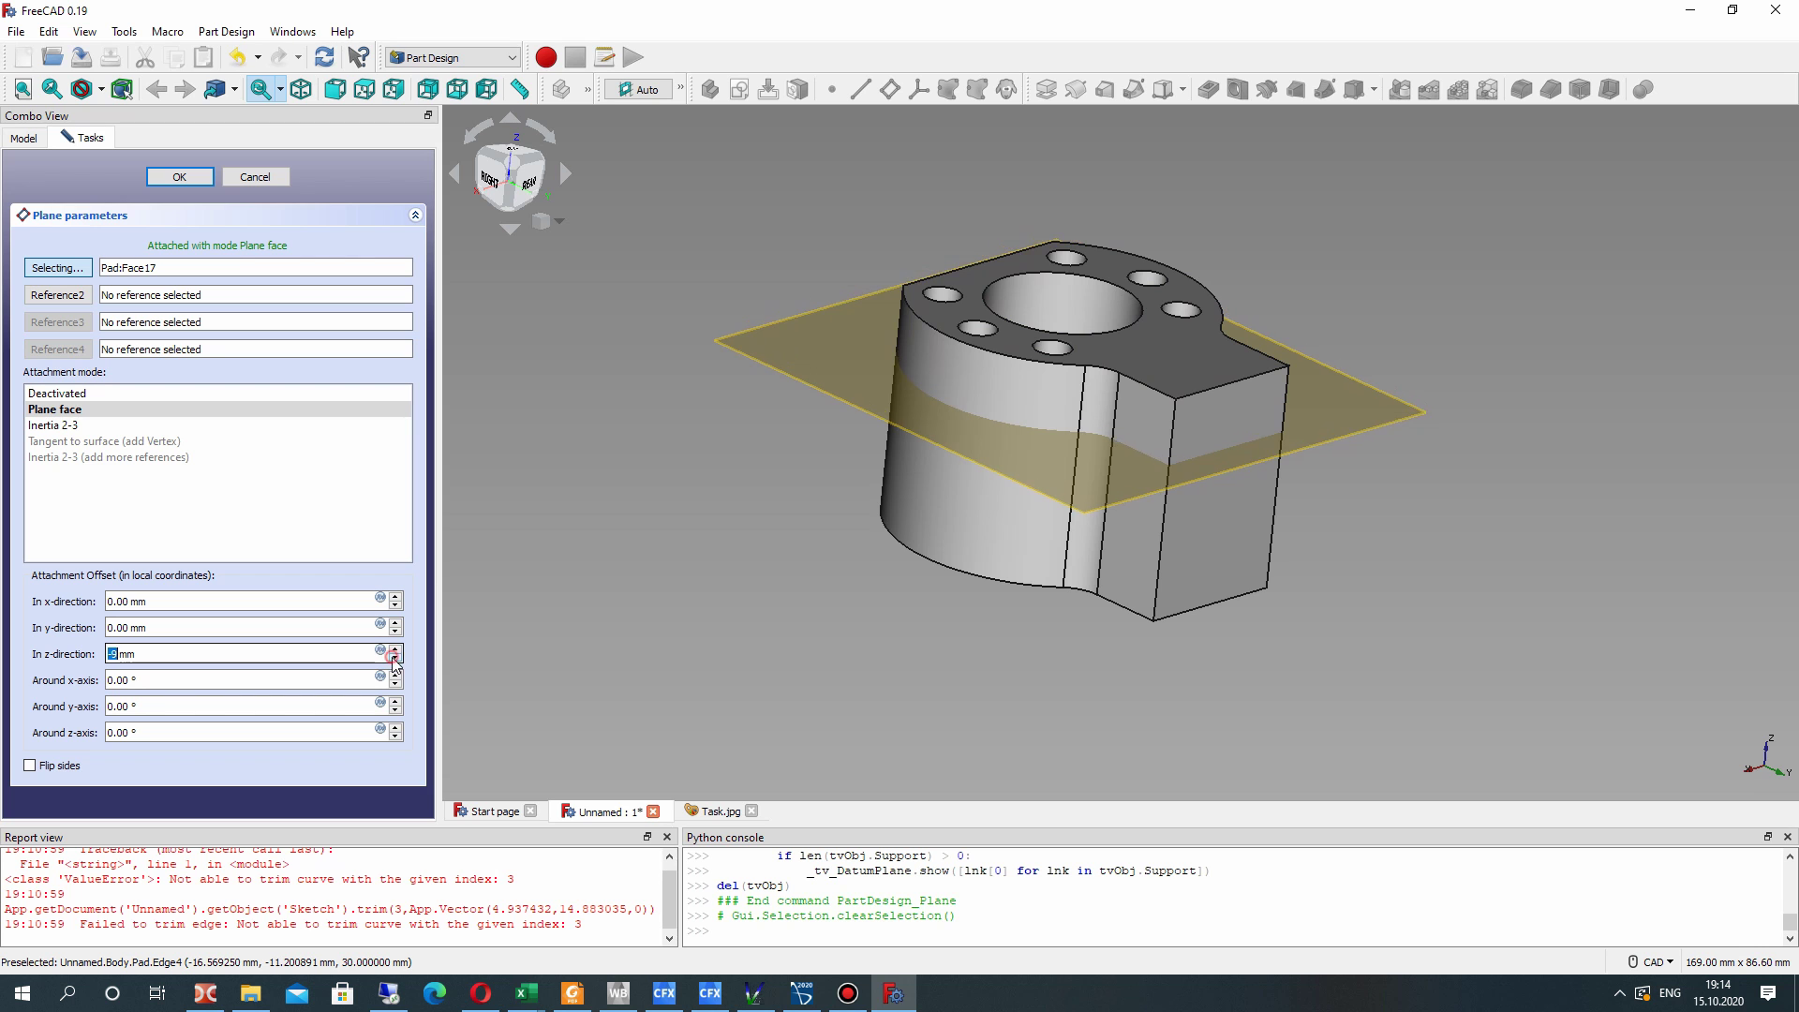
pyautogui.click(393, 657)
pyautogui.moveTo(1070, 532)
pyautogui.mouseDown(button='middle')
pyautogui.moveTo(879, 453)
pyautogui.moveTo(1103, 474)
pyautogui.moveTo(887, 663)
pyautogui.moveTo(863, 590)
pyautogui.mouseUp(button='middle')
pyautogui.click(178, 177)
pyautogui.click(178, 177)
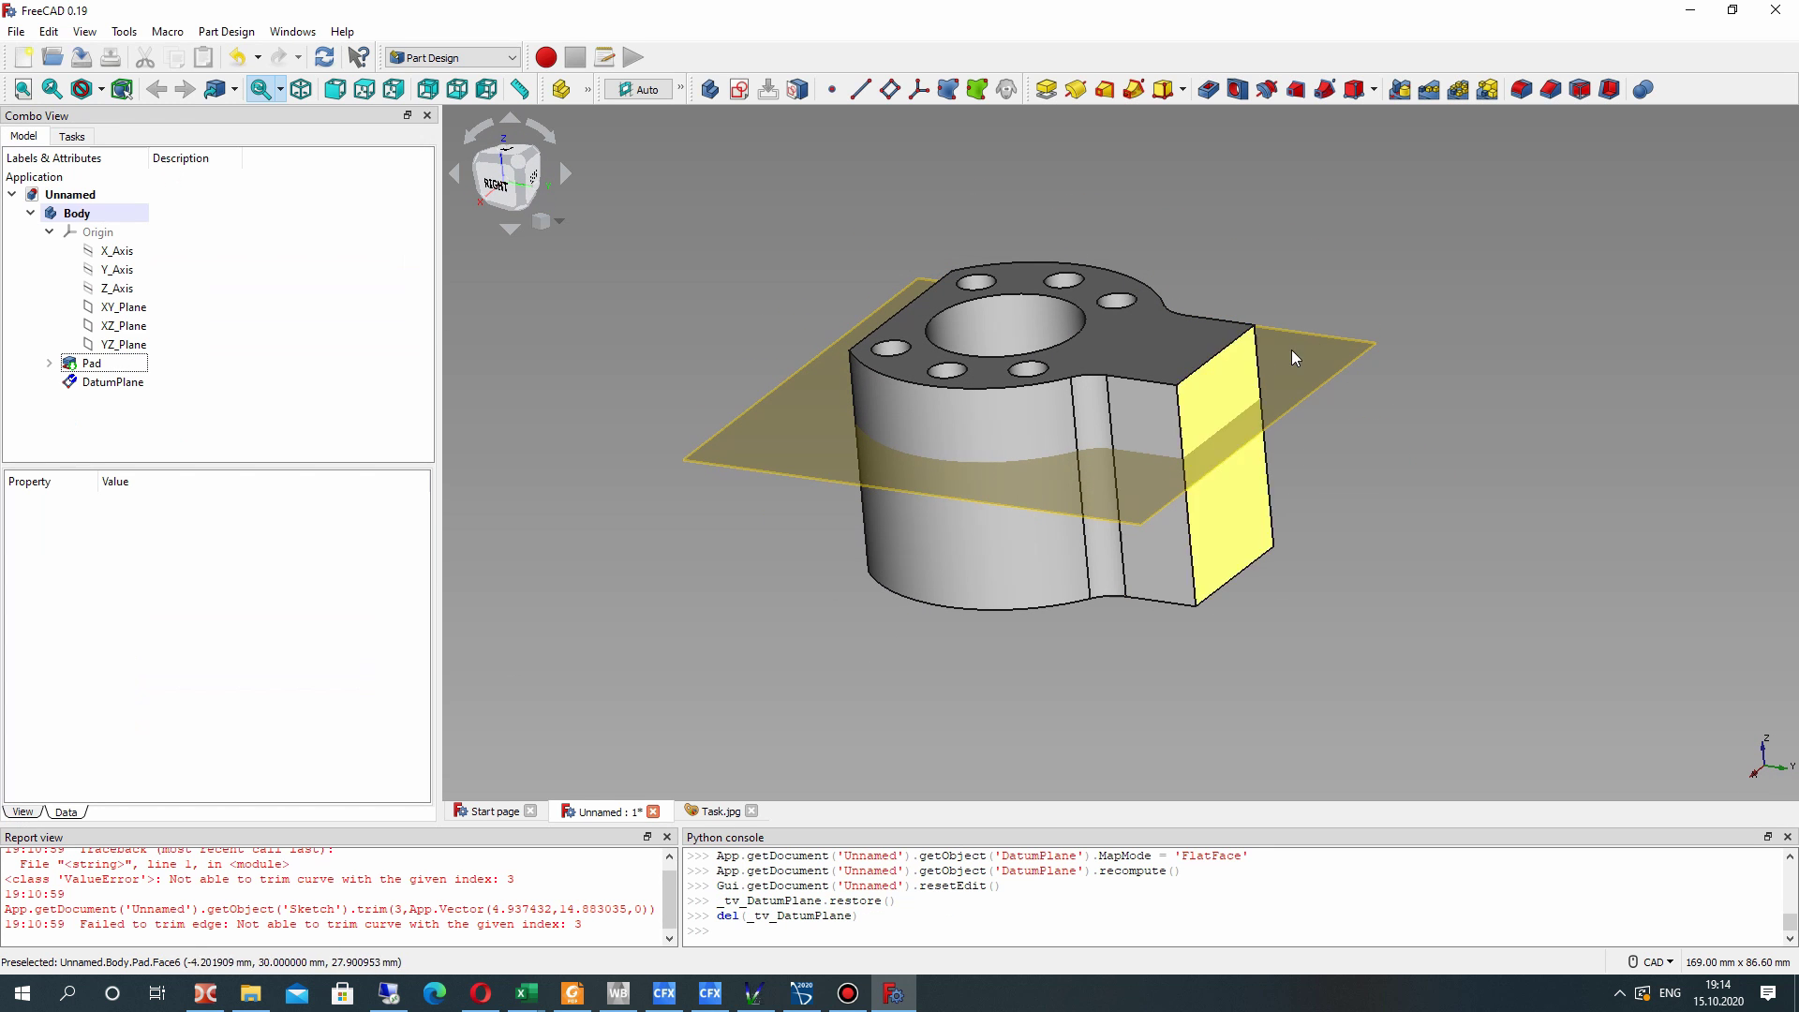
# - Start a sketch on the datum plane and link the body's outer arc on the positive X side as external geometry
pyautogui.click(1308, 368)
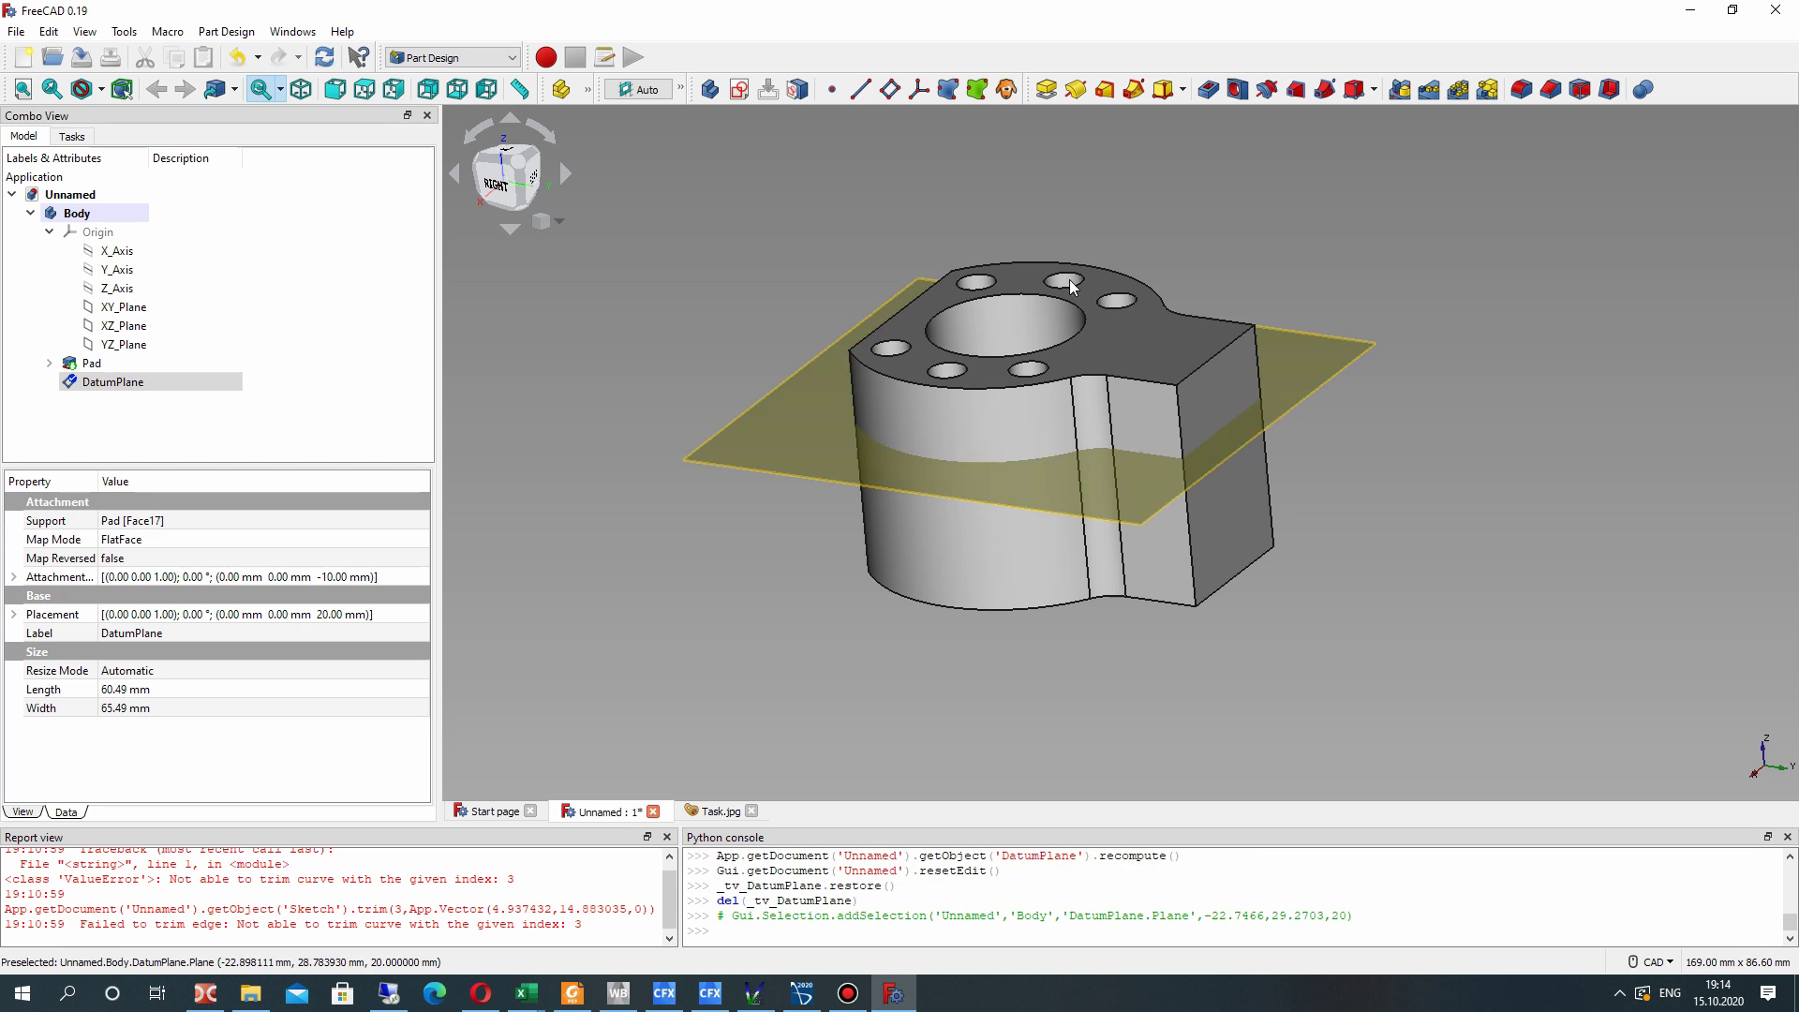
pyautogui.click(742, 89)
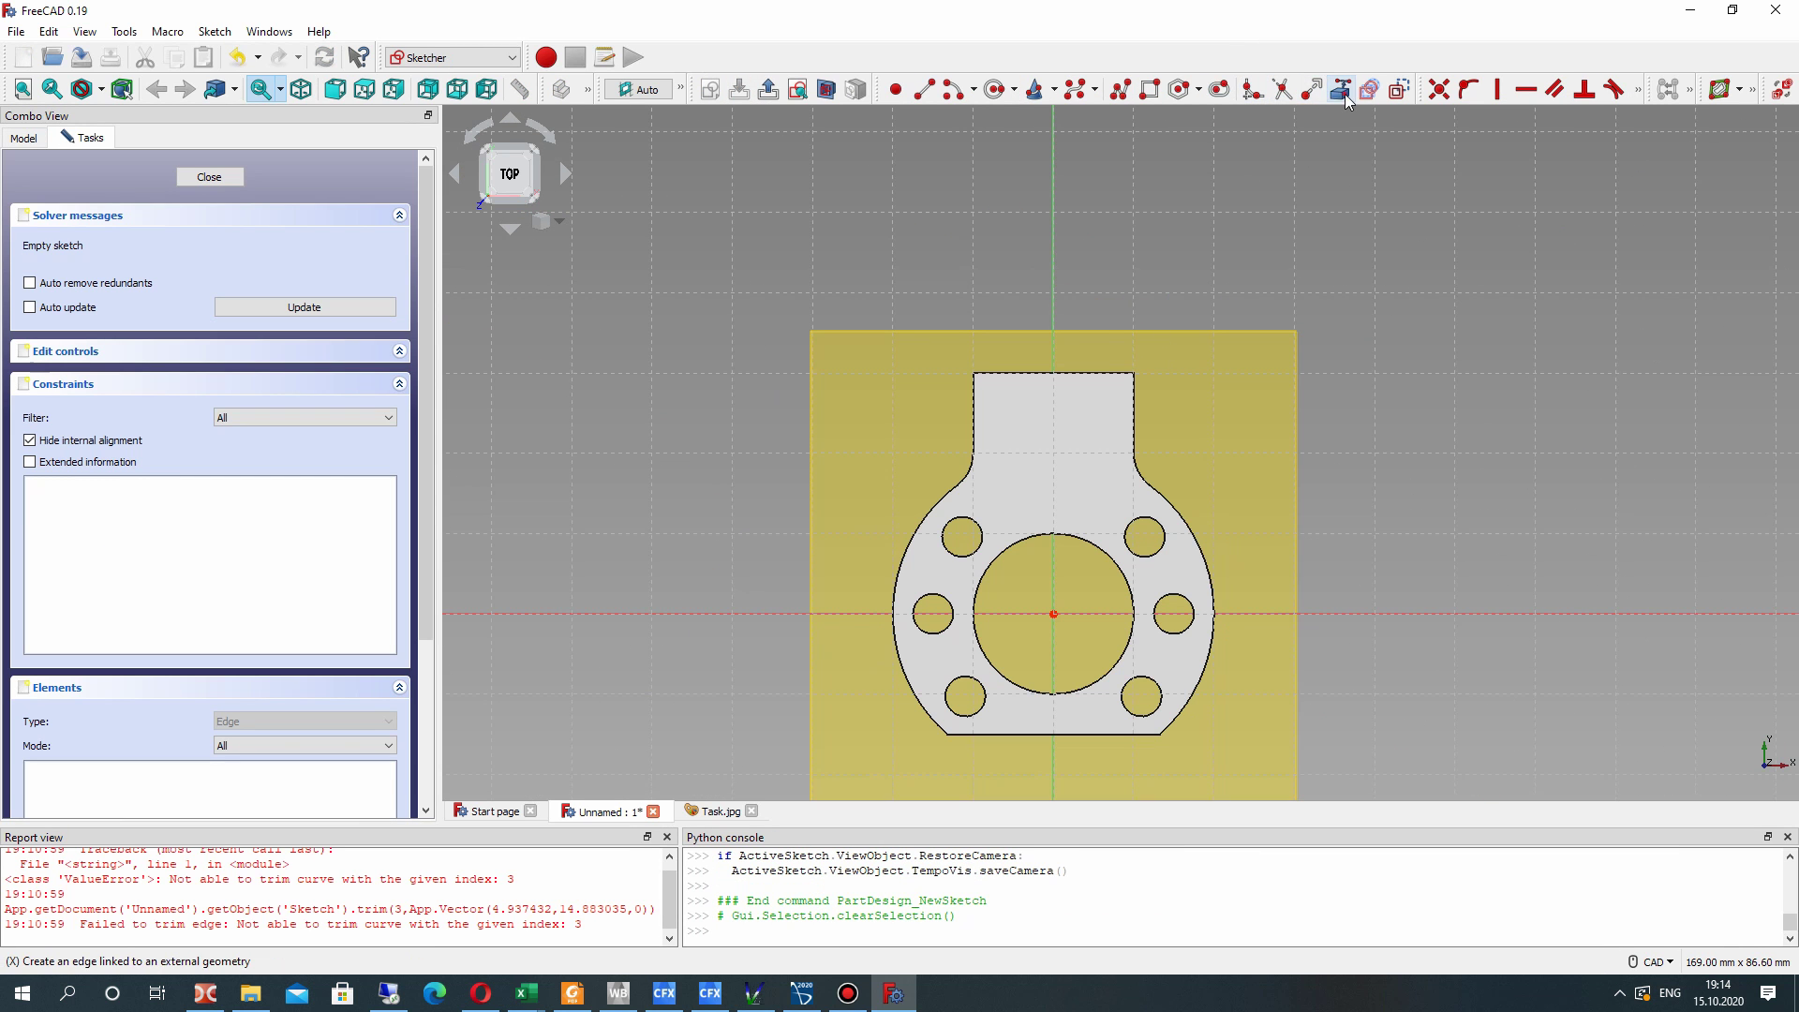
pyautogui.click(1310, 89)
pyautogui.click(1188, 524)
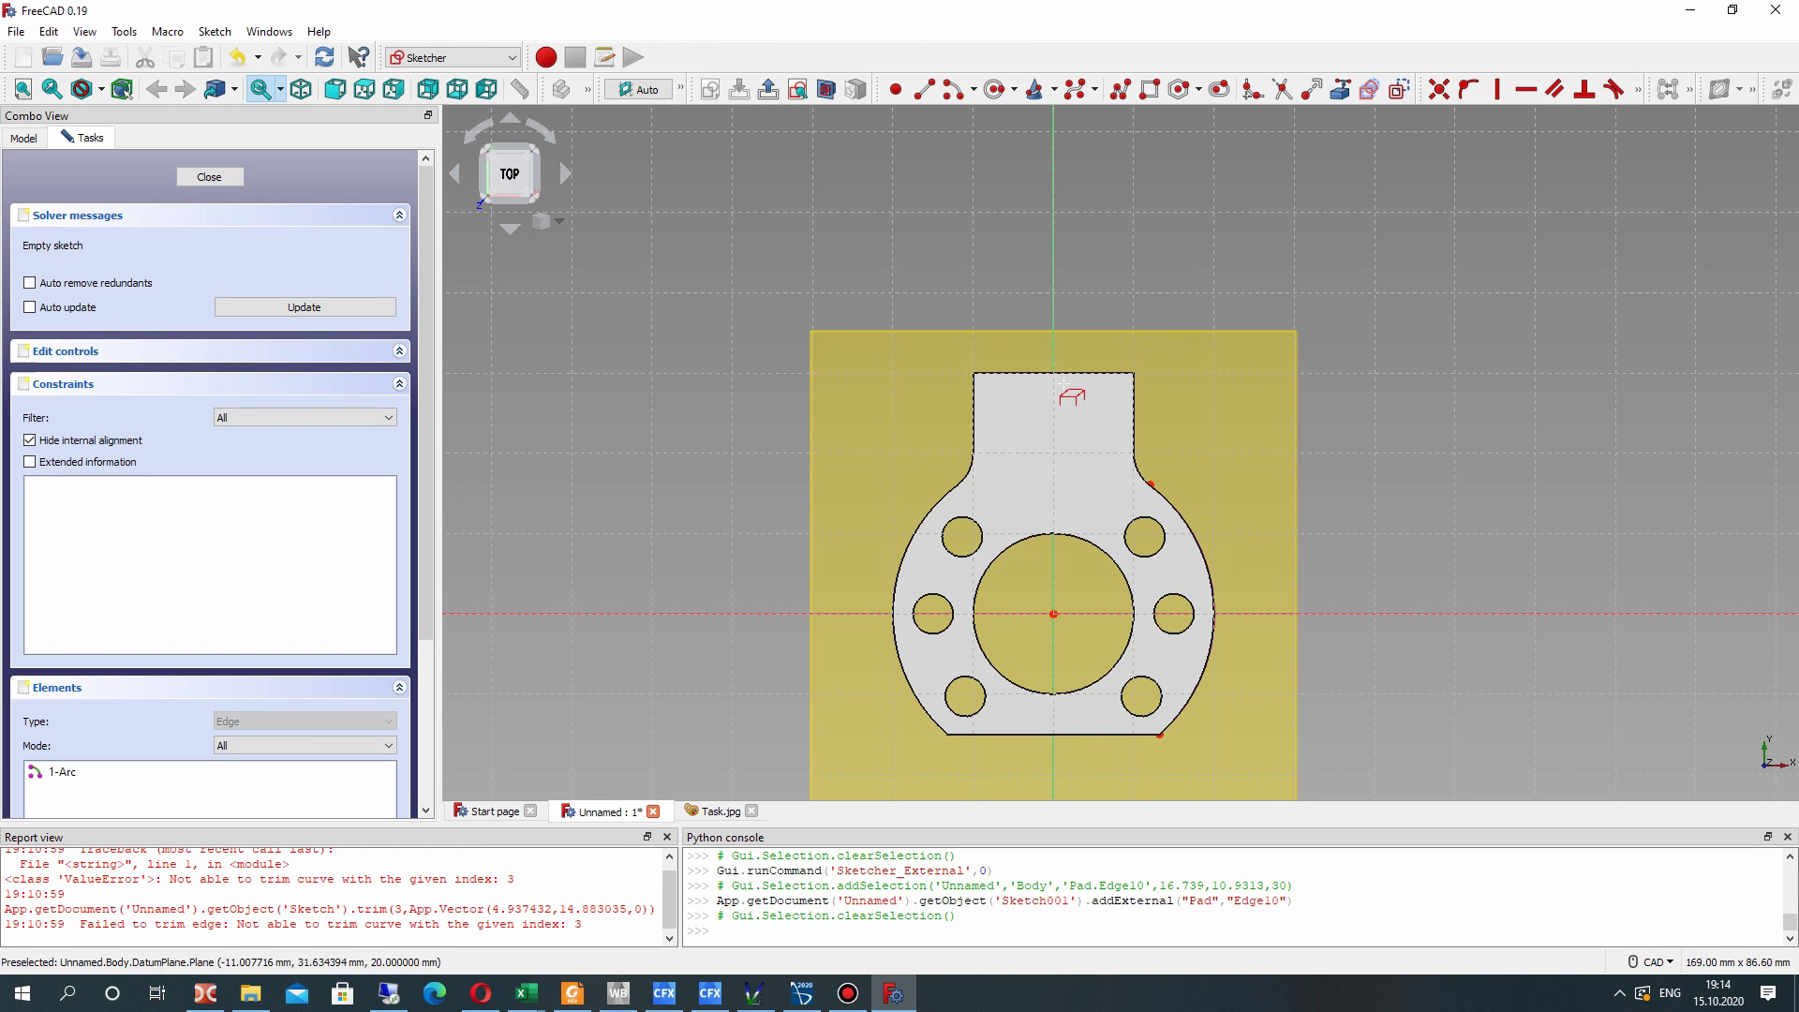
# - Sketch a 20 mm radius circle centred on the origin and passing through the linked arc's upper endpoint
pyautogui.click(995, 89)
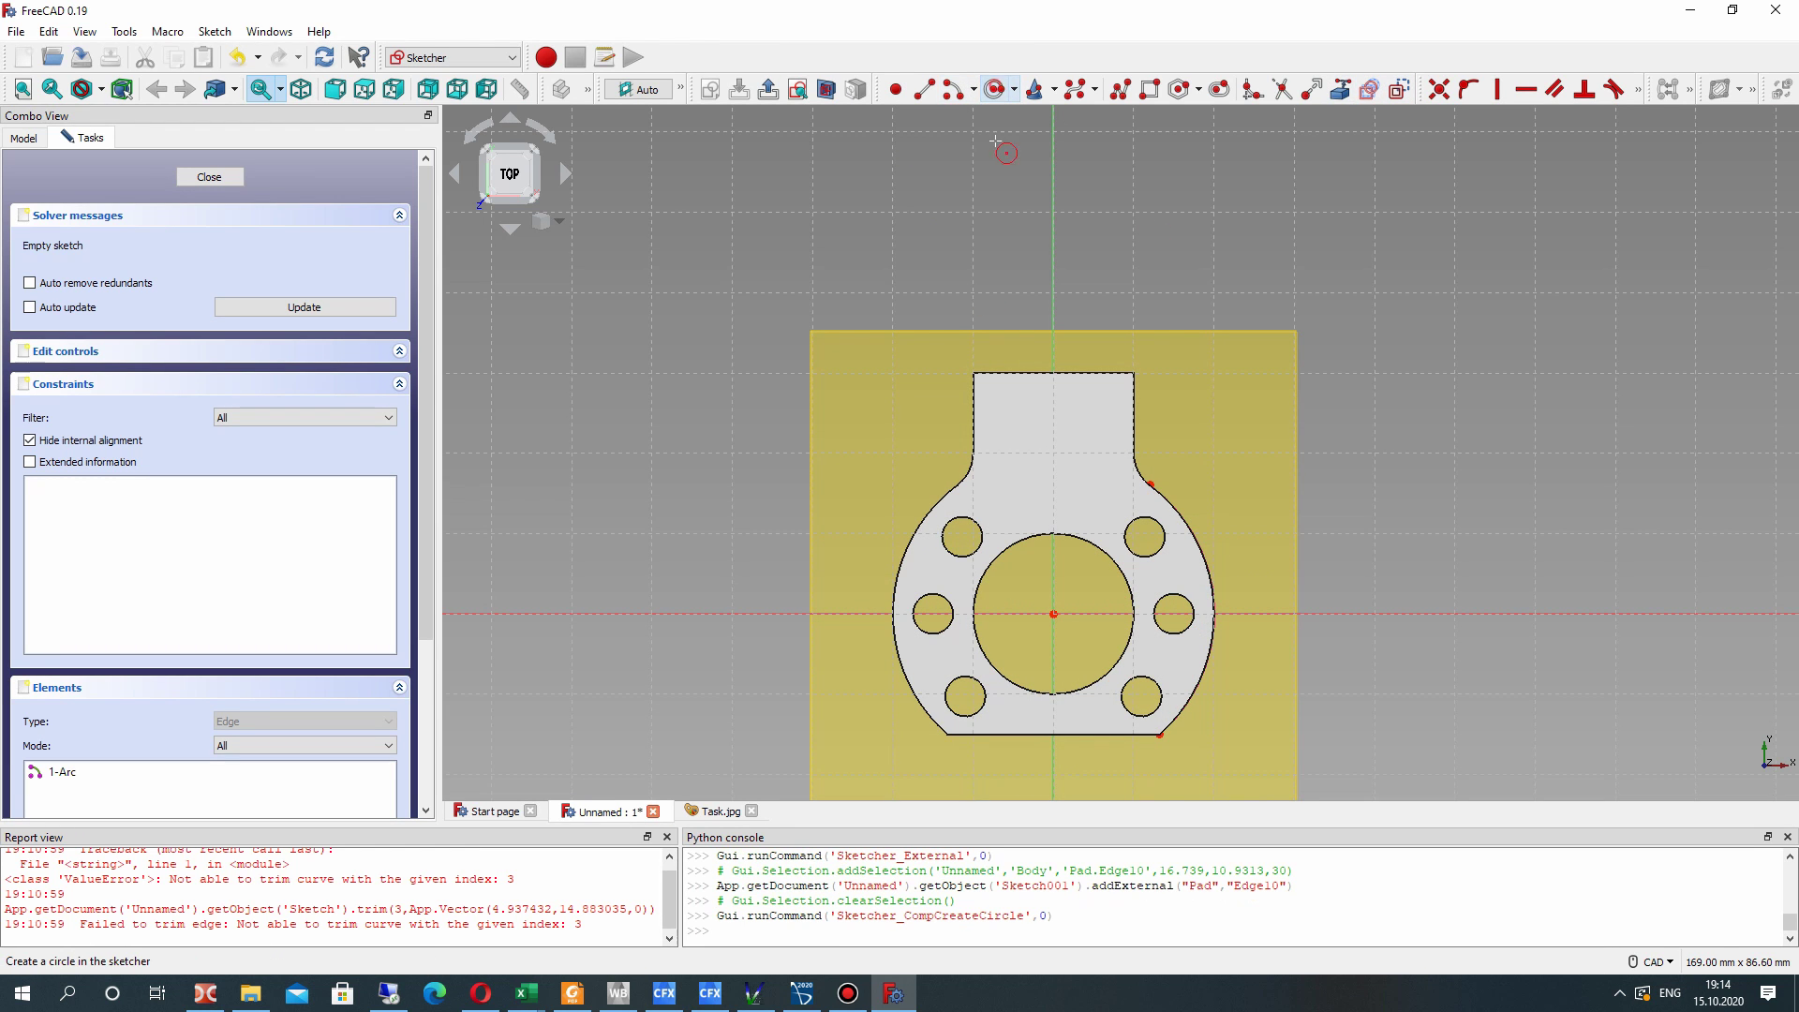
pyautogui.click(1053, 614)
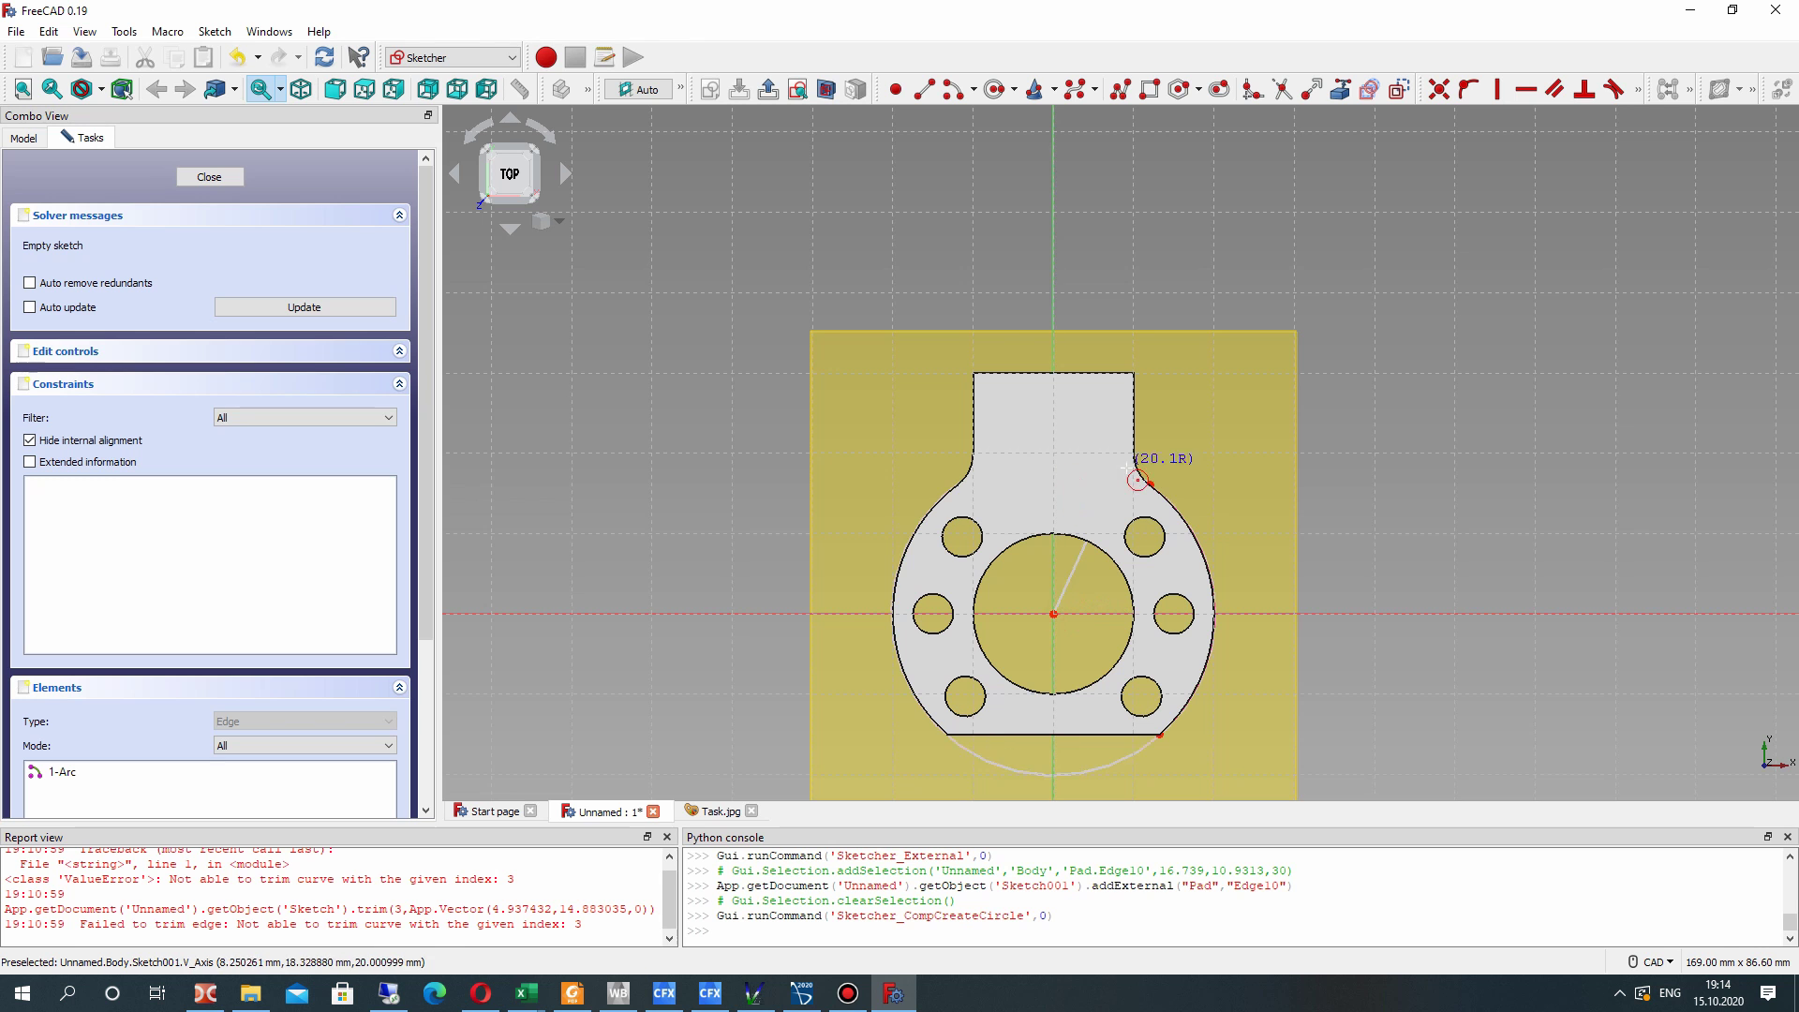
pyautogui.click(1152, 485)
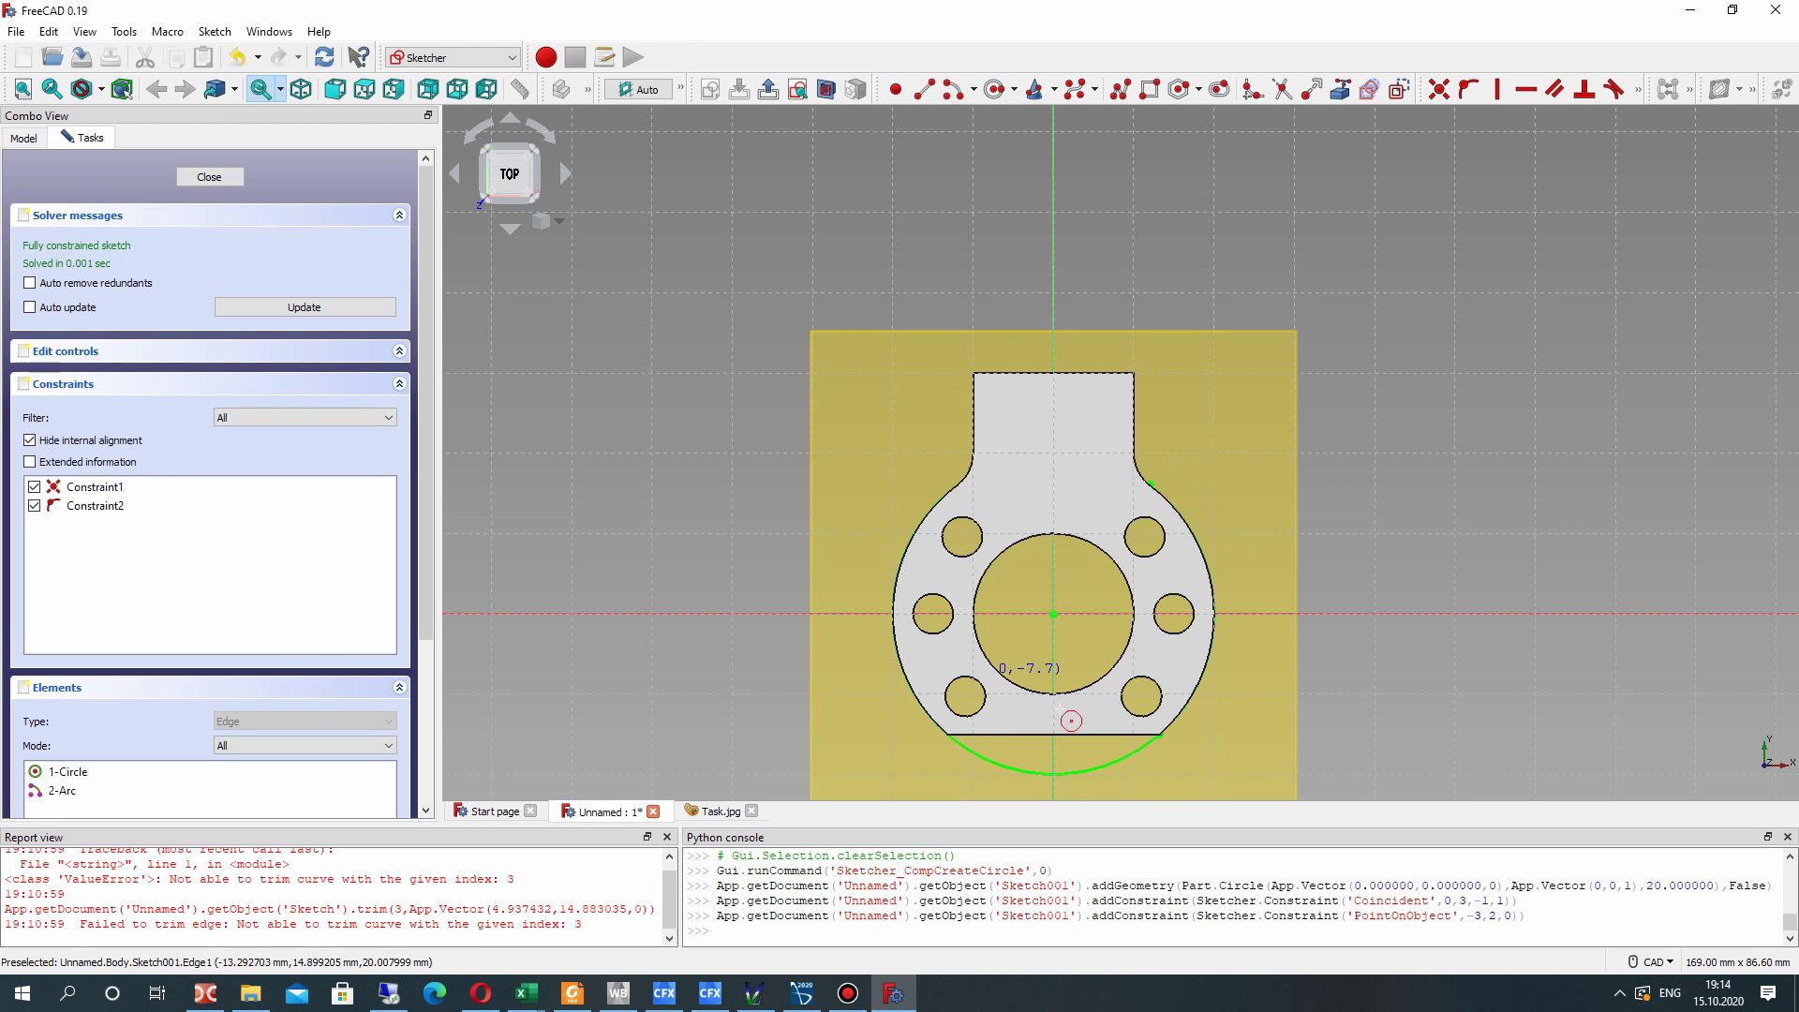
pyautogui.moveTo(1088, 612); pyautogui.dragTo(1014, 573, button='middle')
pyautogui.moveTo(1016, 572)
pyautogui.mouseDown(button='right')
pyautogui.moveTo(1108, 575)
pyautogui.moveTo(1118, 545)
pyautogui.mouseUp(button='right')
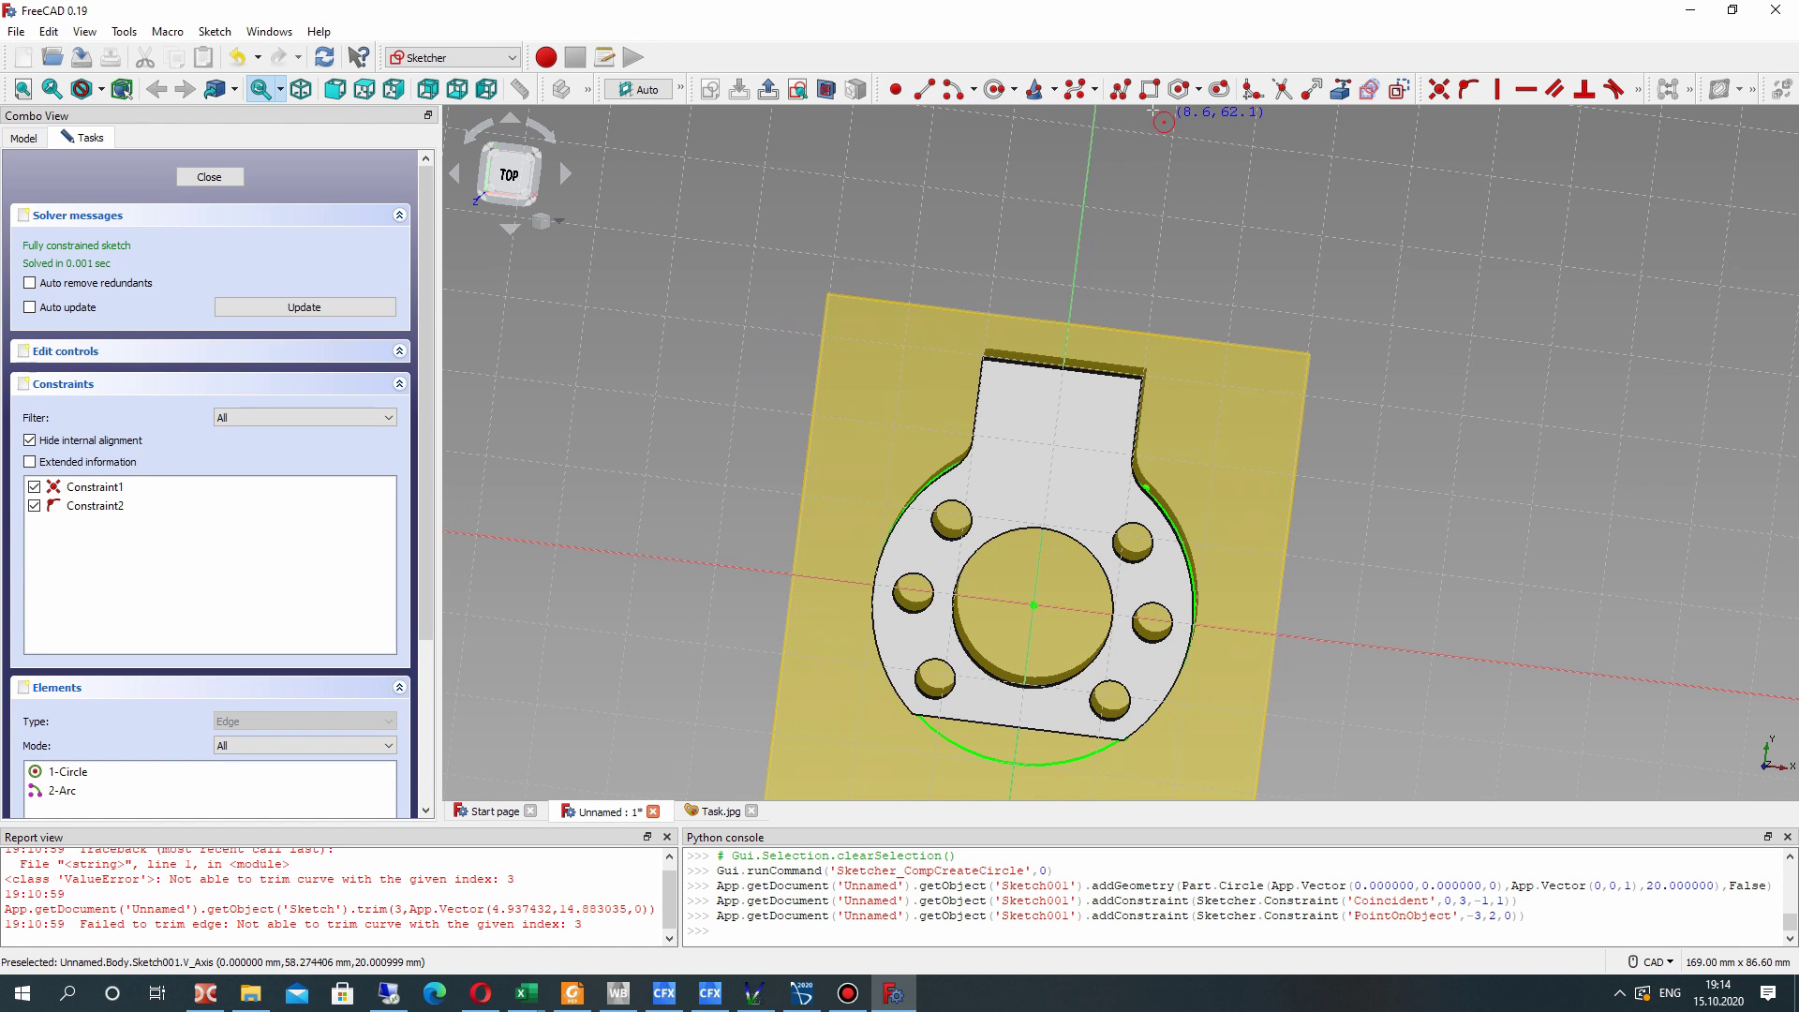
# - Draw a rectangle about 28.5 by 23 mm from the linked arc's upper endpoint around the rectangular block, and close the sketch
pyautogui.click(1149, 89)
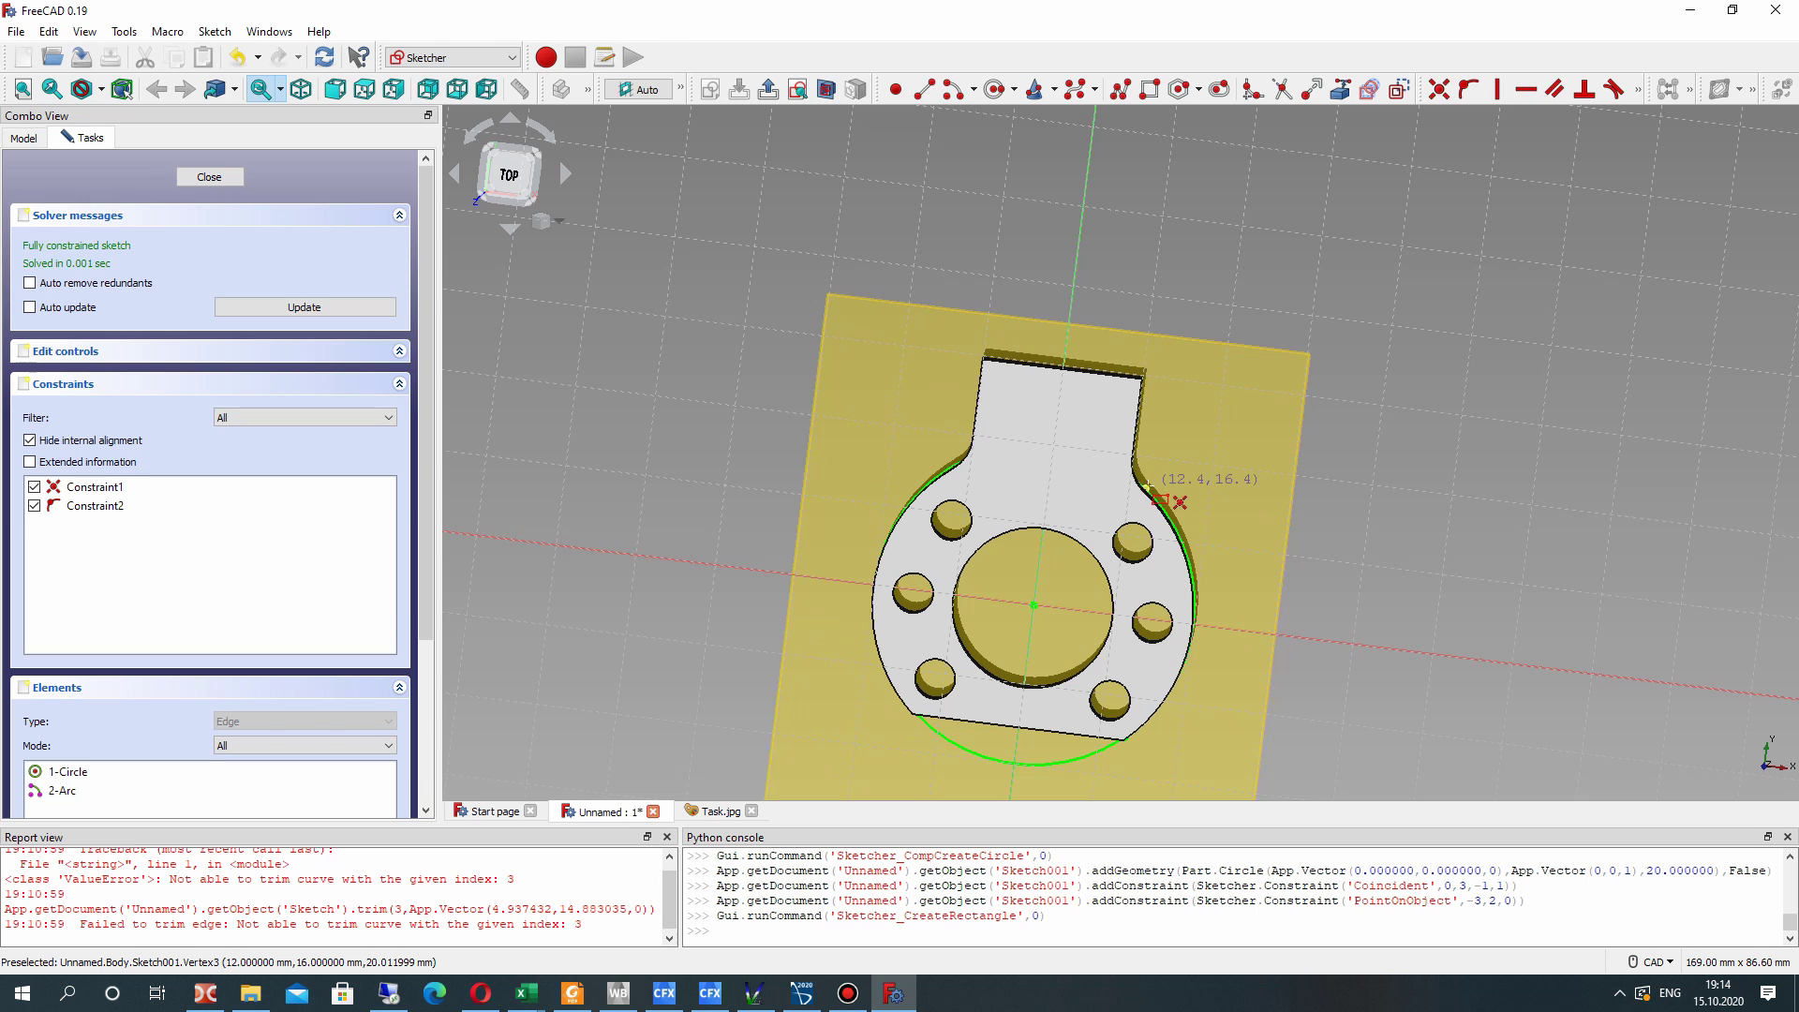
pyautogui.click(1144, 487)
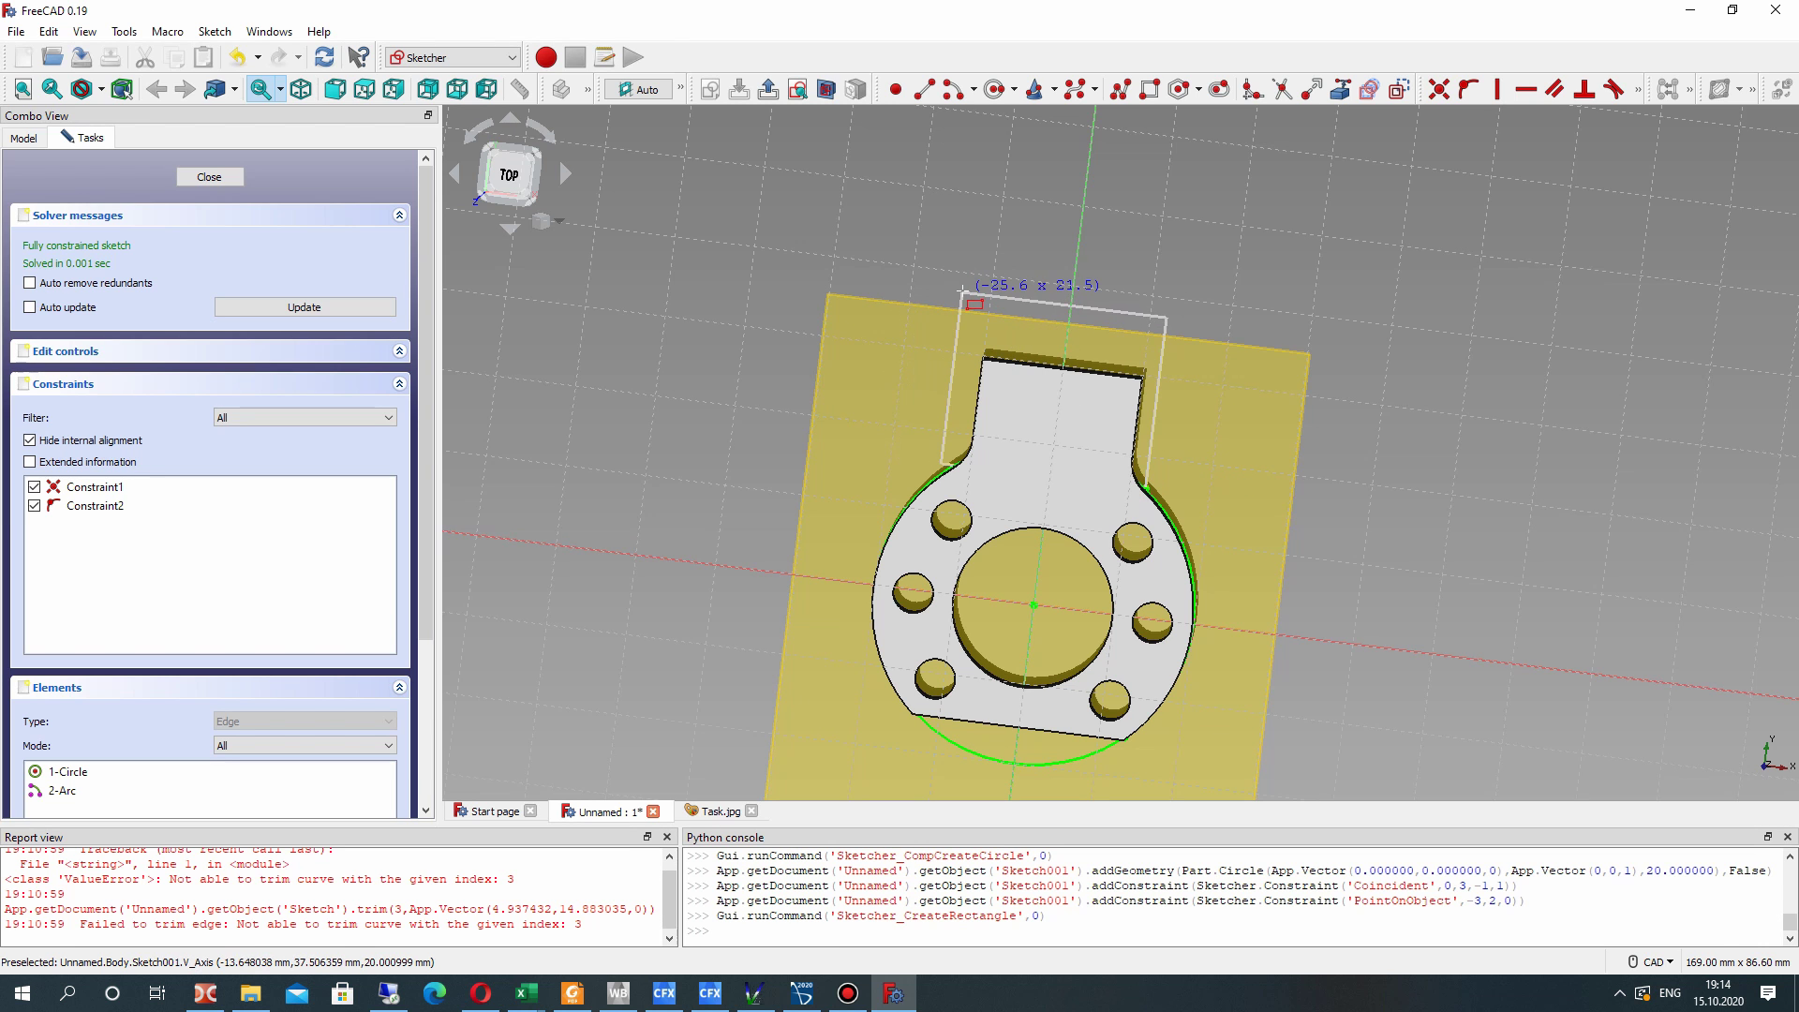
pyautogui.click(940, 276)
pyautogui.moveTo(1077, 529); pyautogui.dragTo(1124, 426, button='middle')
pyautogui.click(184, 174)
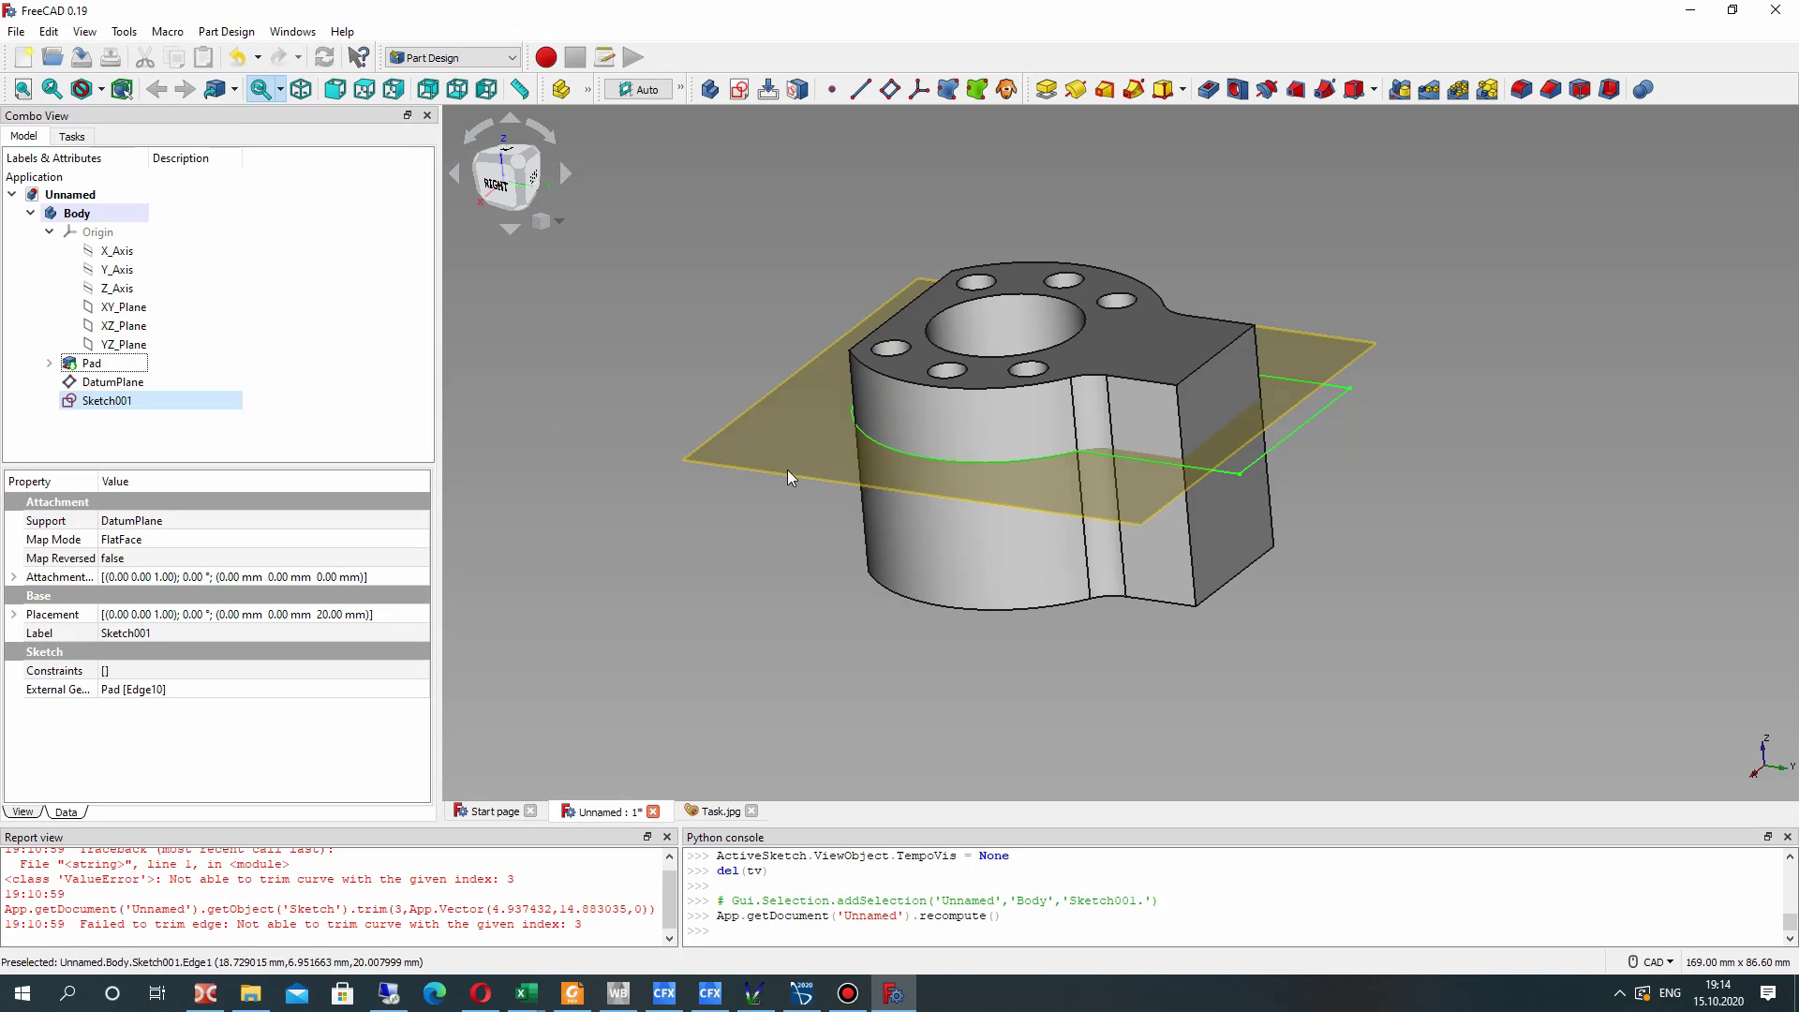
# - Hide the pad's solid in the 3D view, leaving the datum plane and new sketch displayed
pyautogui.click(86, 363)
pyautogui.rightClick(86, 365)
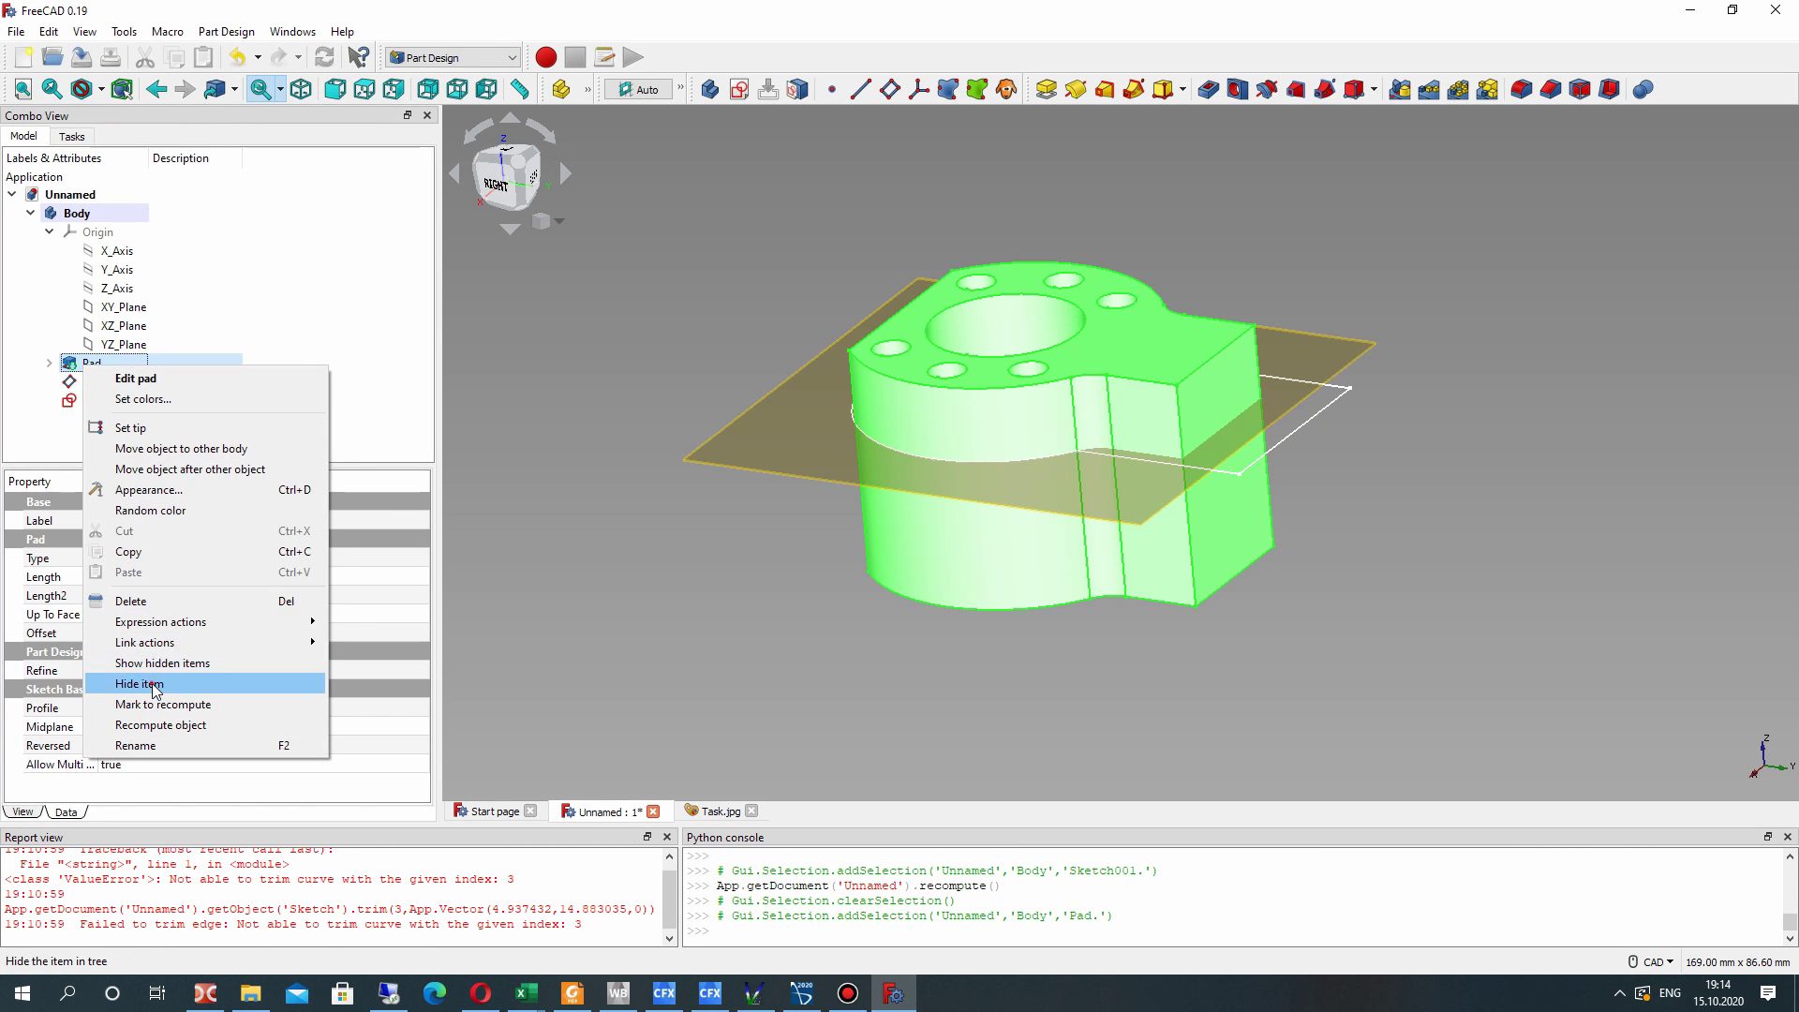
pyautogui.click(147, 684)
pyautogui.rightClick(90, 364)
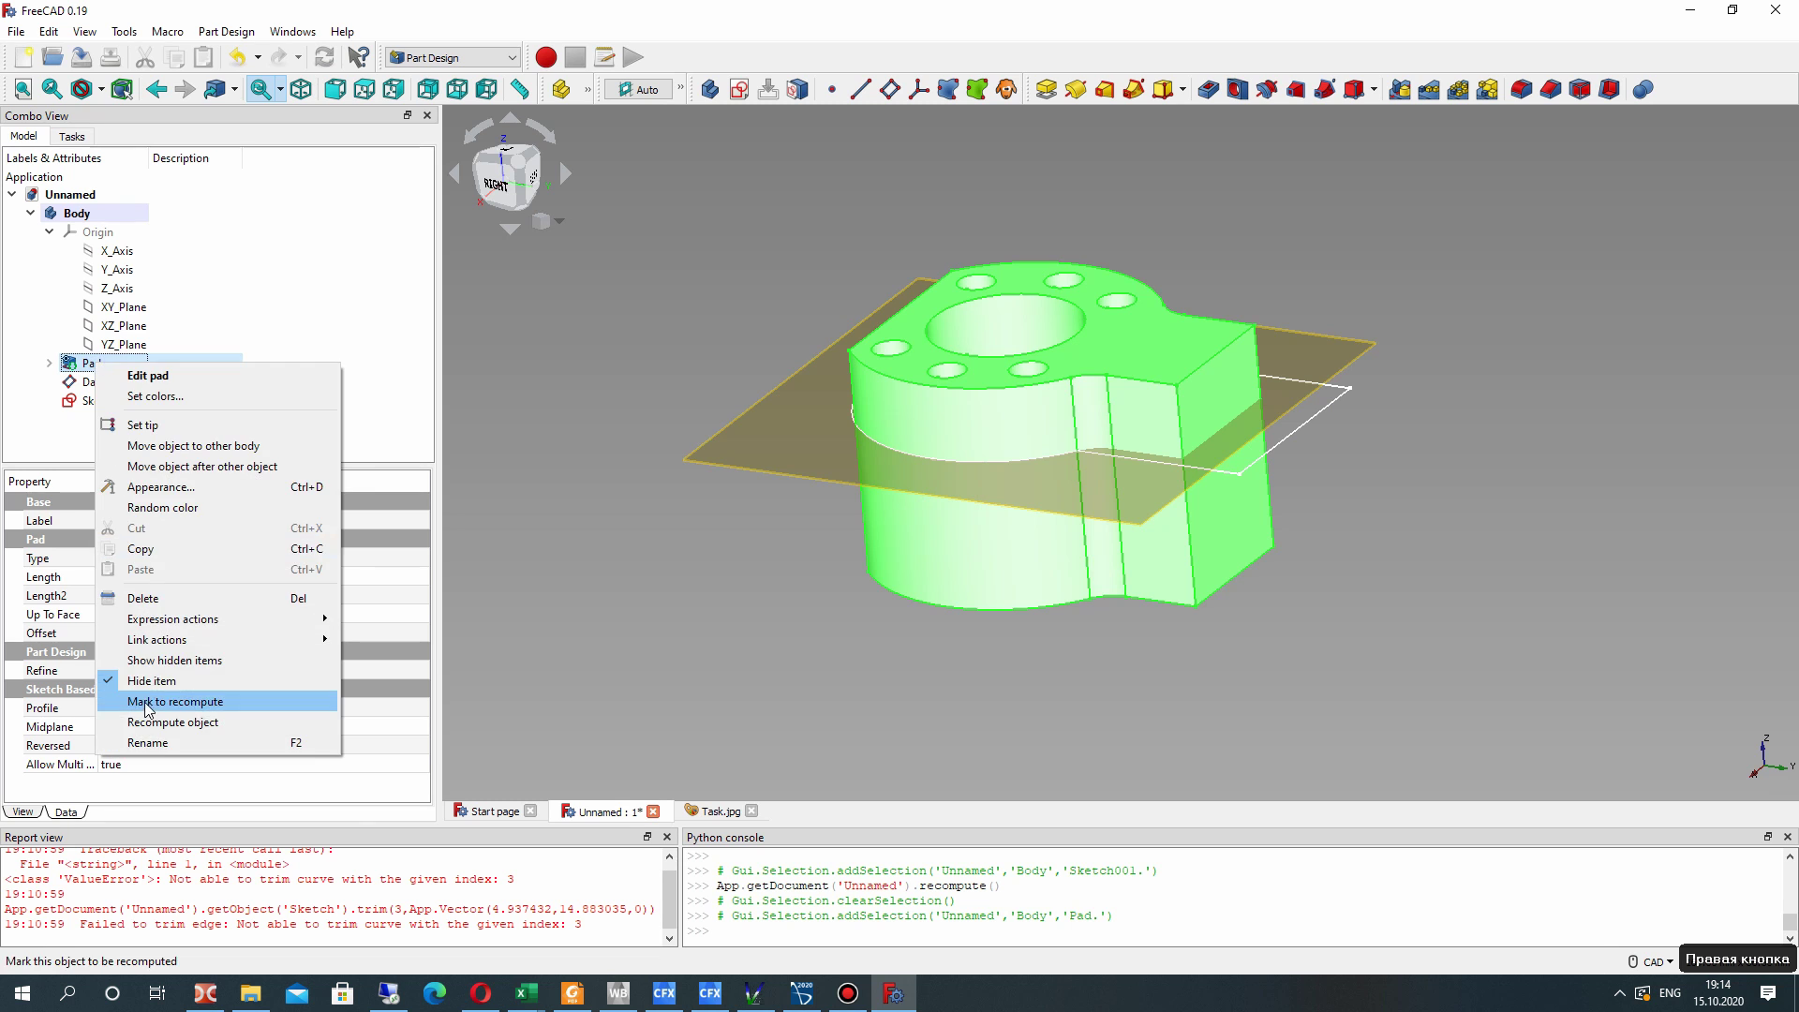
pyautogui.click(145, 690)
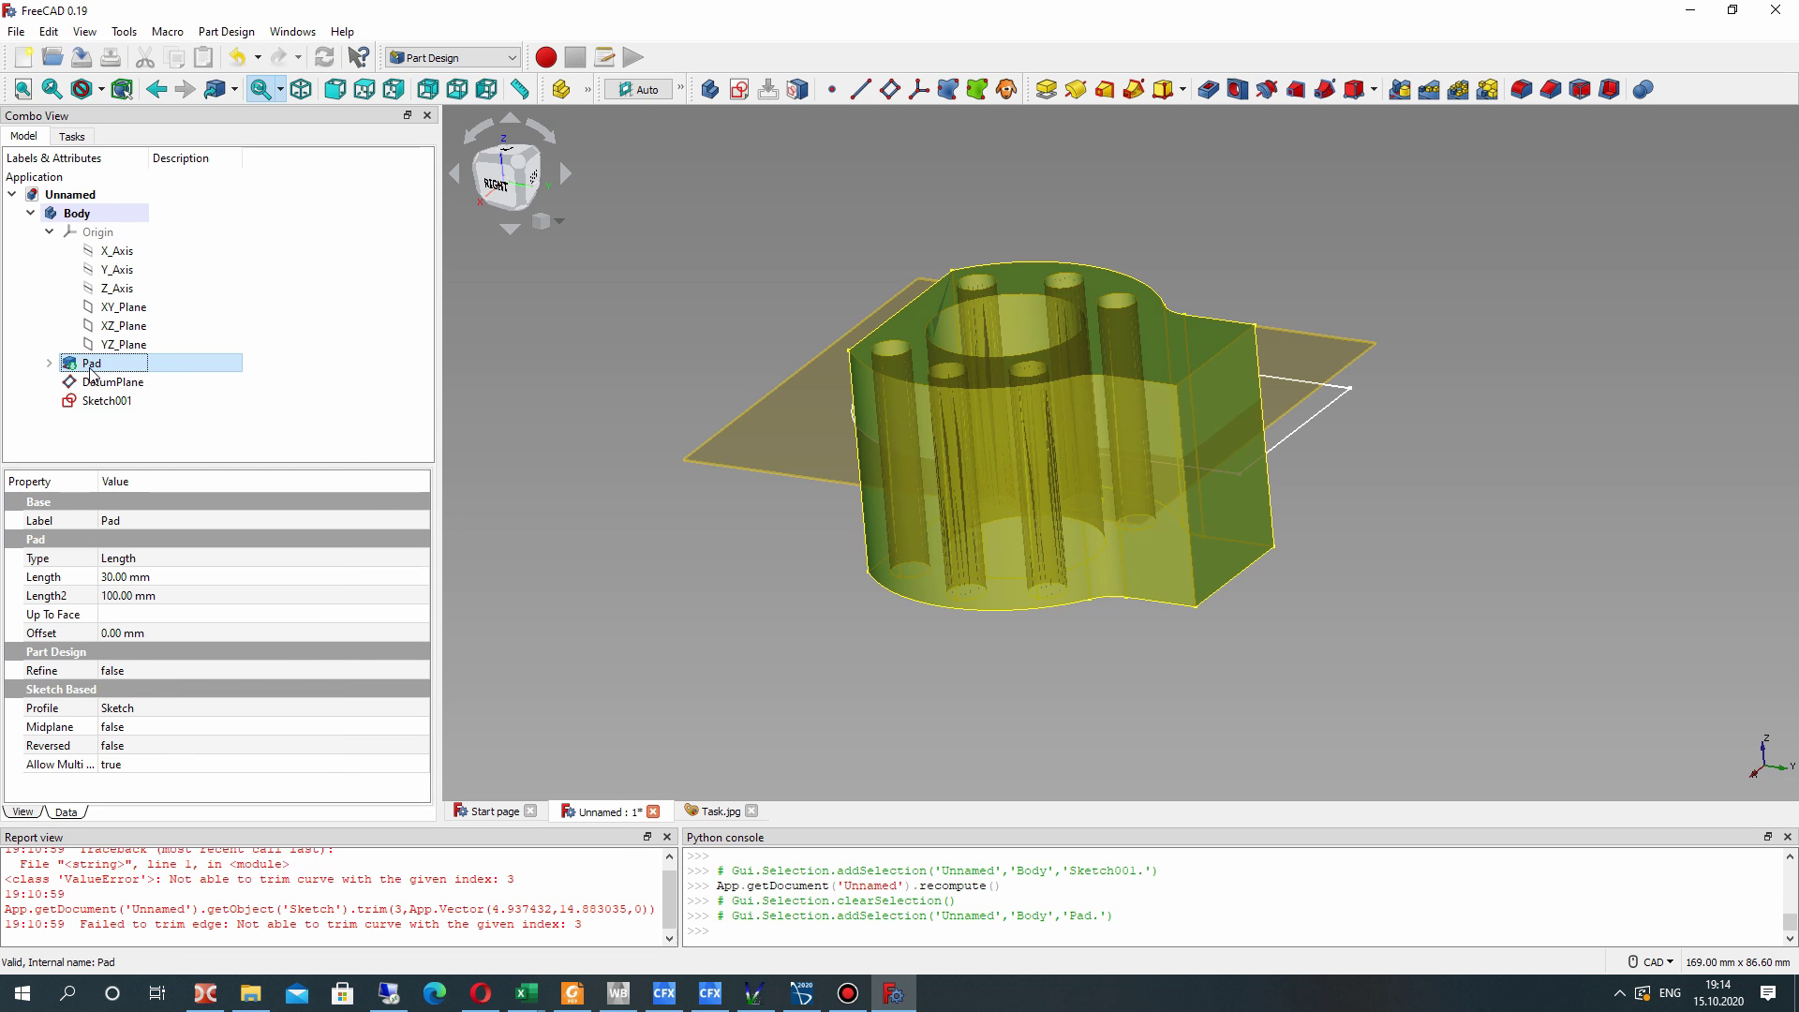
pyautogui.press('space')
pyautogui.moveTo(863, 609)
pyautogui.mouseDown(button='middle')
pyautogui.moveTo(1116, 610)
pyautogui.moveTo(1161, 646)
pyautogui.mouseUp(button='middle')
pyautogui.rightClick(84, 401)
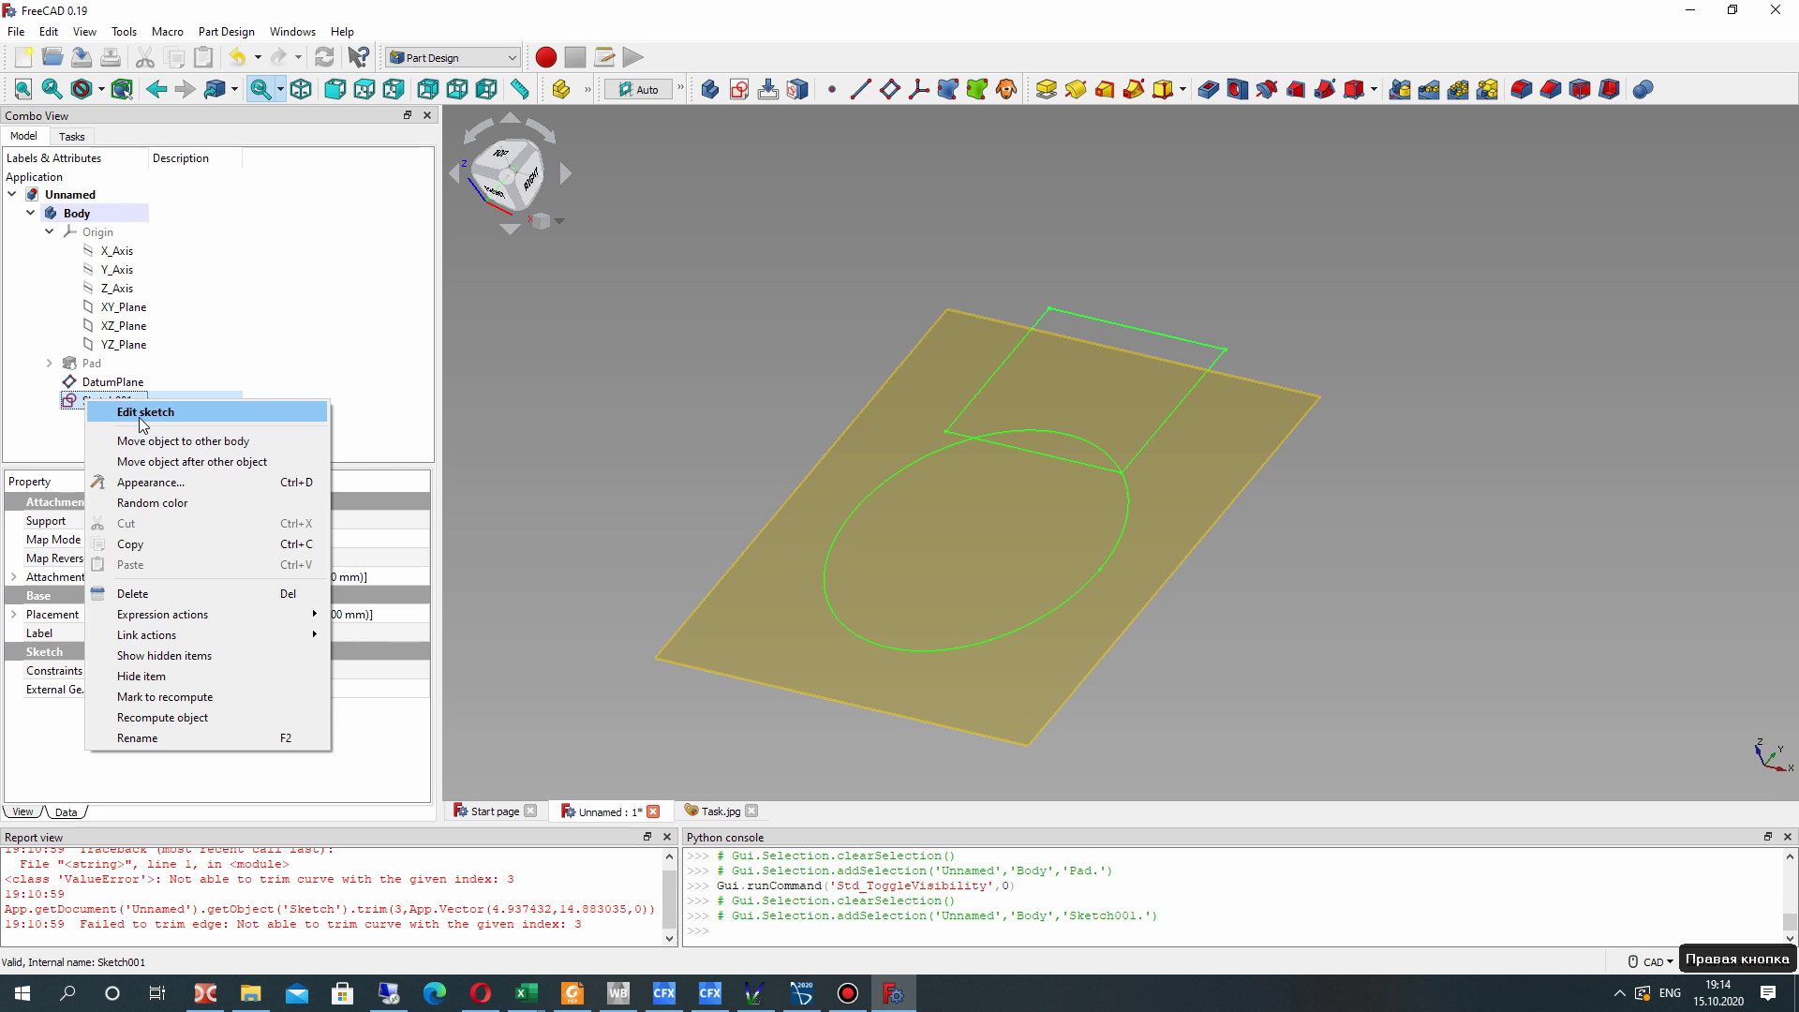
pyautogui.click(140, 417)
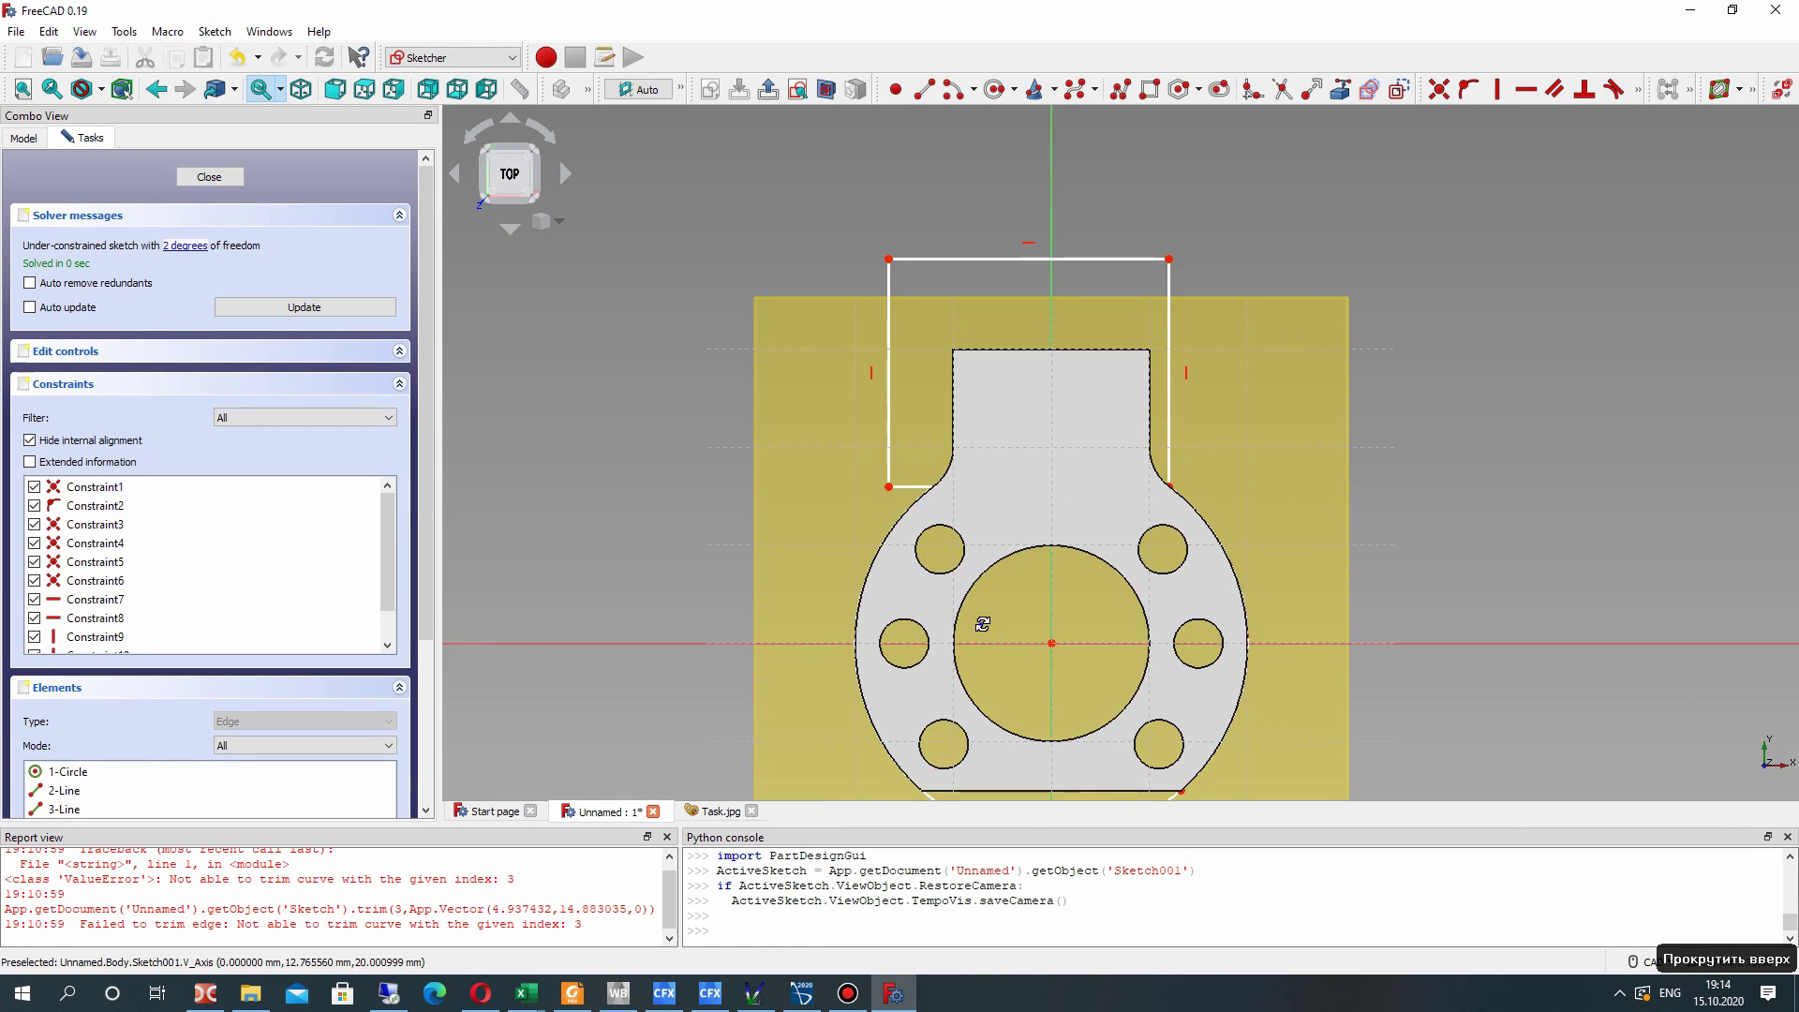
pyautogui.moveTo(983, 624); pyautogui.dragTo(806, 478, button='middle')
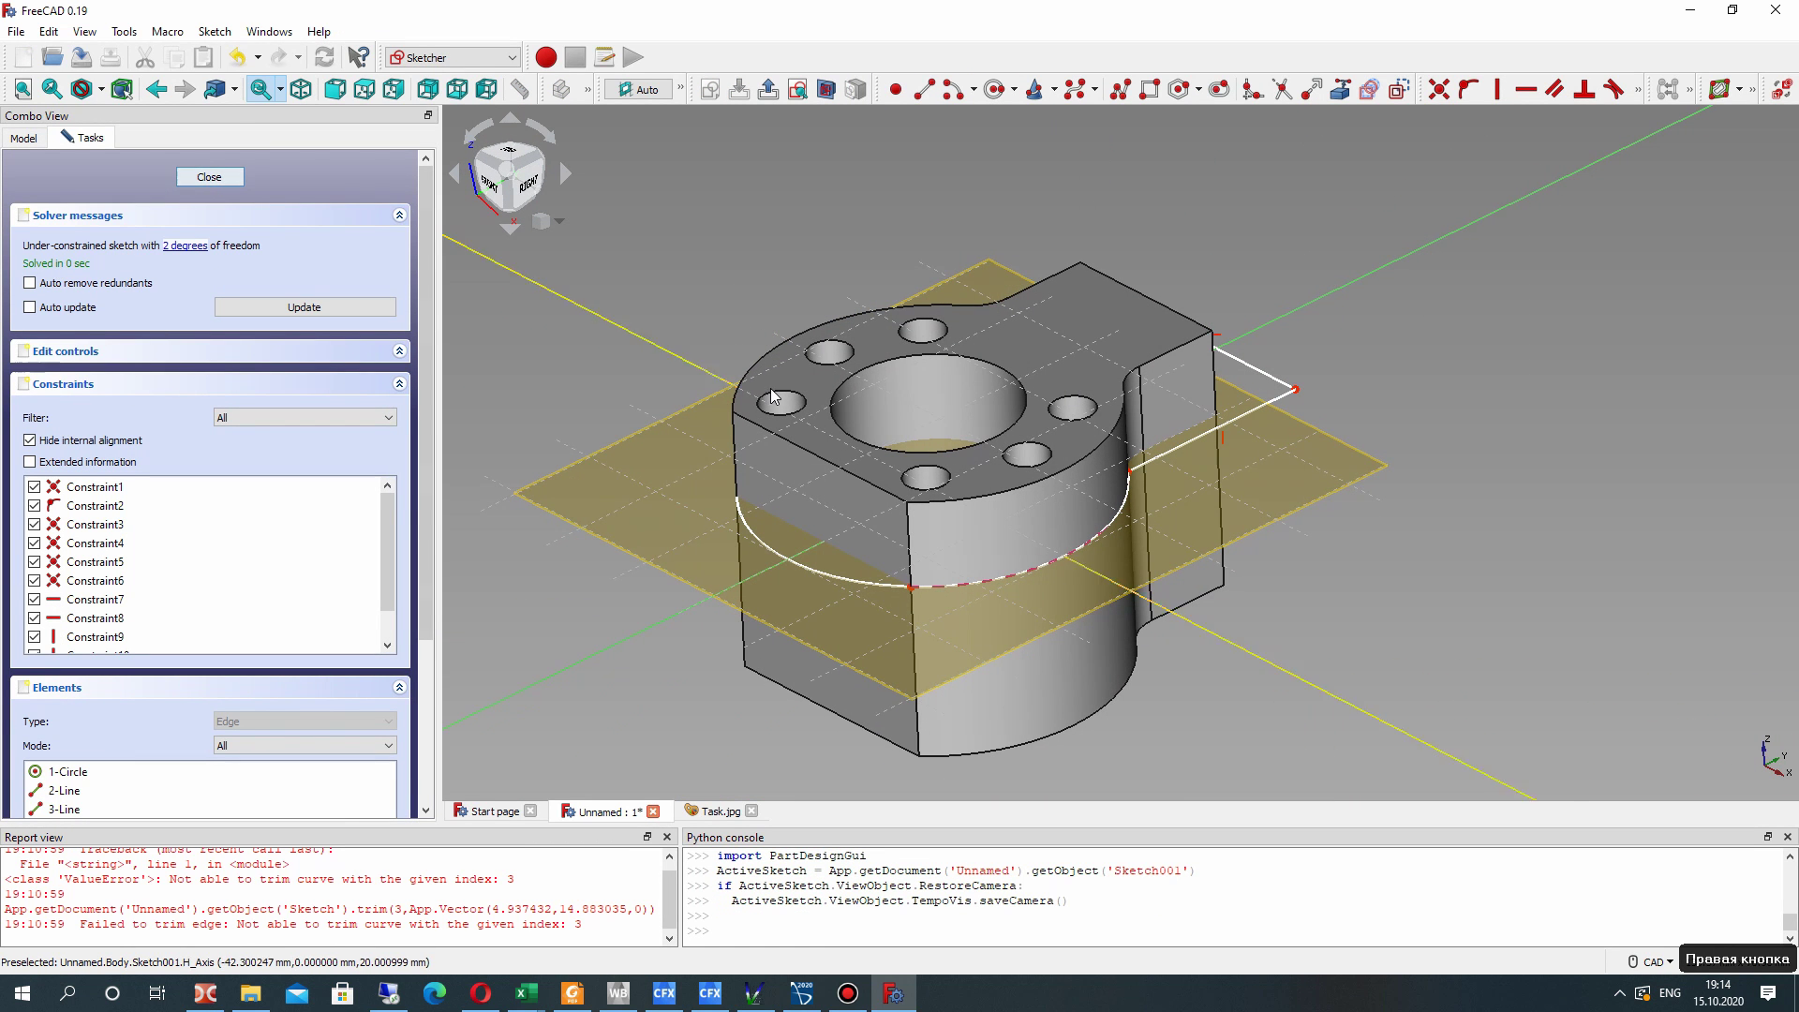
pyautogui.click(209, 176)
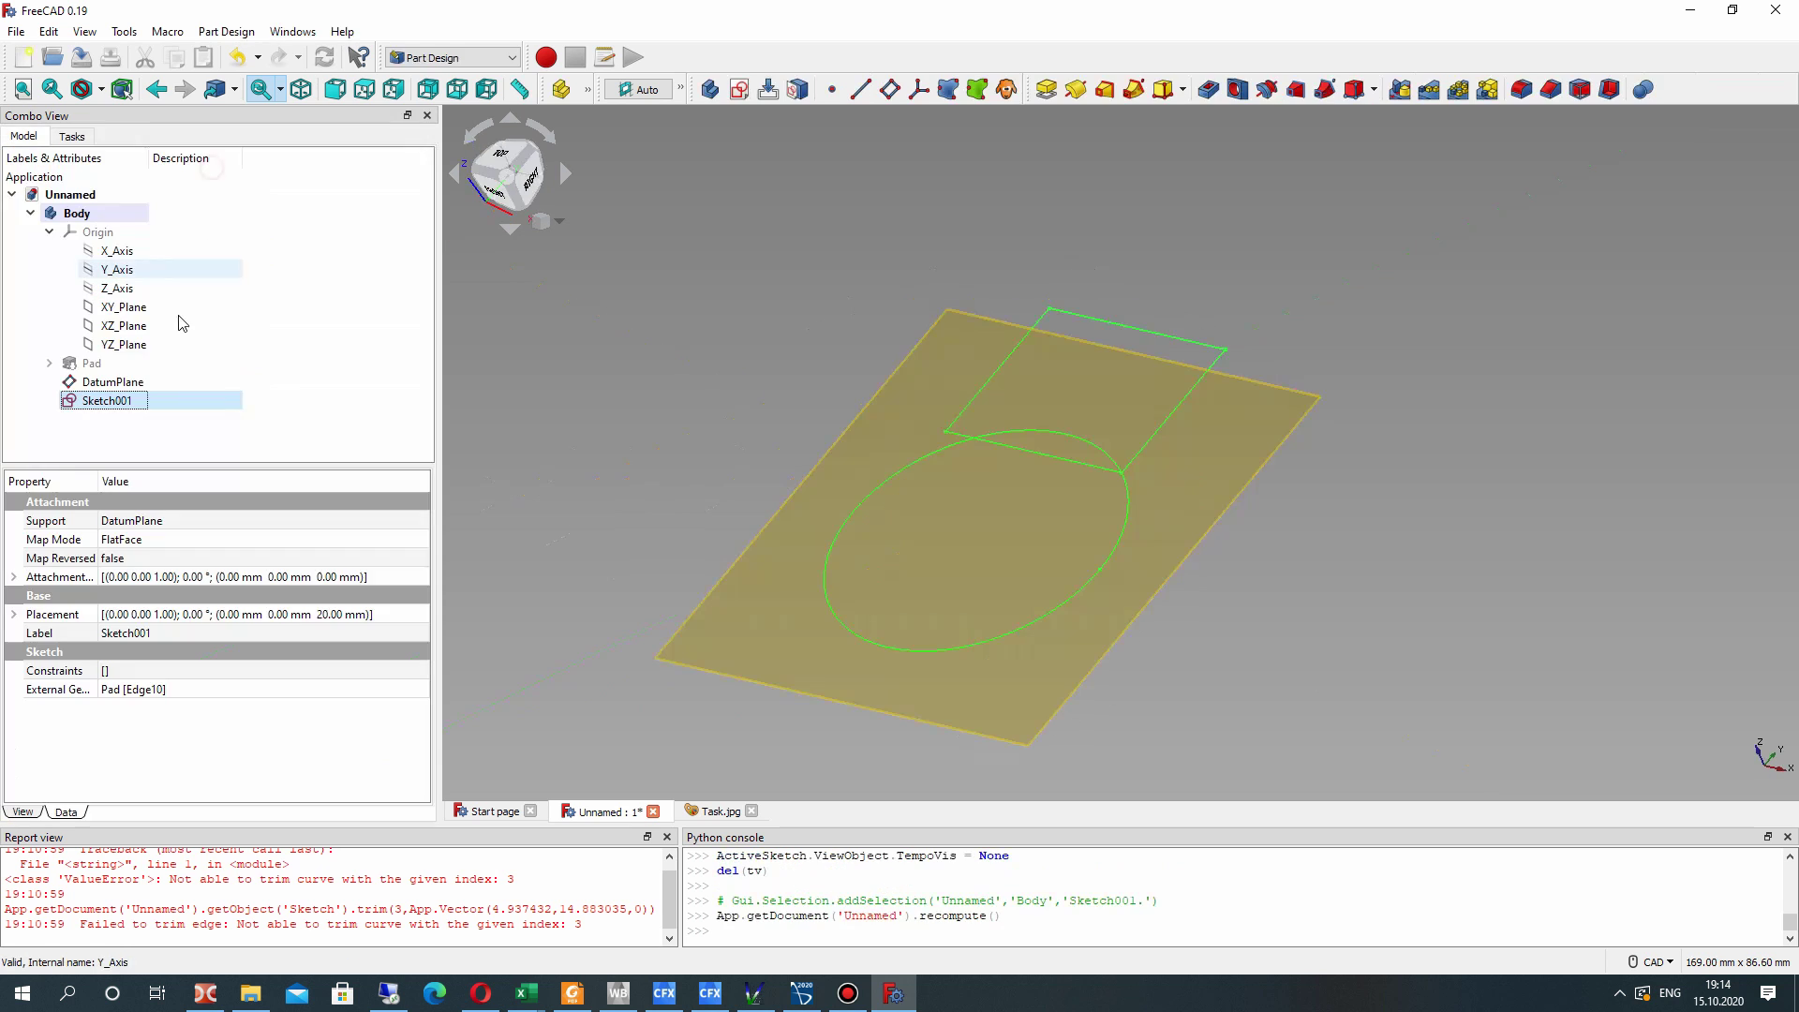
# - Open Sketch001 for editing and hide the pad so that the whole circle and rectangle can be selected
pyautogui.click(112, 344)
pyautogui.click(91, 362)
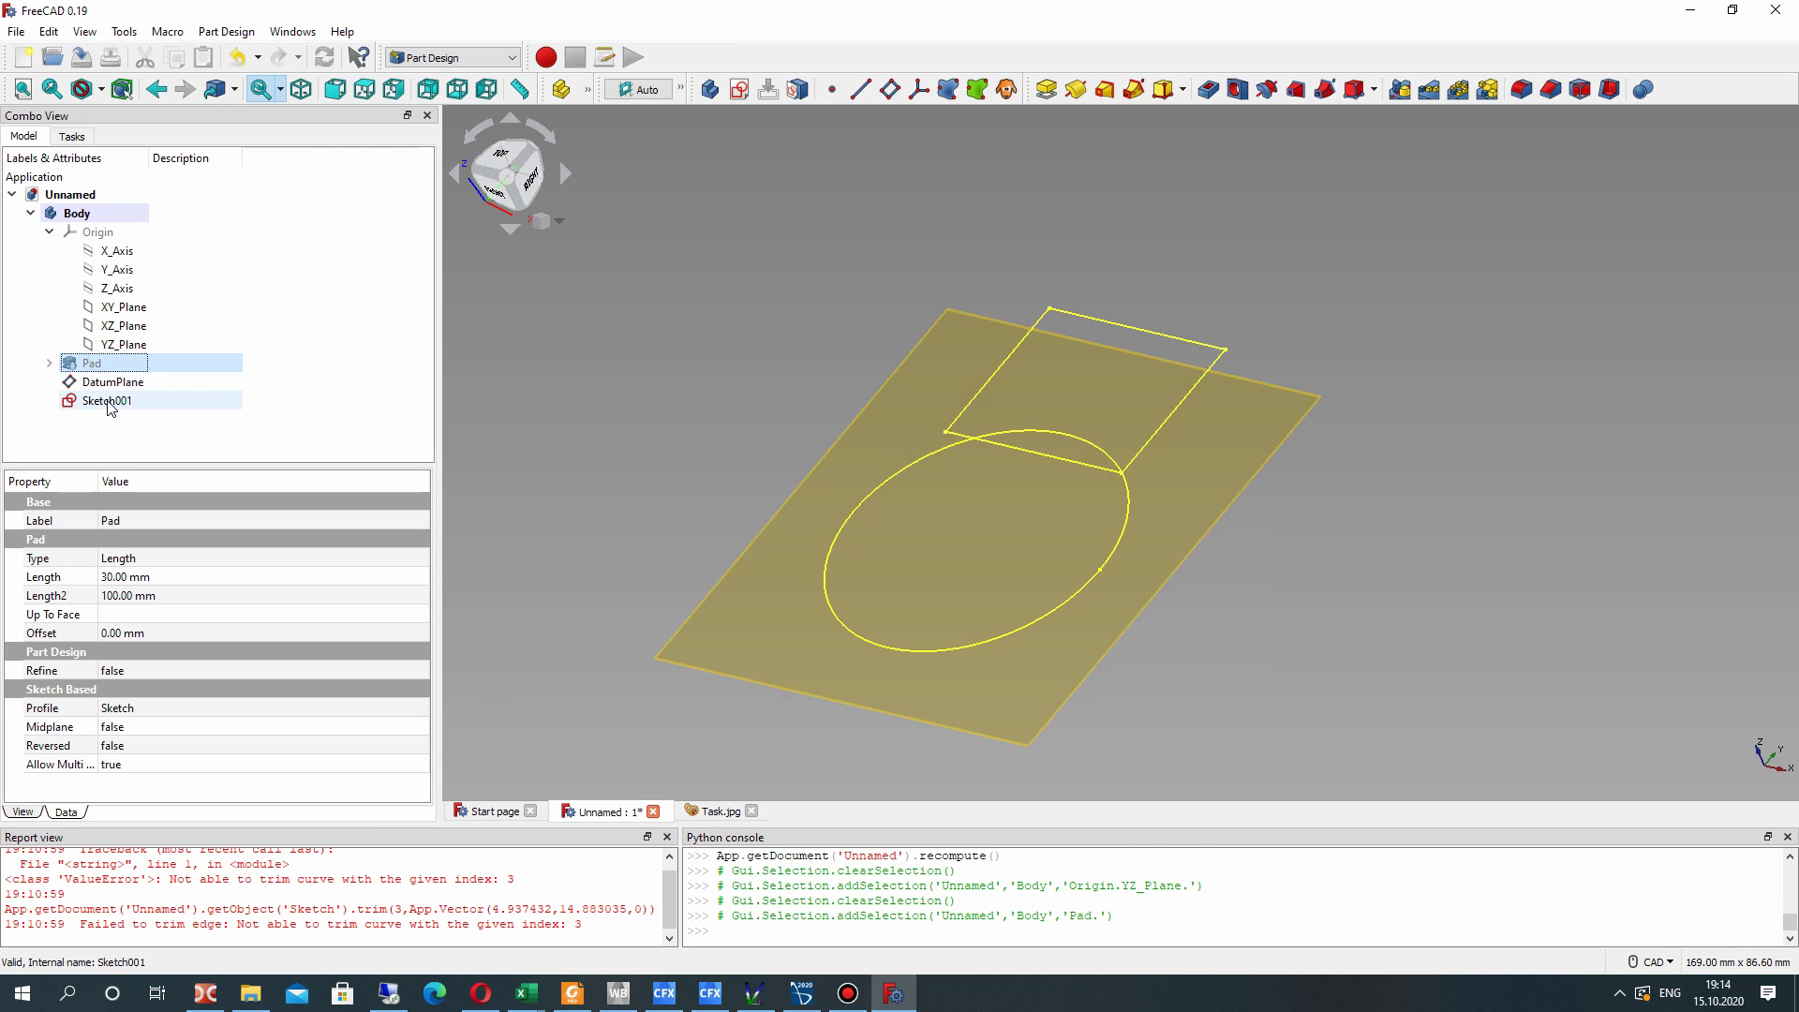
pyautogui.click(109, 401)
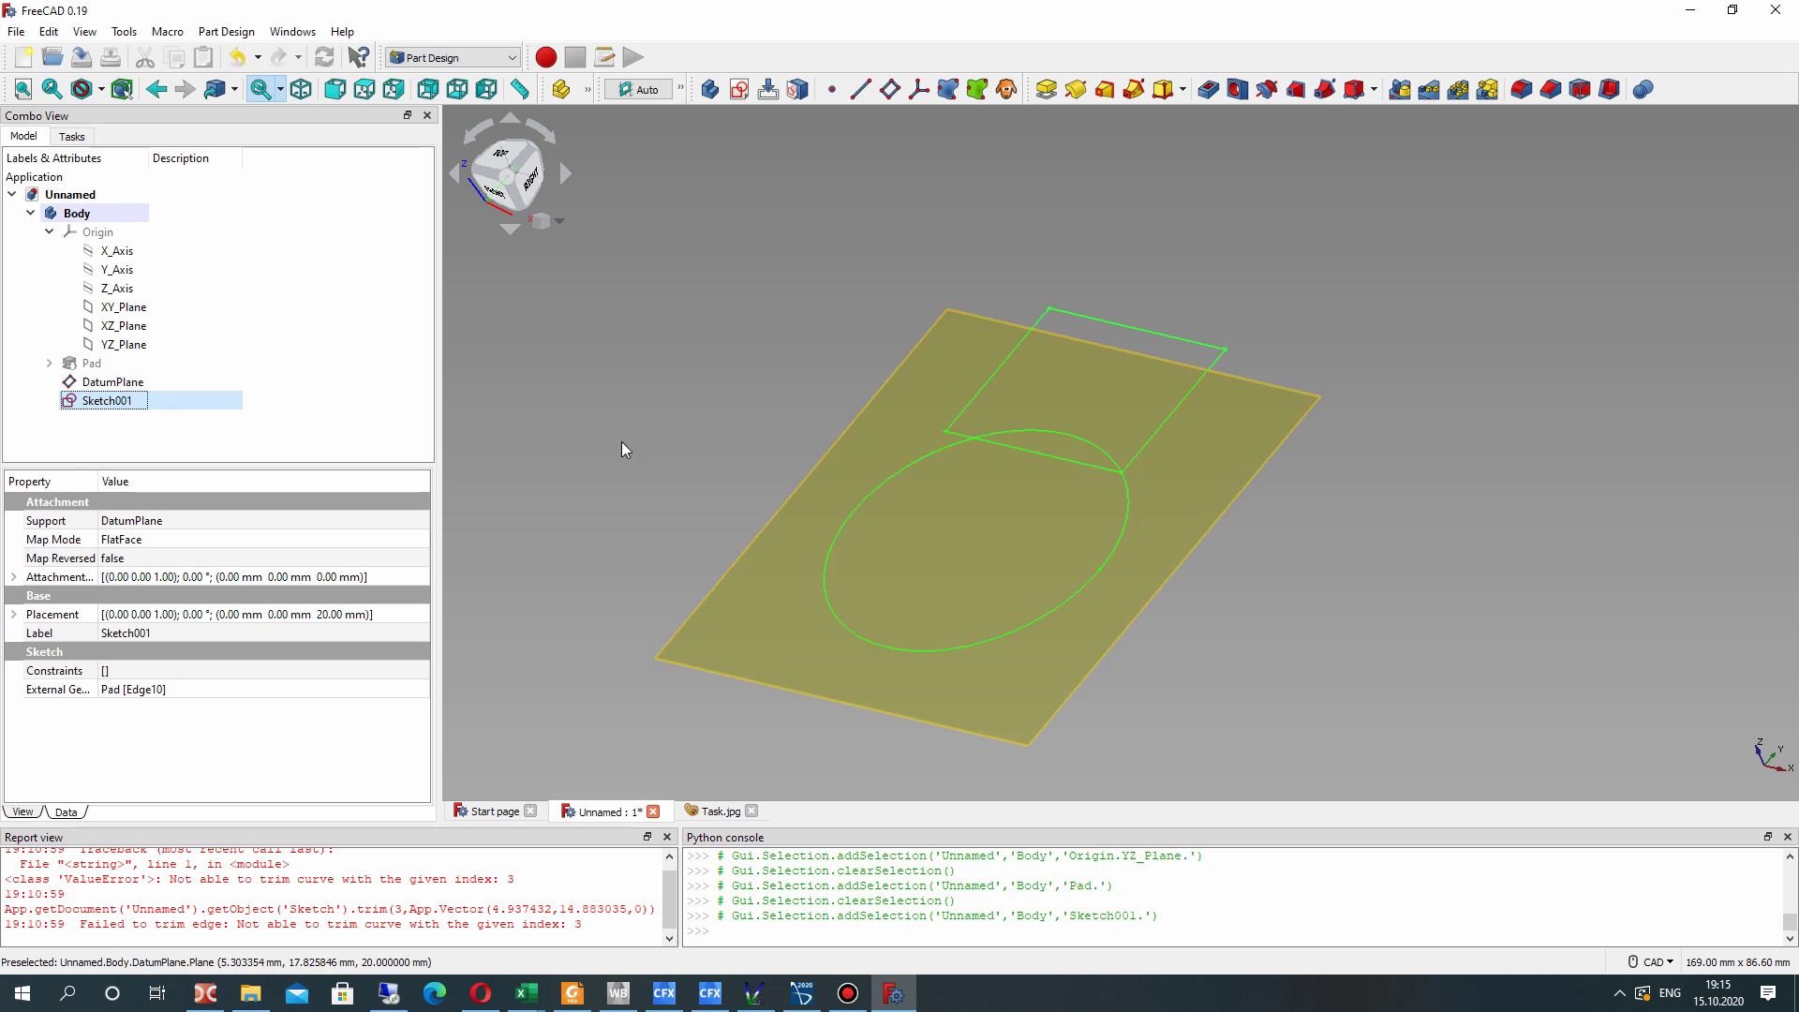
pyautogui.rightClick(109, 401)
pyautogui.click(171, 411)
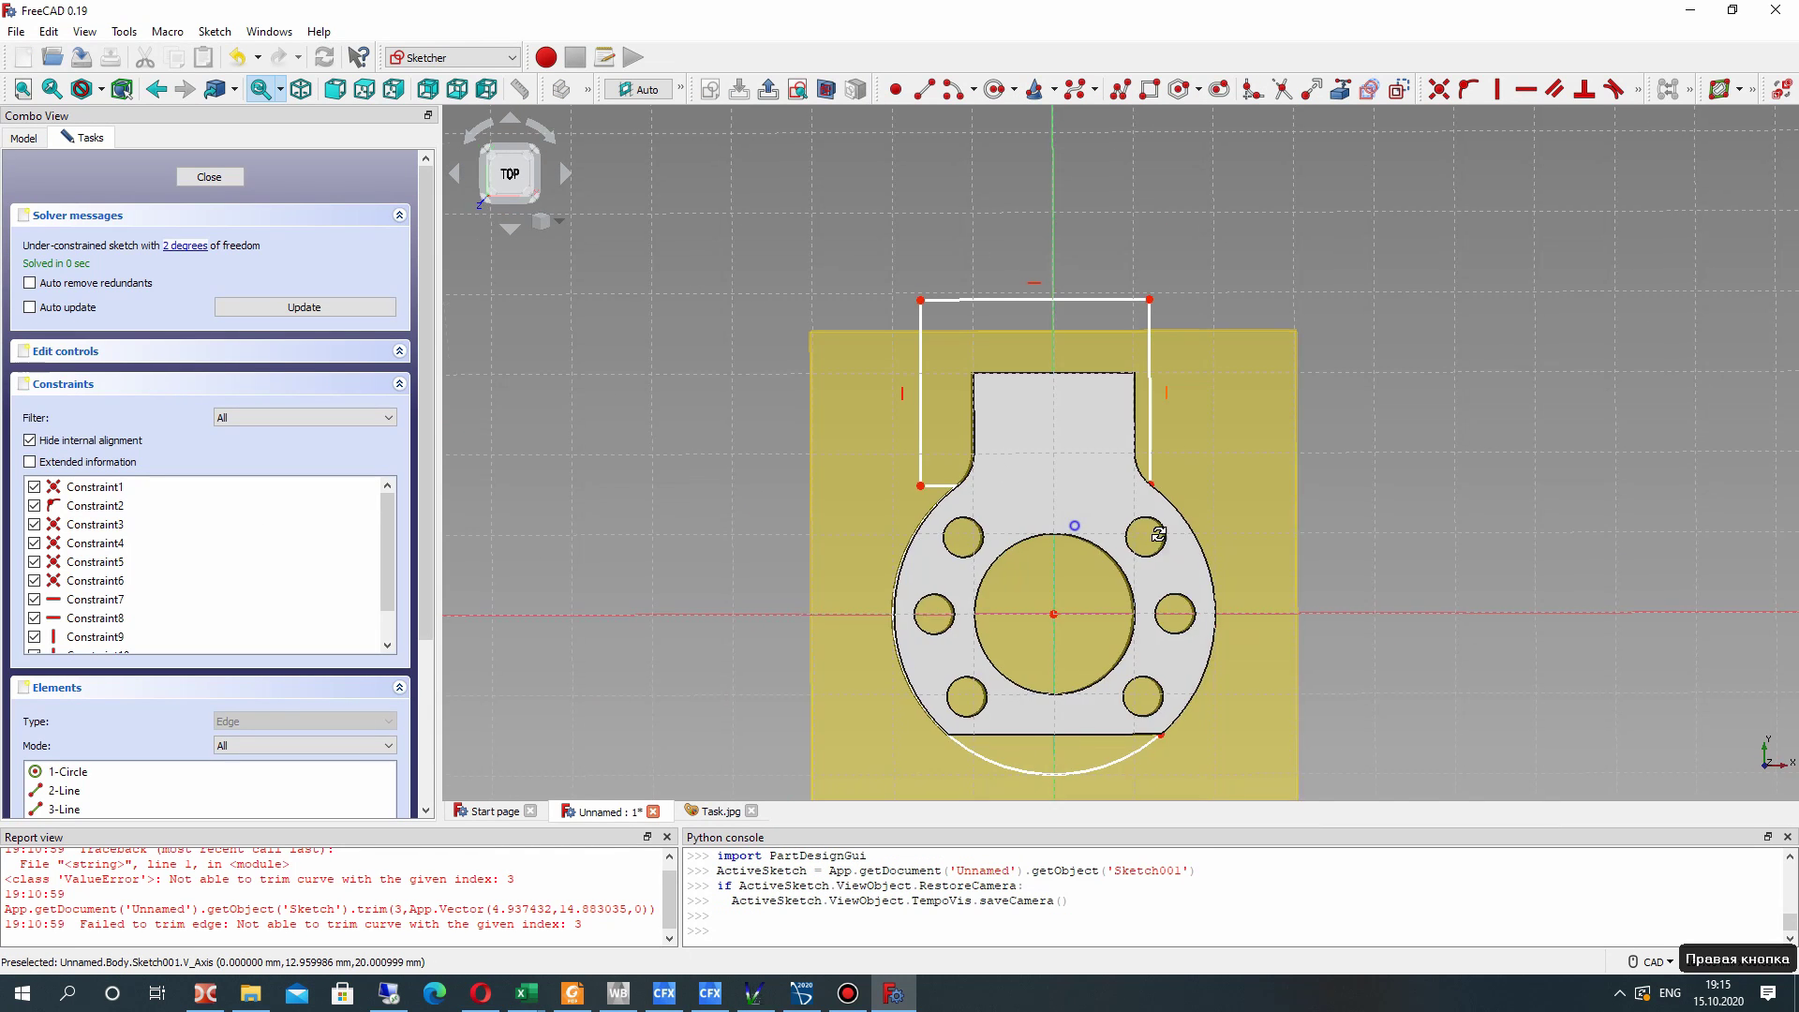
pyautogui.moveTo(1157, 533); pyautogui.dragTo(1044, 488, button='middle')
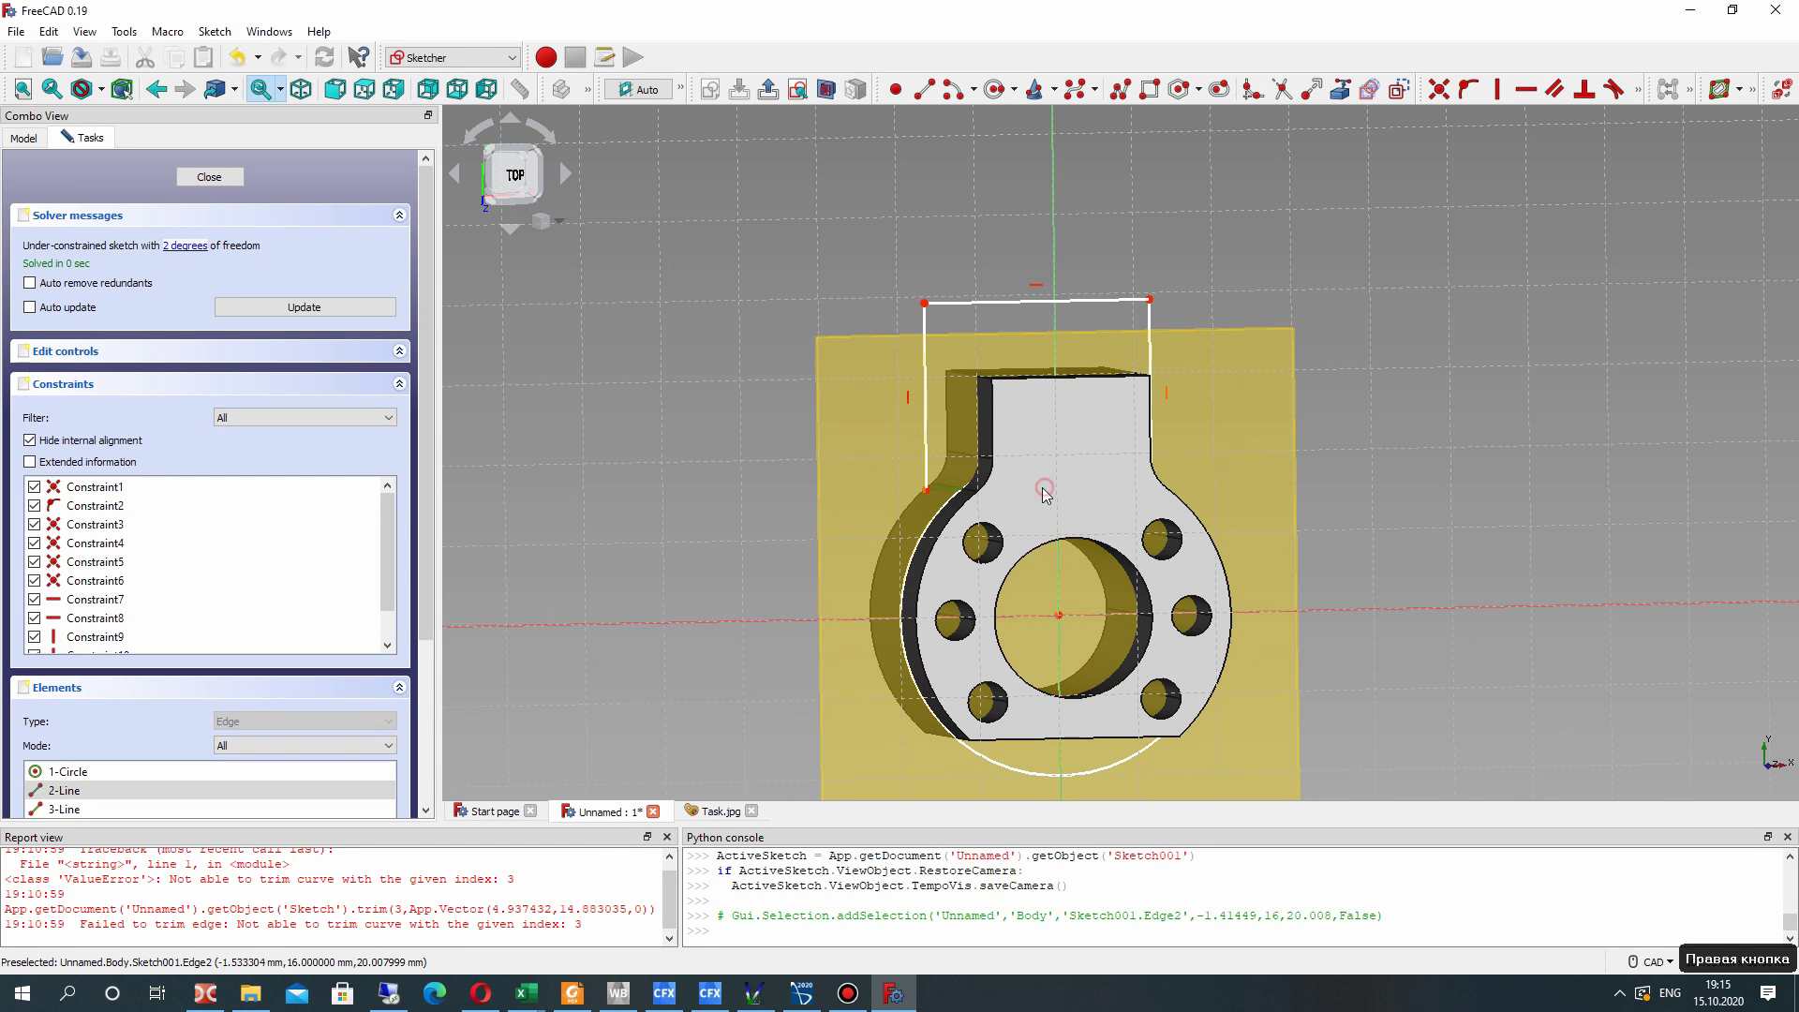
pyautogui.click(587, 356)
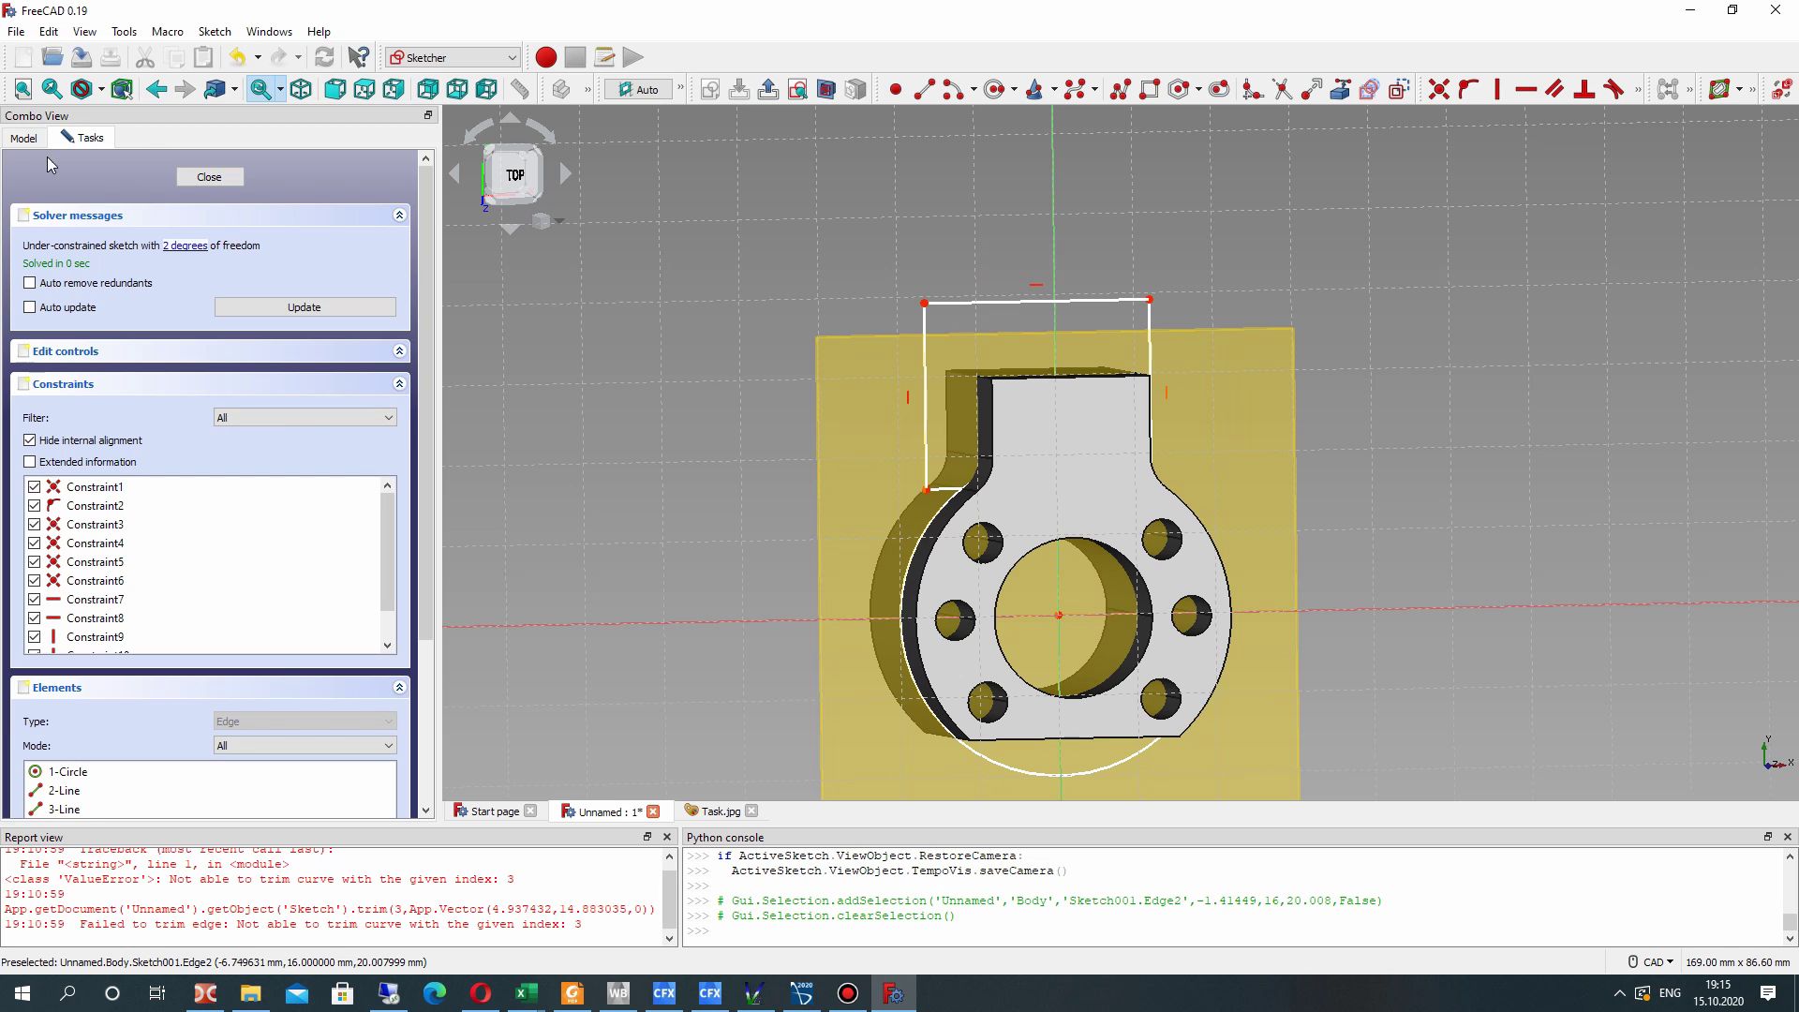
pyautogui.click(23, 137)
pyautogui.click(91, 366)
pyautogui.press('space')
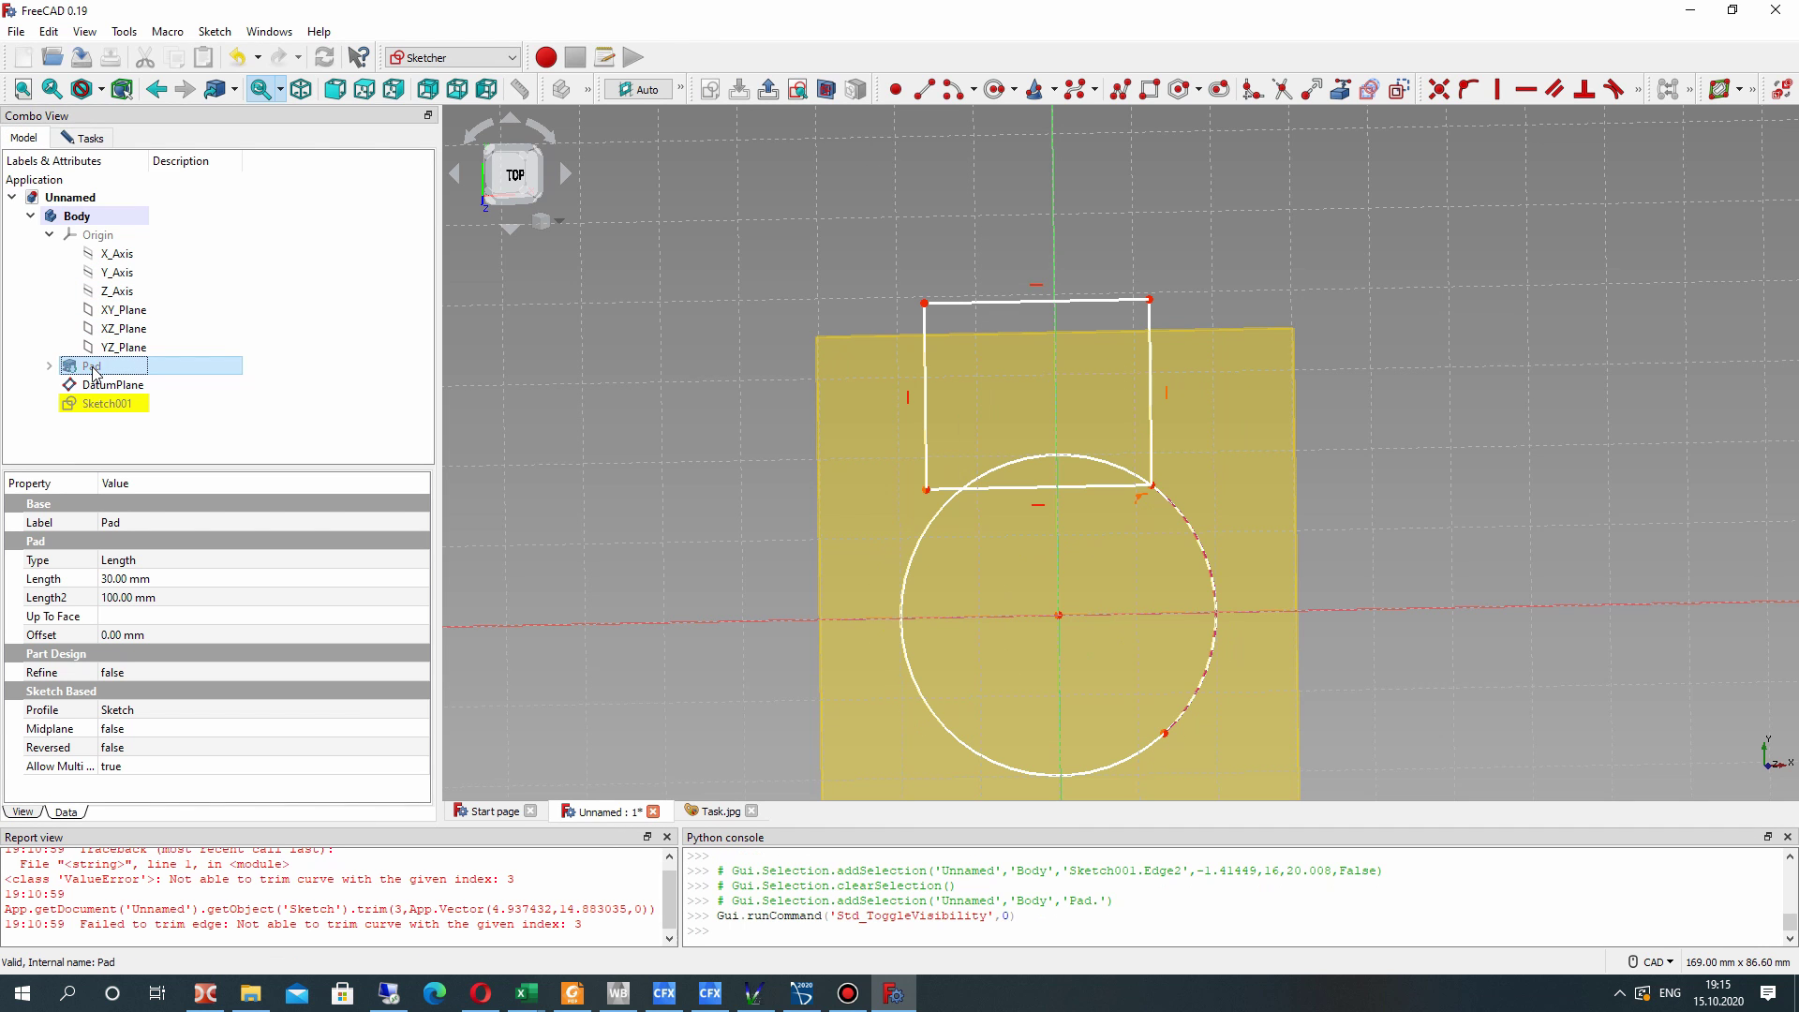
pyautogui.click(82, 137)
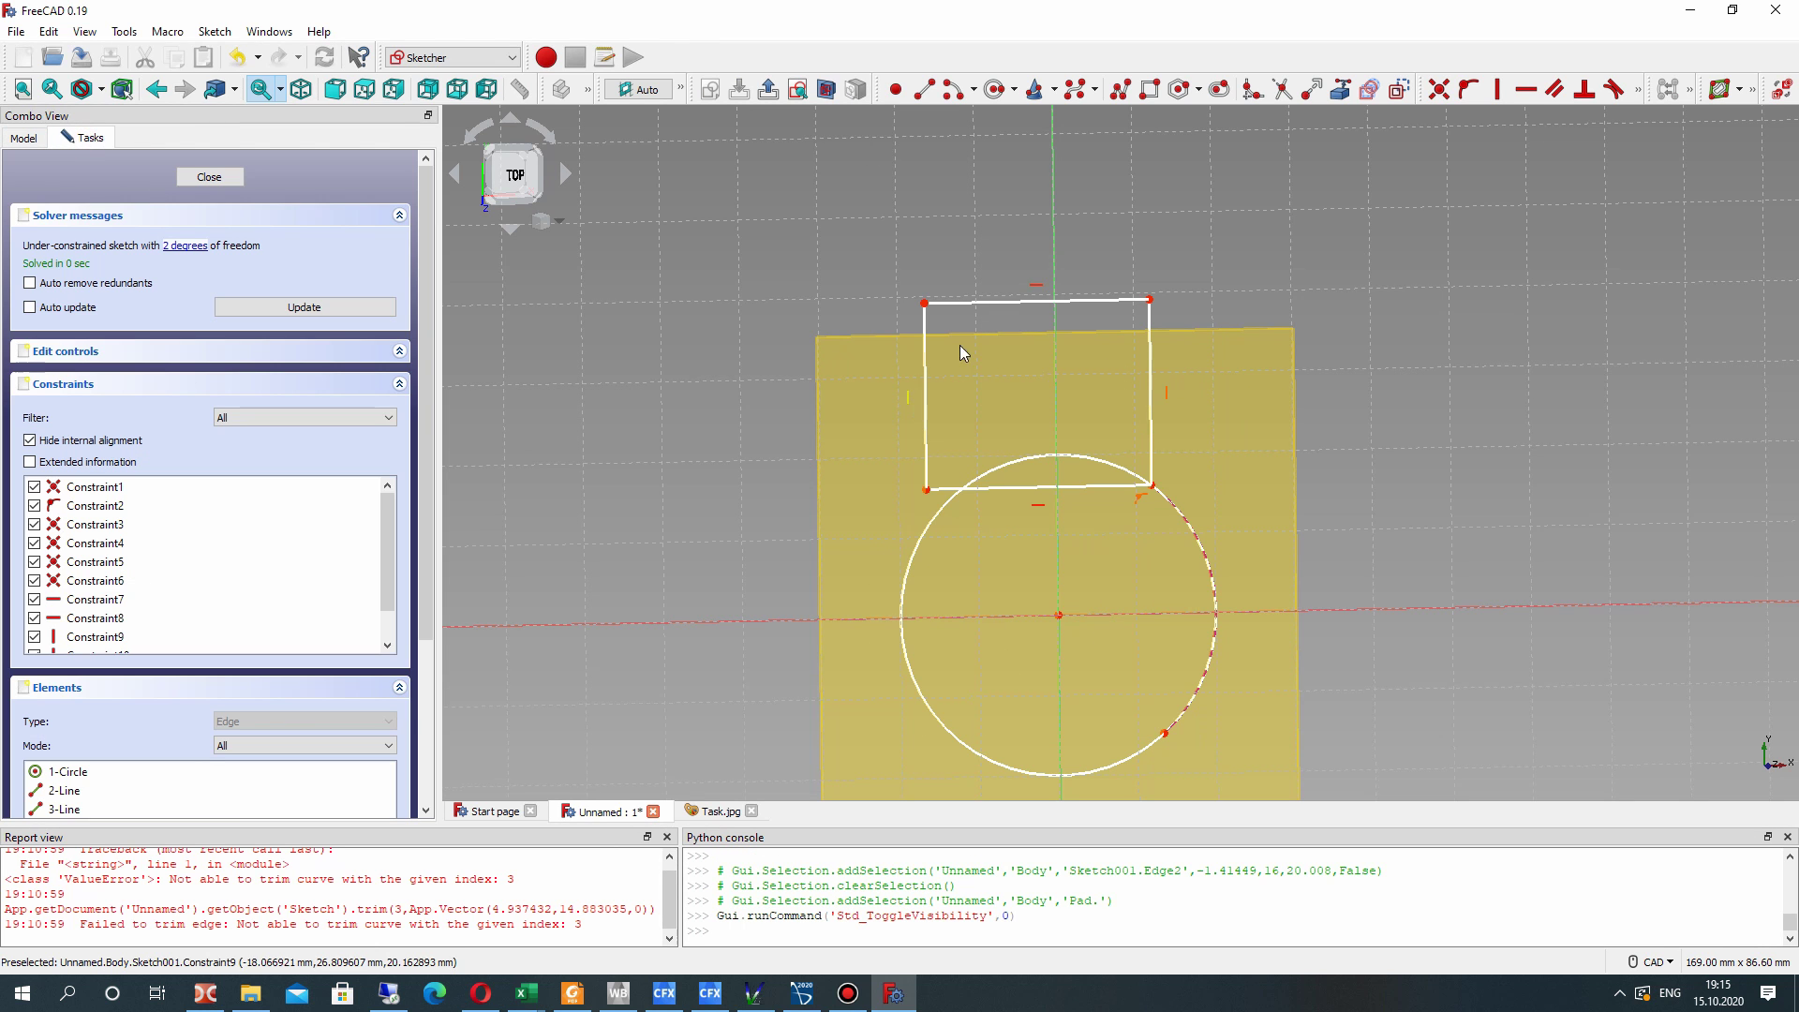
# - Constrain the rectangle's lower-left corner to lie on the circle, first pulling that corner a little further outward
pyautogui.click(926, 490)
pyautogui.click(935, 510)
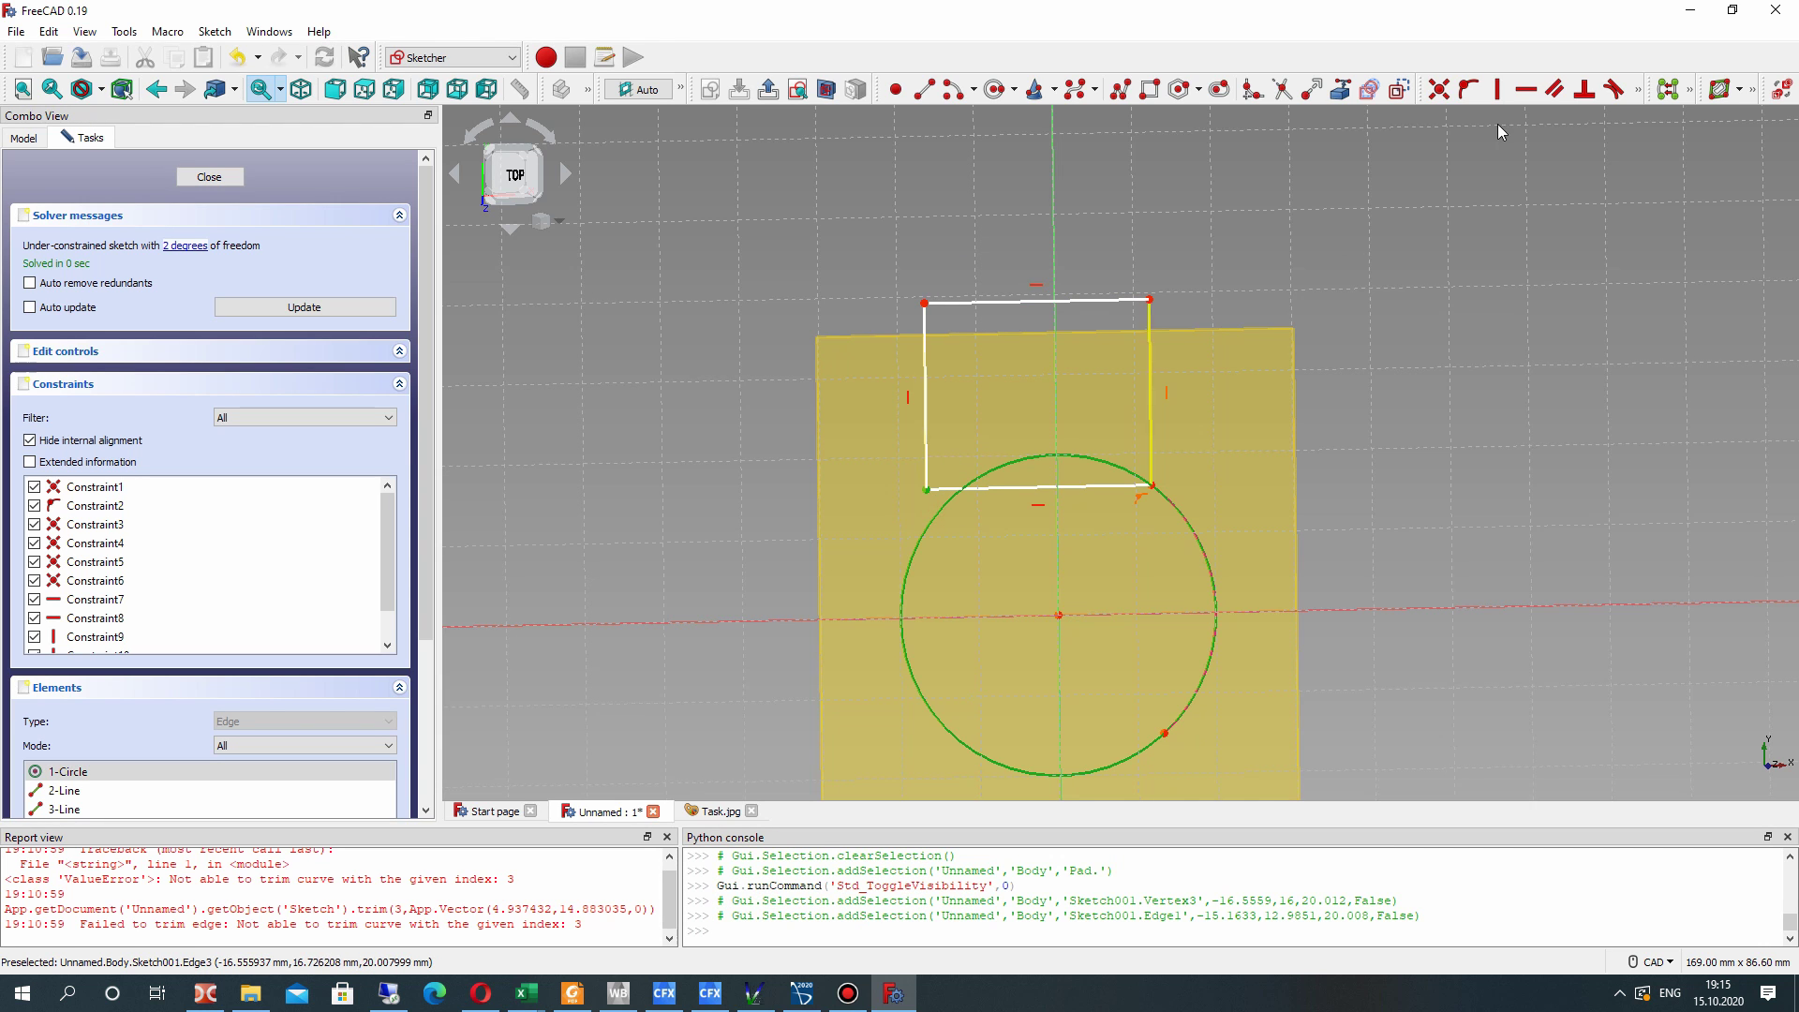
pyautogui.click(1455, 97)
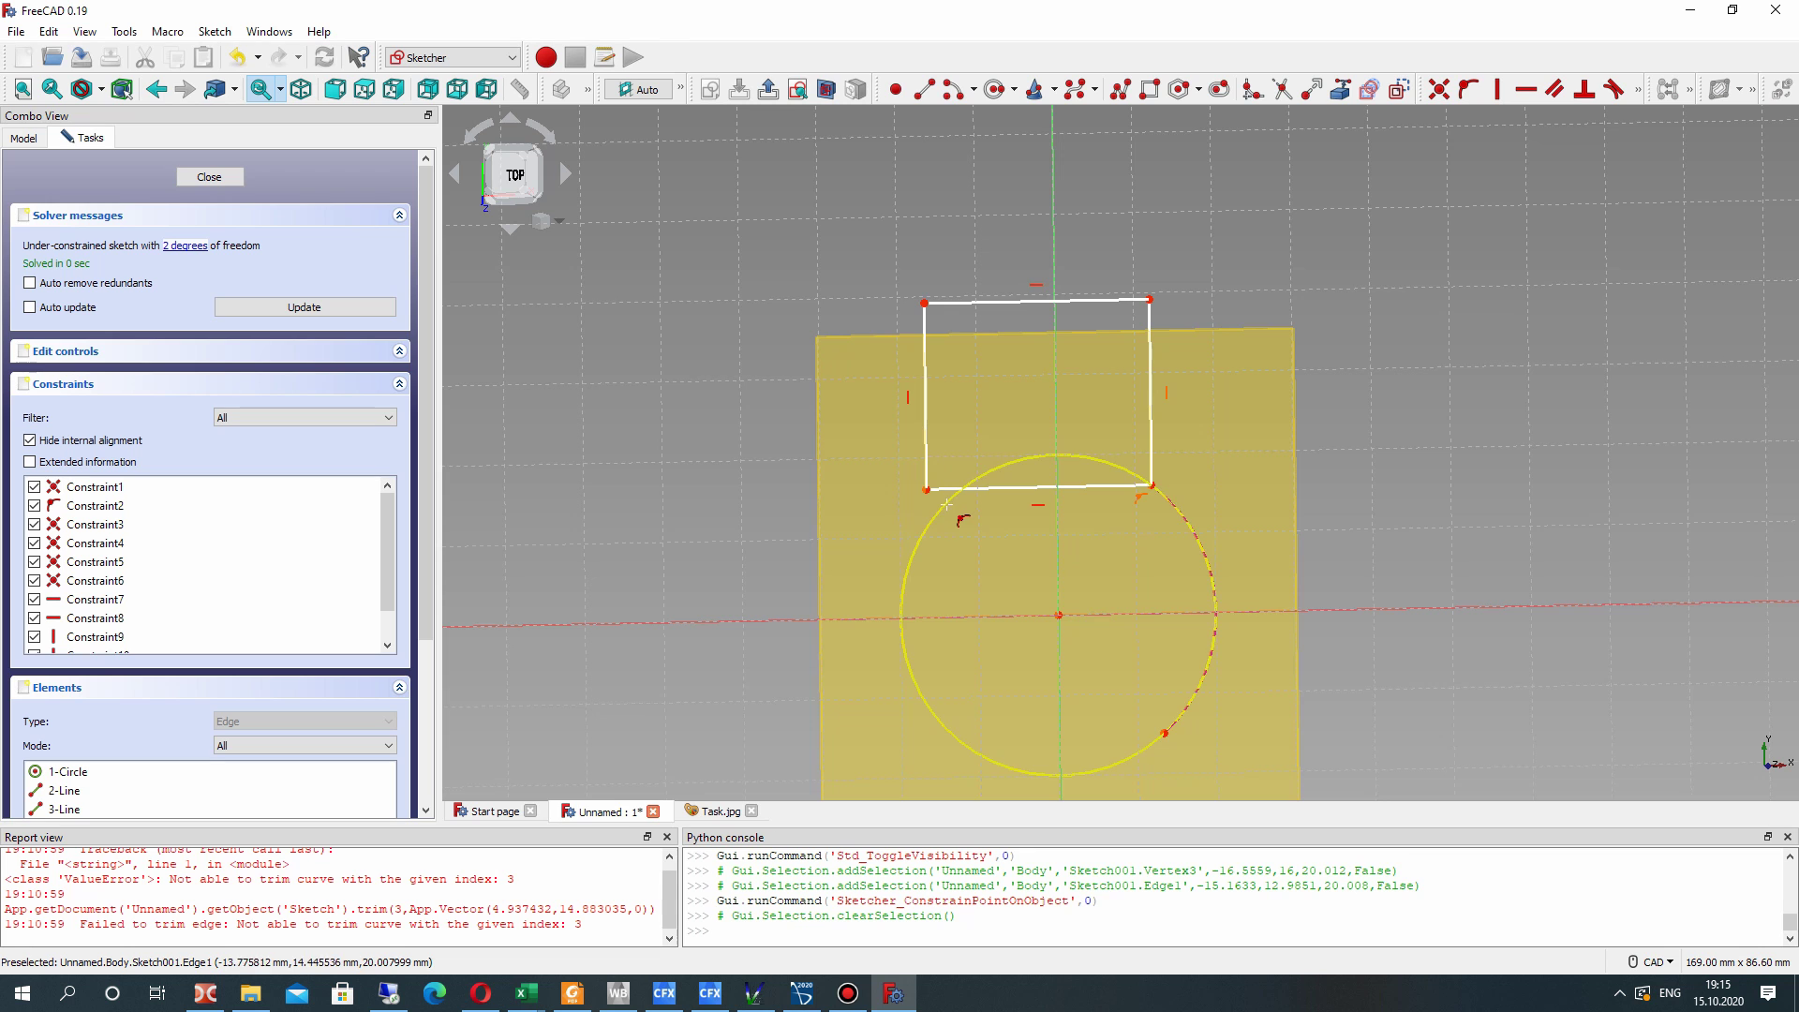
pyautogui.scroll(1, 921, 482)
pyautogui.scroll(-1, 942, 498)
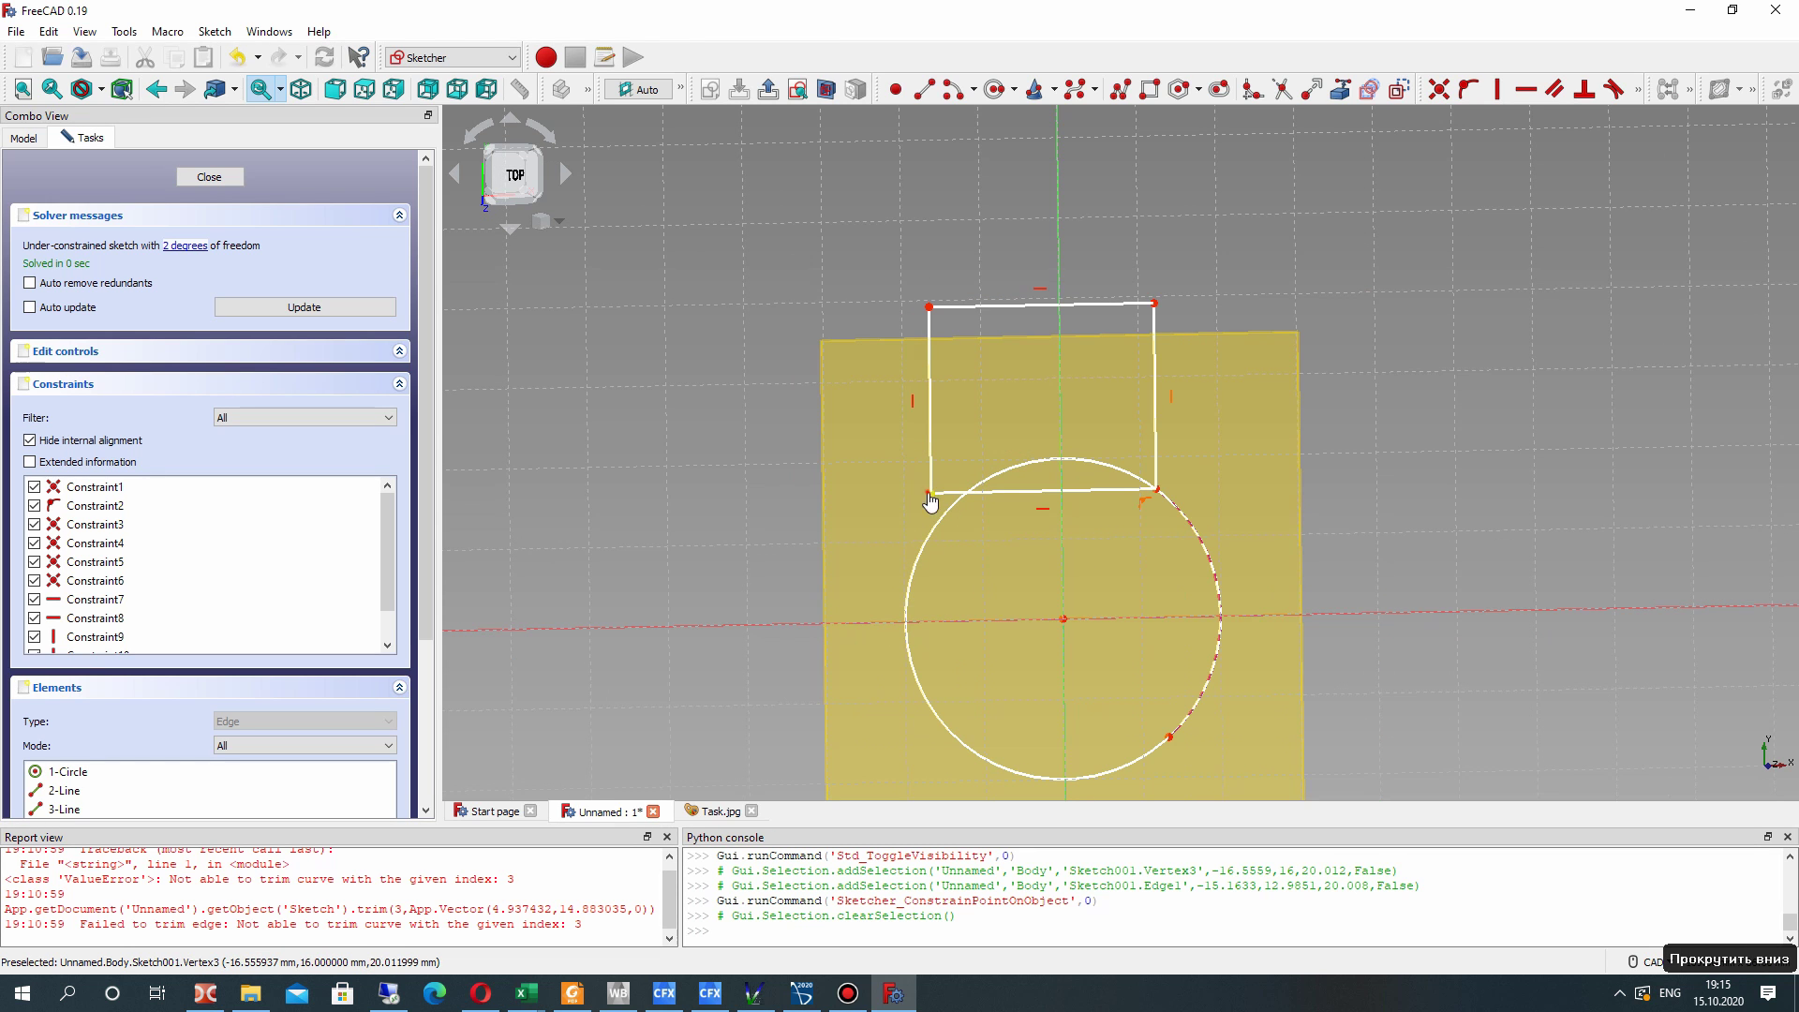
pyautogui.moveTo(929, 497)
pyautogui.mouseDown()
pyautogui.moveTo(974, 492)
pyautogui.moveTo(907, 492)
pyautogui.mouseUp()
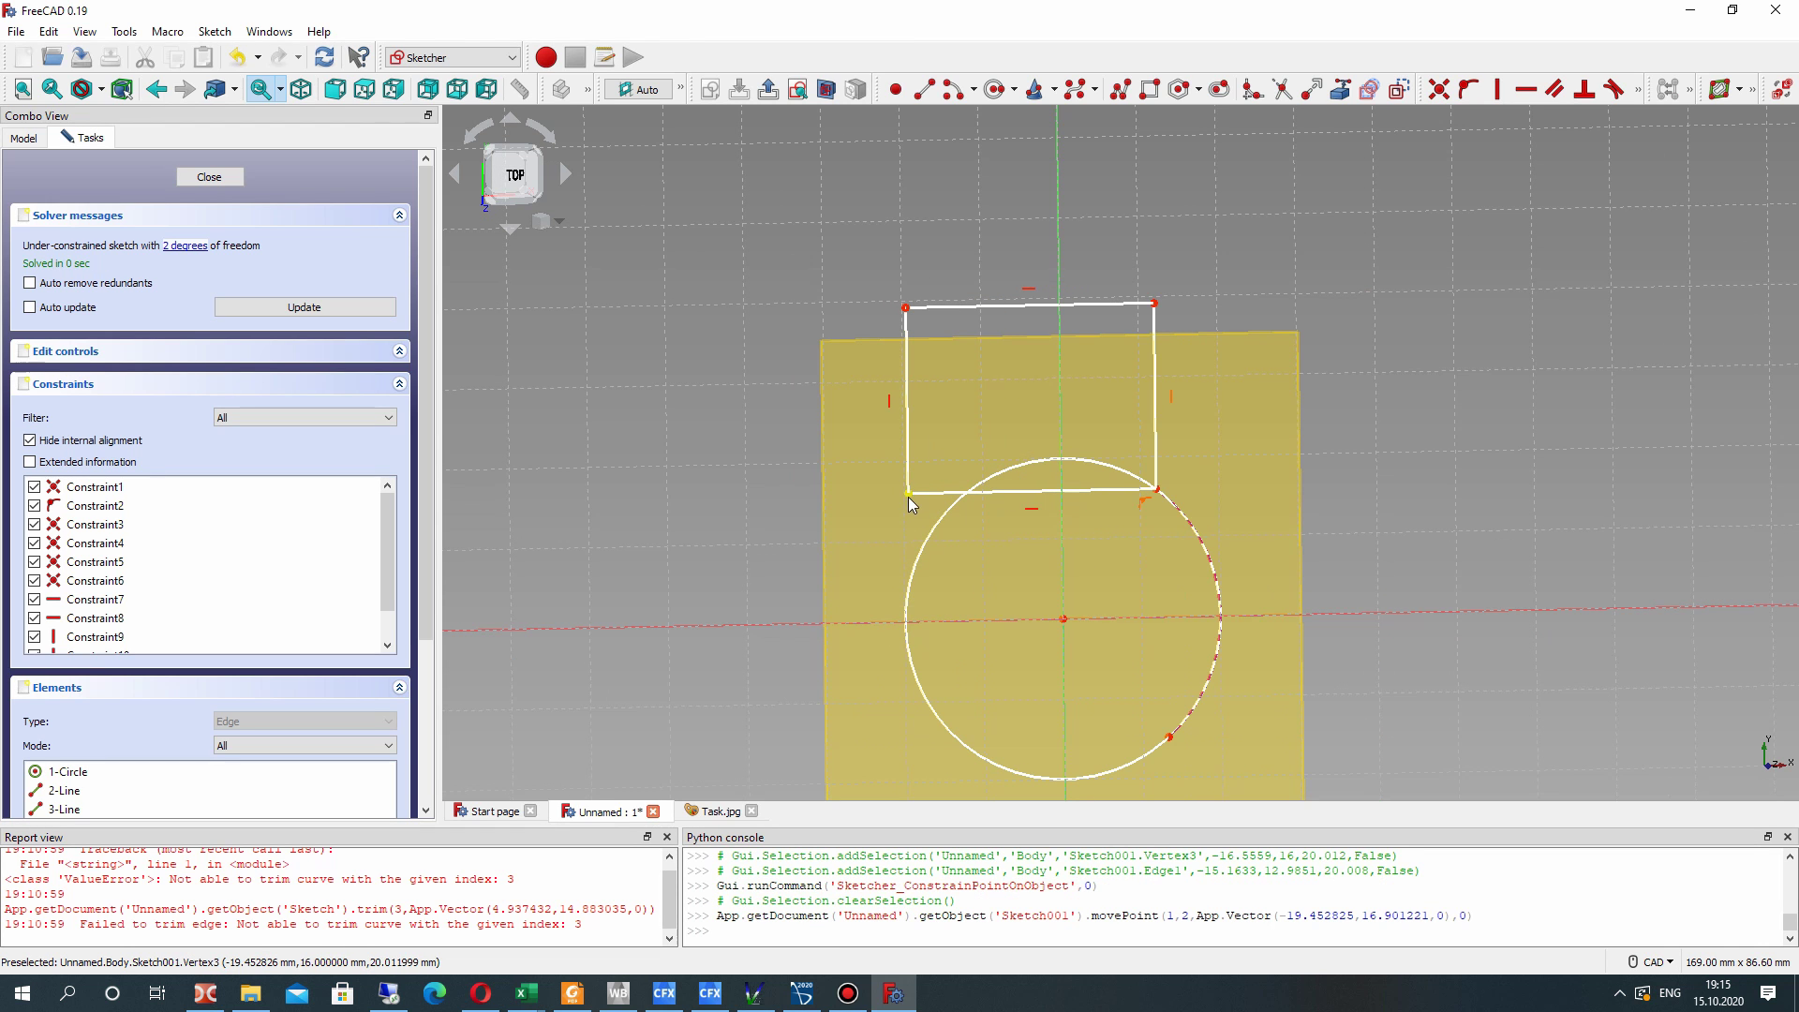
pyautogui.click(908, 496)
pyautogui.click(939, 516)
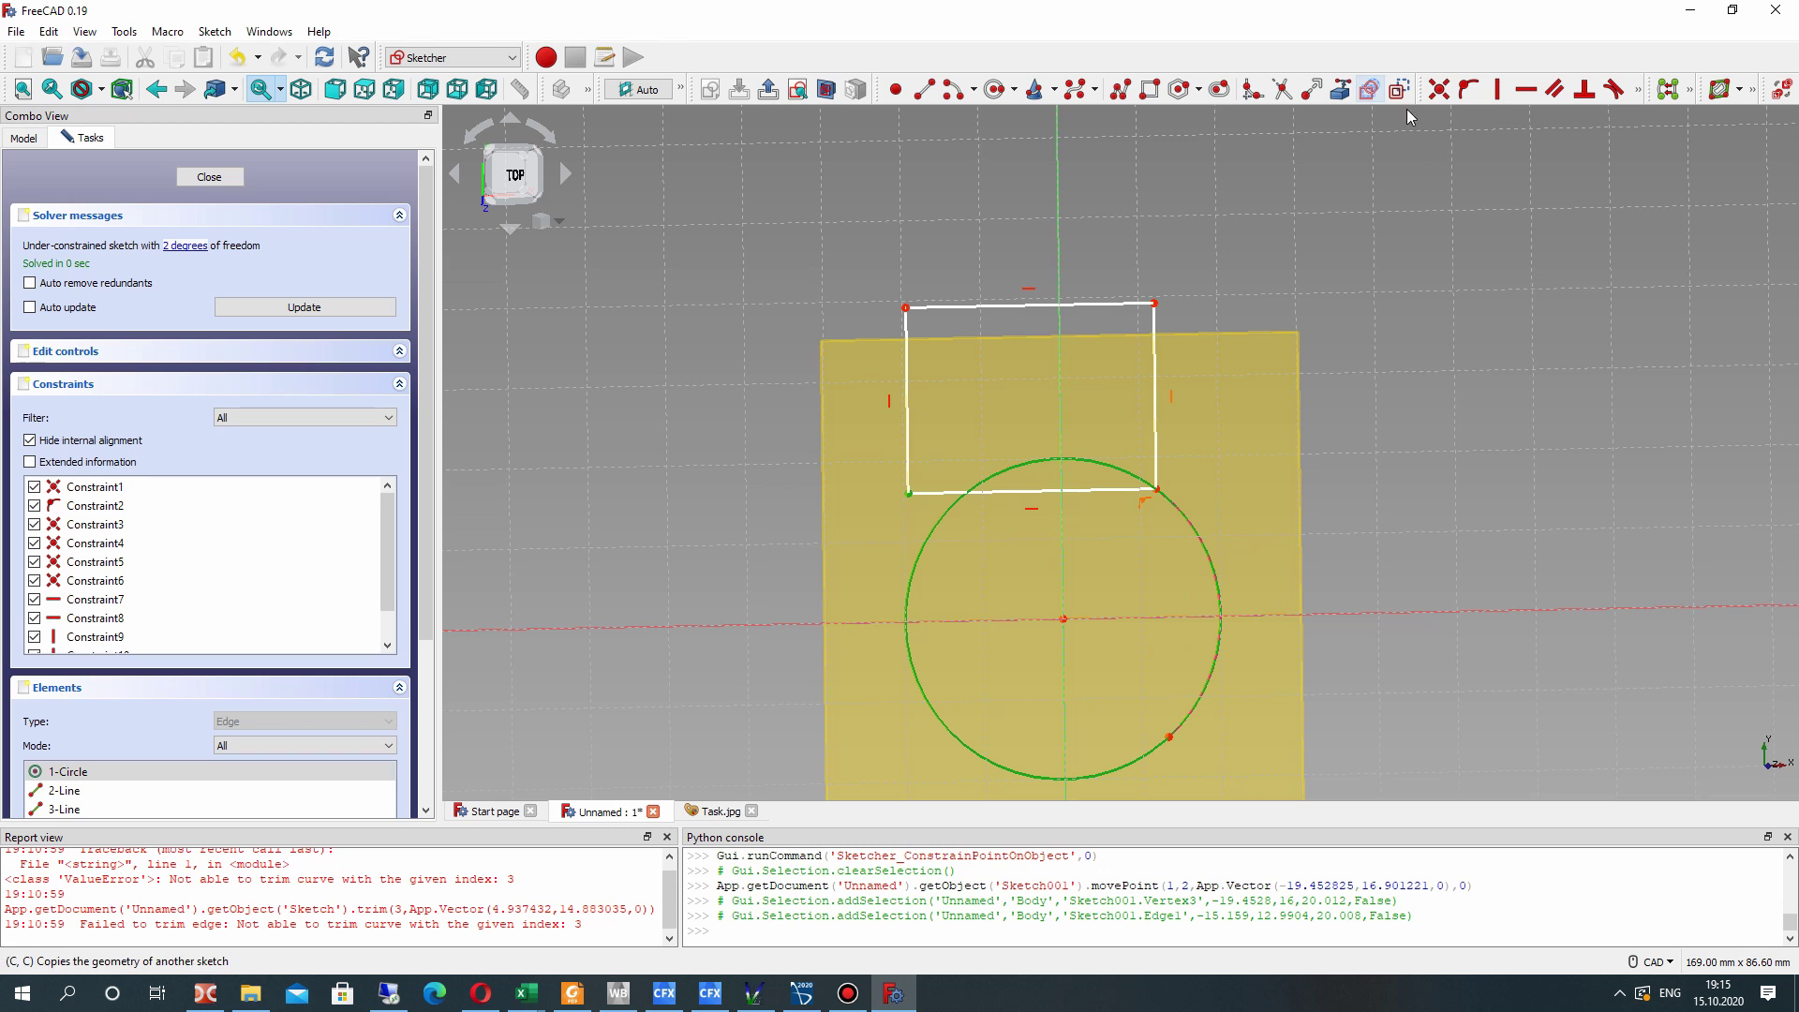
pyautogui.click(1468, 89)
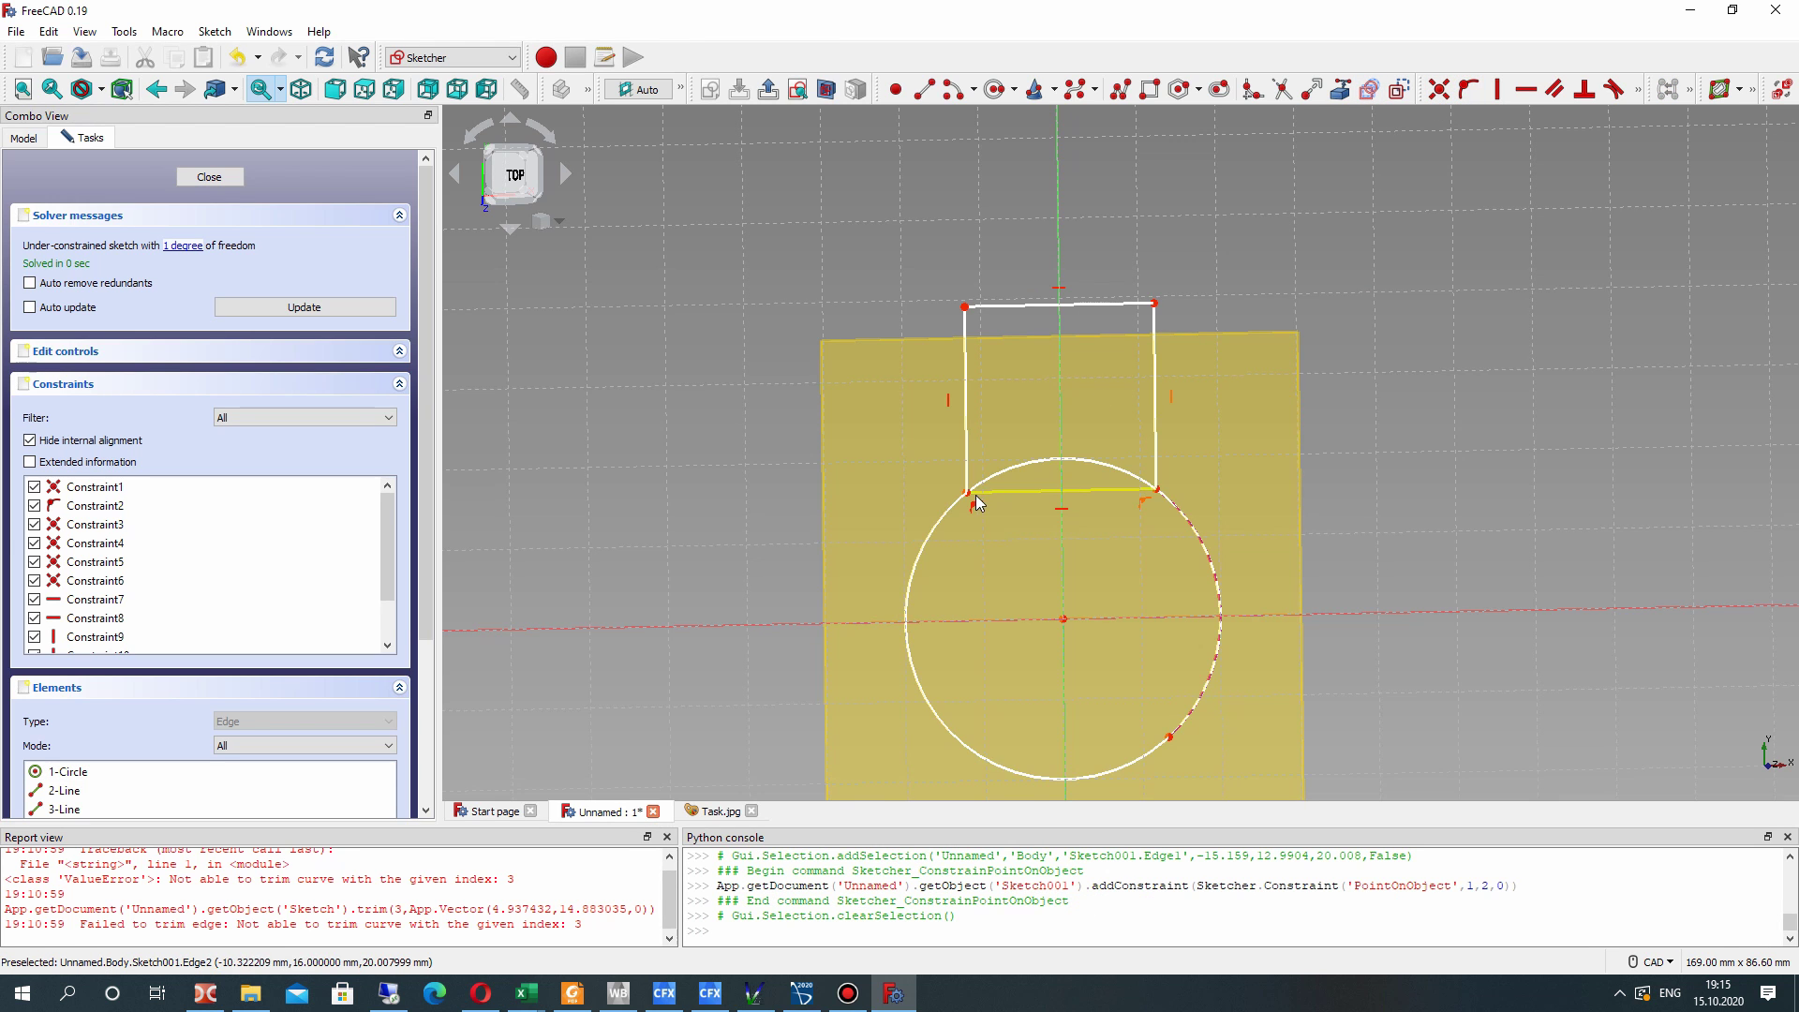
# - Stretch the rectangle to about 32 mm tall, past the block's end, and trim away the circle outside the rectangle
pyautogui.moveTo(995, 452); pyautogui.dragTo(963, 233)
pyautogui.moveTo(1124, 496)
pyautogui.mouseDown(button='middle')
pyautogui.moveTo(1042, 494)
pyautogui.moveTo(1079, 485)
pyautogui.mouseUp(button='middle')
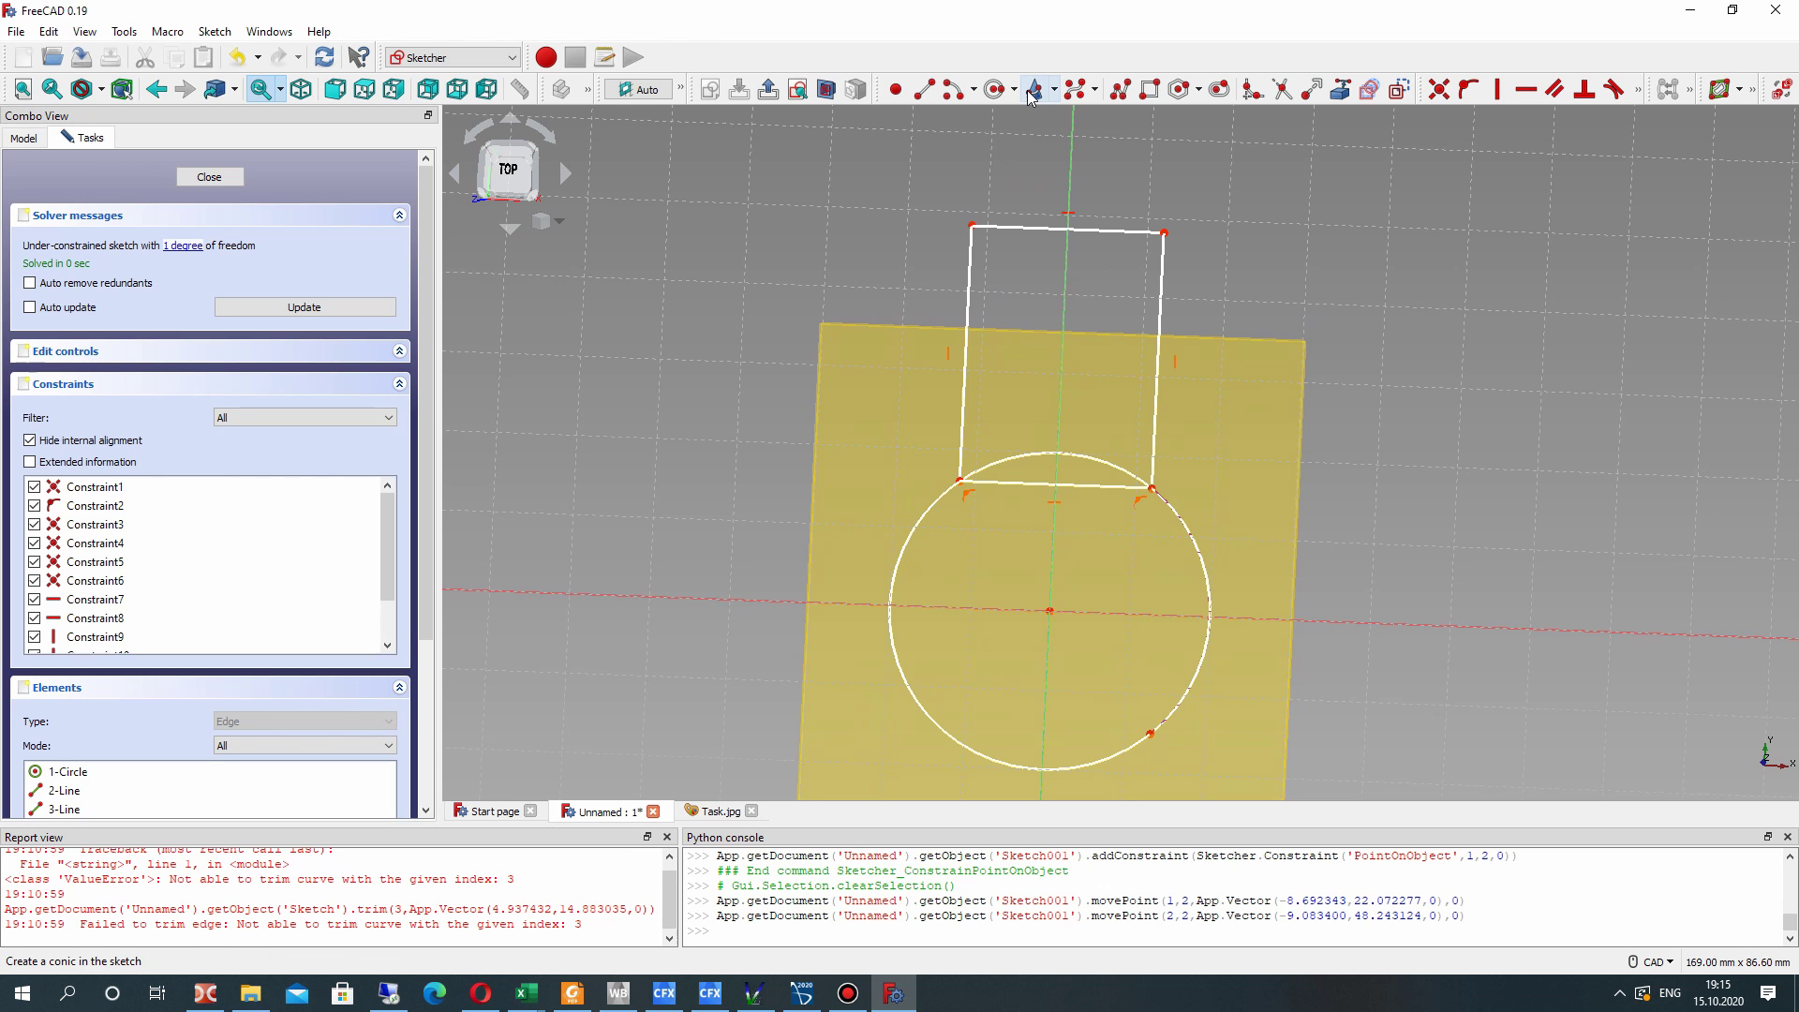
pyautogui.click(1283, 89)
pyautogui.click(1100, 487)
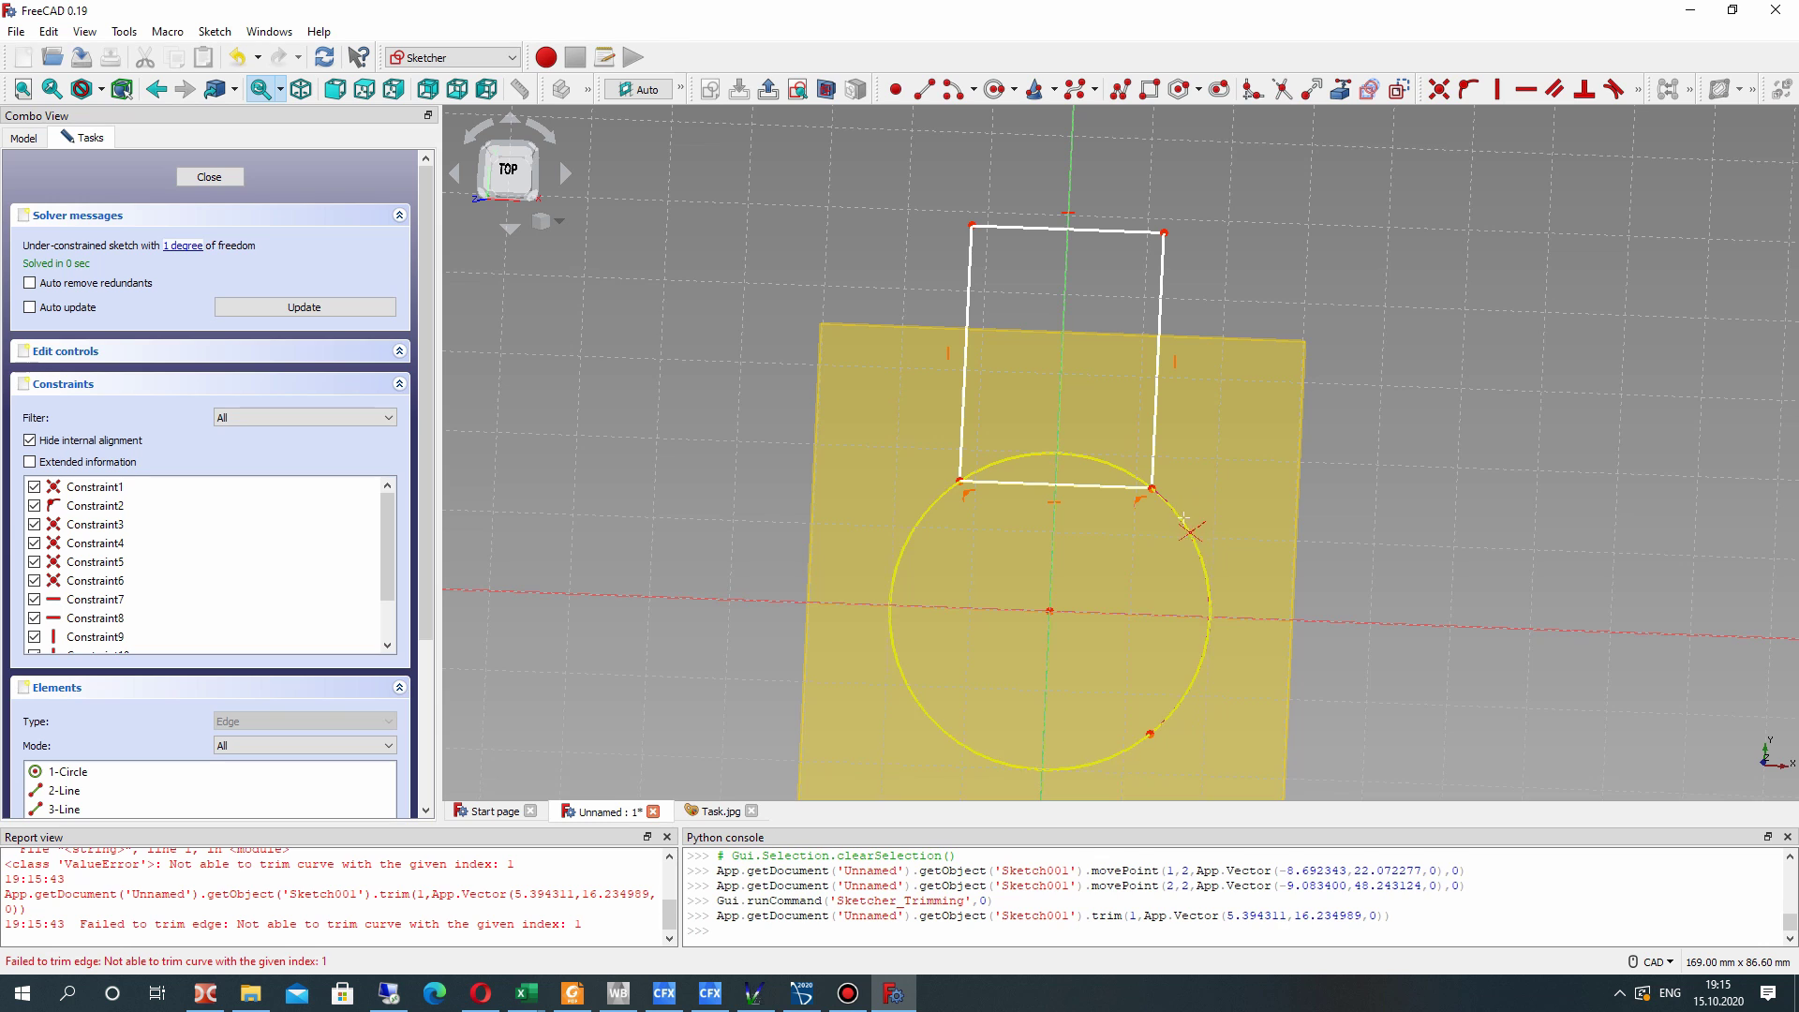
pyautogui.click(1192, 518)
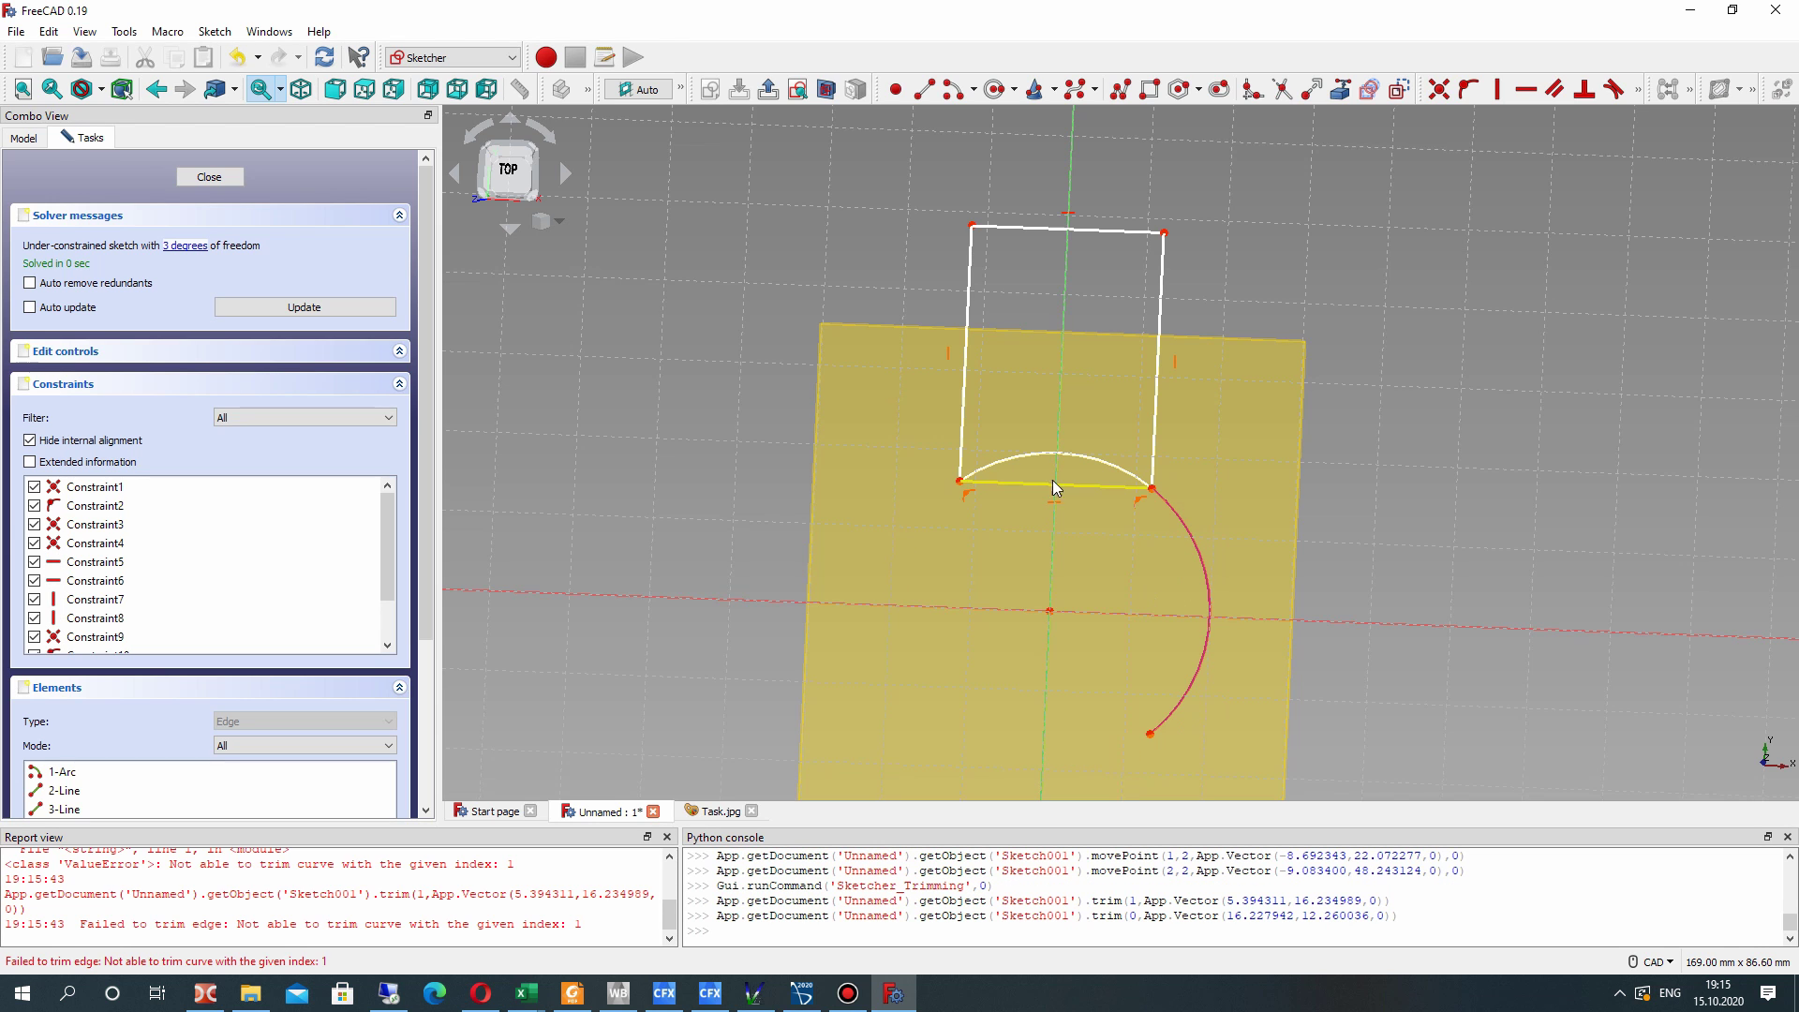
pyautogui.press('Escape')
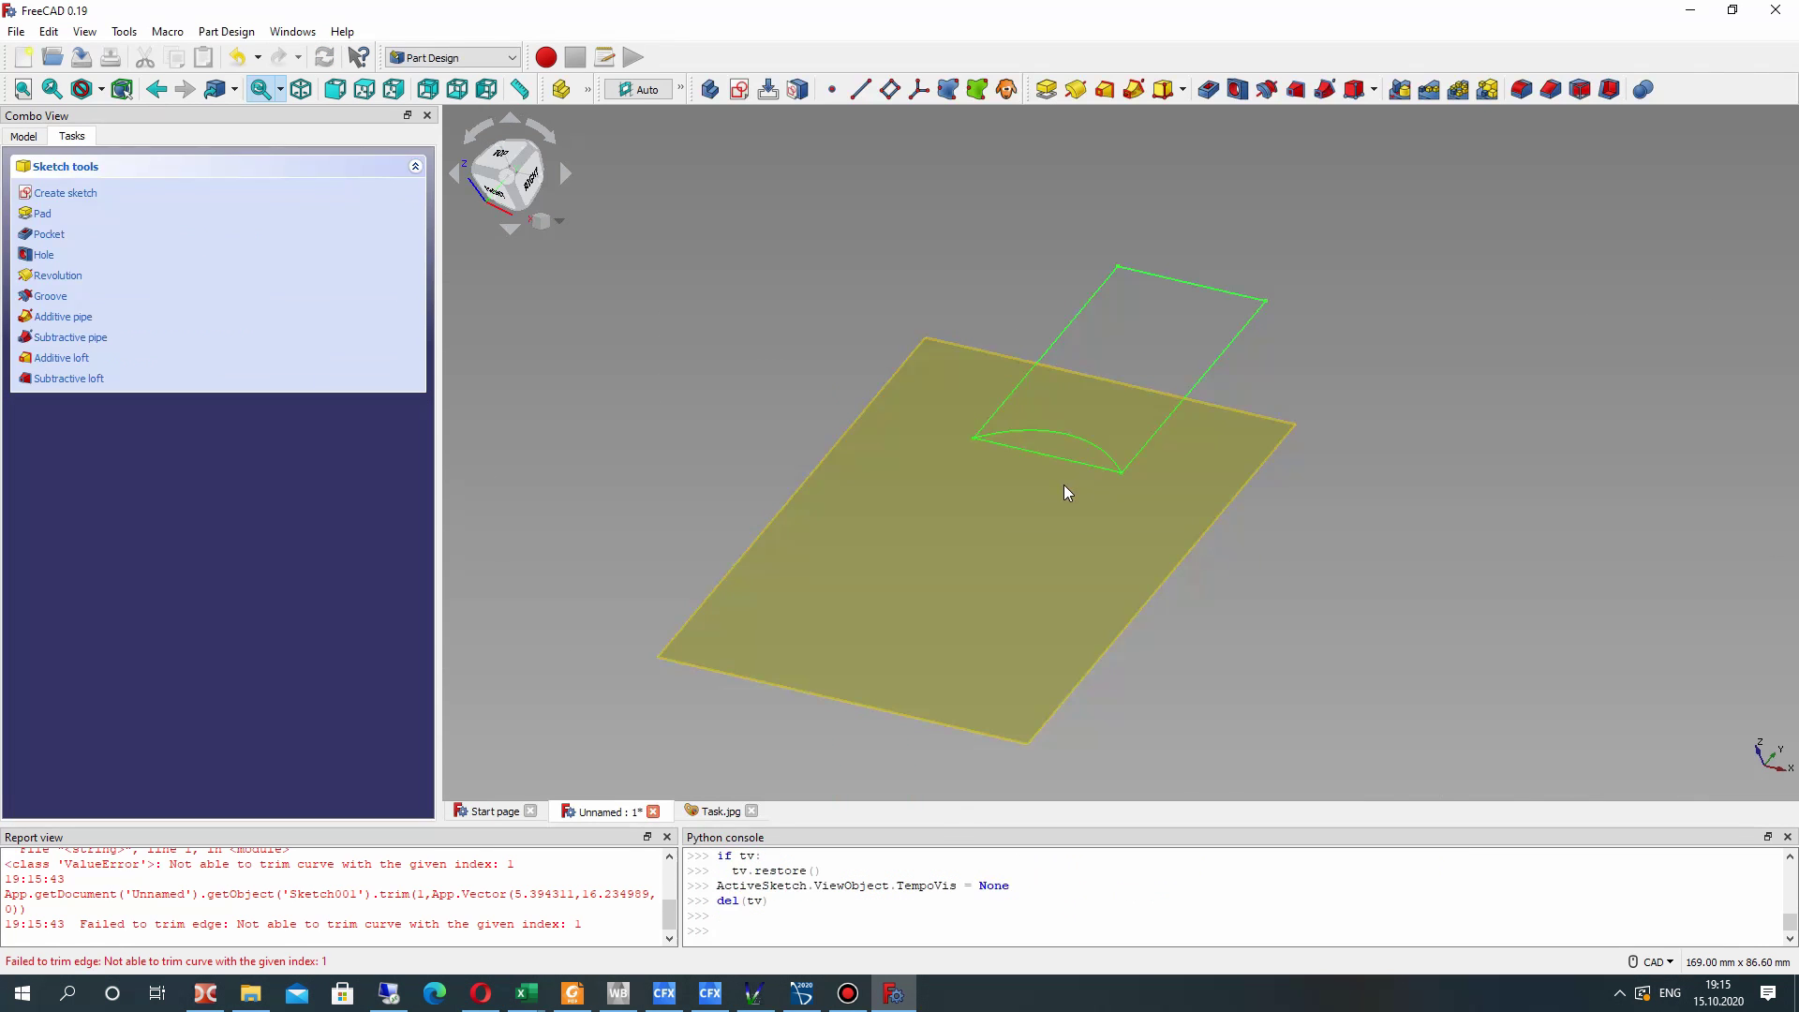
# - Reopen Sketch001 for editing and hide the pad to expose the trimmed profile
pyautogui.click(23, 136)
pyautogui.rightClick(110, 400)
pyautogui.click(157, 414)
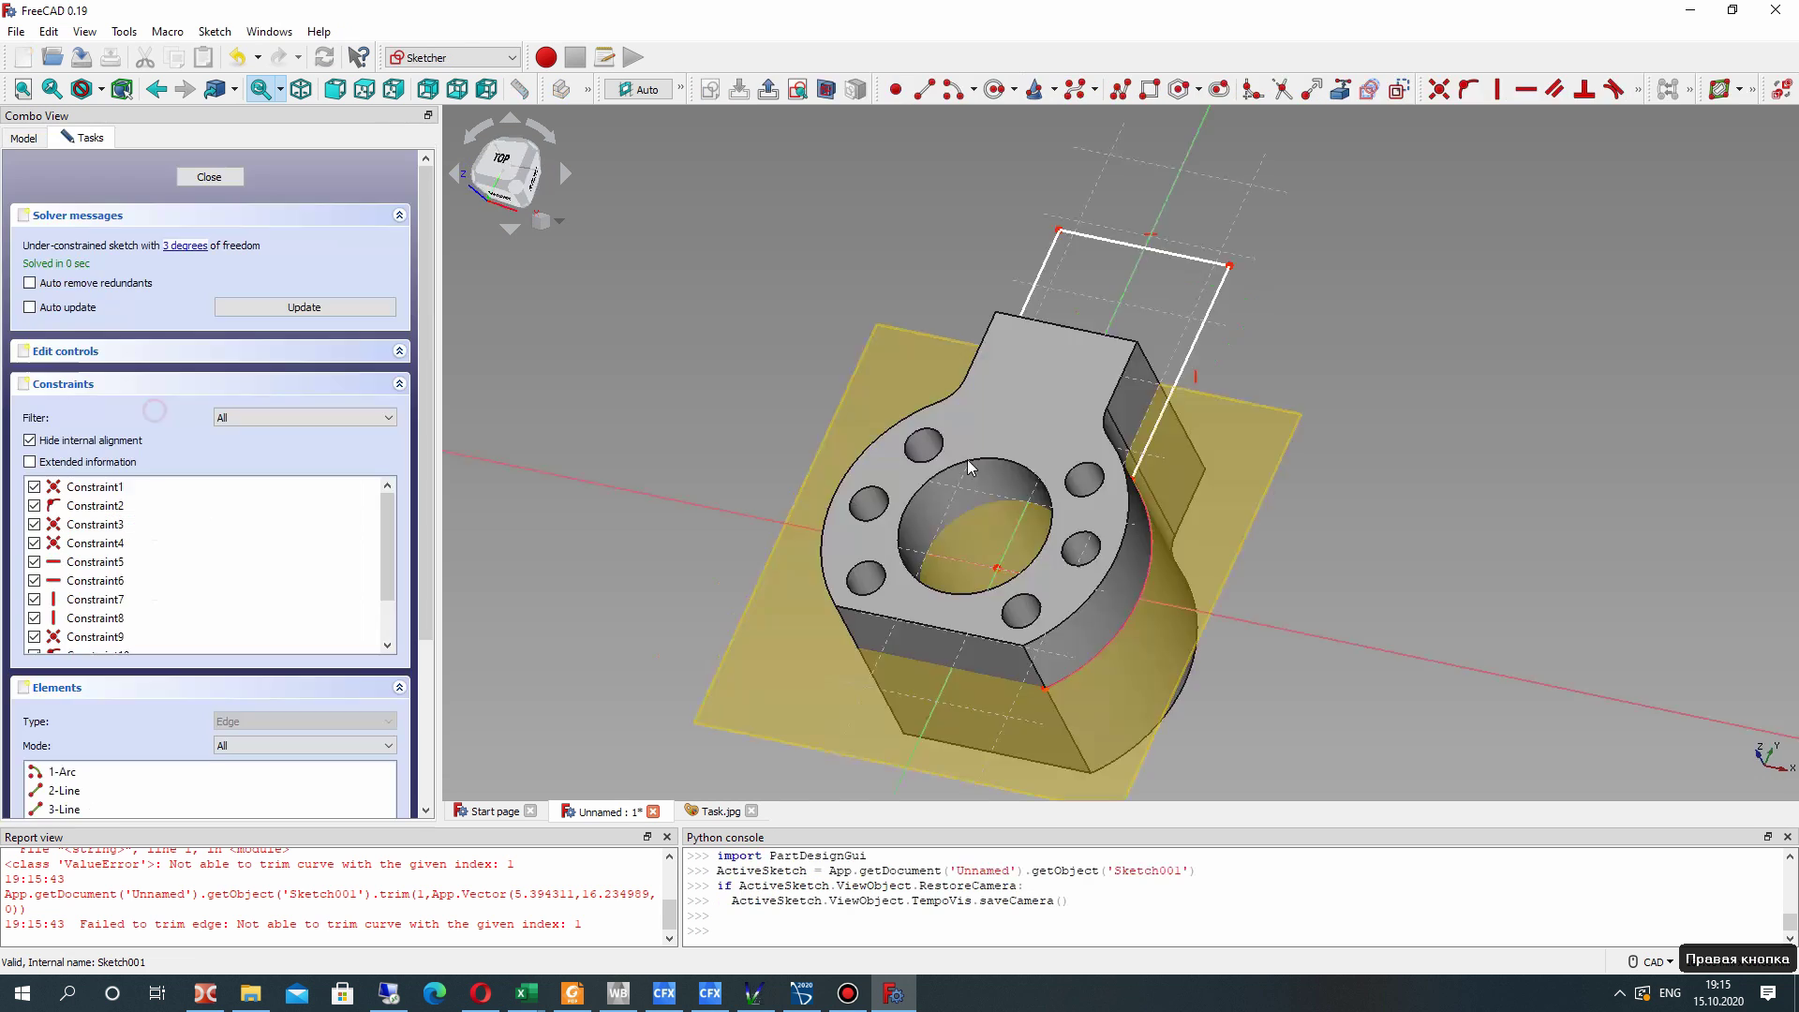
pyautogui.click(26, 138)
pyautogui.click(91, 366)
pyautogui.press('space')
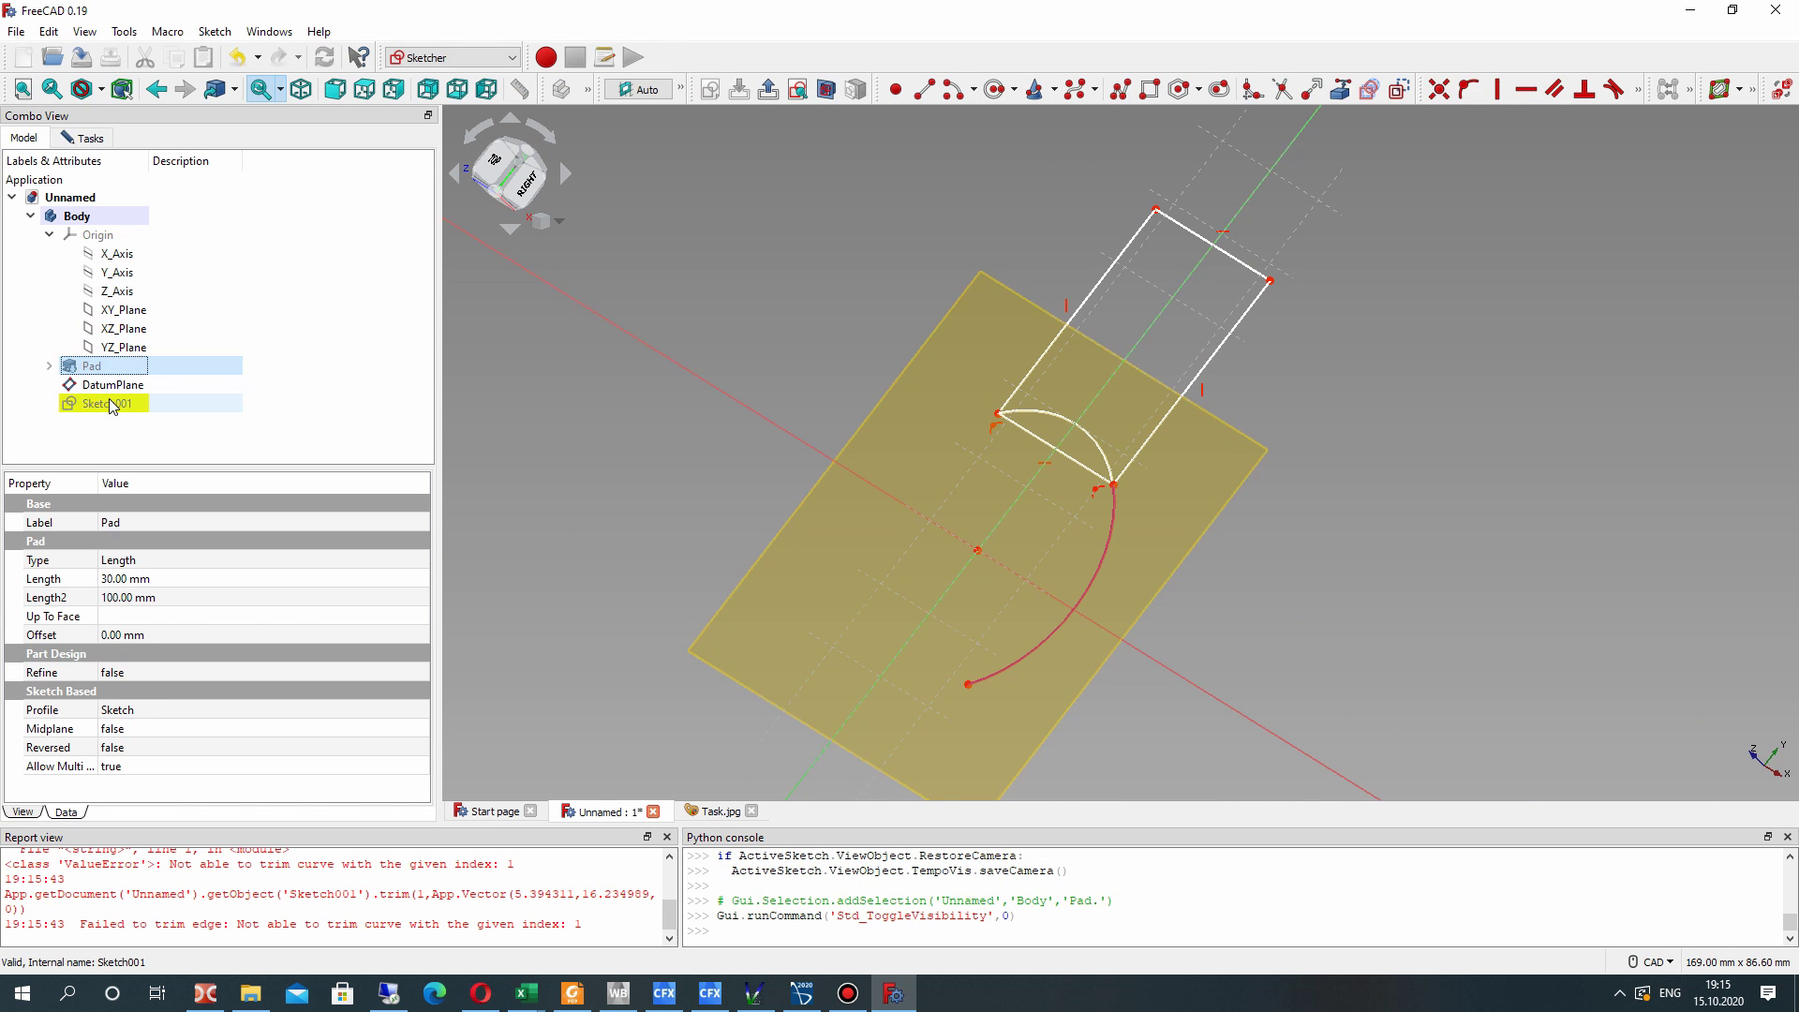
pyautogui.click(110, 404)
pyautogui.click(83, 137)
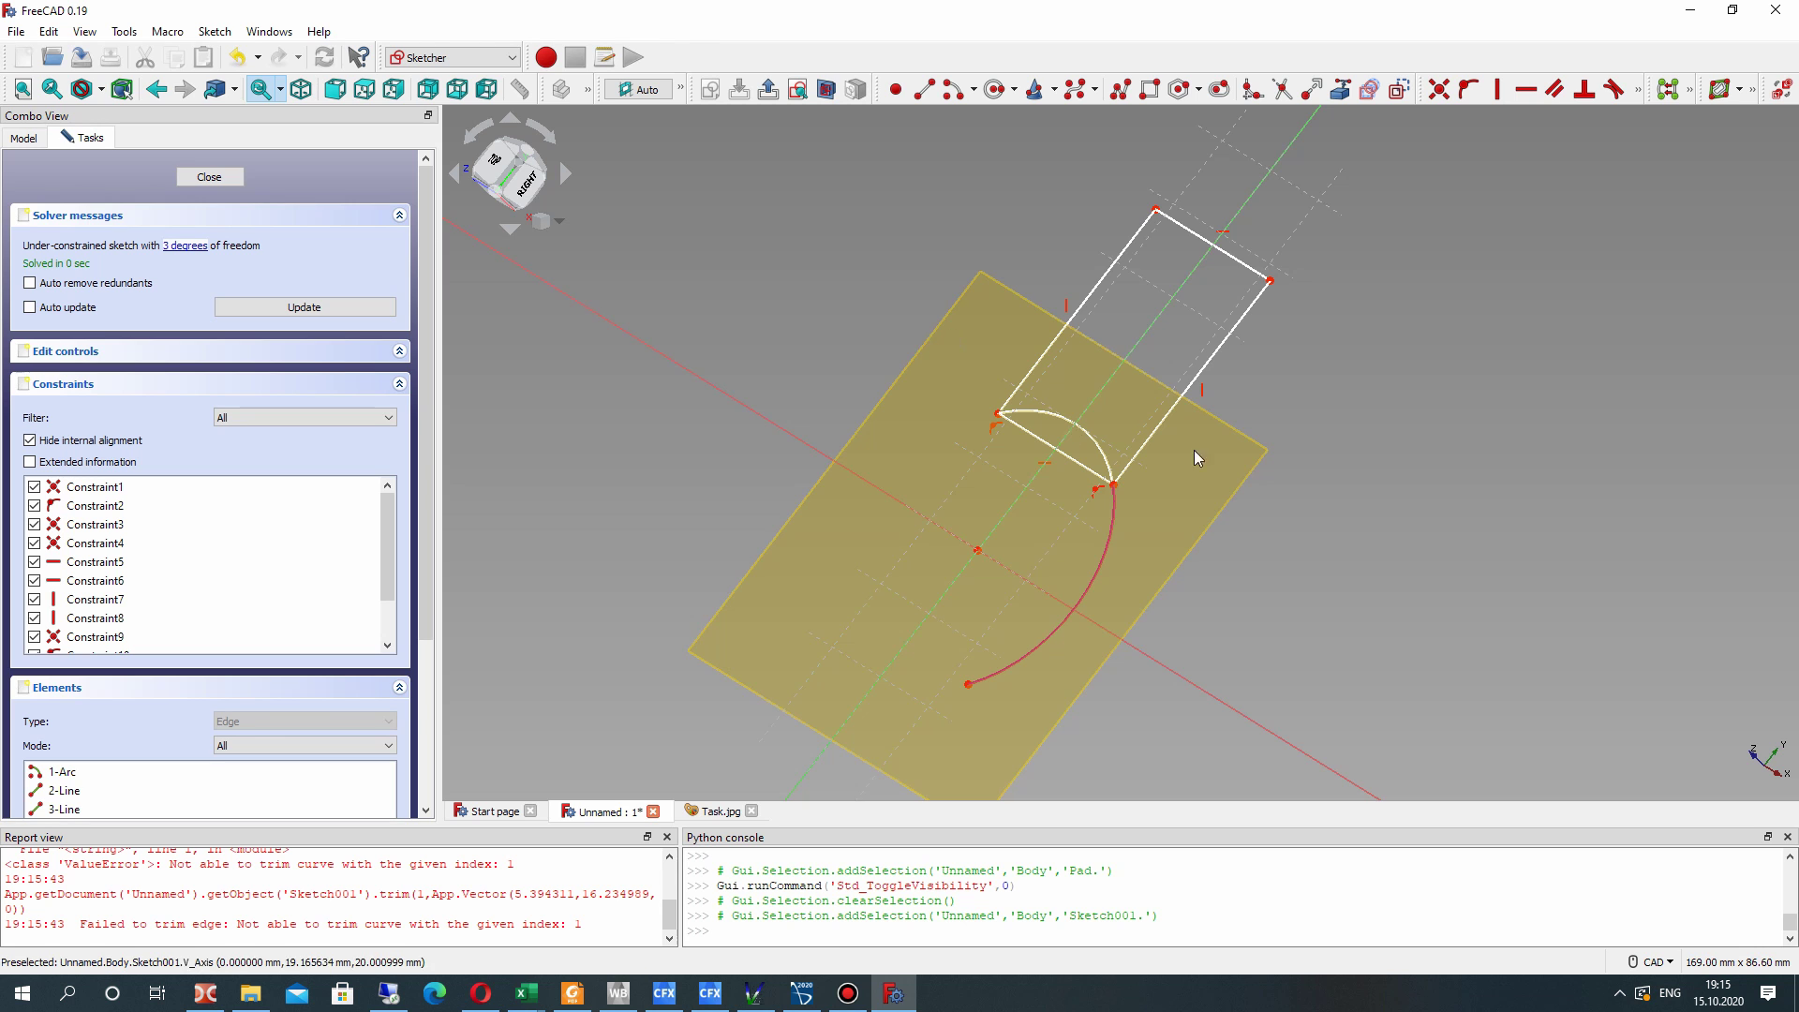
# - Delete the rectangle's lower line, keeping the arc as the profile's lower boundary, and close the sketch
pyautogui.scroll(3, 1194, 457)
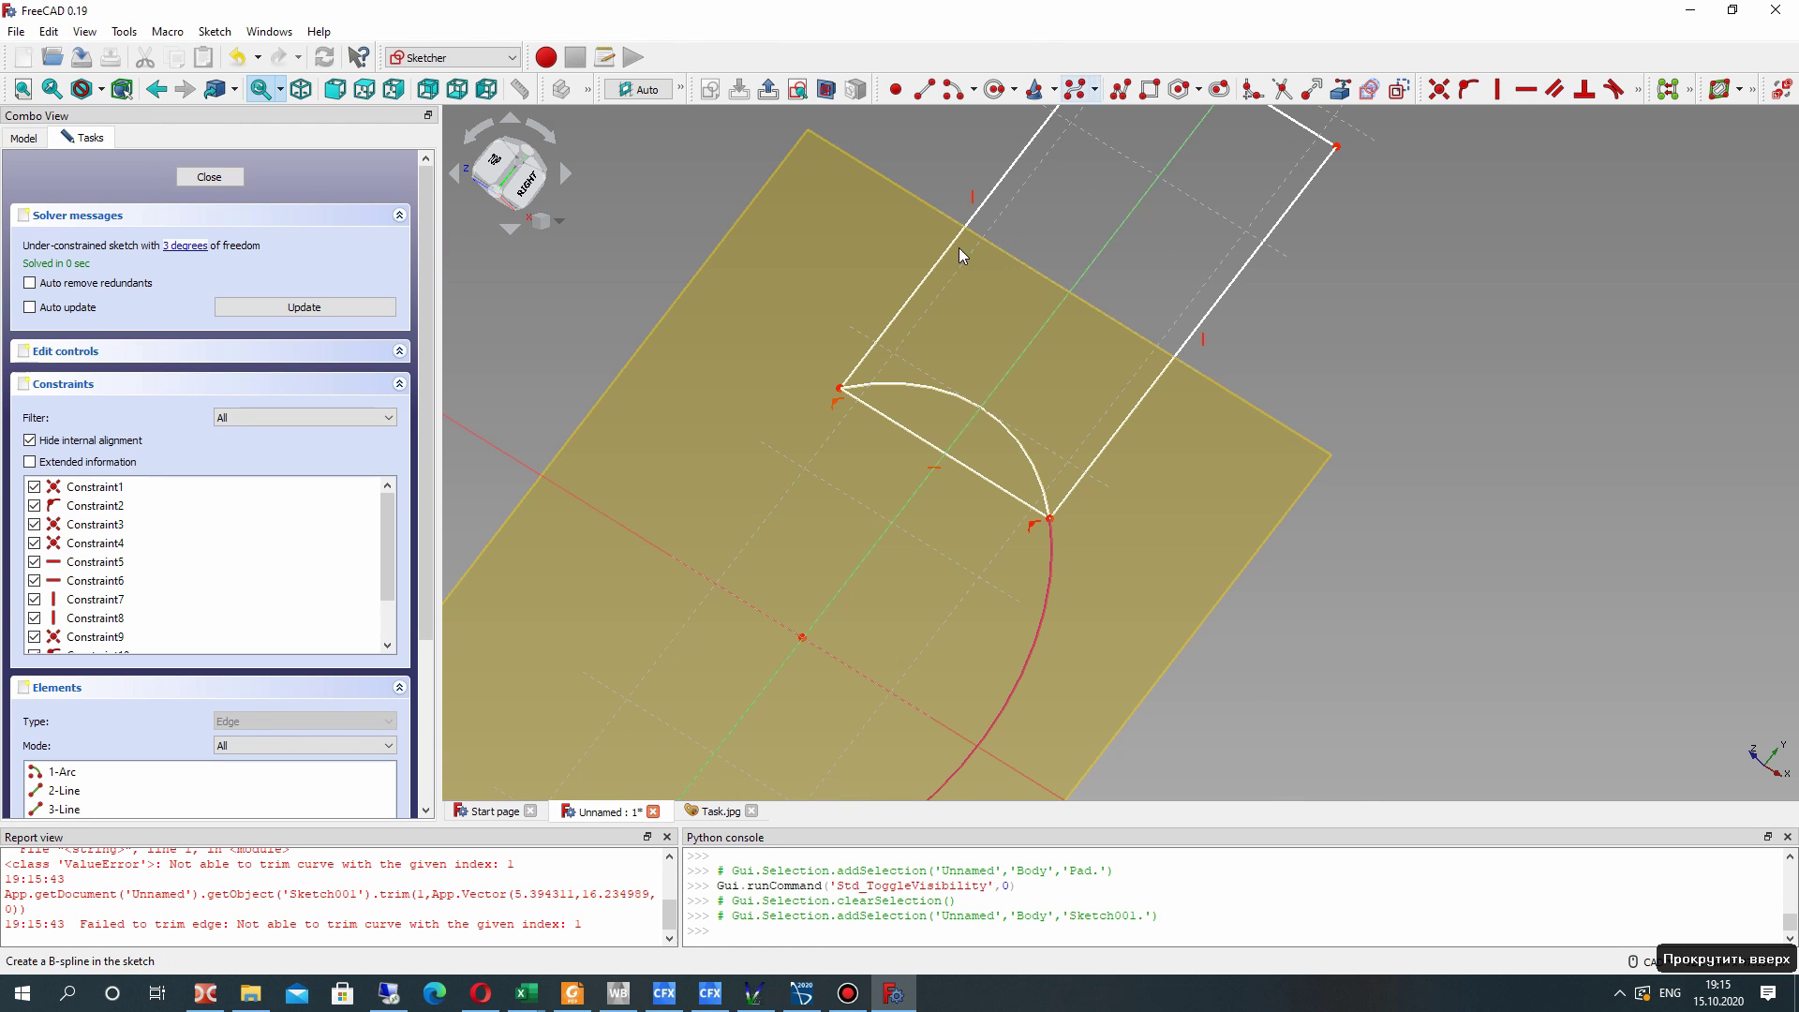
pyautogui.click(907, 433)
pyautogui.press('Delete')
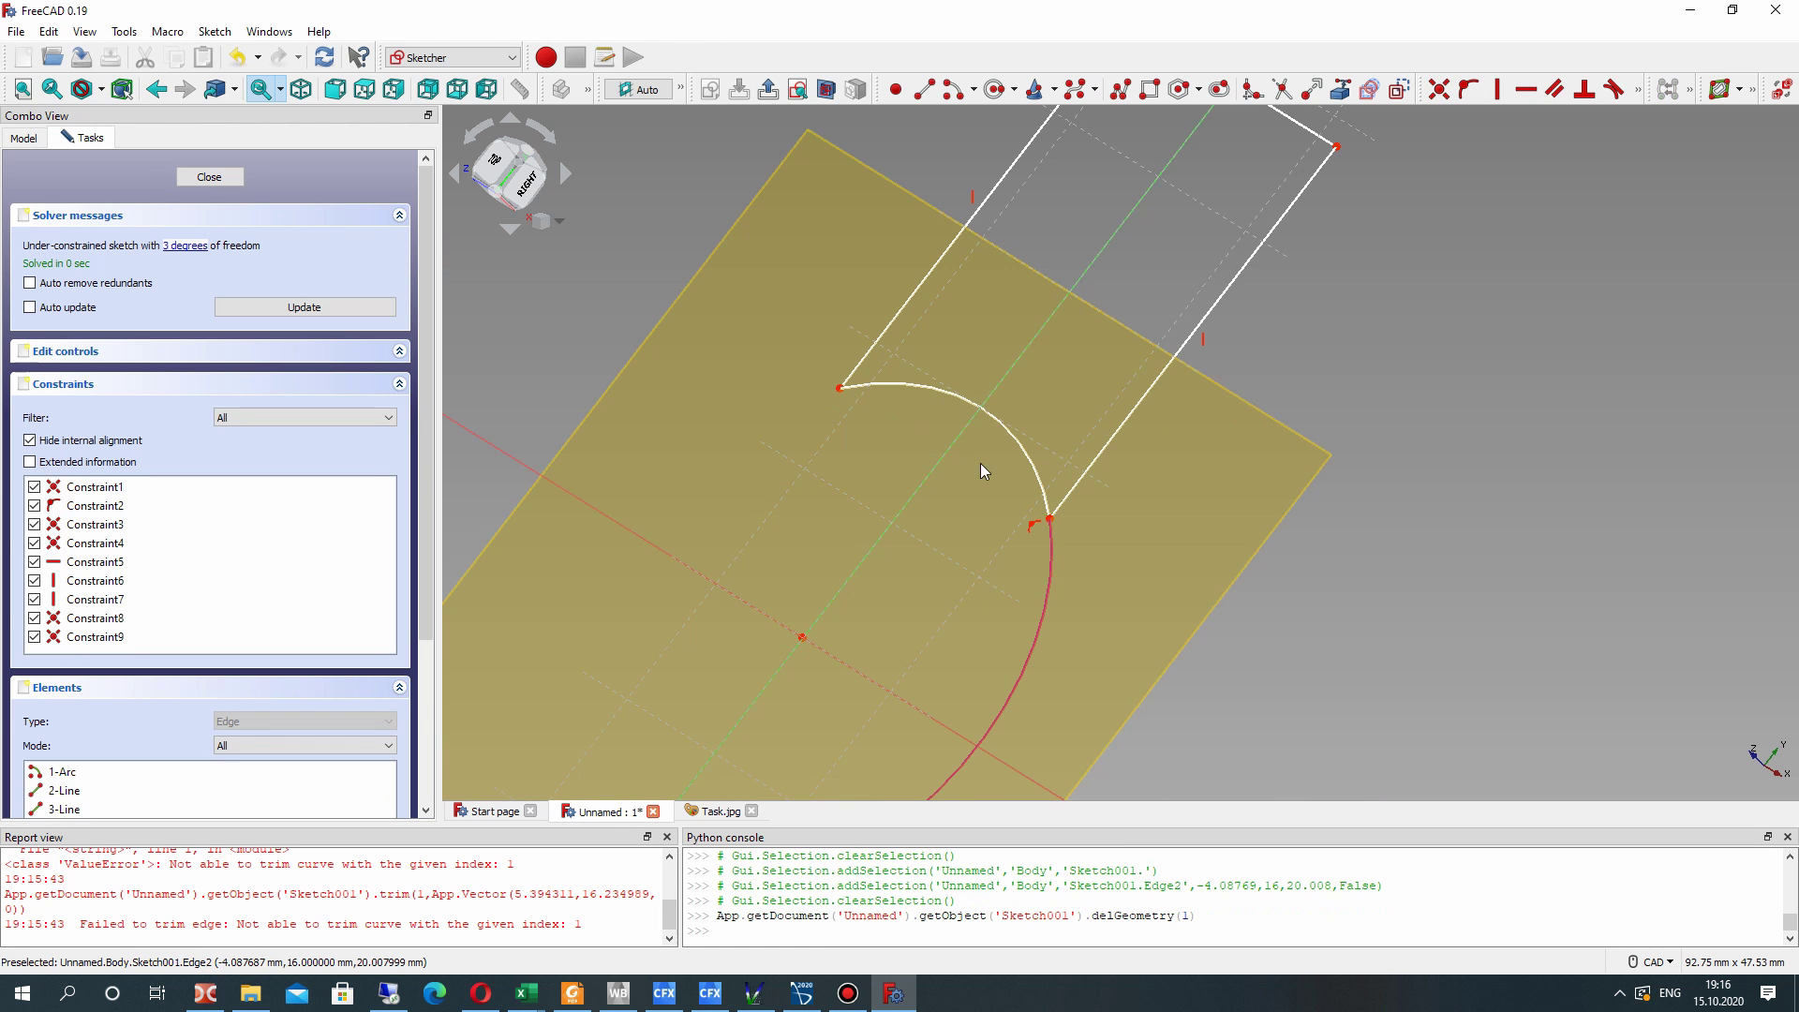
pyautogui.moveTo(1002, 474); pyautogui.dragTo(1160, 431, button='middle')
pyautogui.moveTo(776, 412)
pyautogui.mouseDown()
pyautogui.moveTo(850, 438)
pyautogui.moveTo(780, 418)
pyautogui.mouseUp()
pyautogui.hotkey('ctrl', 'z')
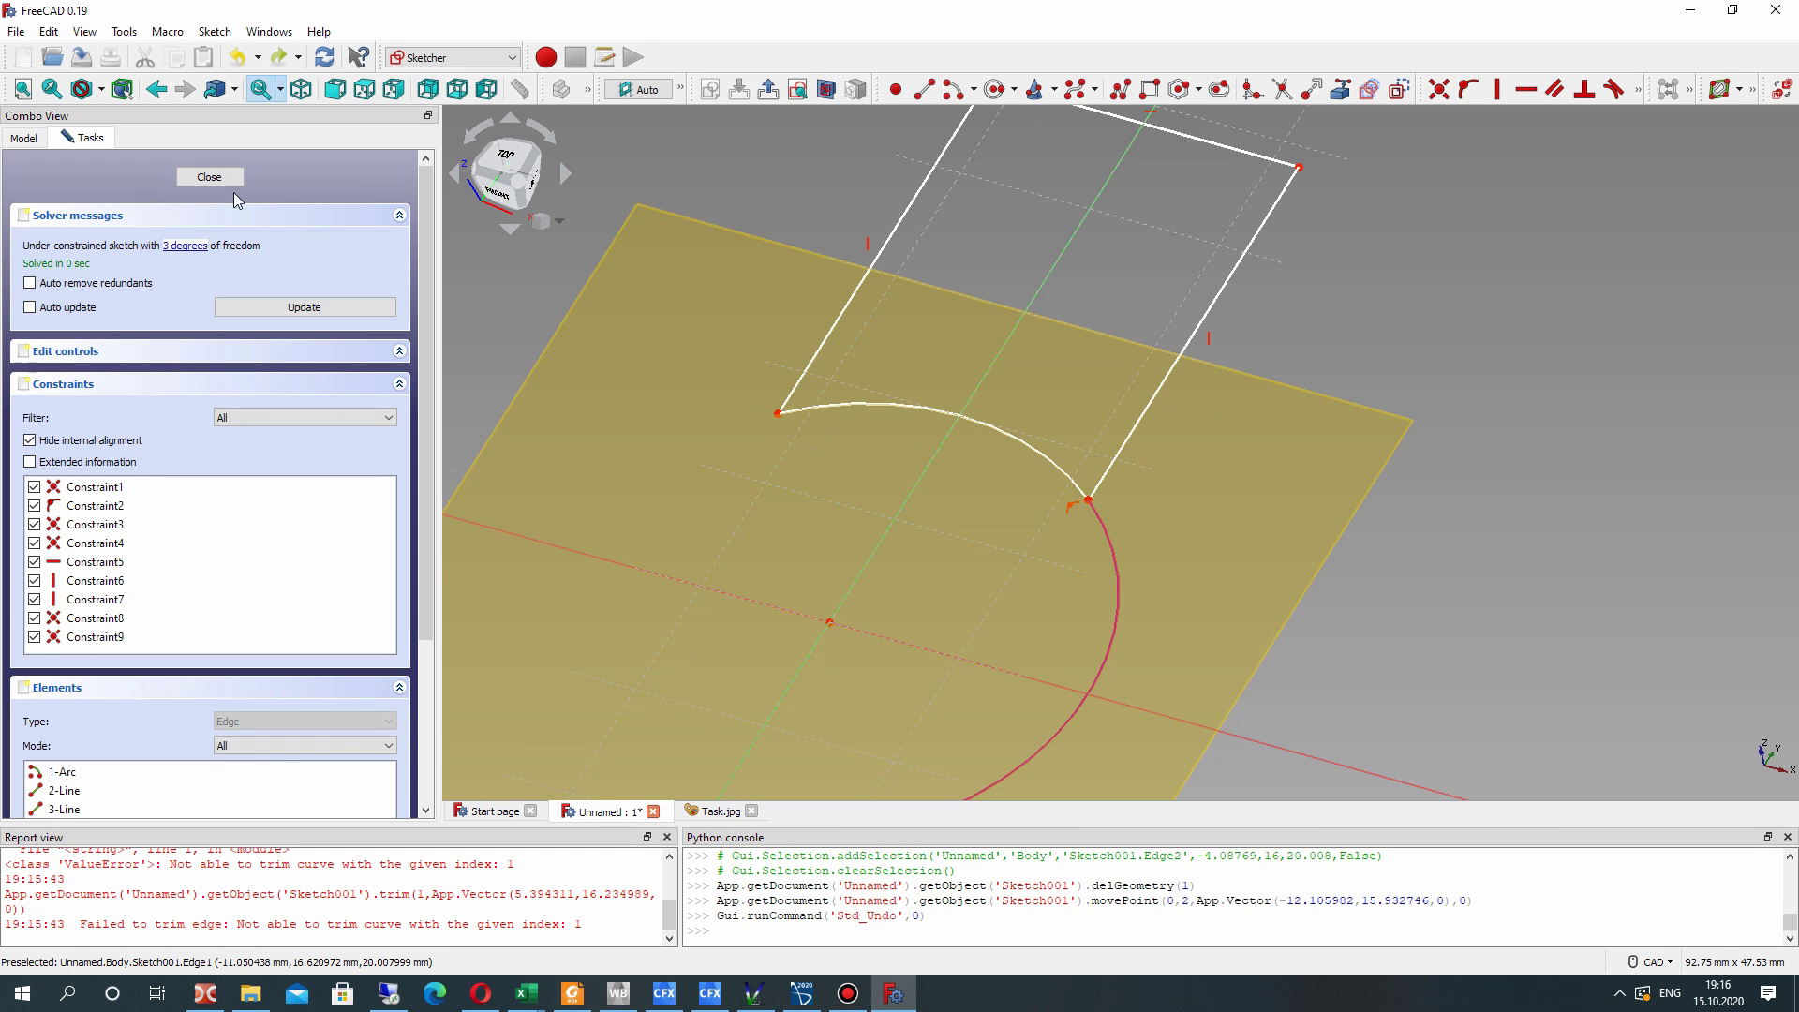
pyautogui.click(209, 176)
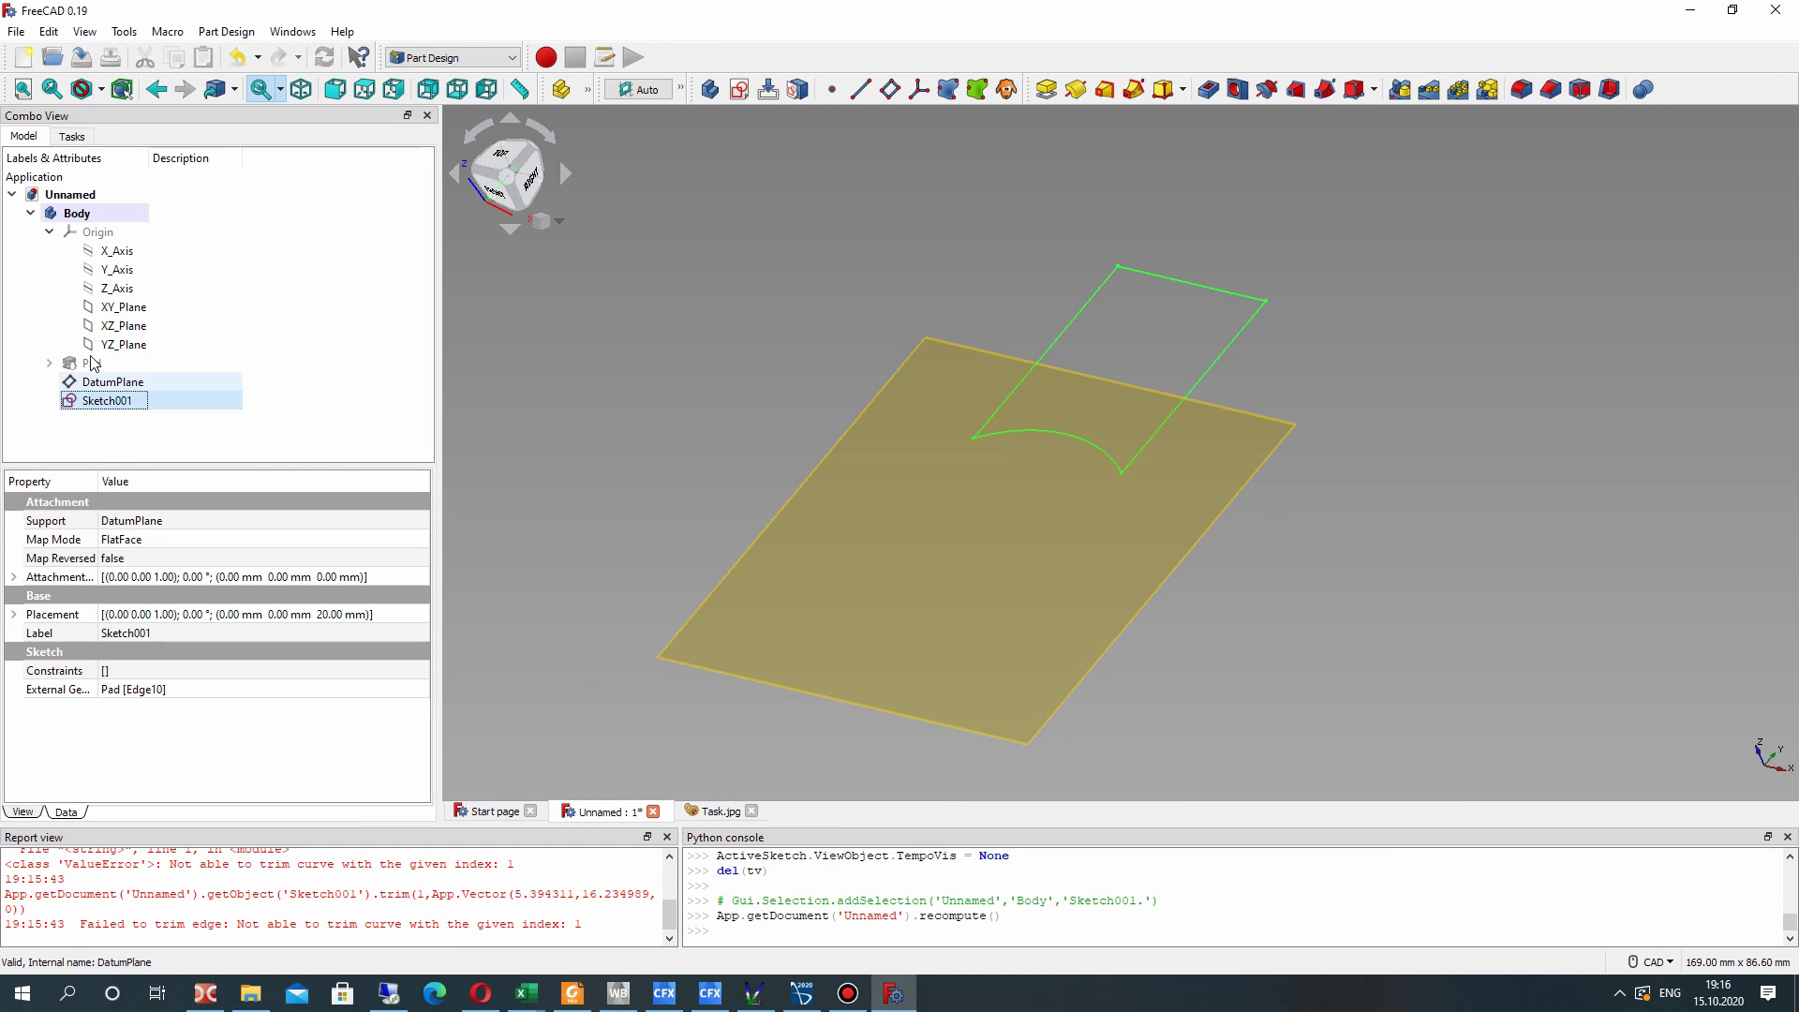
# - Show the pad again and check the part and profile against the Task.jpg reference picture
pyautogui.click(94, 363)
pyautogui.press('space')
pyautogui.moveTo(1077, 523); pyautogui.dragTo(888, 356, button='right')
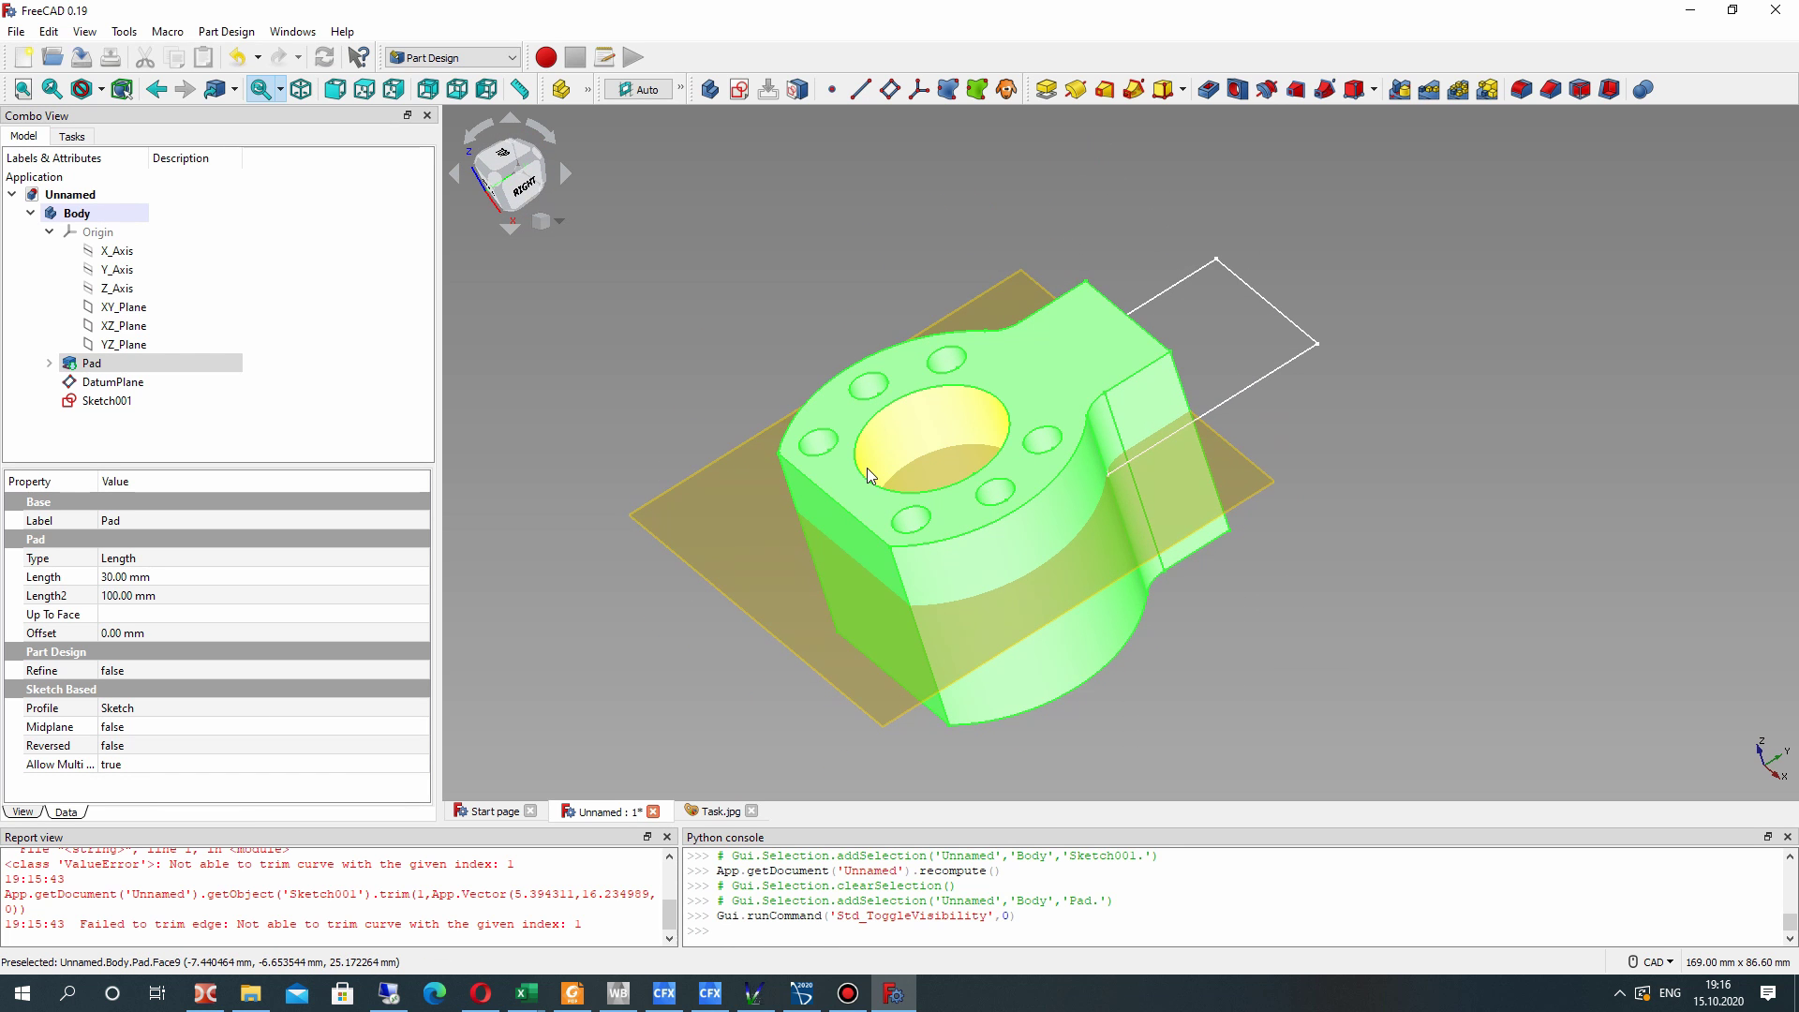
pyautogui.click(719, 812)
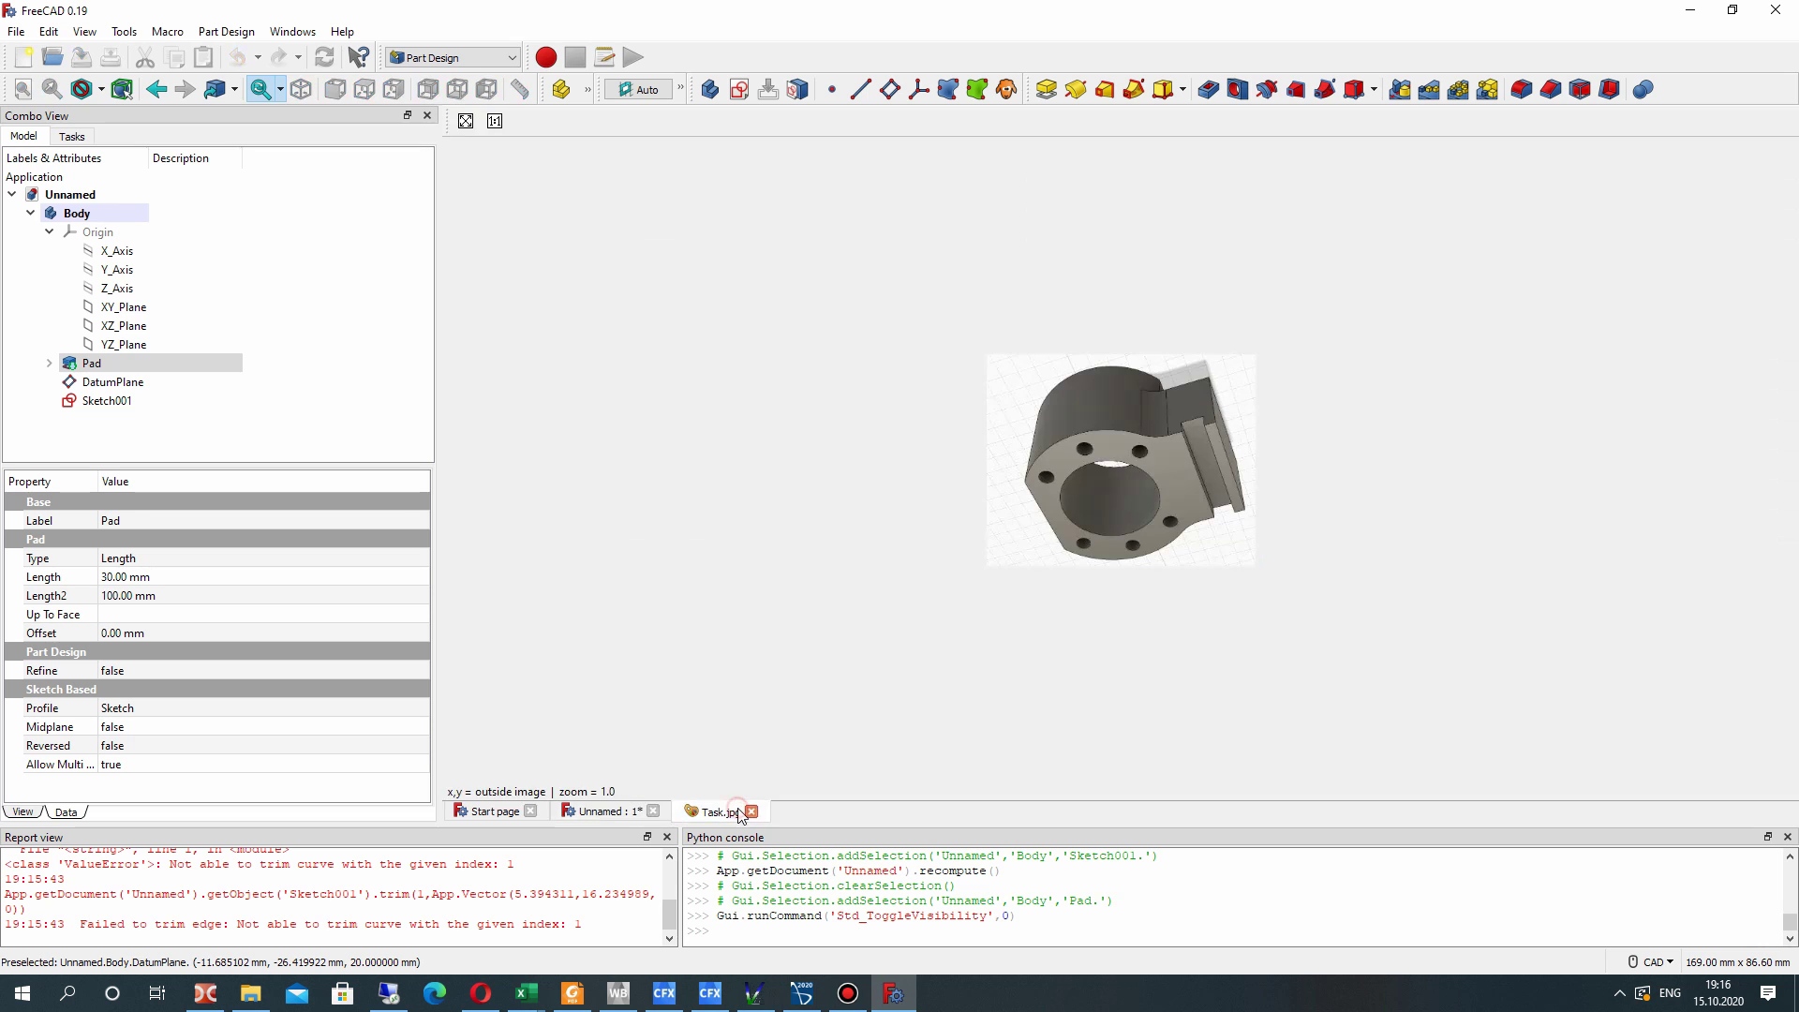
pyautogui.click(611, 812)
# - Reopen Sketch001 to inspect how its profile lies around the pad's block, and close it without editing
pyautogui.click(105, 401)
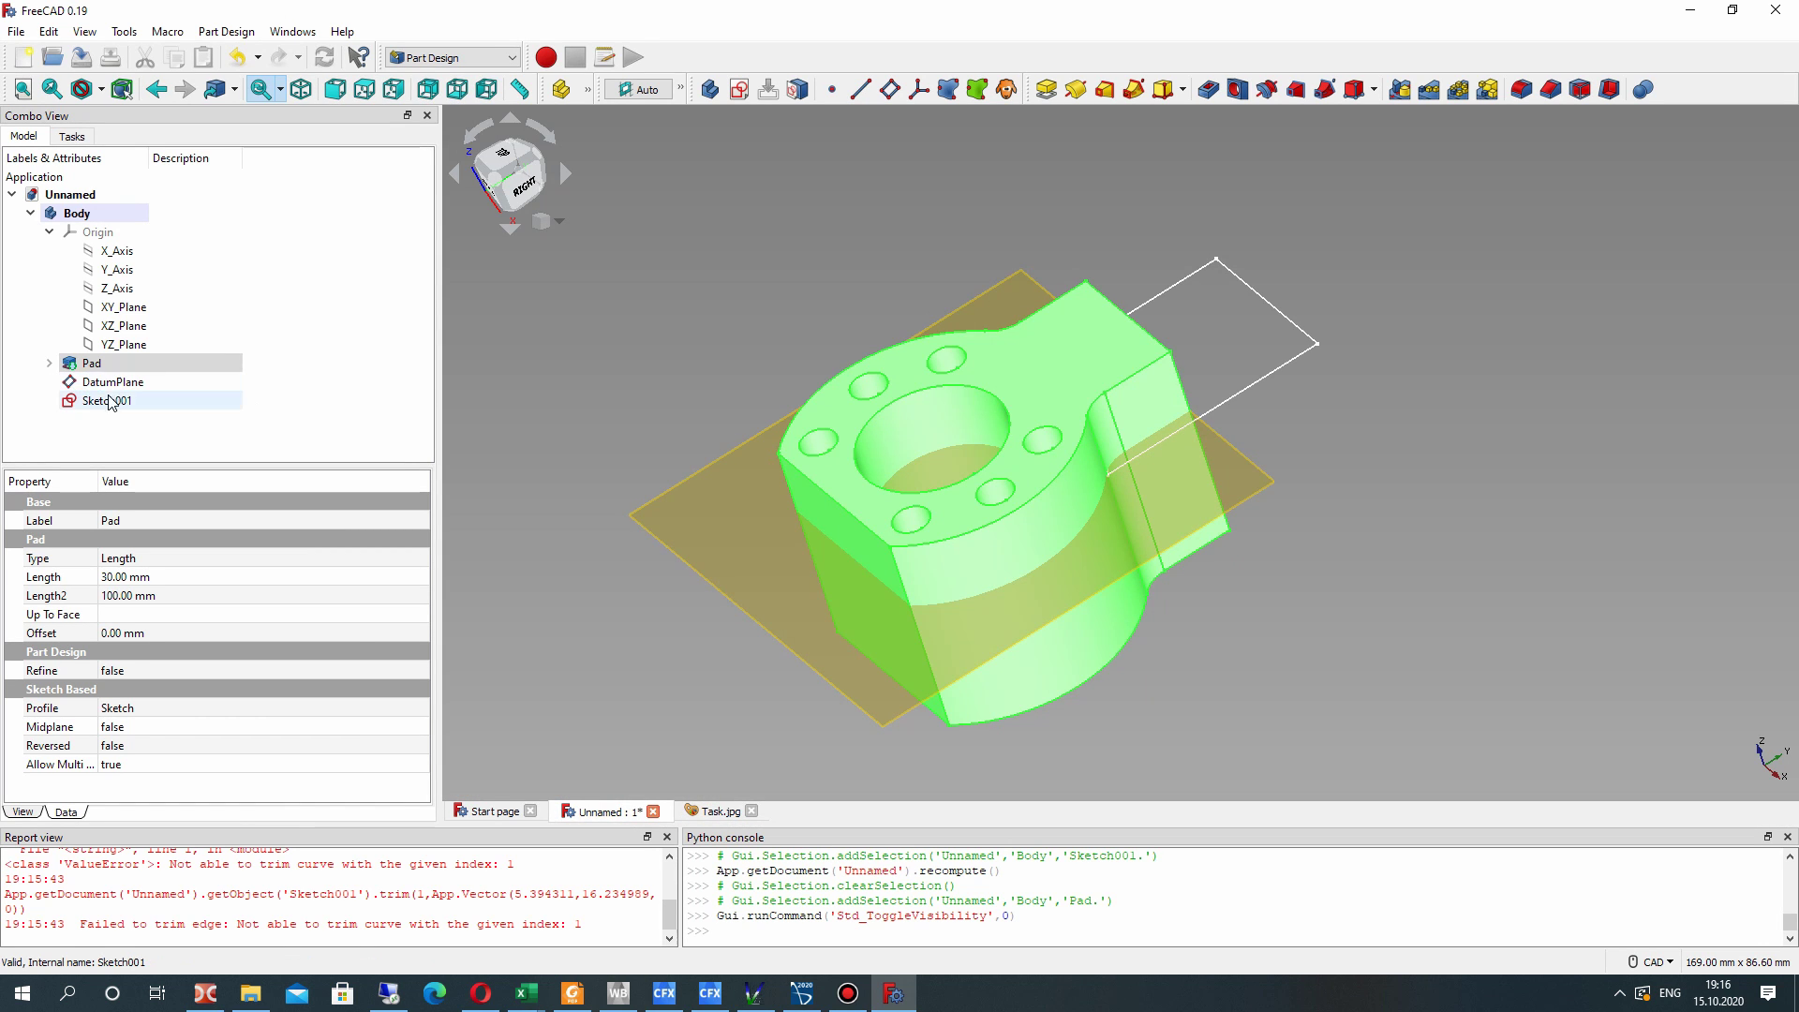
pyautogui.rightClick(105, 401)
pyautogui.click(159, 405)
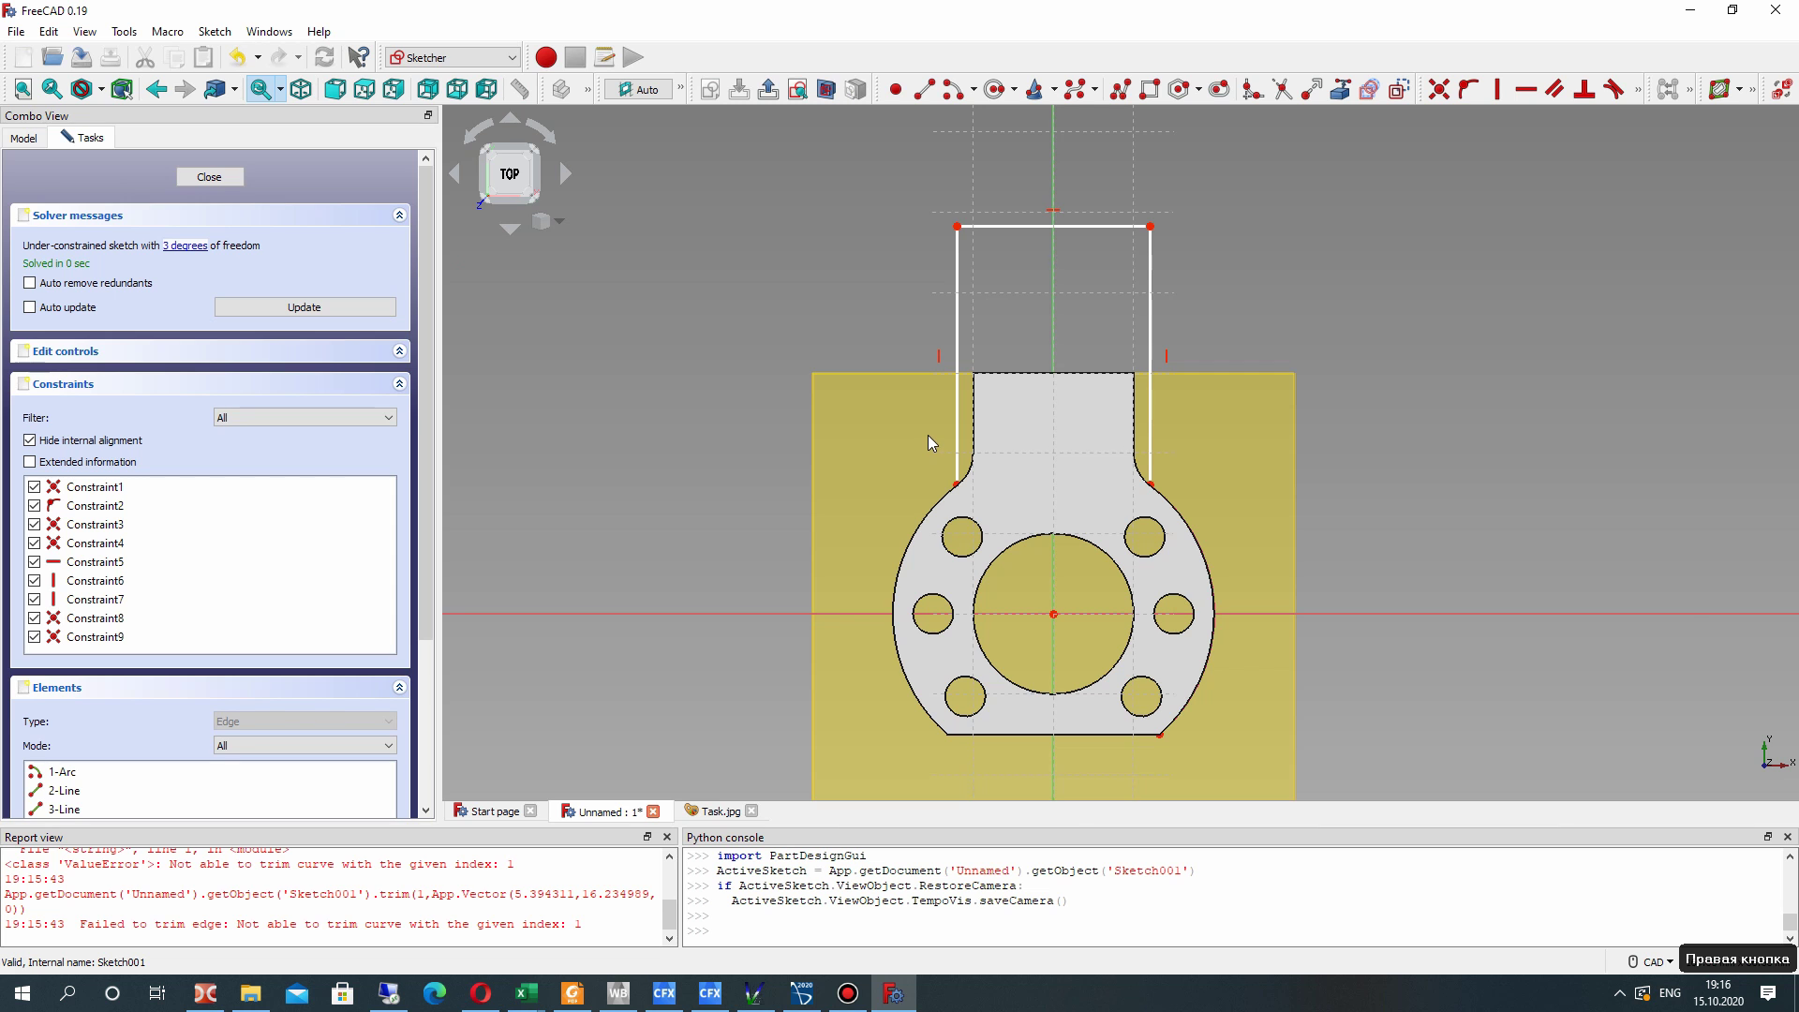
pyautogui.moveTo(956, 485)
pyautogui.mouseDown(button='middle')
pyautogui.moveTo(1110, 512)
pyautogui.moveTo(1060, 509)
pyautogui.mouseUp(button='middle')
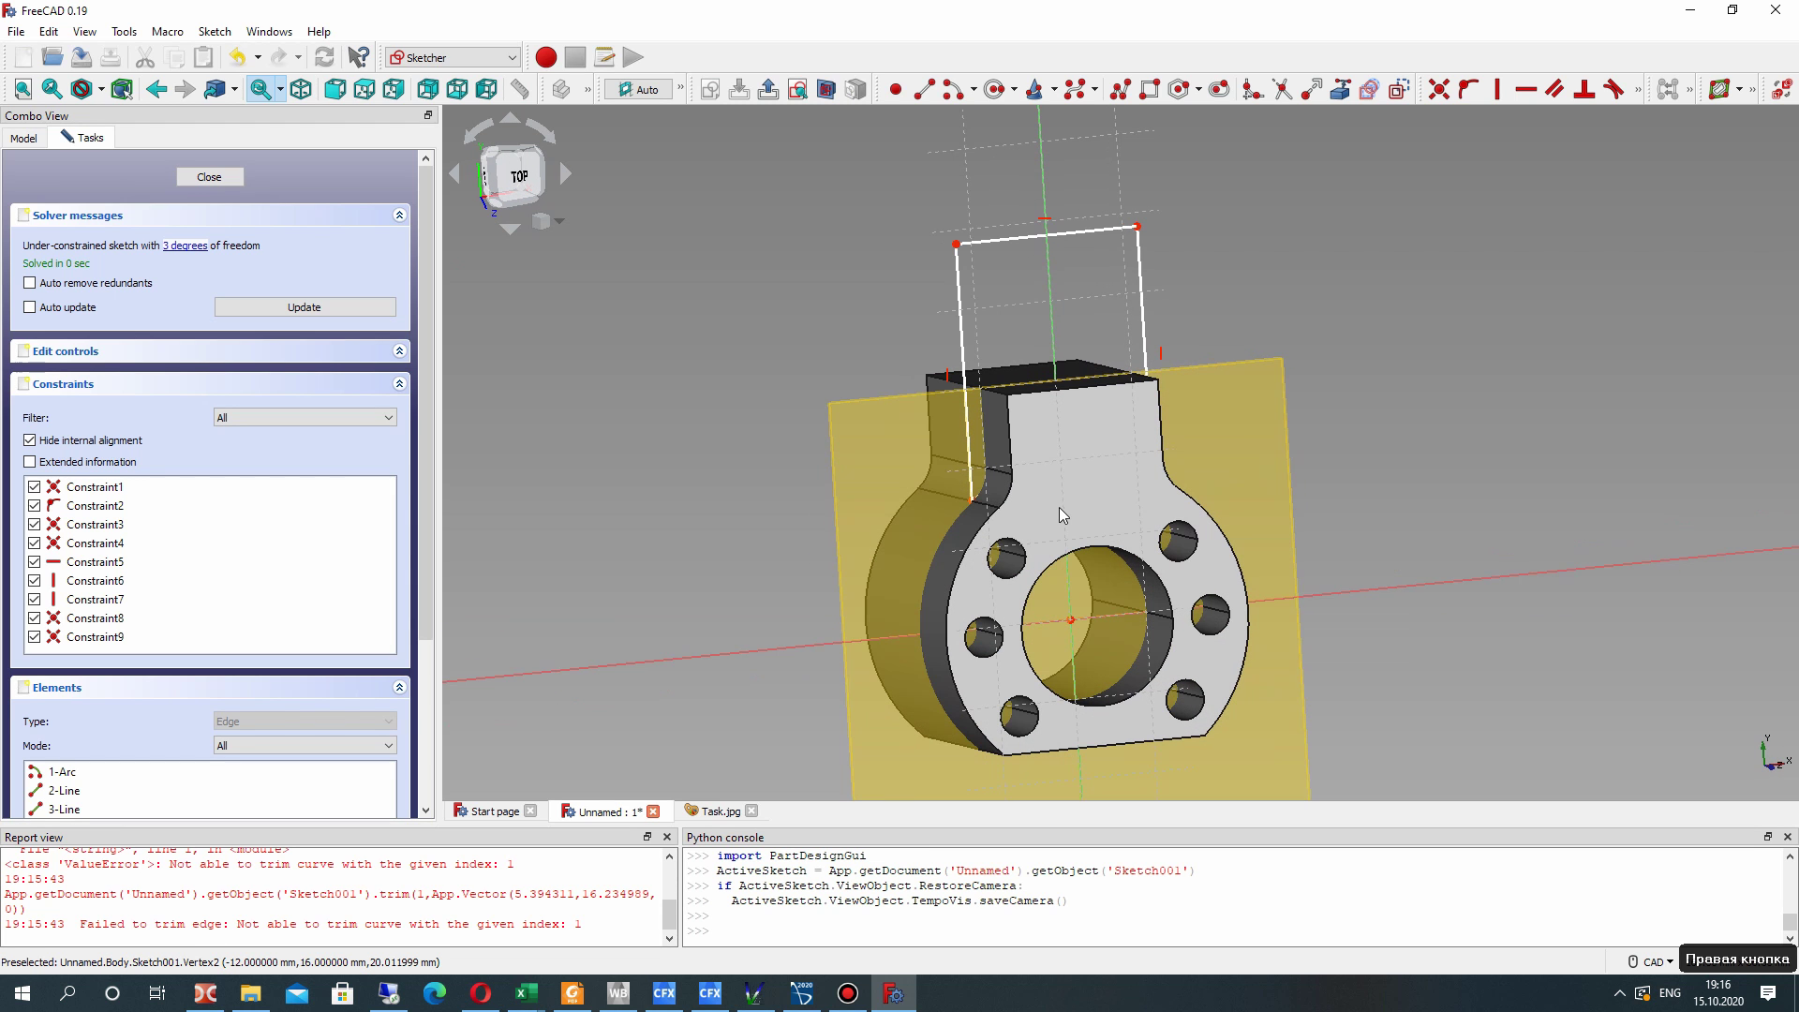
pyautogui.click(188, 176)
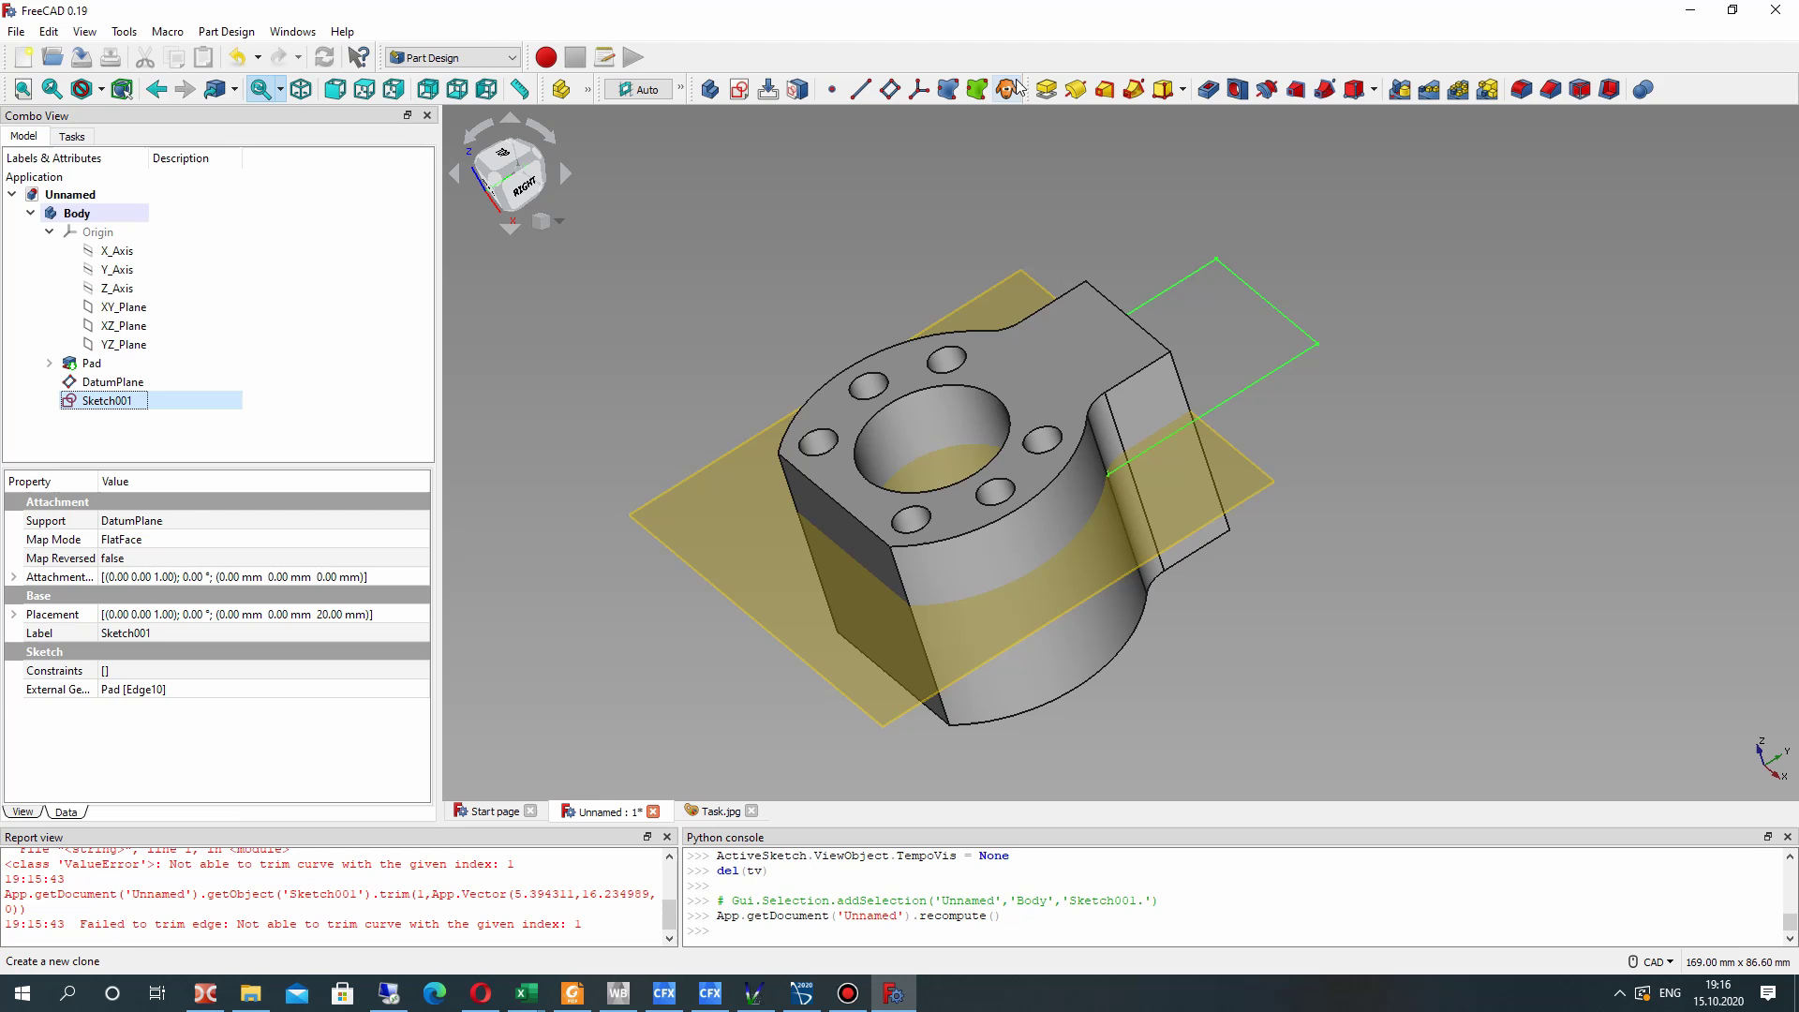
# - Pocket Sketch001 with a length of 100 mm in the reversed direction to cut the block above the datum plane
pyautogui.click(1209, 89)
pyautogui.moveTo(937, 440); pyautogui.dragTo(851, 520, button='right')
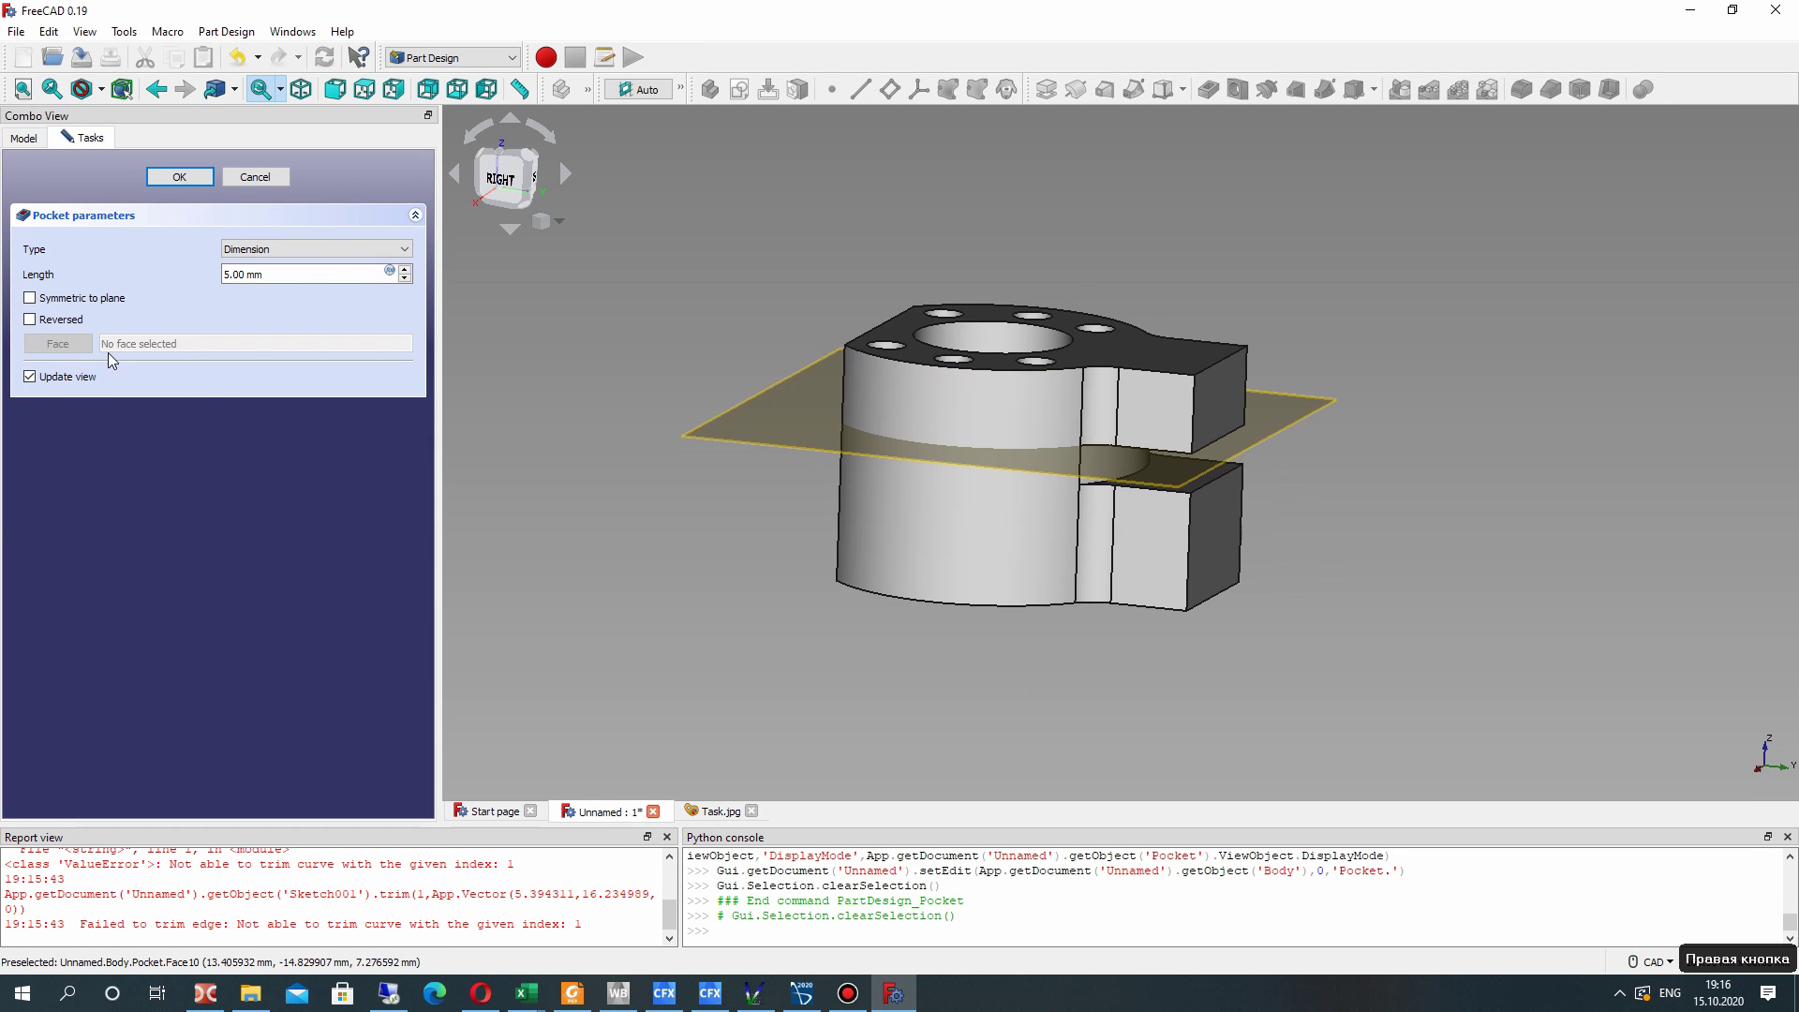
pyautogui.click(43, 322)
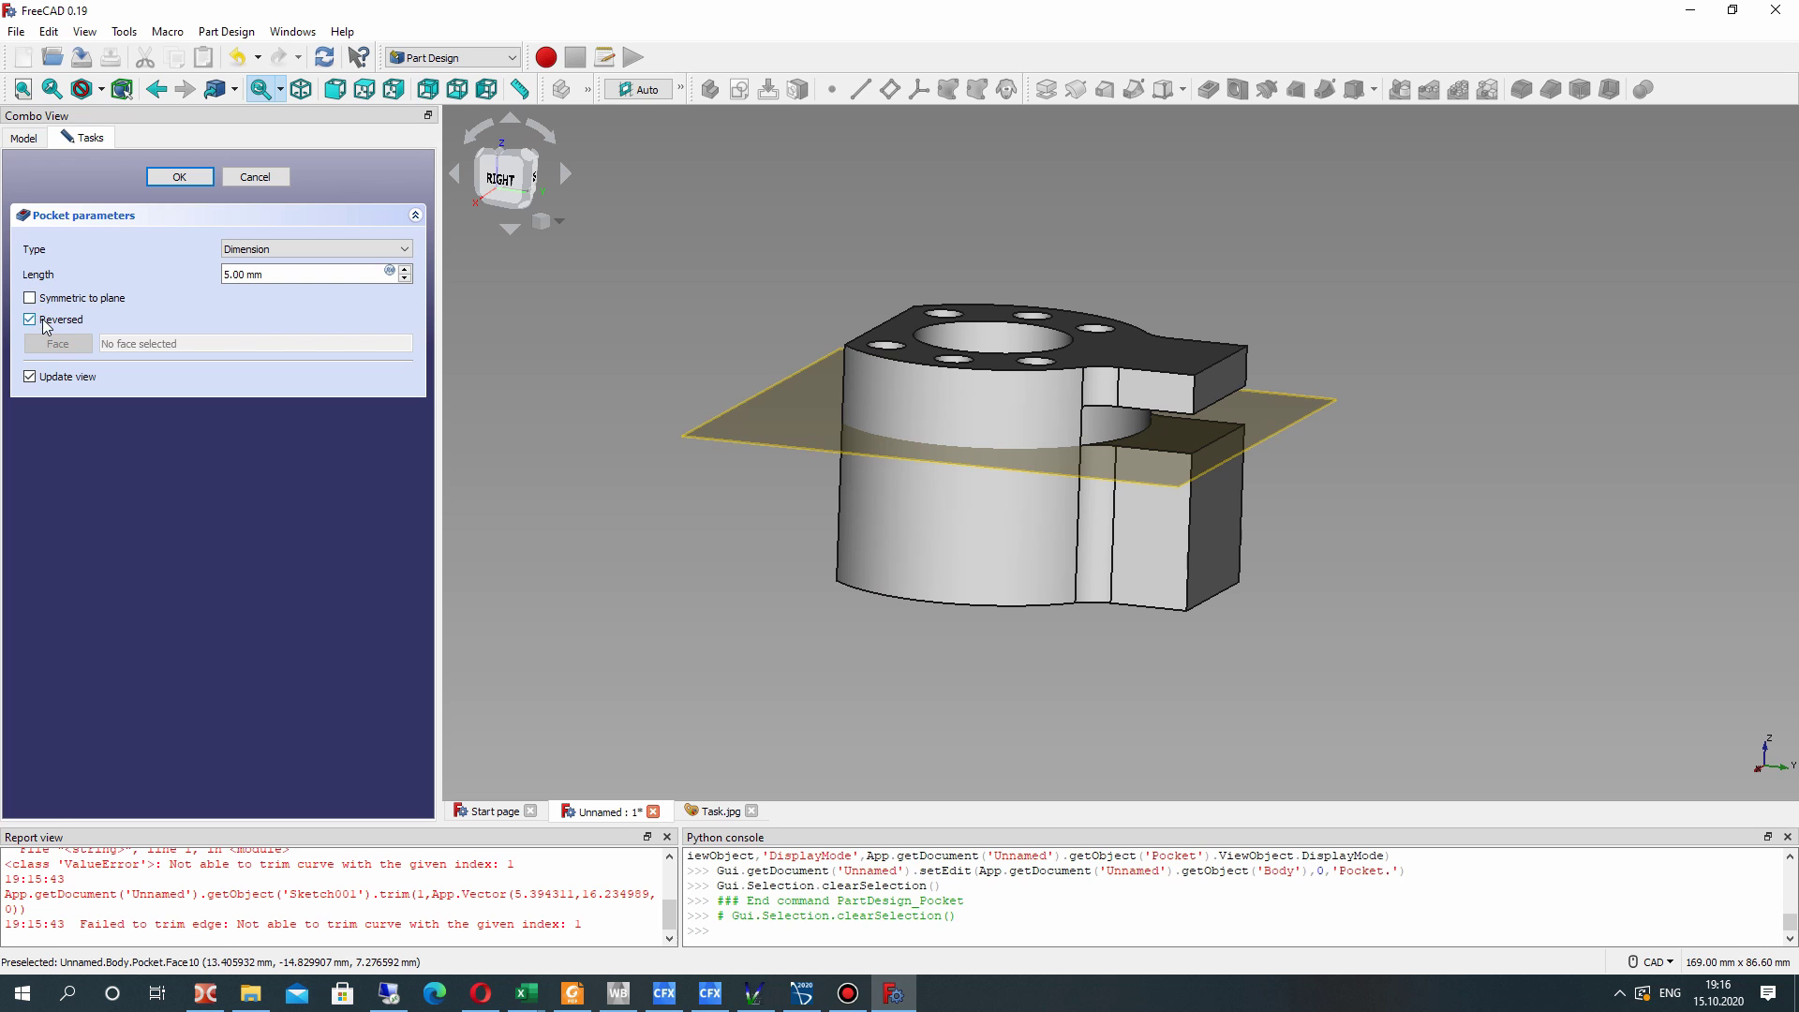
pyautogui.click(245, 275)
pyautogui.write('100')
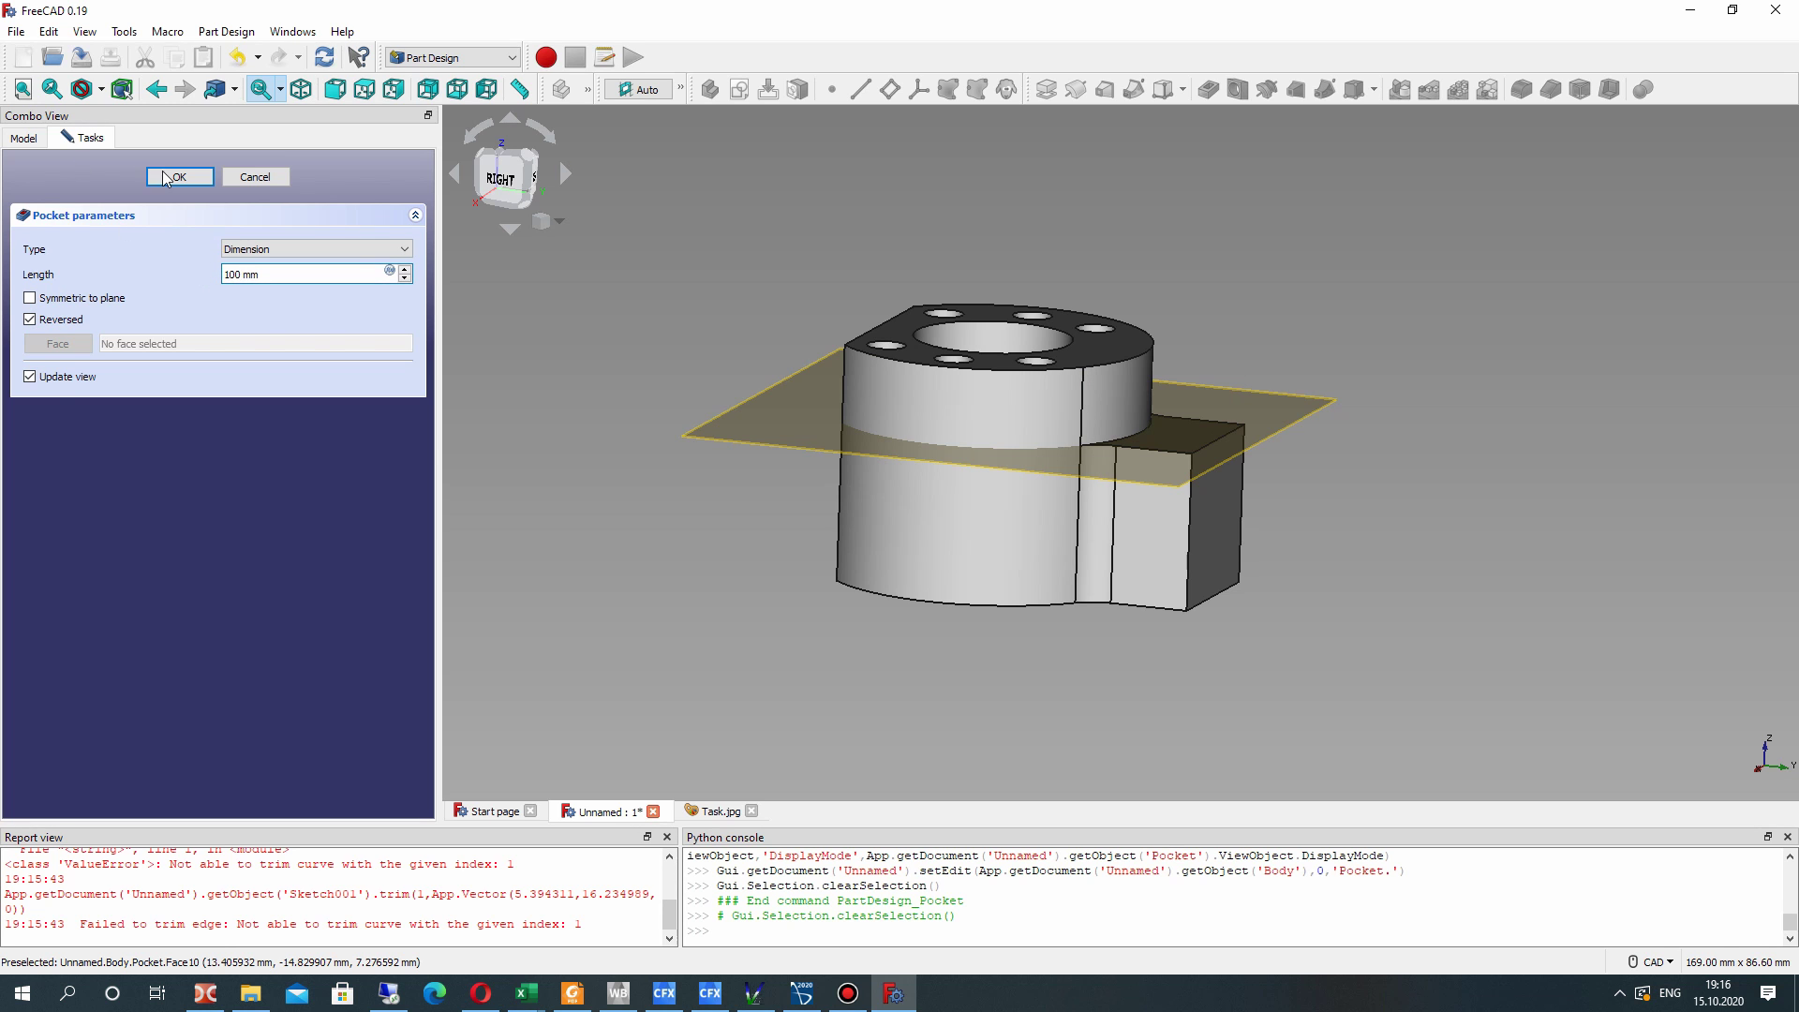
pyautogui.click(166, 178)
# - Examine the pocketed part from several sides and compare its block with the Task.jpg reference picture
pyautogui.moveTo(919, 534); pyautogui.dragTo(1185, 579, button='middle')
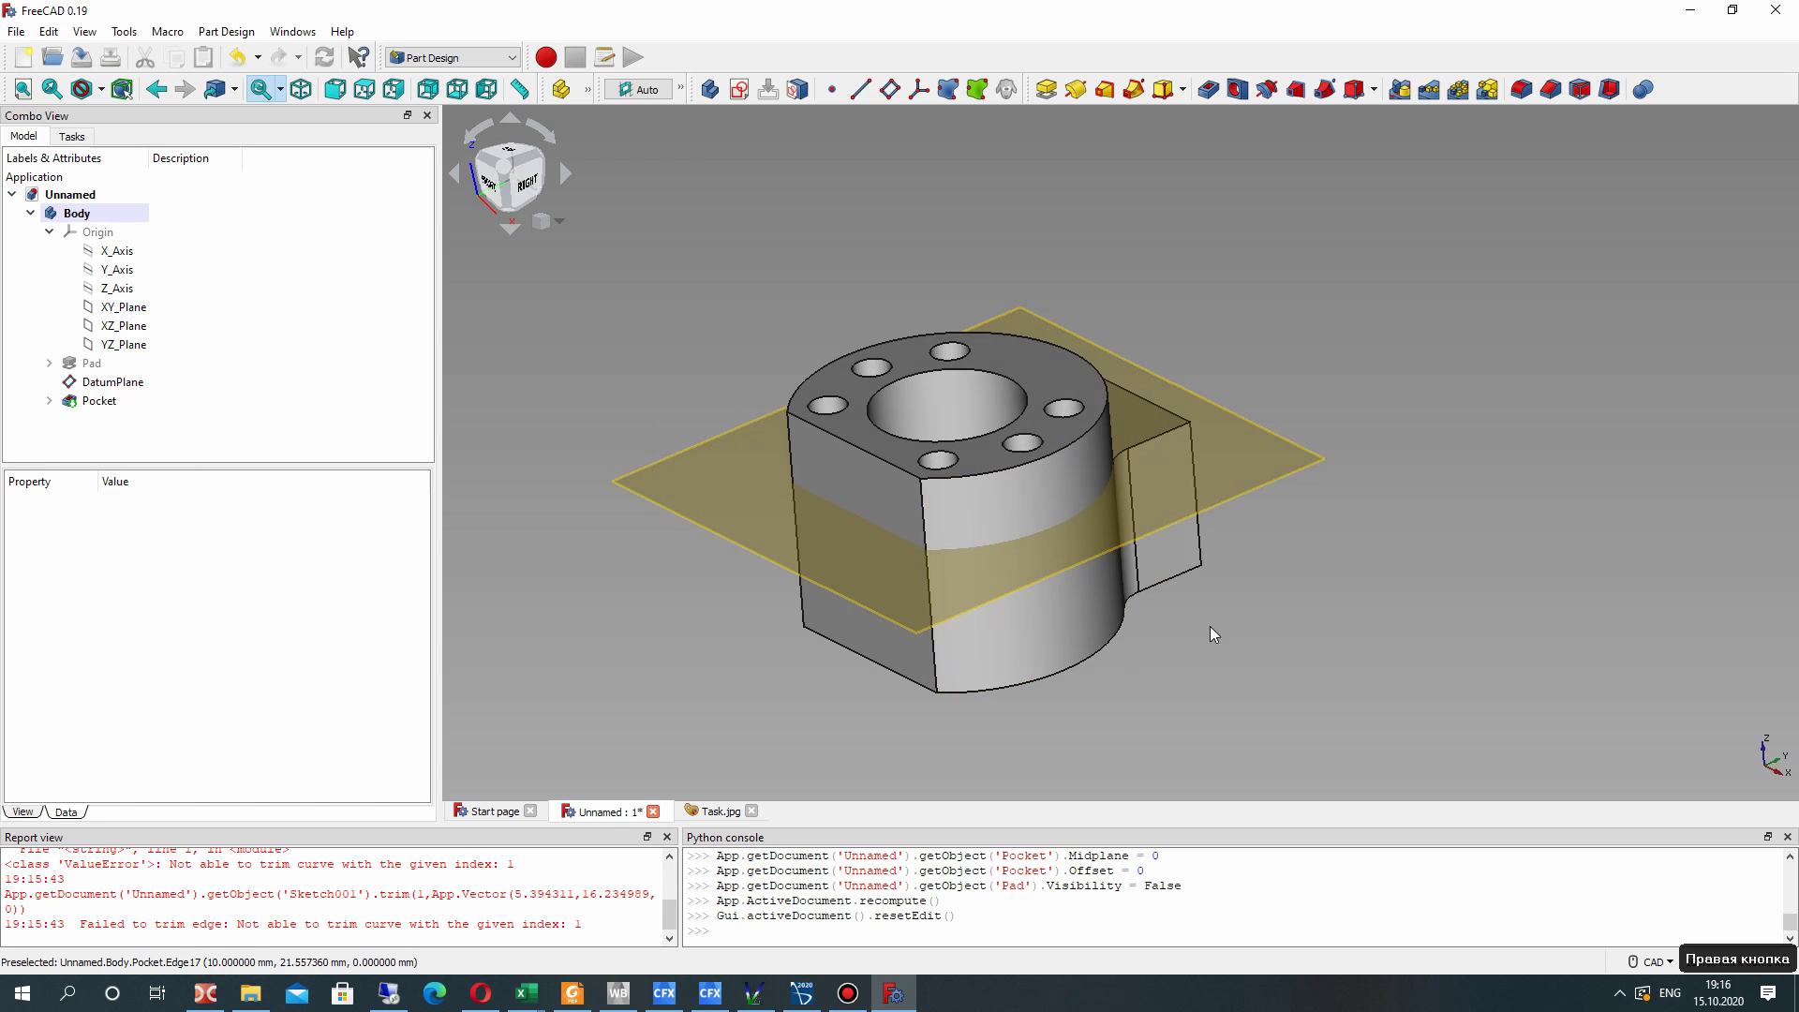
pyautogui.moveTo(1214, 634); pyautogui.dragTo(964, 594, button='right')
pyautogui.moveTo(990, 482); pyautogui.dragTo(984, 465, button='middle')
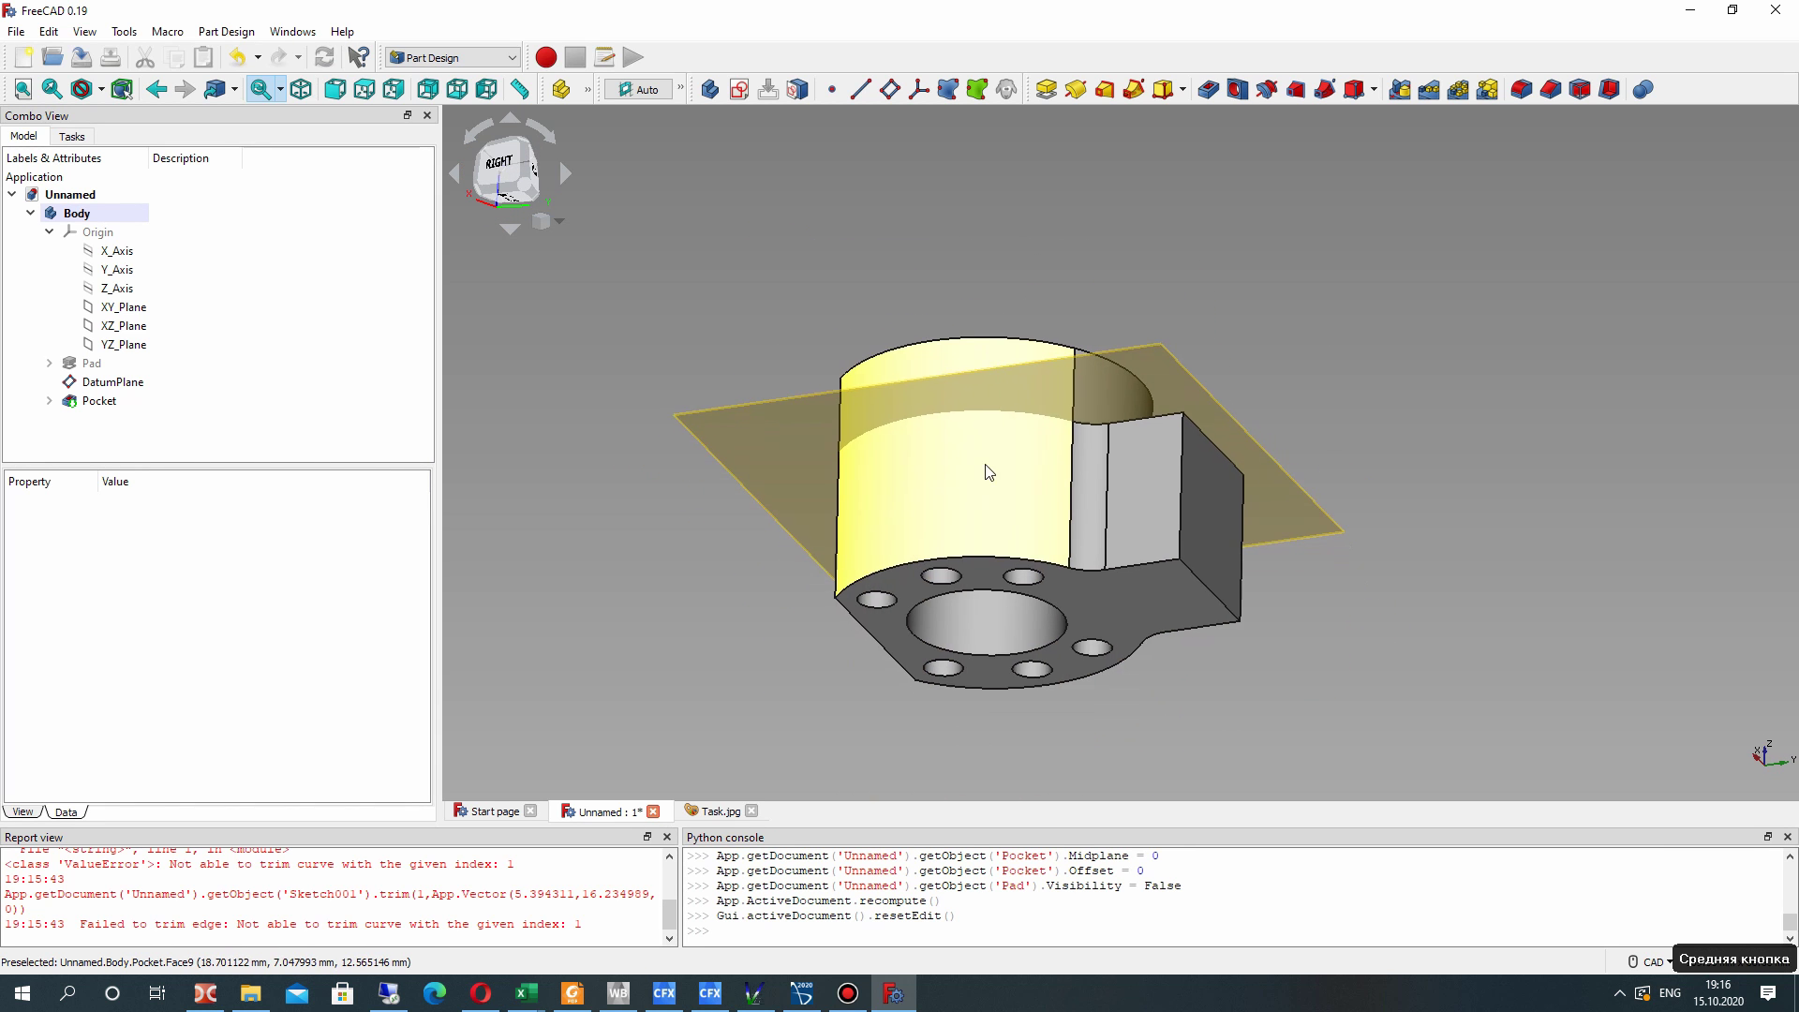
pyautogui.moveTo(984, 474); pyautogui.dragTo(981, 521, button='right')
pyautogui.click(701, 805)
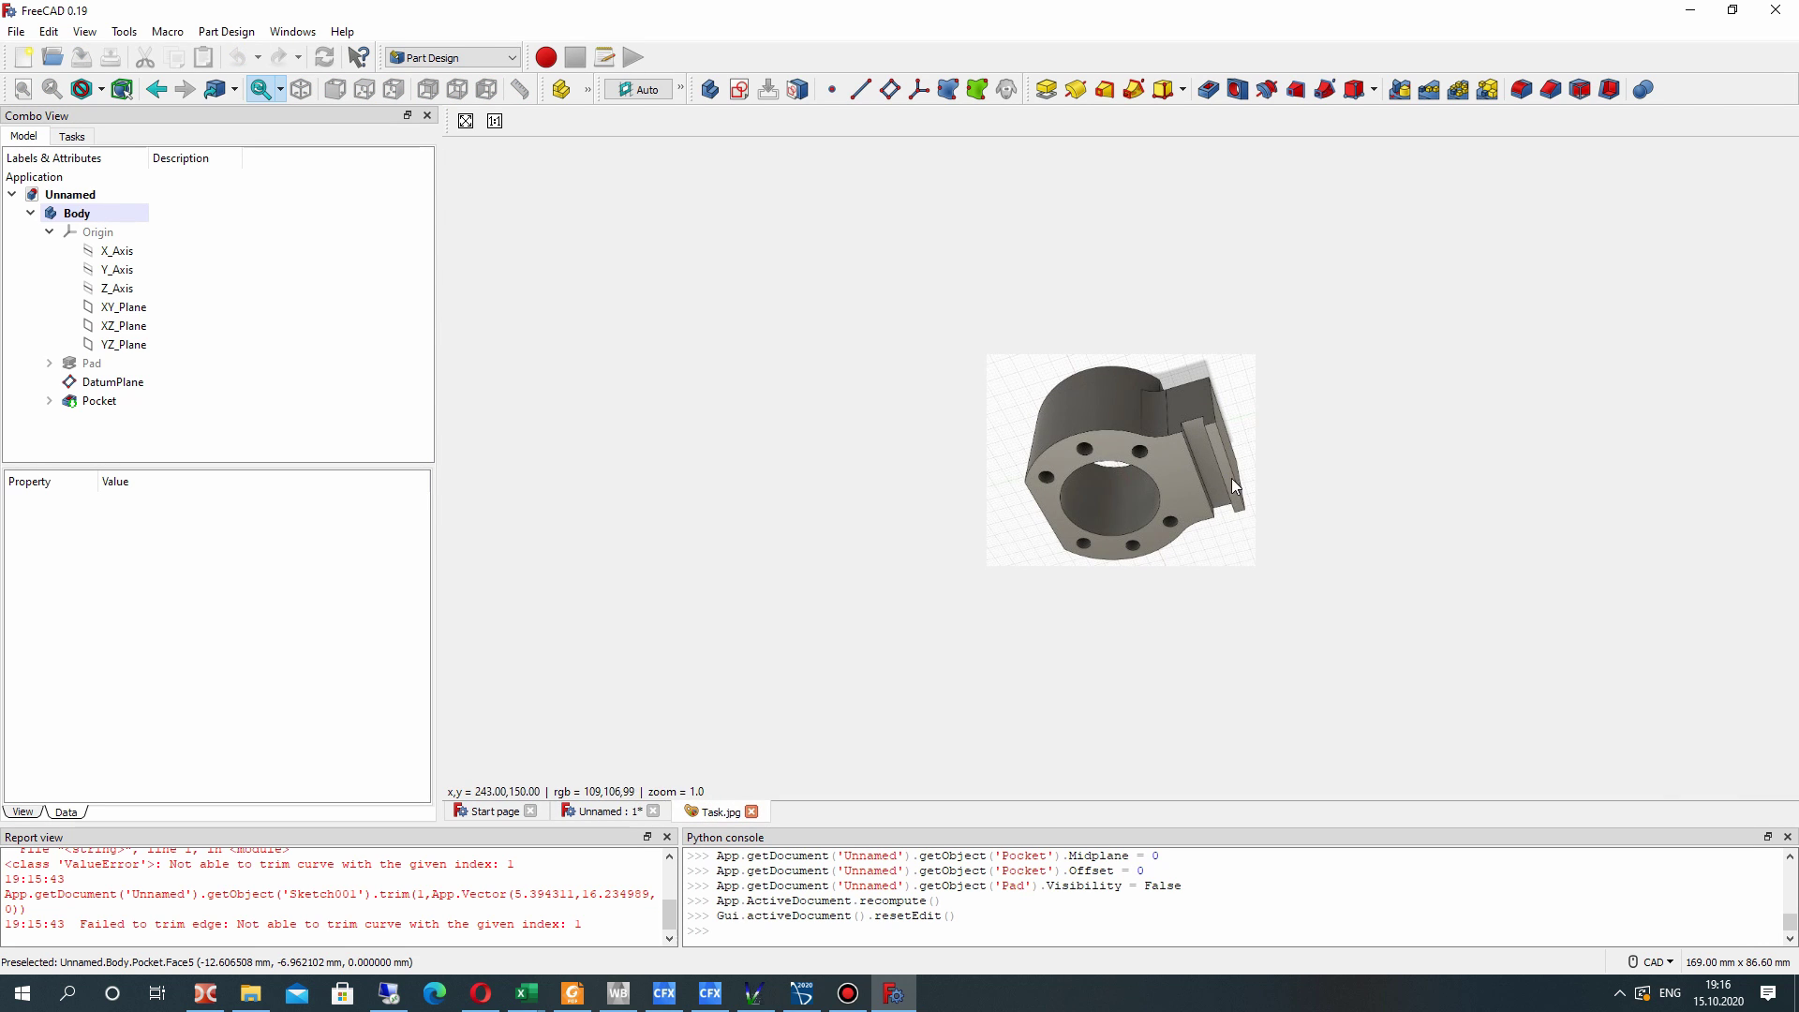
pyautogui.click(584, 807)
# - Create a datum plane lying flat on the rectangular block's side face that faces the +X direction
pyautogui.moveTo(862, 695); pyautogui.dragTo(1157, 605, button='right')
pyautogui.scroll(3, 1159, 608)
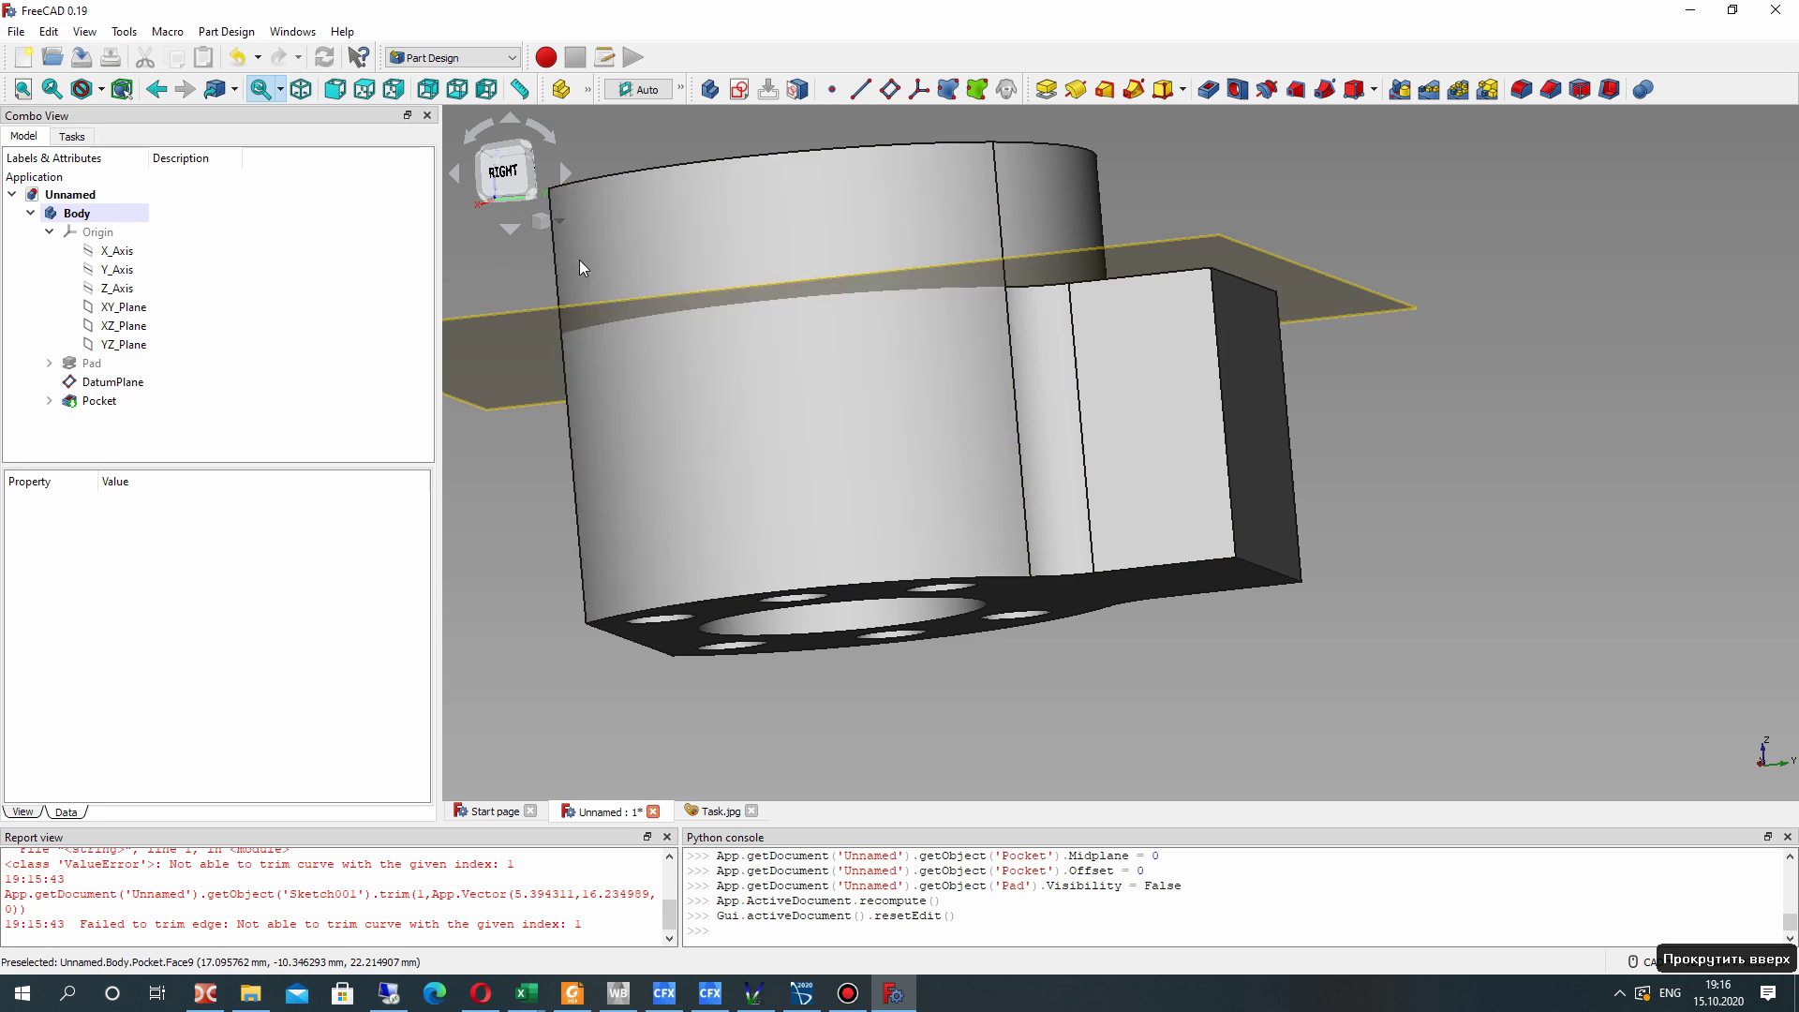
pyautogui.click(1137, 478)
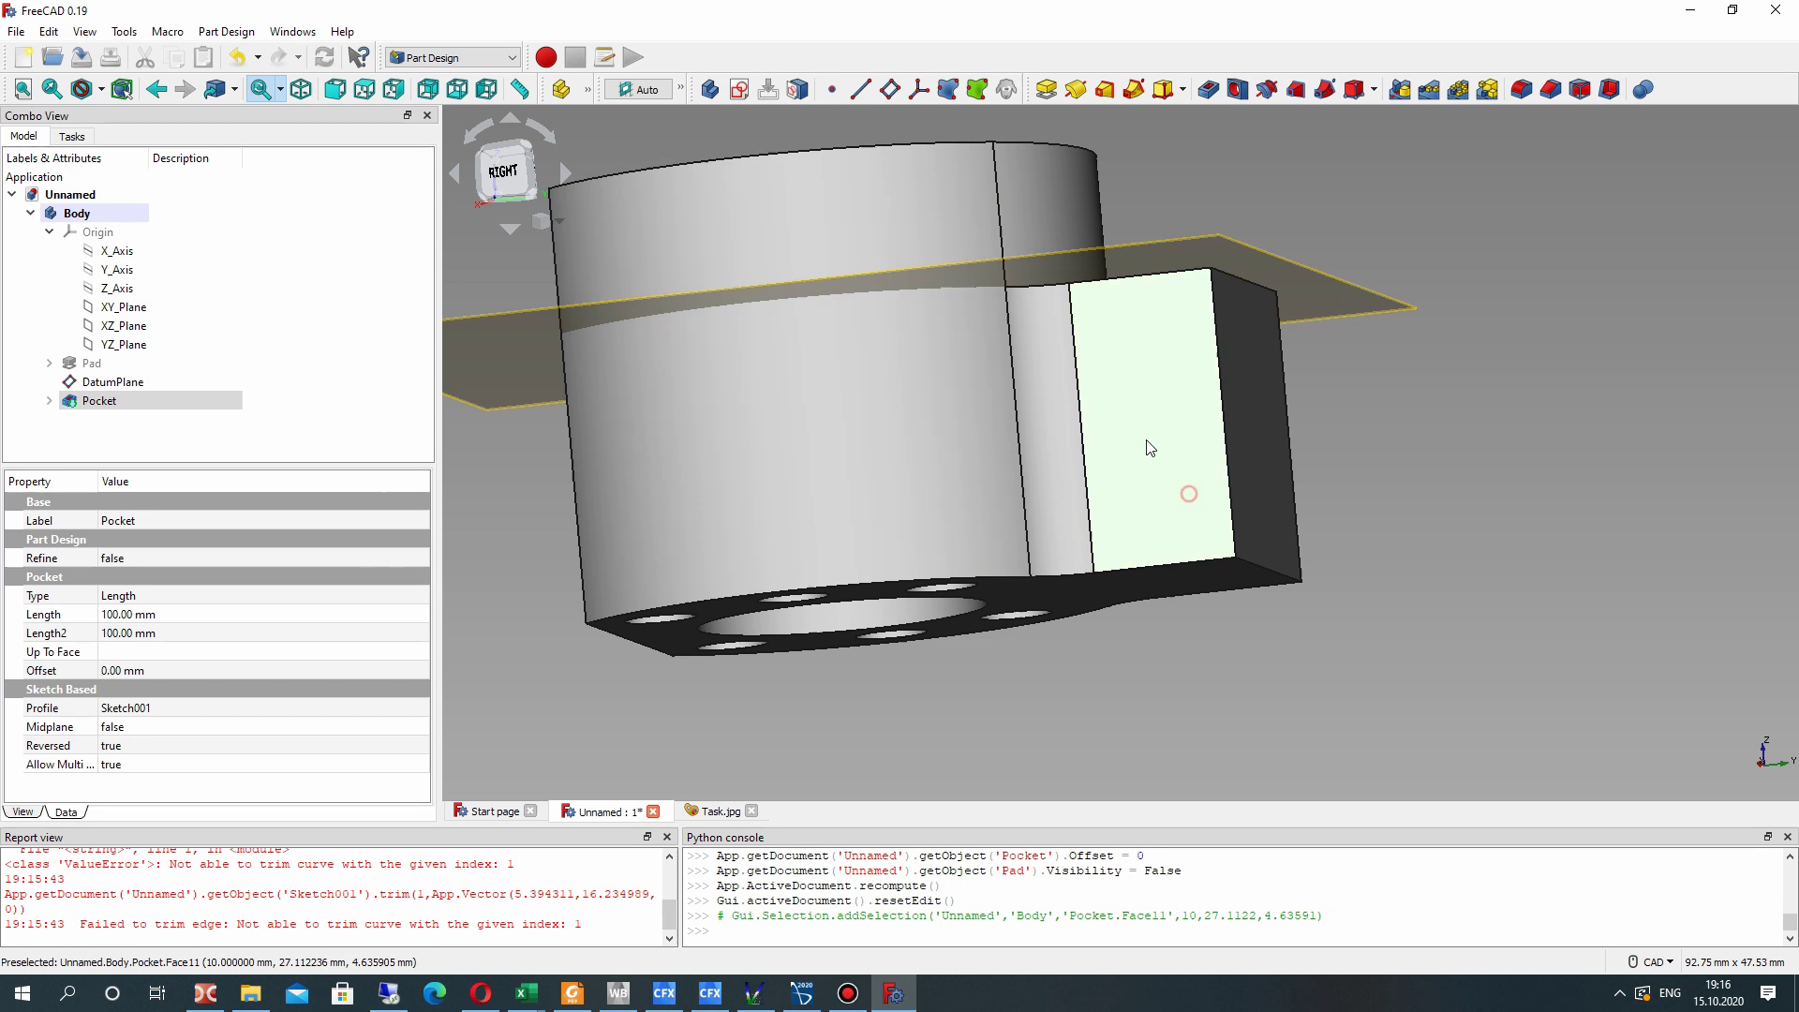
pyautogui.click(890, 89)
pyautogui.click(179, 176)
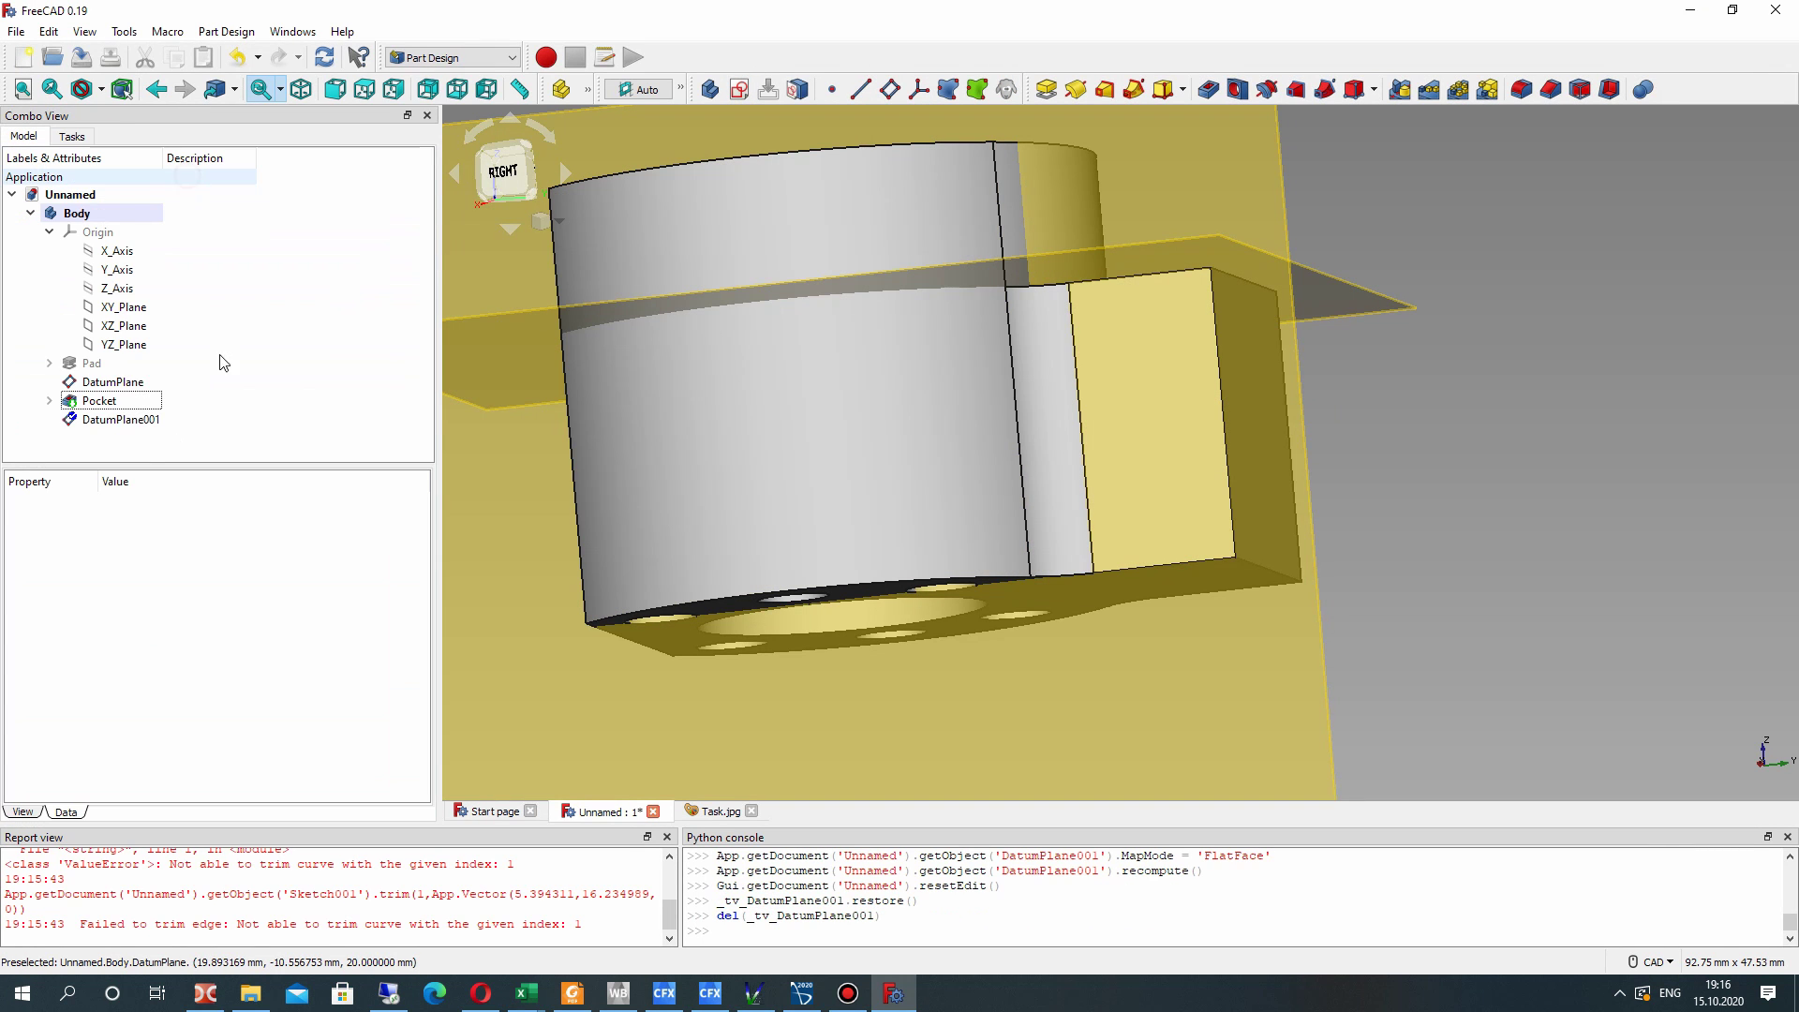
# - Start a new sketch on DatumPlane001, on the block's side face
pyautogui.click(112, 420)
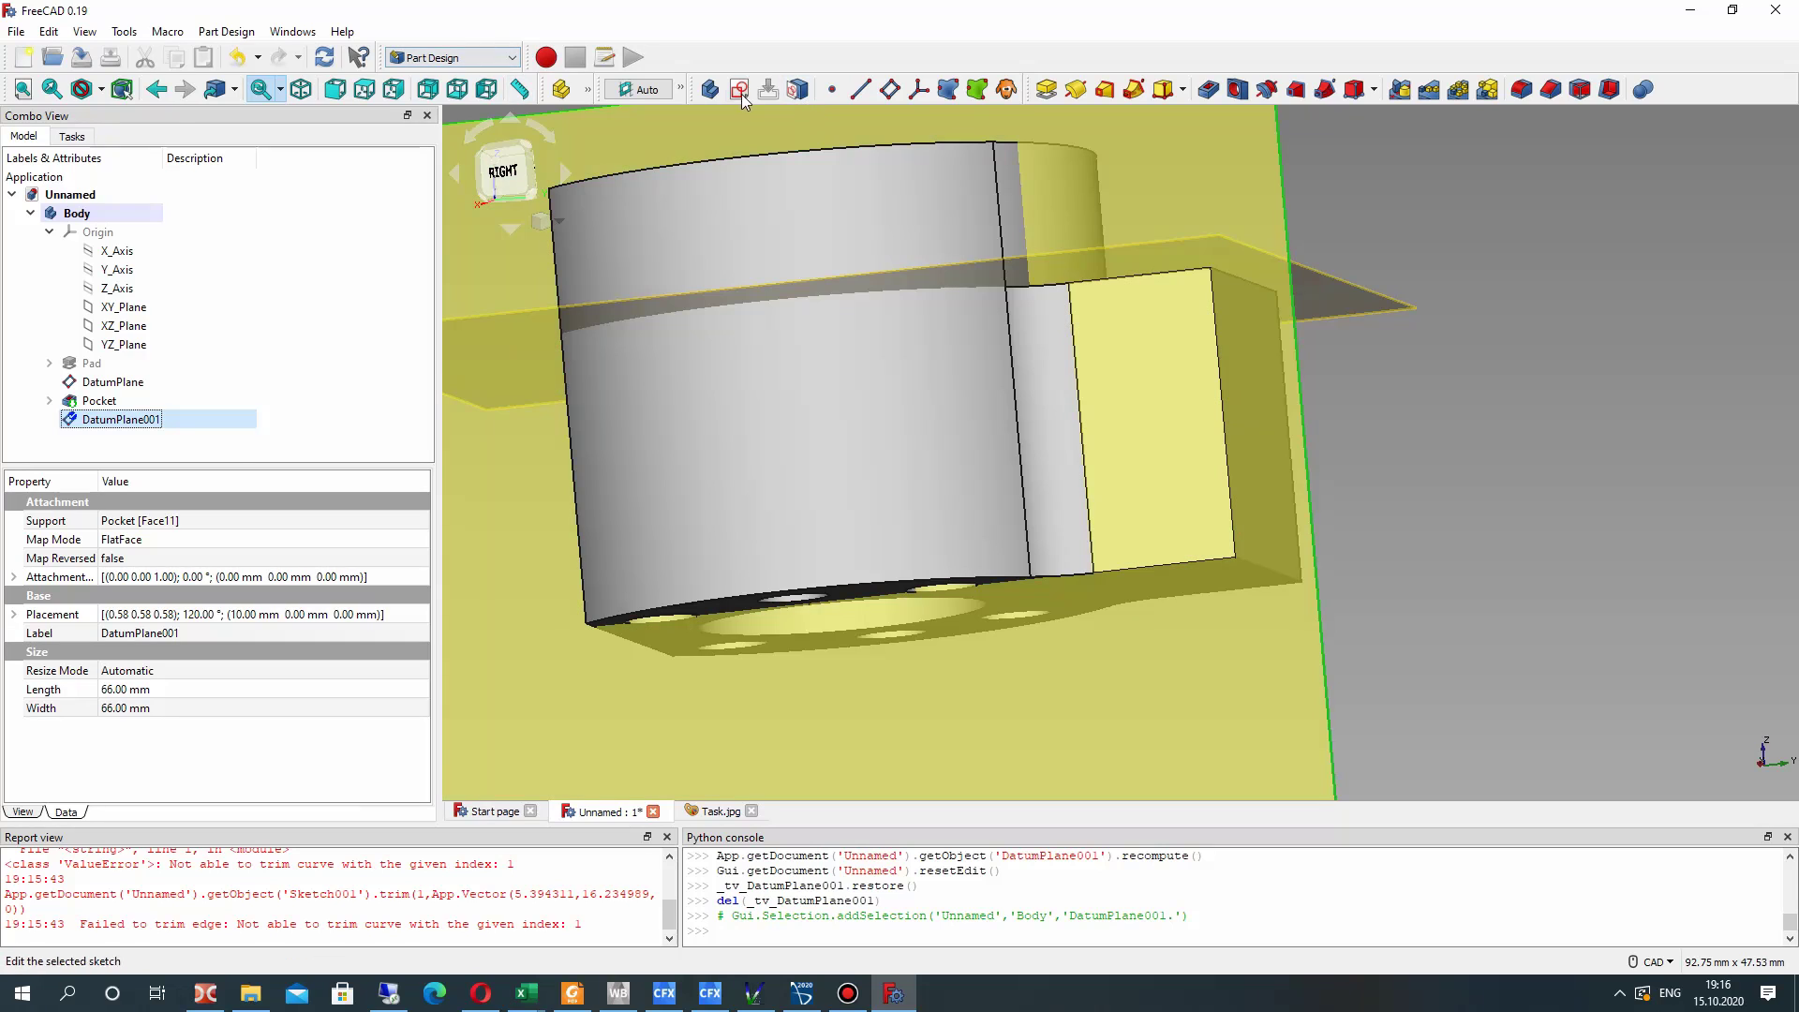
pyautogui.click(739, 89)
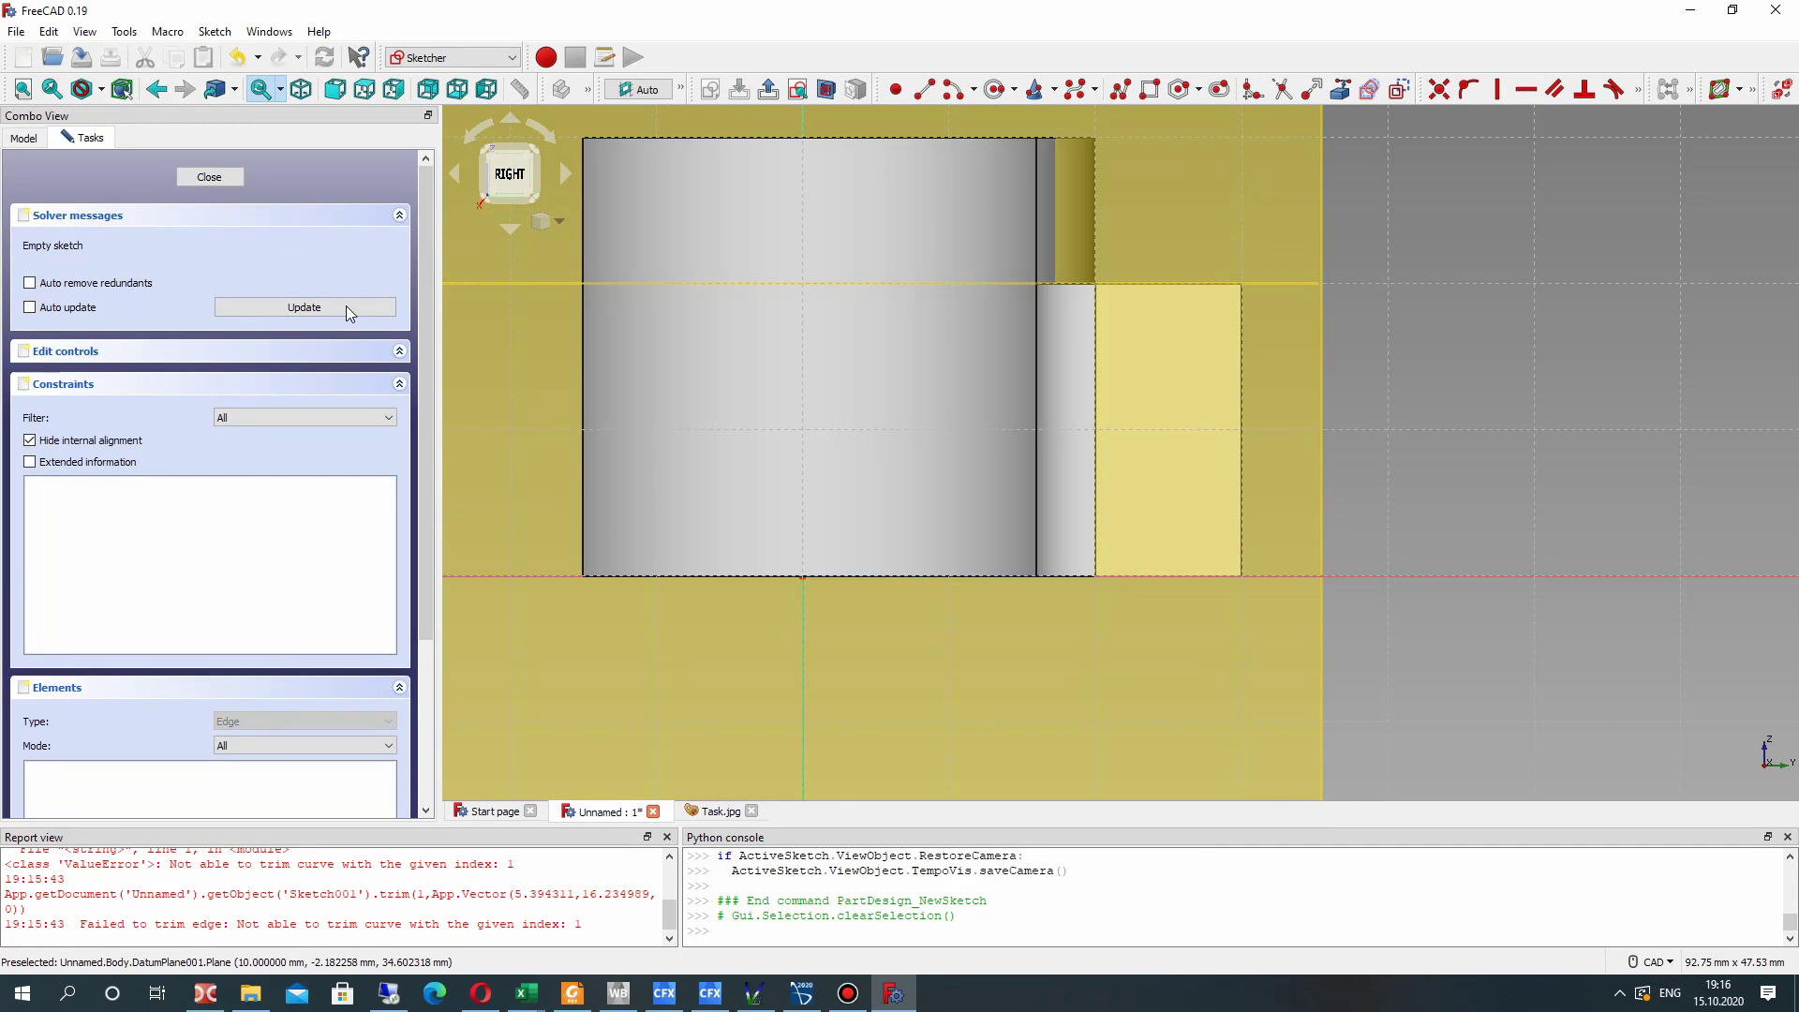
pyautogui.scroll(-3, 1164, 419)
pyautogui.scroll(3, 1150, 498)
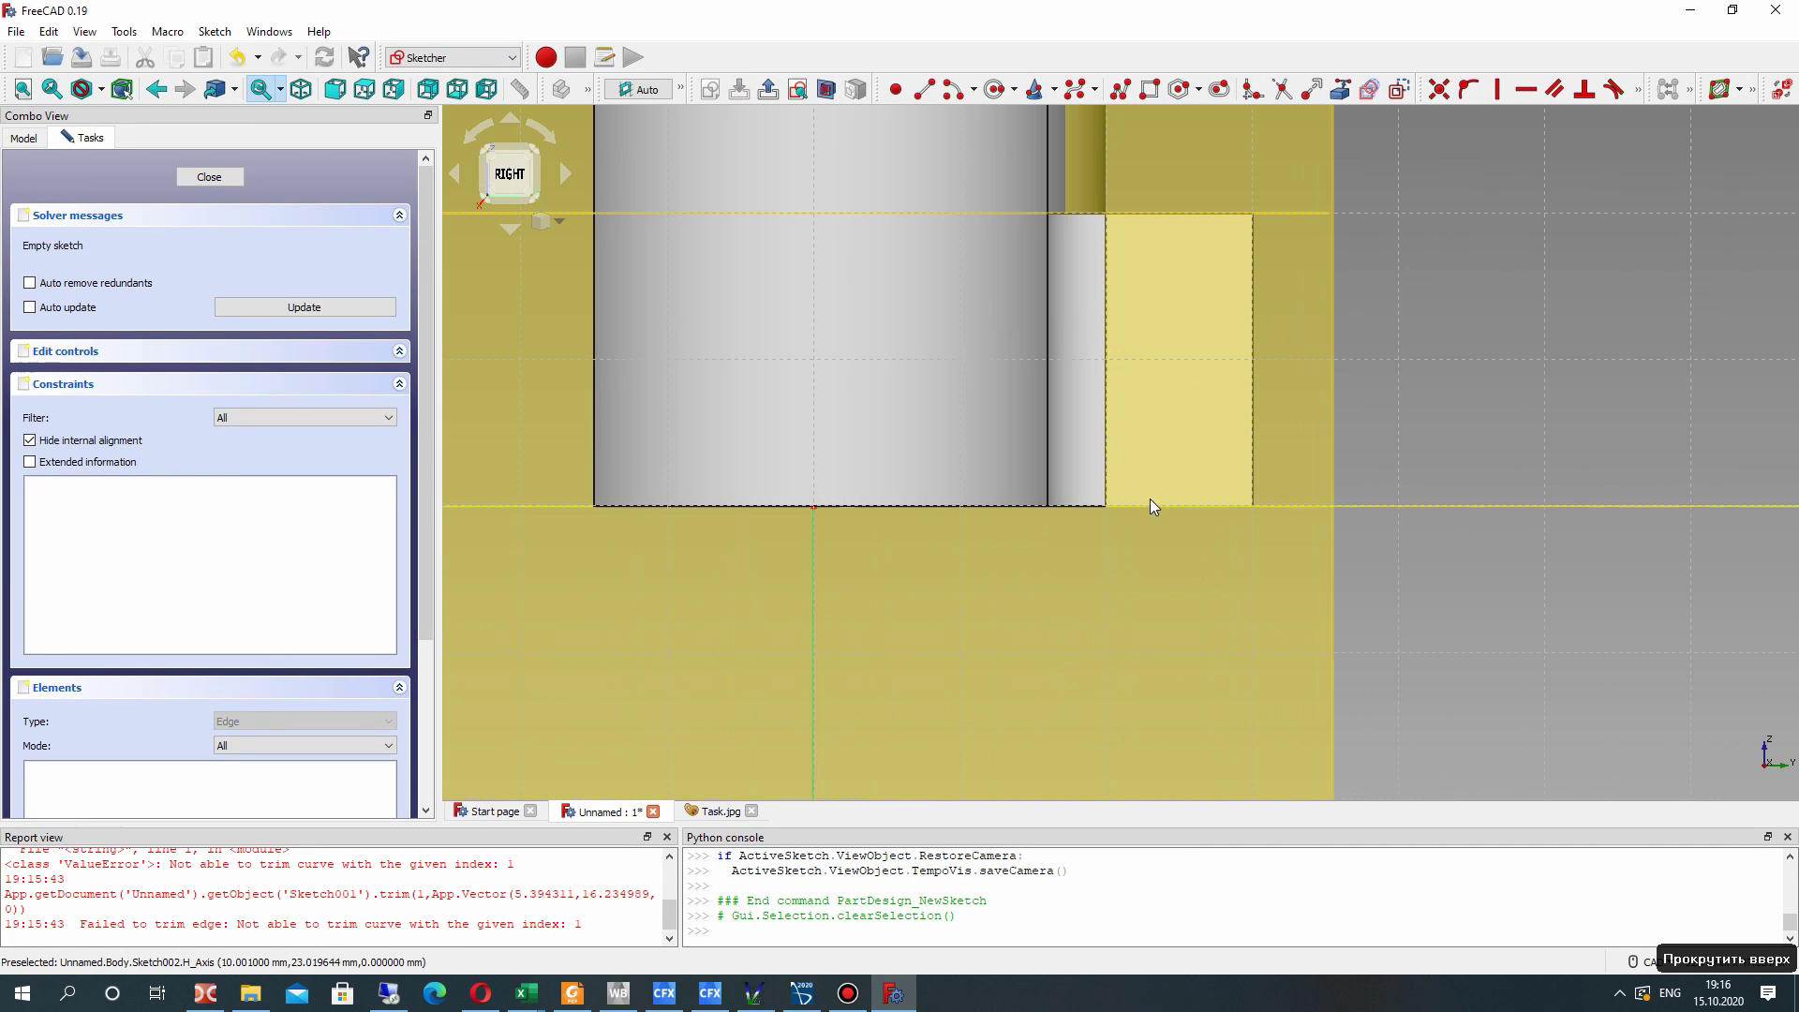
# - Sketch a rectangle about 3.1 × 3.5 mm straddling the bottom edge of the block's side face, and close the sketch
pyautogui.click(1149, 89)
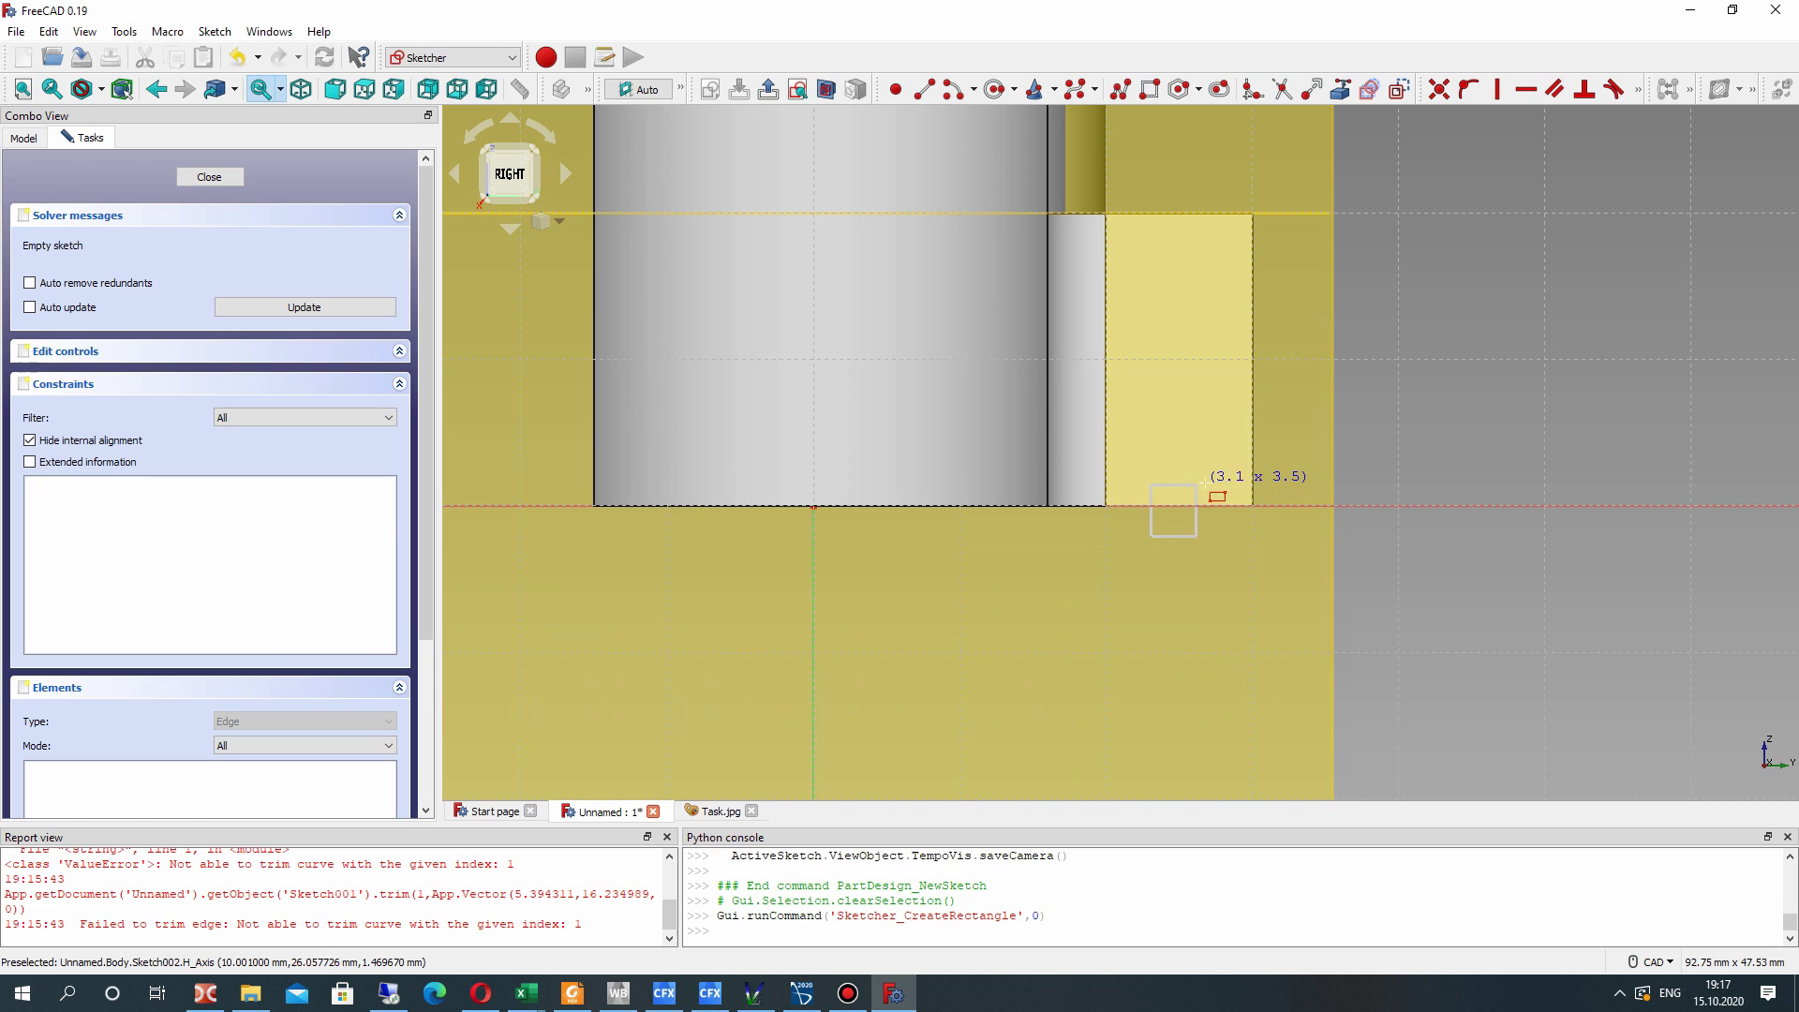
pyautogui.click(1209, 485)
pyautogui.moveTo(1075, 573); pyautogui.dragTo(876, 572, button='middle')
pyautogui.moveTo(1293, 423); pyautogui.dragTo(1042, 388, button='middle')
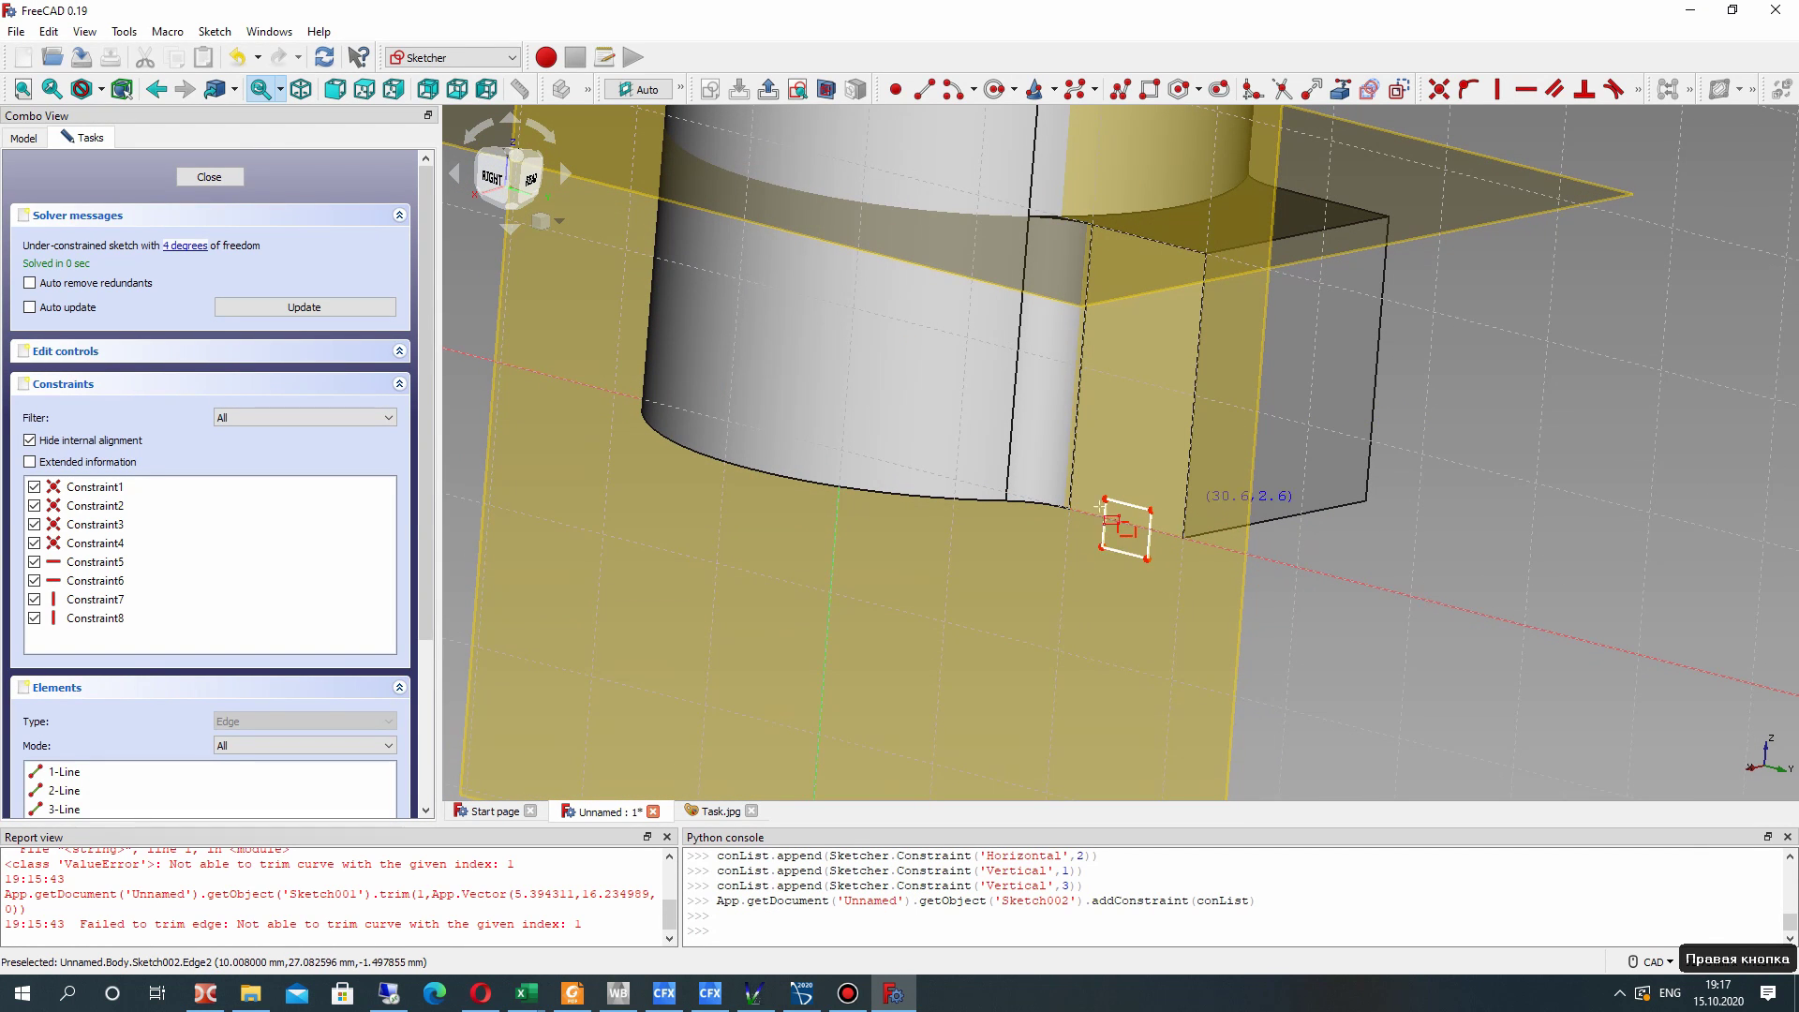
pyautogui.click(208, 178)
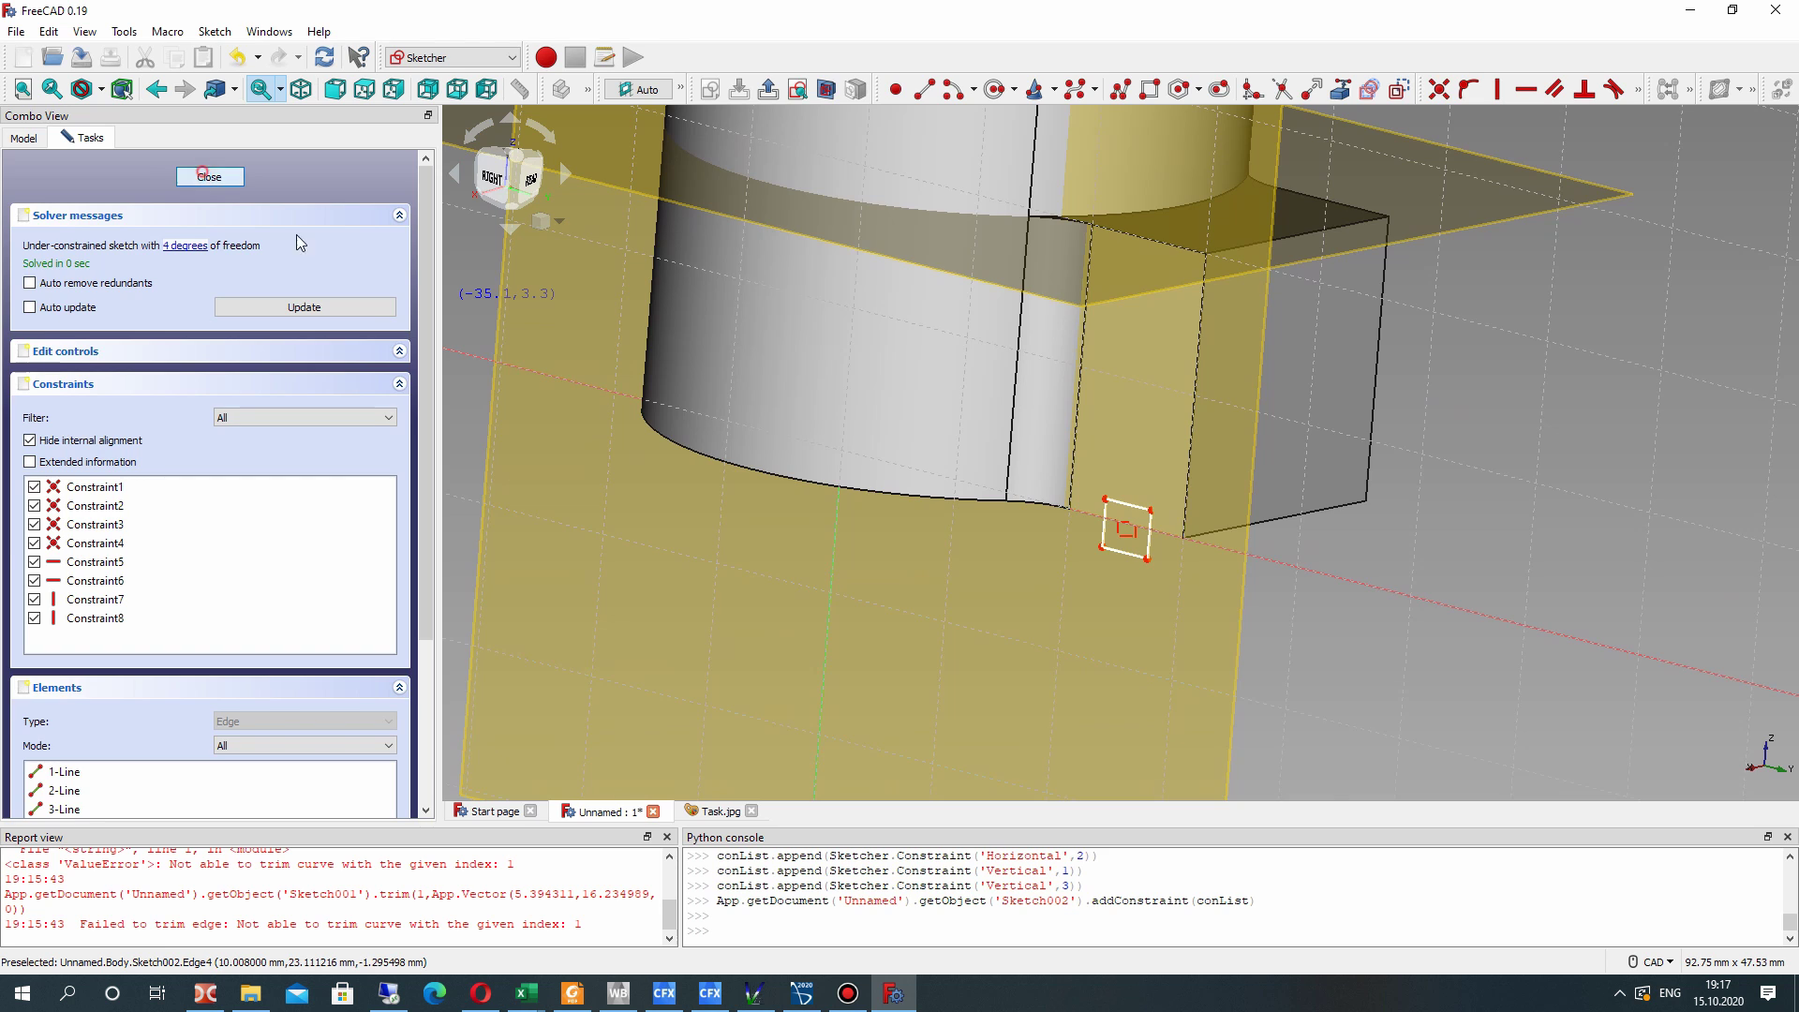
# - Pocket the small rectangle sketch through the block's full width to cut a groove in its underside
pyautogui.moveTo(1042, 479)
pyautogui.mouseDown(button='right')
pyautogui.moveTo(1101, 491)
pyautogui.moveTo(1061, 474)
pyautogui.mouseUp(button='right')
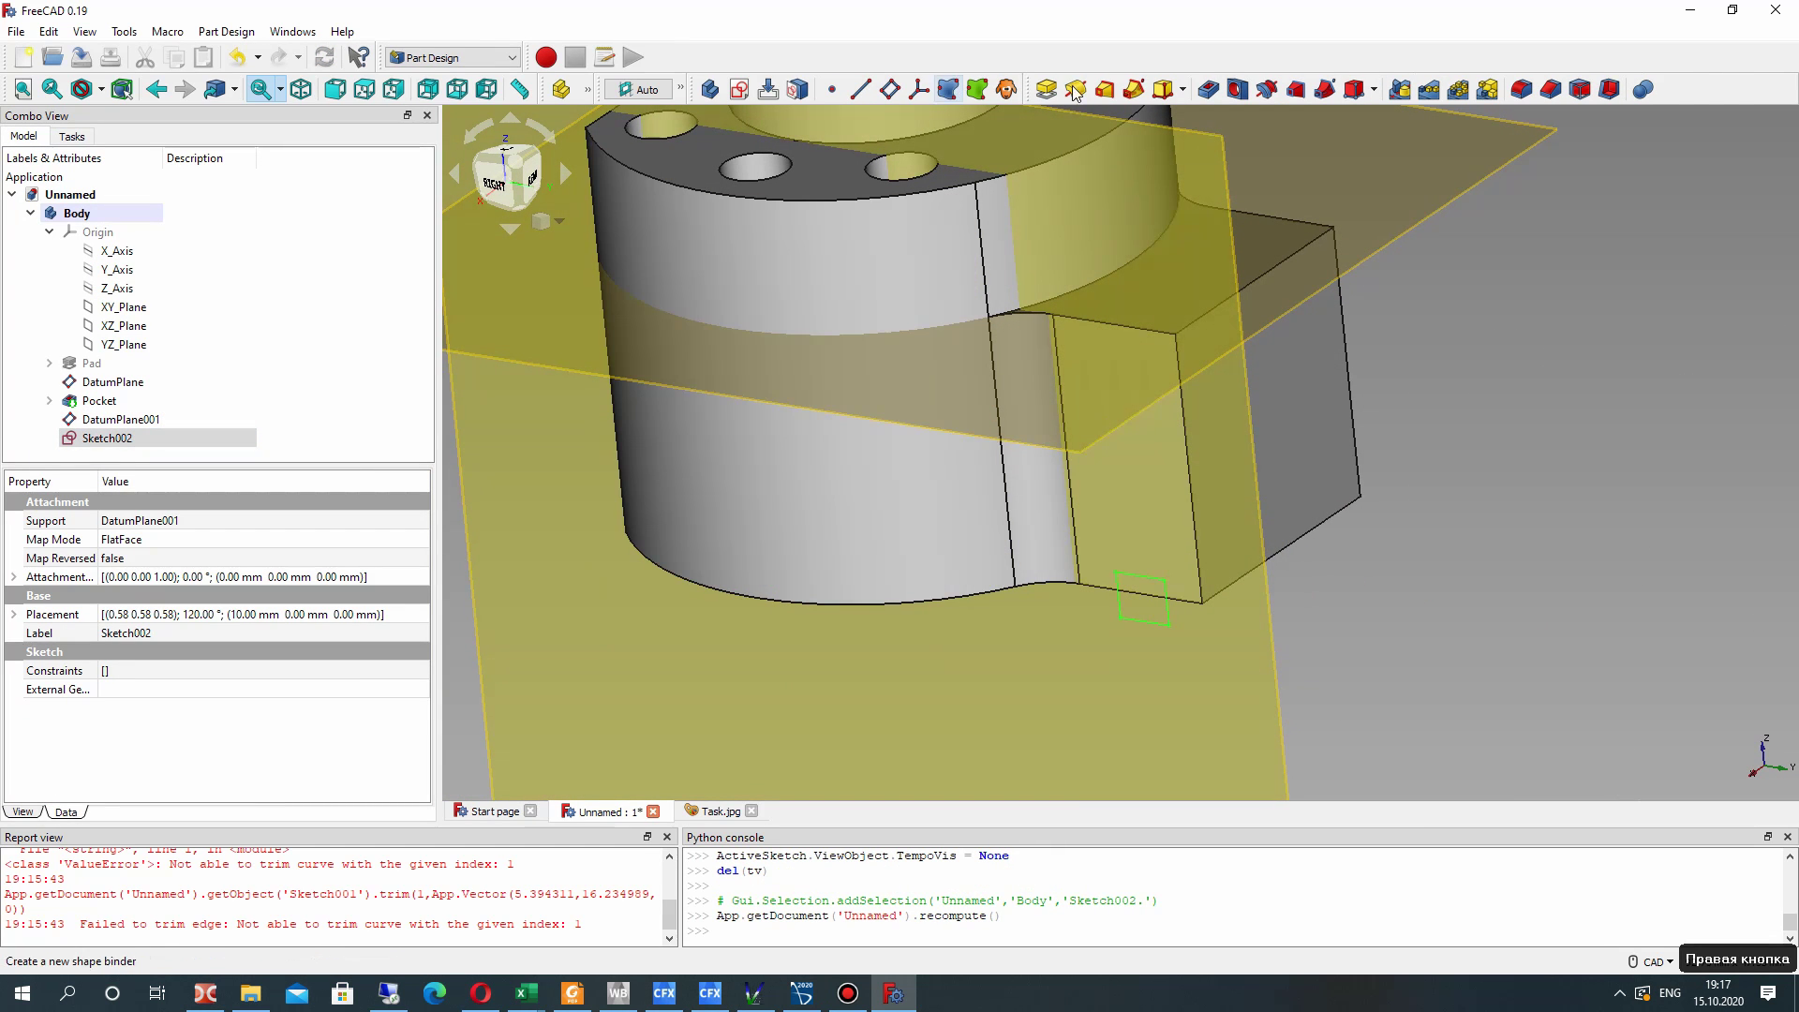
pyautogui.click(1208, 89)
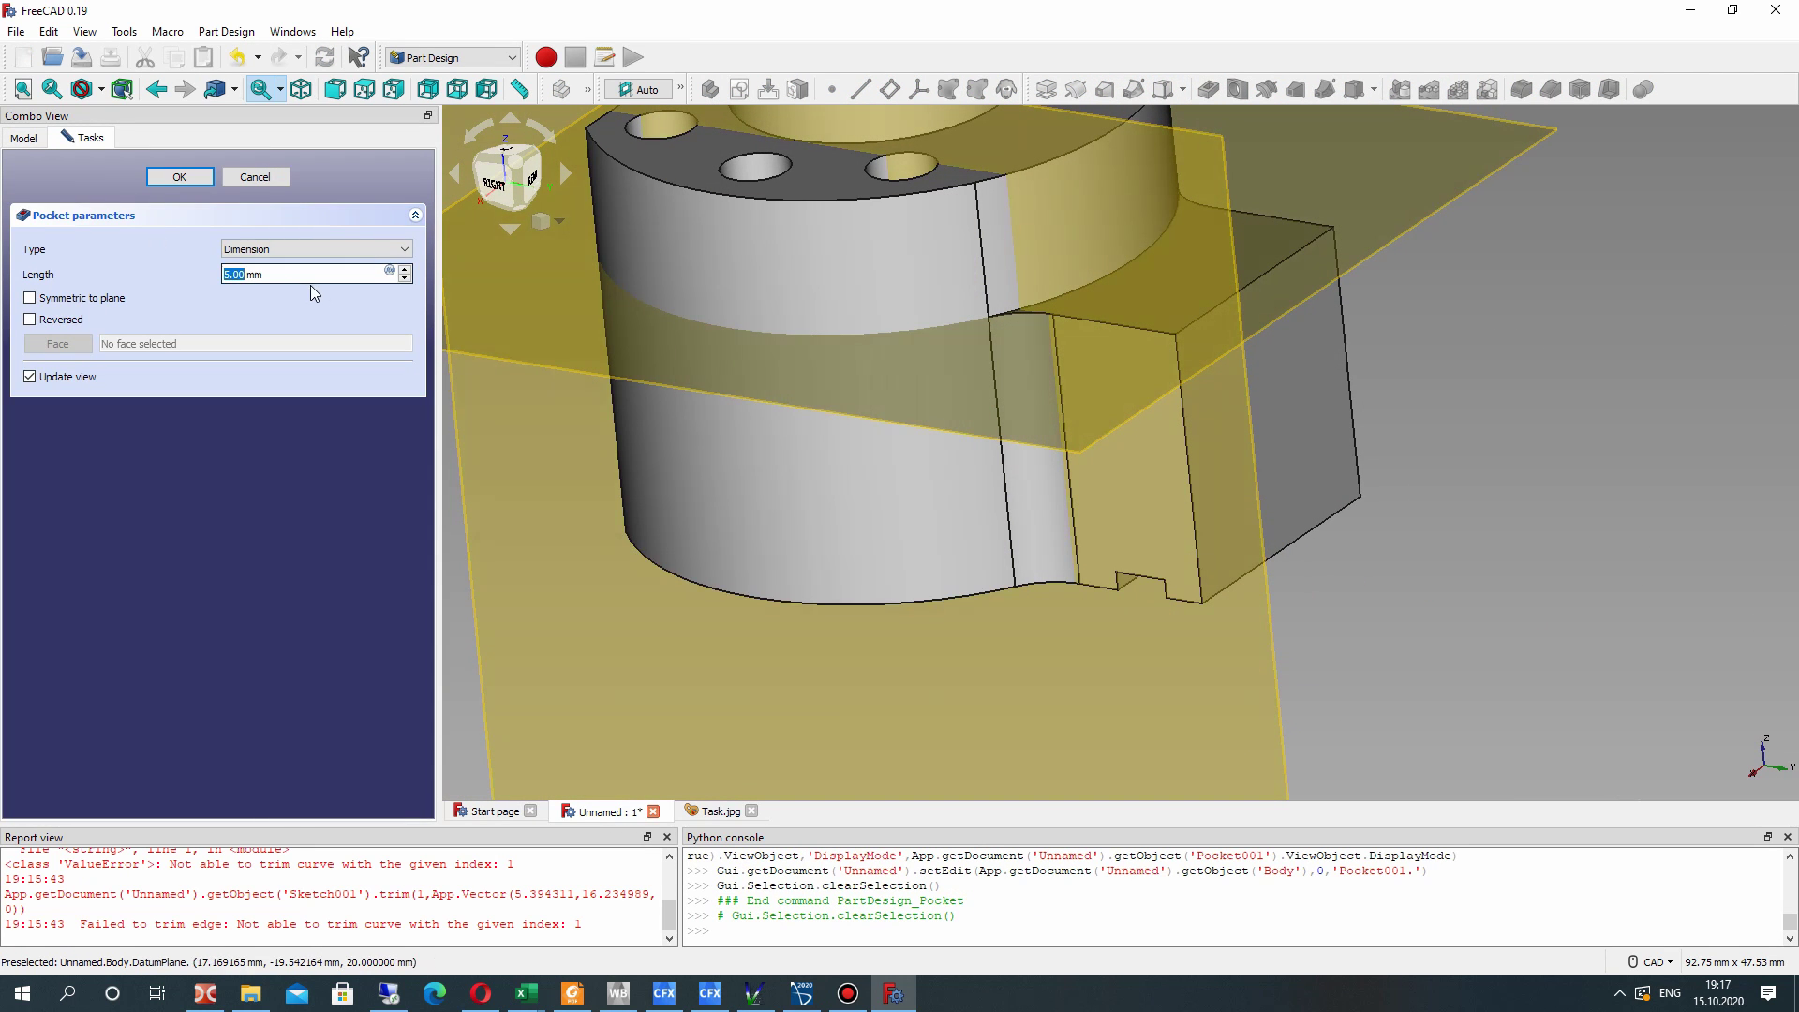
pyautogui.moveTo(1433, 525); pyautogui.dragTo(1209, 450, button='right')
pyautogui.click(167, 171)
# - Hide both datum planes, DatumPlane001 and DatumPlane
pyautogui.moveTo(867, 406); pyautogui.dragTo(1152, 374, button='right')
pyautogui.scroll(-3, 855, 378)
pyautogui.click(108, 404)
pyautogui.click(112, 418)
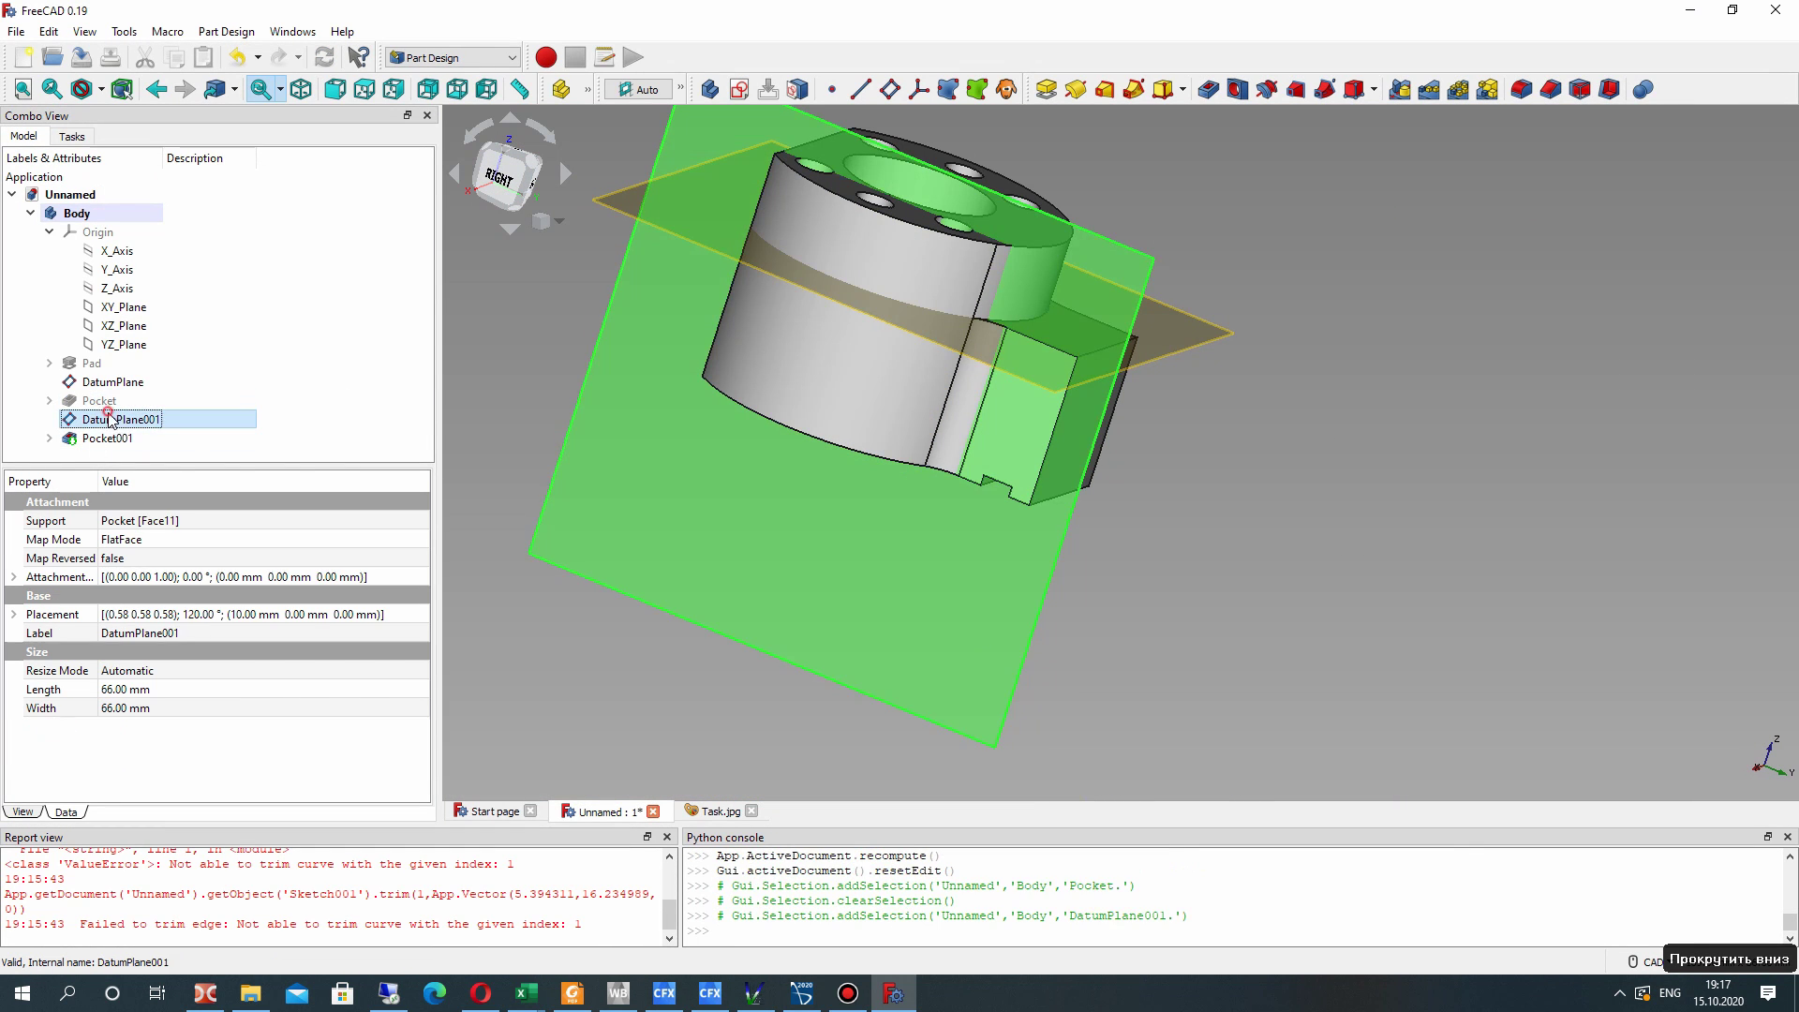
pyautogui.press('space')
pyautogui.click(110, 381)
pyautogui.press('space')
# - Examine the grooved part from below, the side and above, and compare it with the Task.jpg reference picture
pyautogui.moveTo(932, 493); pyautogui.dragTo(1138, 348, button='right')
pyautogui.moveTo(803, 374); pyautogui.dragTo(921, 391, button='right')
pyautogui.moveTo(1089, 315); pyautogui.dragTo(904, 432, button='right')
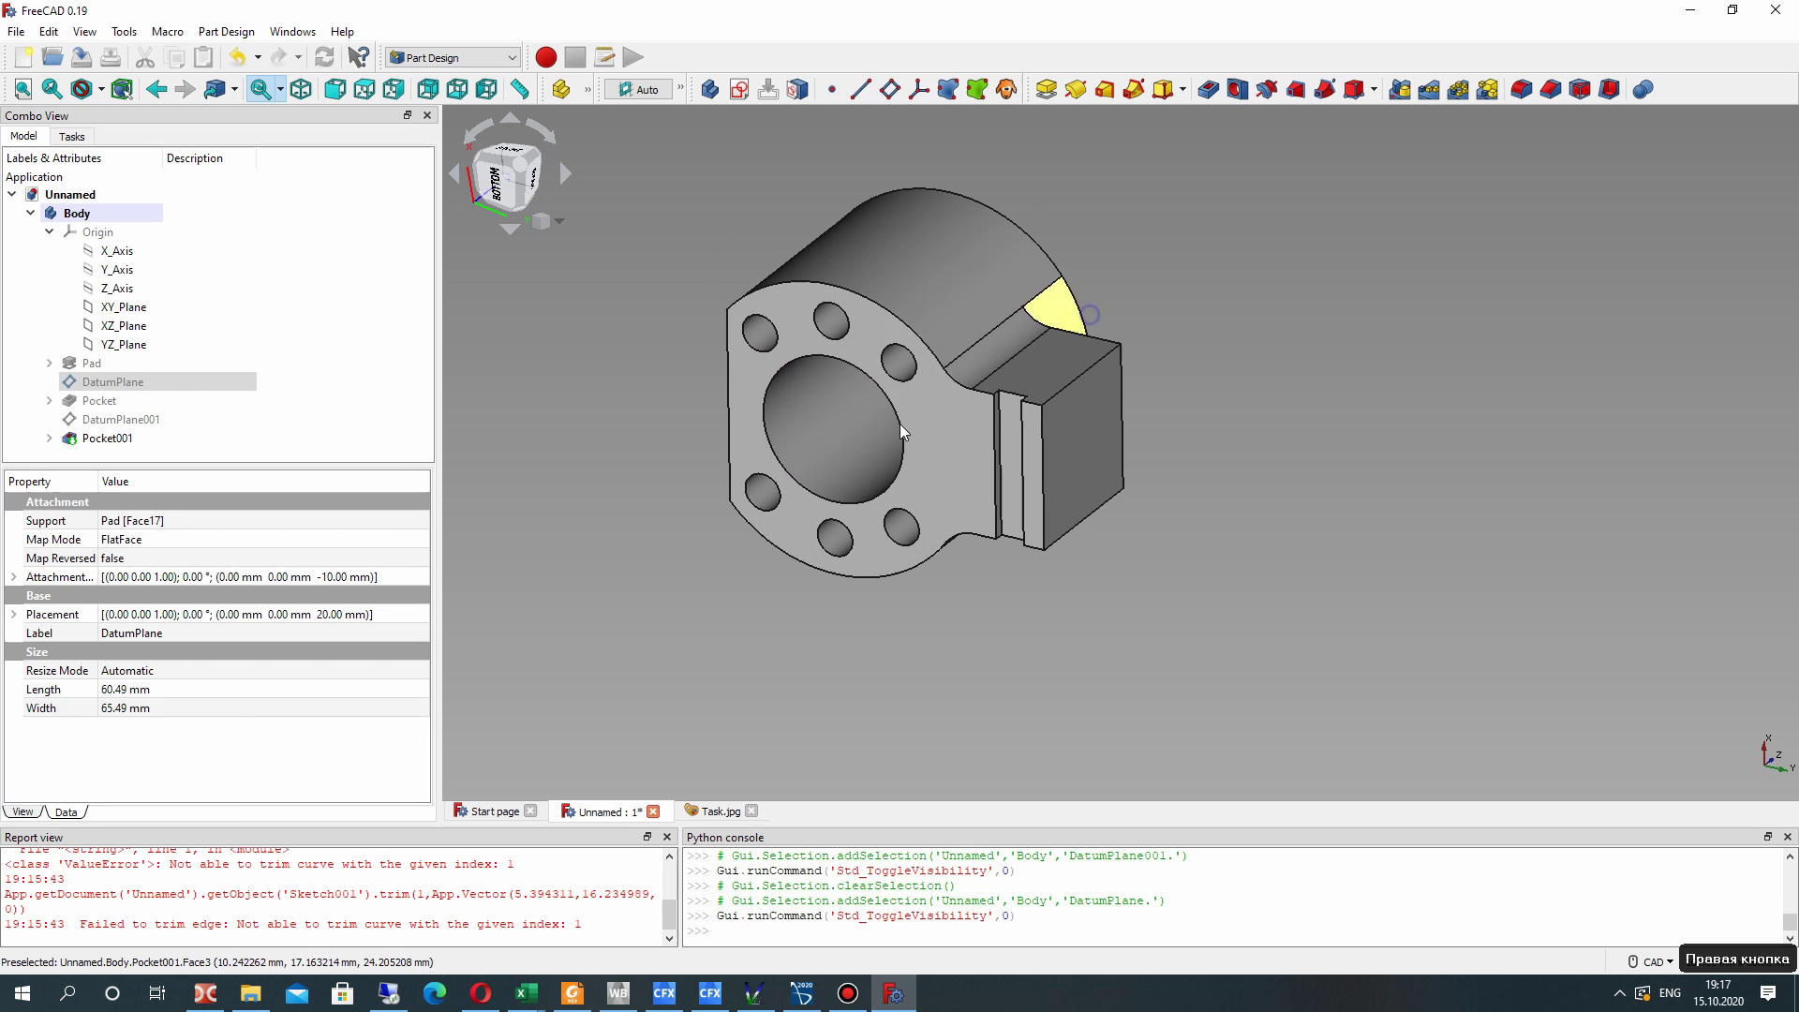
pyautogui.click(718, 811)
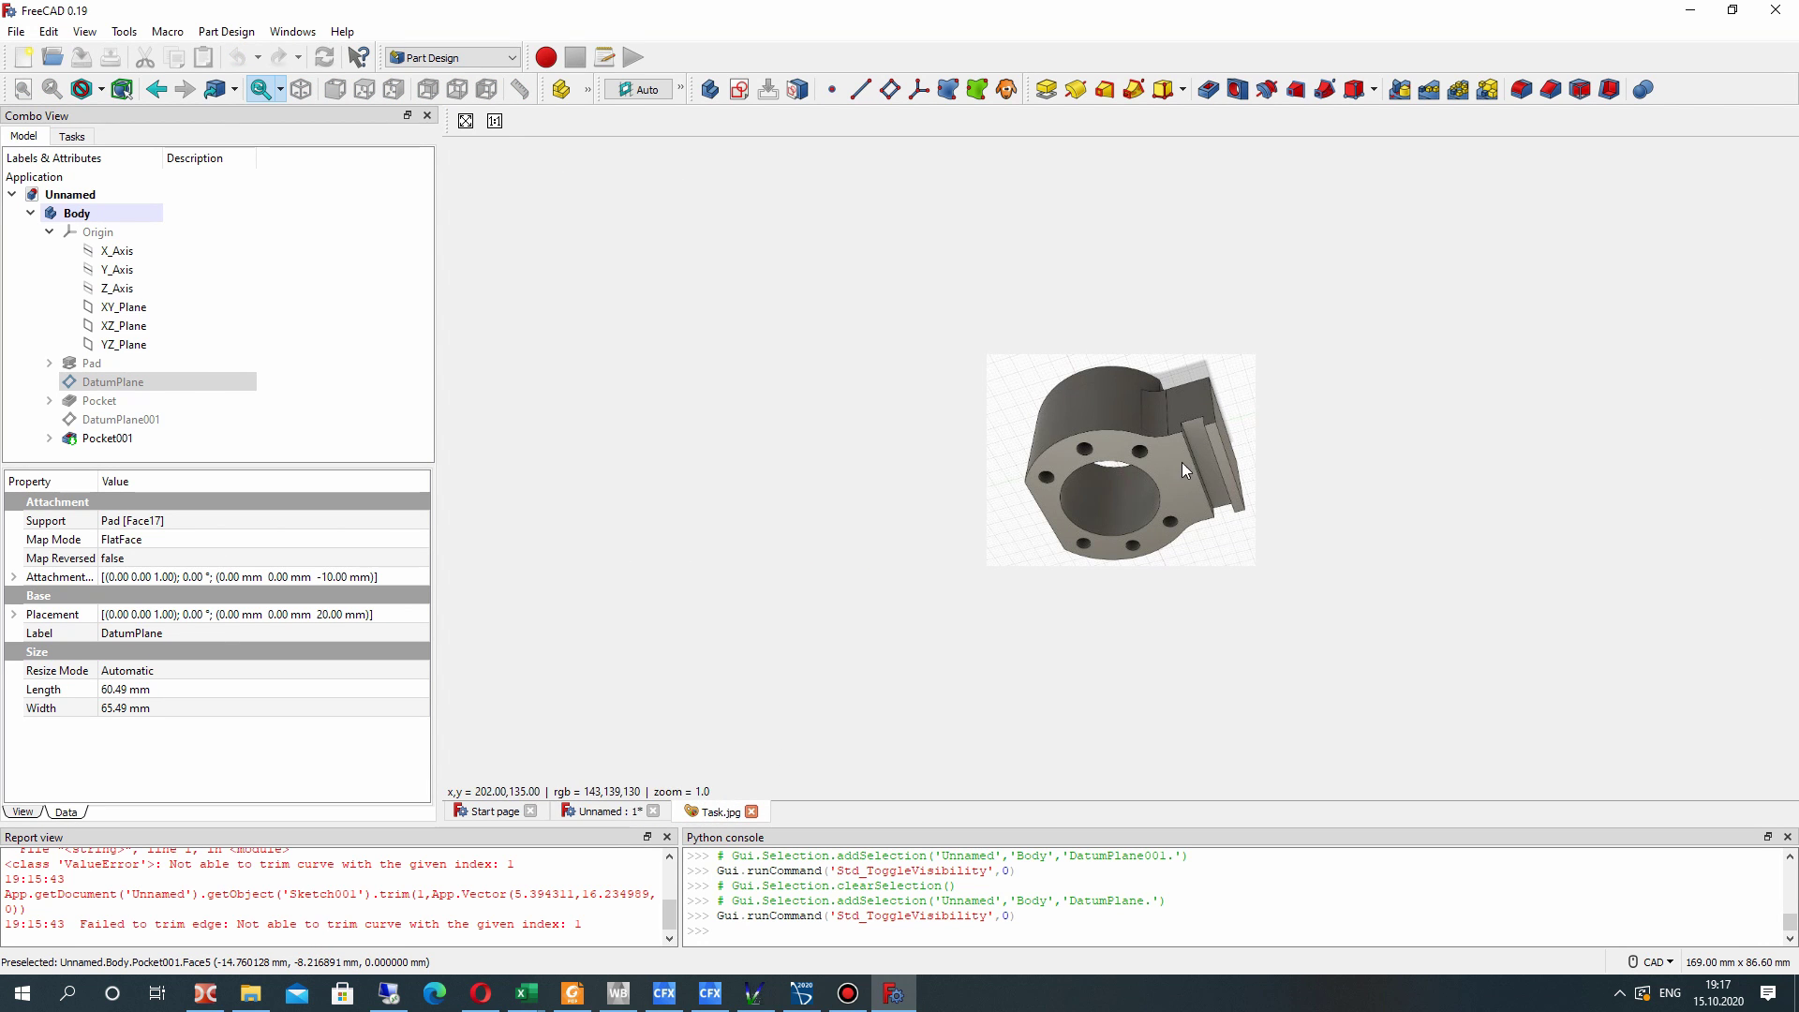
pyautogui.click(583, 813)
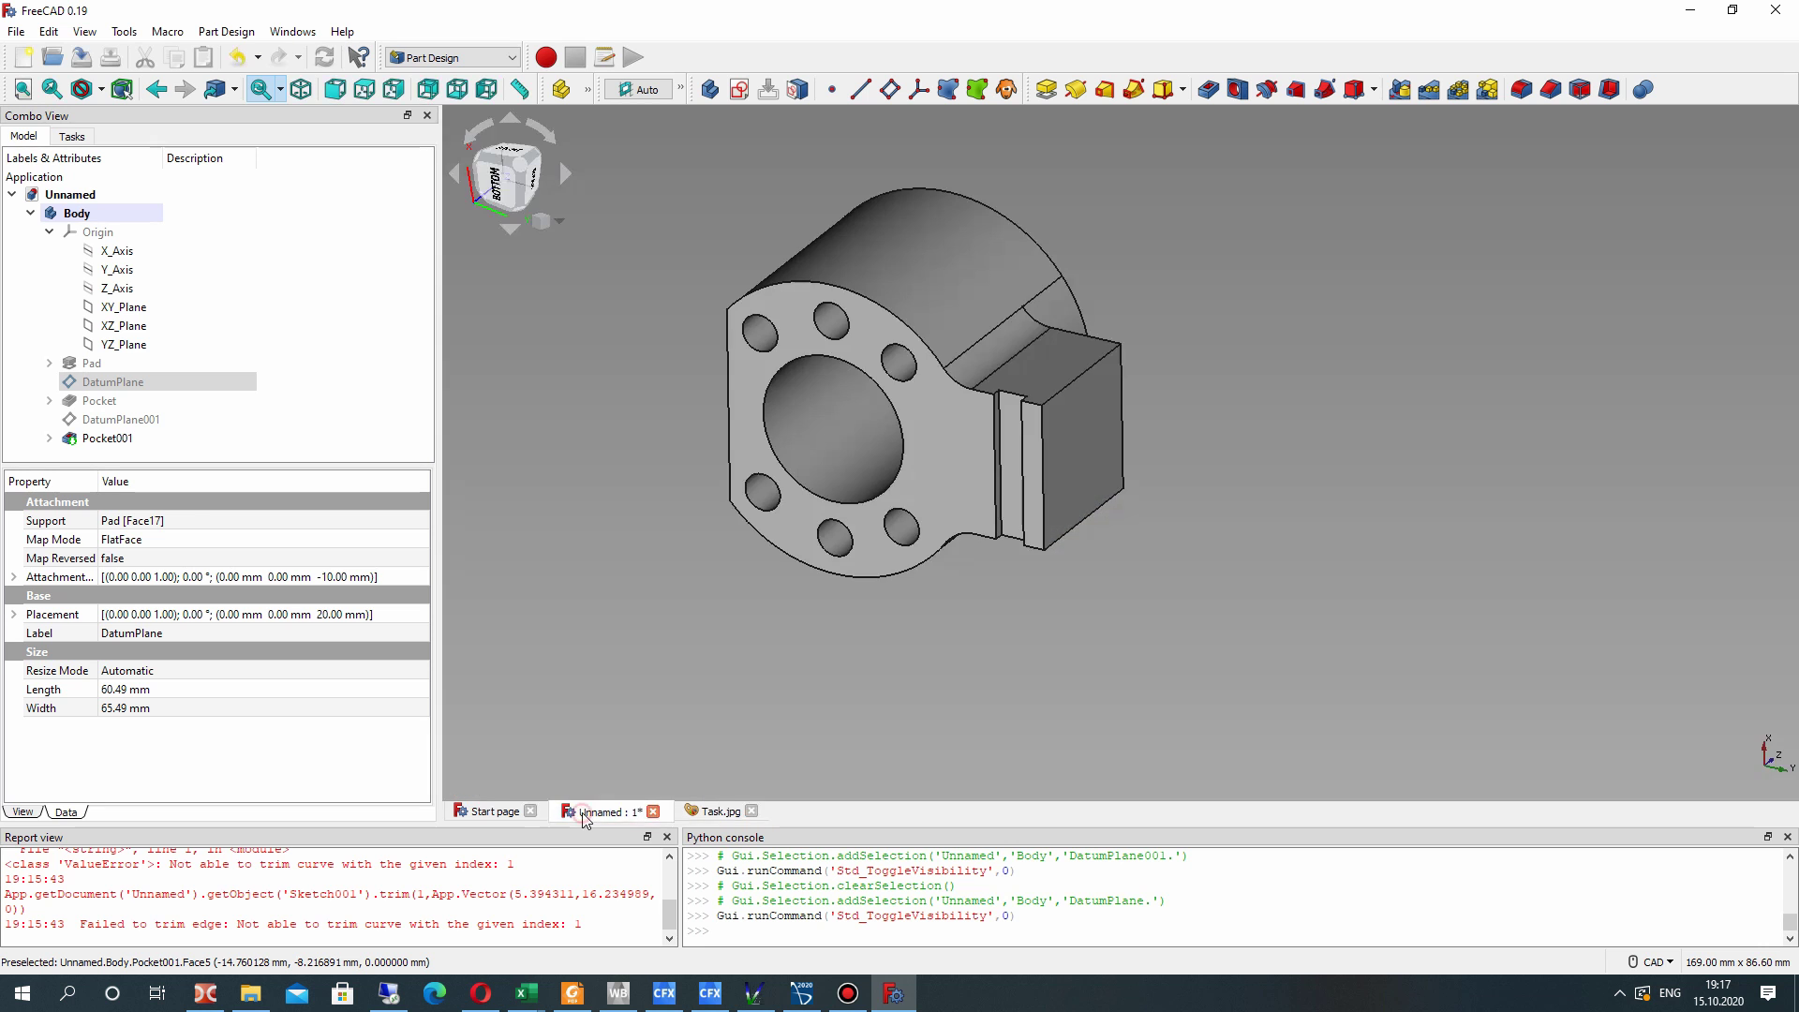
pyautogui.click(712, 812)
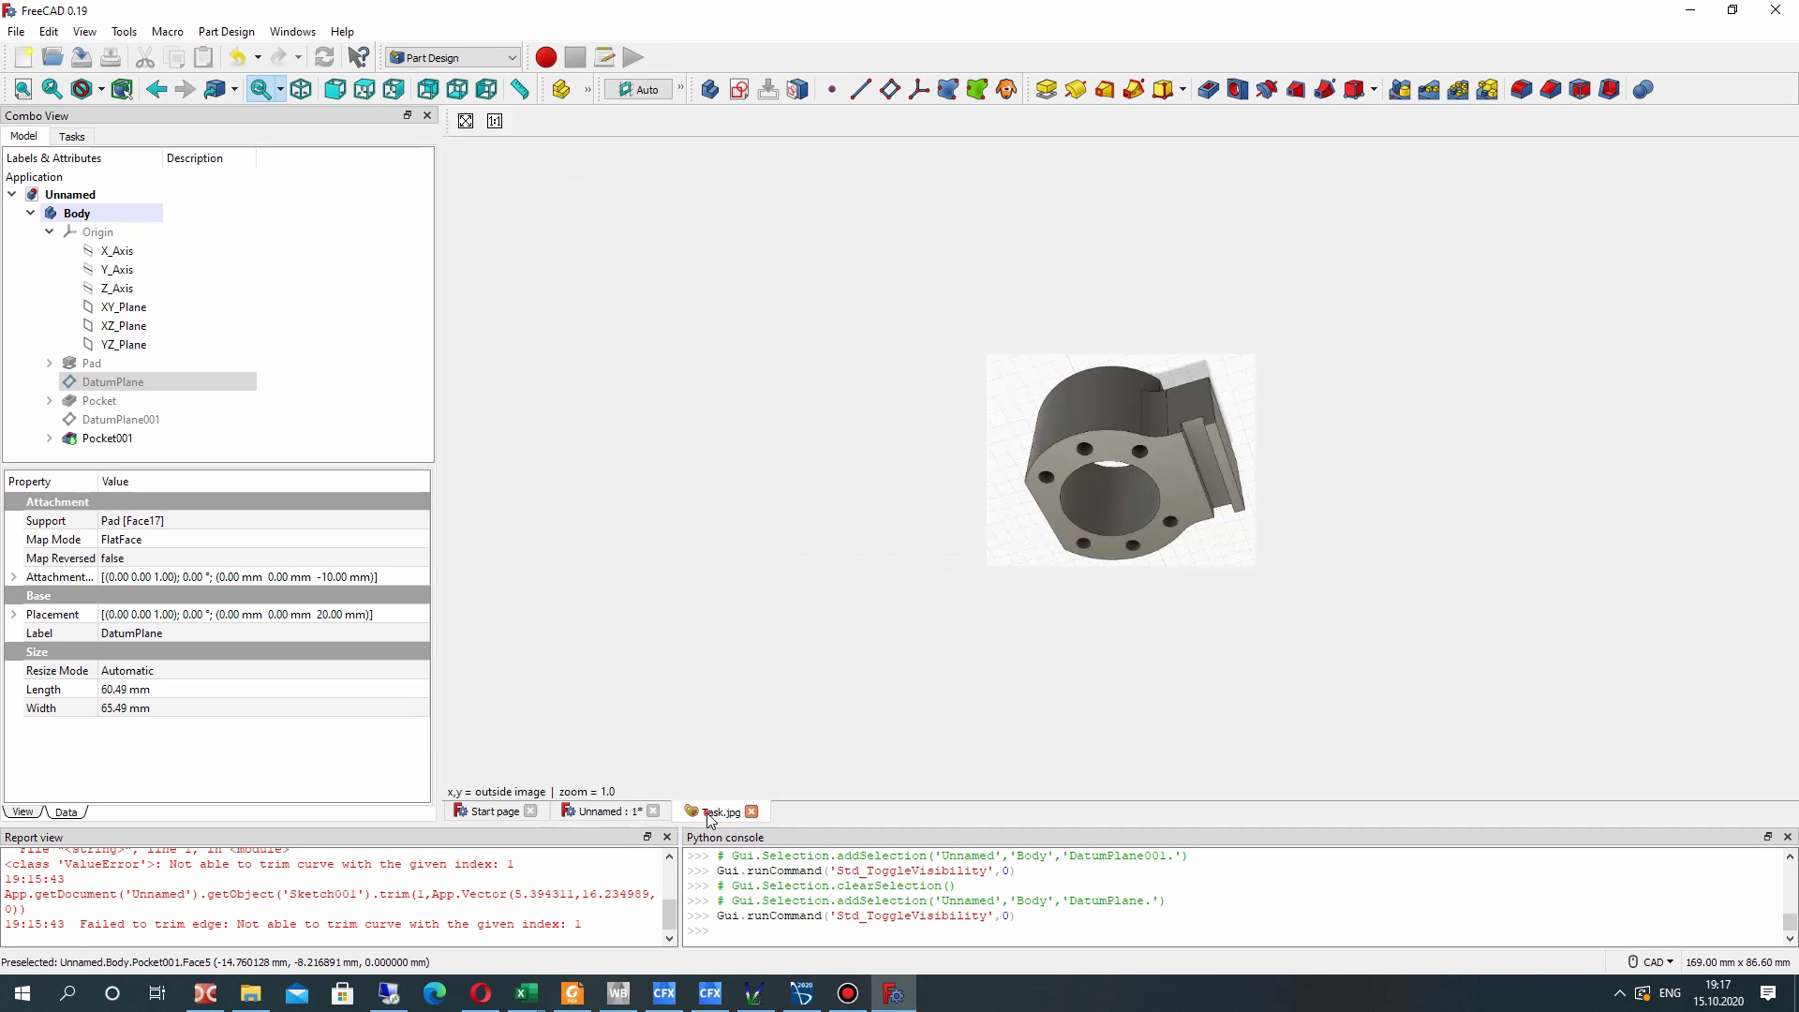
pyautogui.click(607, 818)
pyautogui.moveTo(1016, 430); pyautogui.dragTo(899, 727, button='middle')
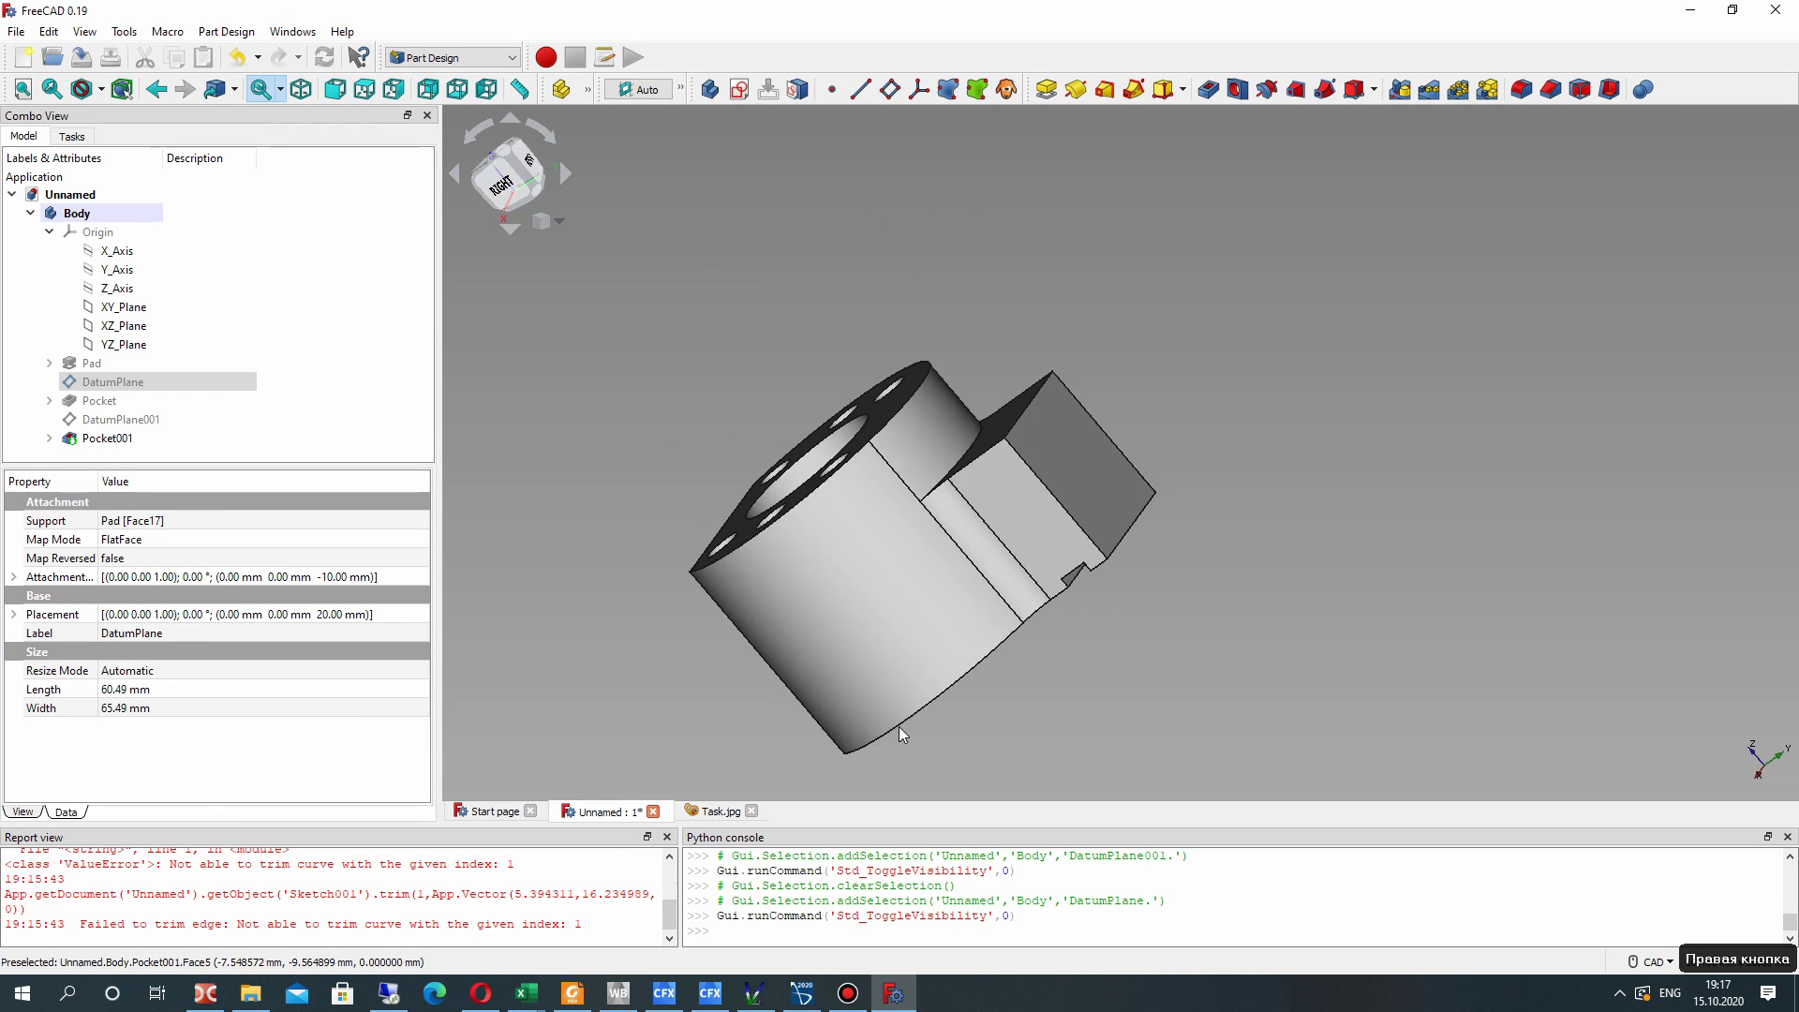
pyautogui.moveTo(897, 726); pyautogui.dragTo(870, 375, button='right')
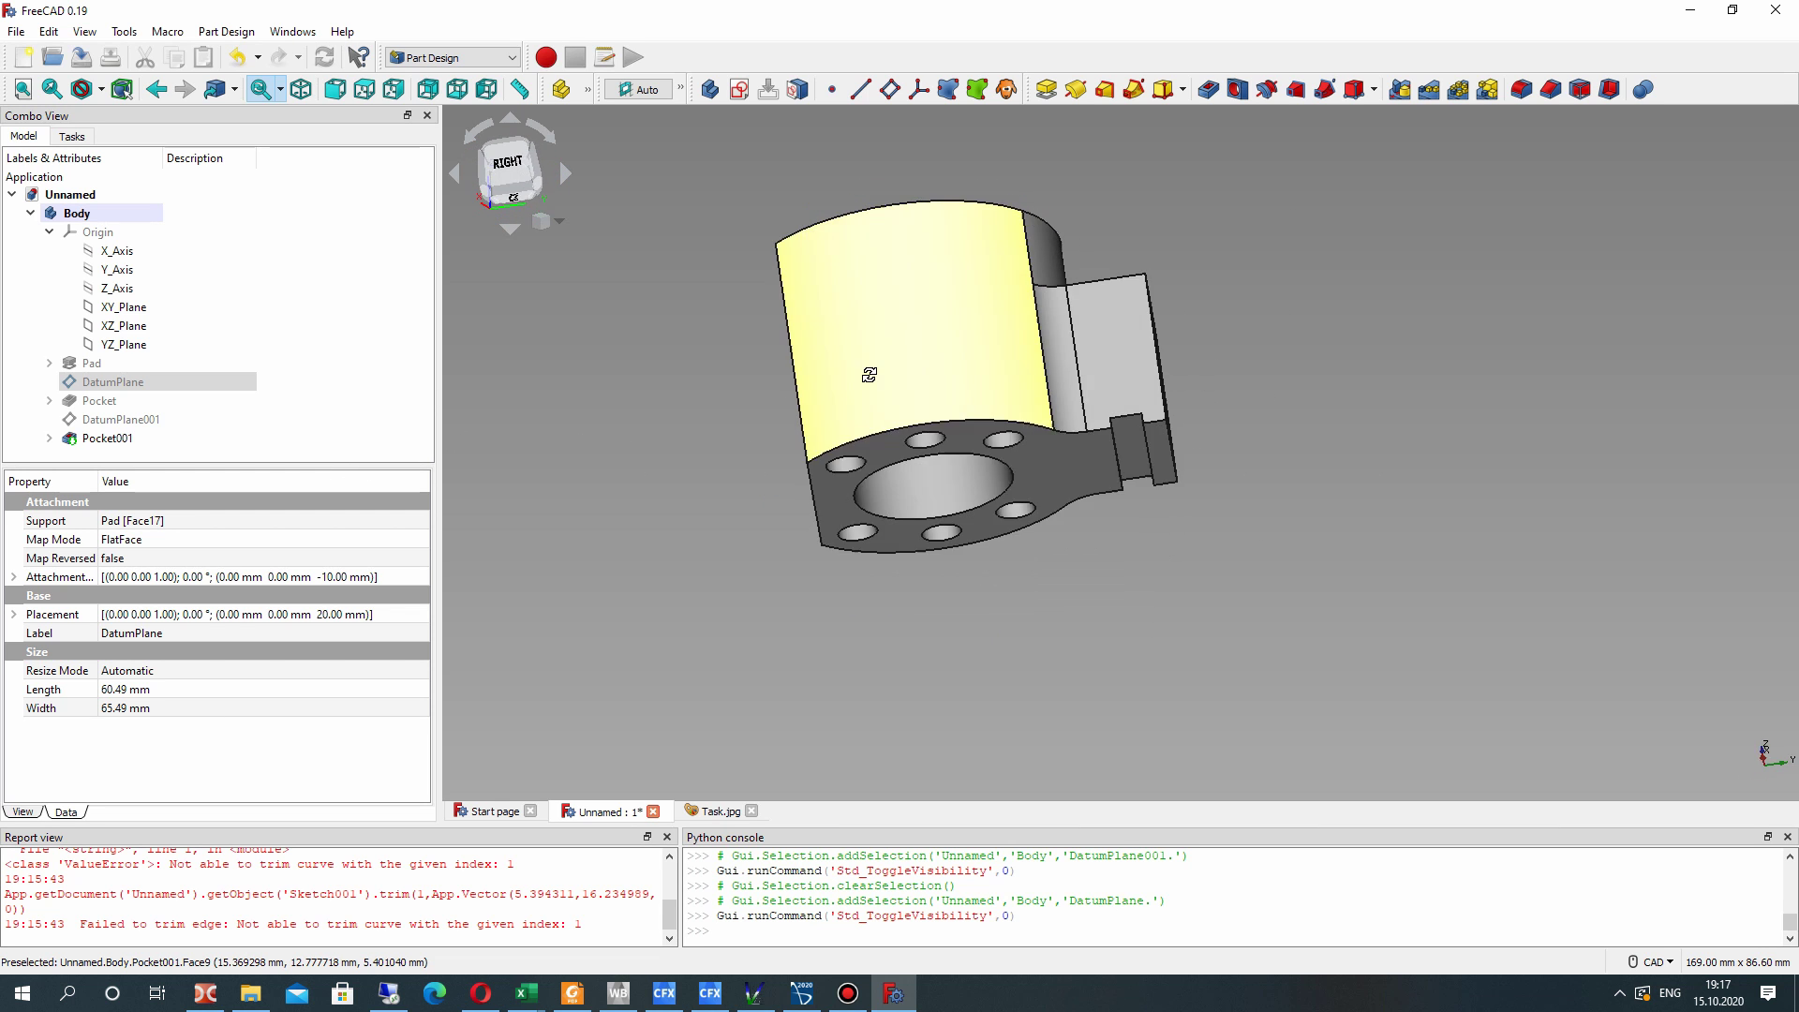
pyautogui.moveTo(869, 375); pyautogui.dragTo(815, 375, button='middle')
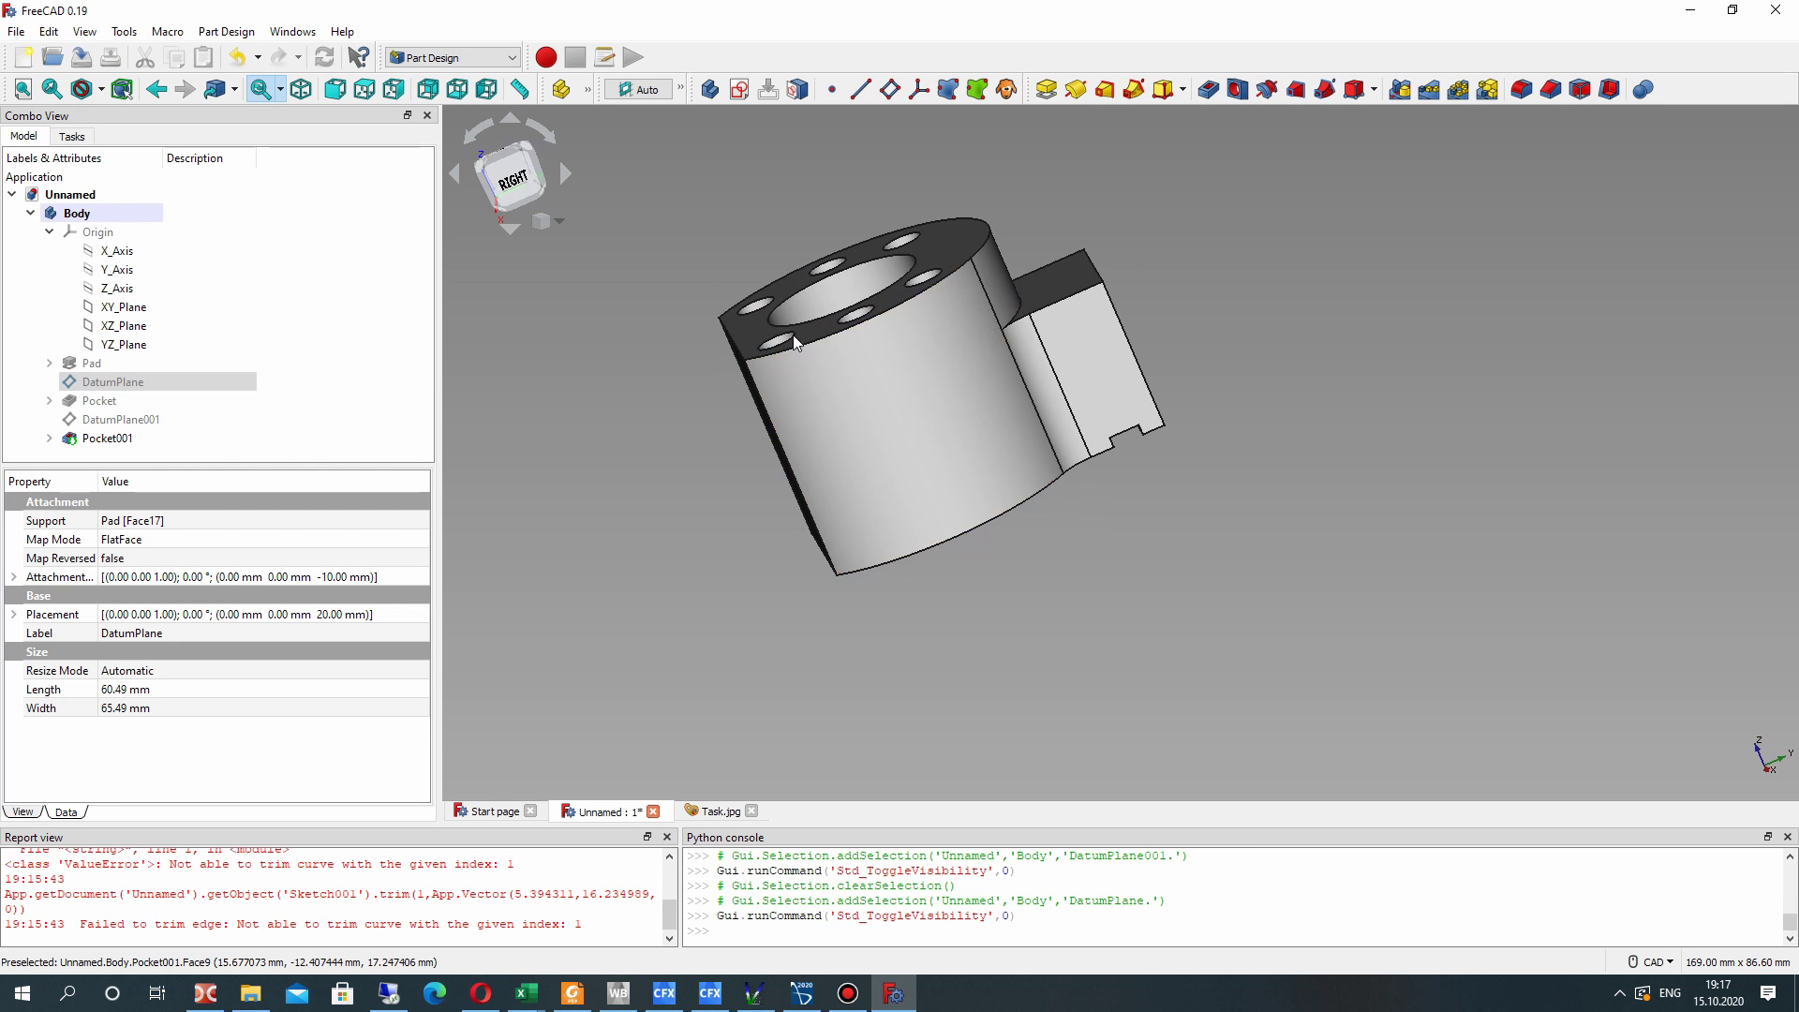
pyautogui.moveTo(794, 343); pyautogui.dragTo(1049, 573, button='right')
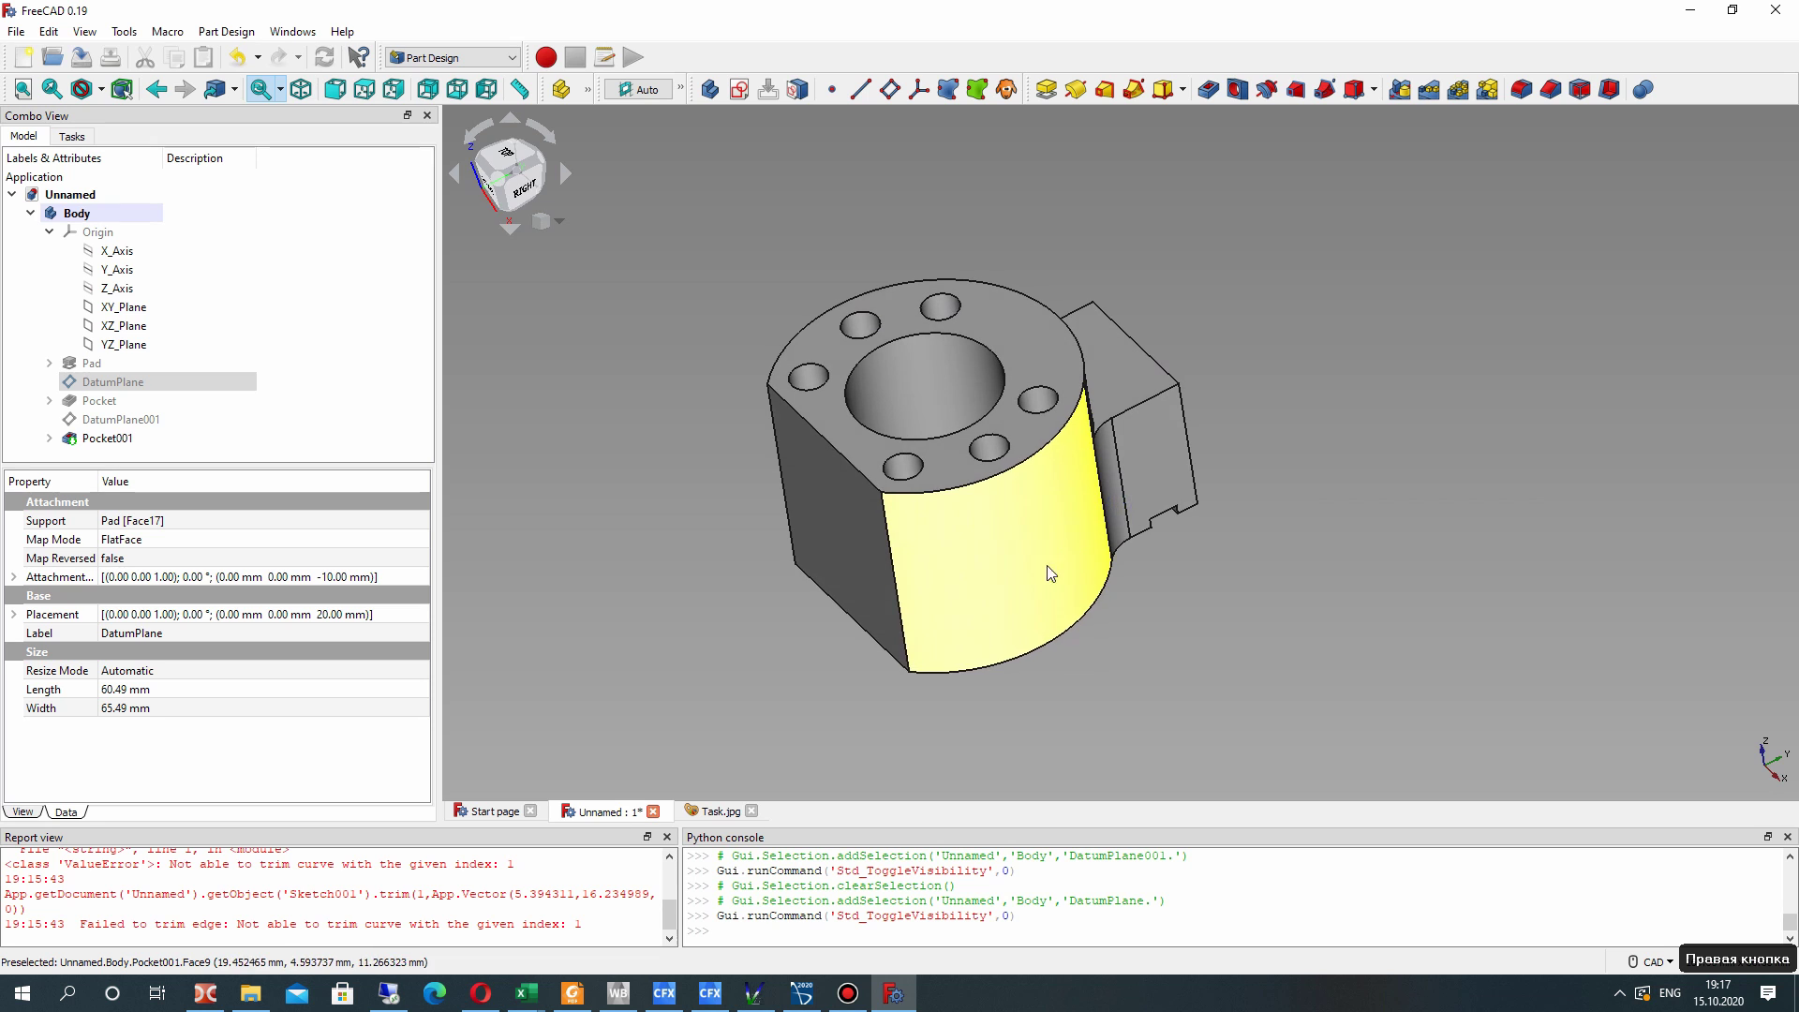
pyautogui.moveTo(1047, 566); pyautogui.dragTo(1132, 530, button='middle')
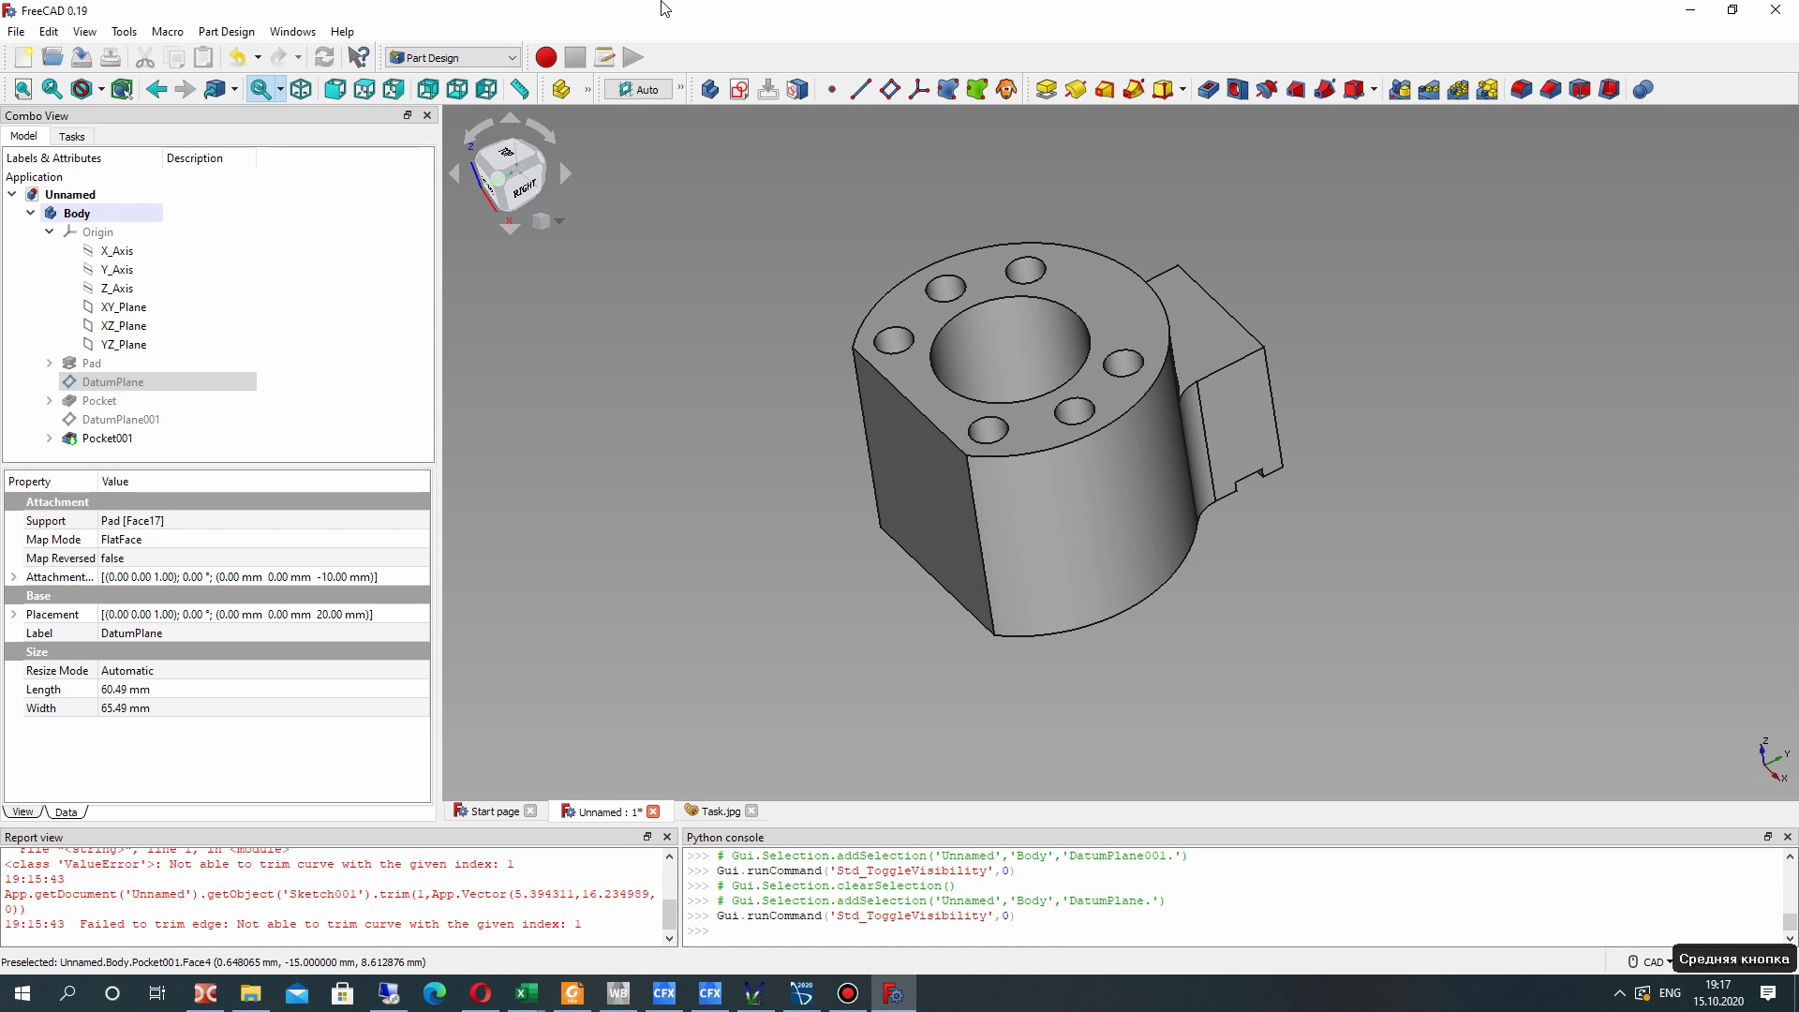